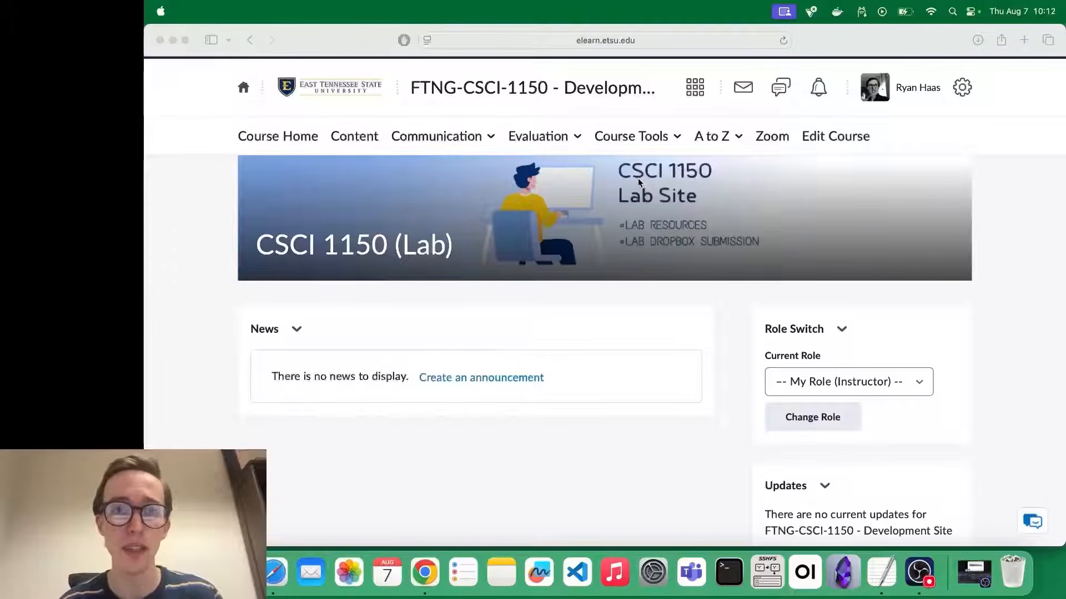
# - Open the course Content page and scroll through the Tech Tips: File Management Lab module's items
pyautogui.click(352, 139)
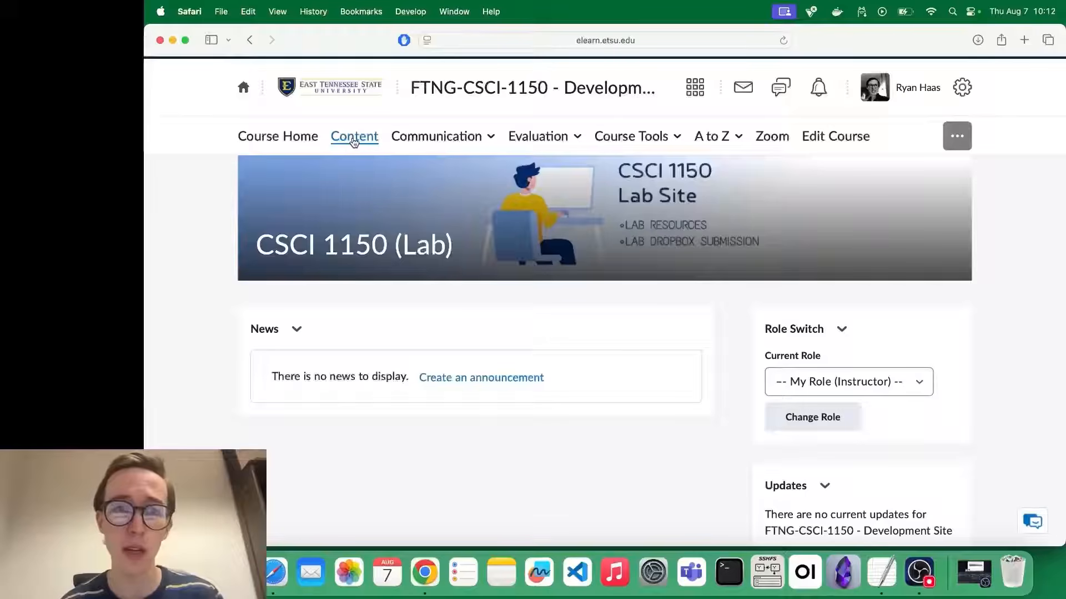
pyautogui.click(355, 140)
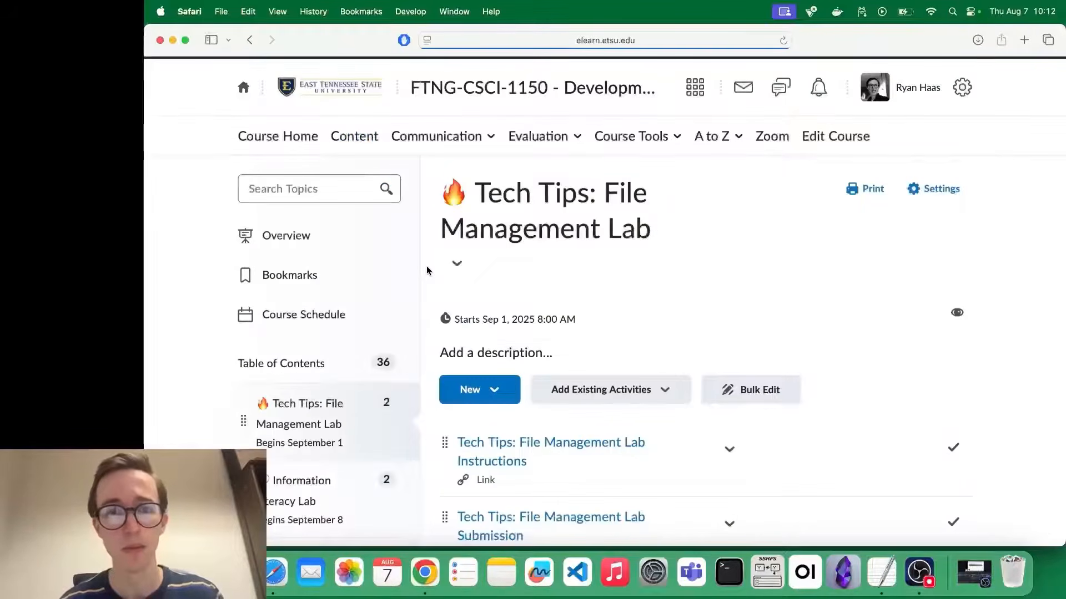
pyautogui.scroll(-3, 427, 270)
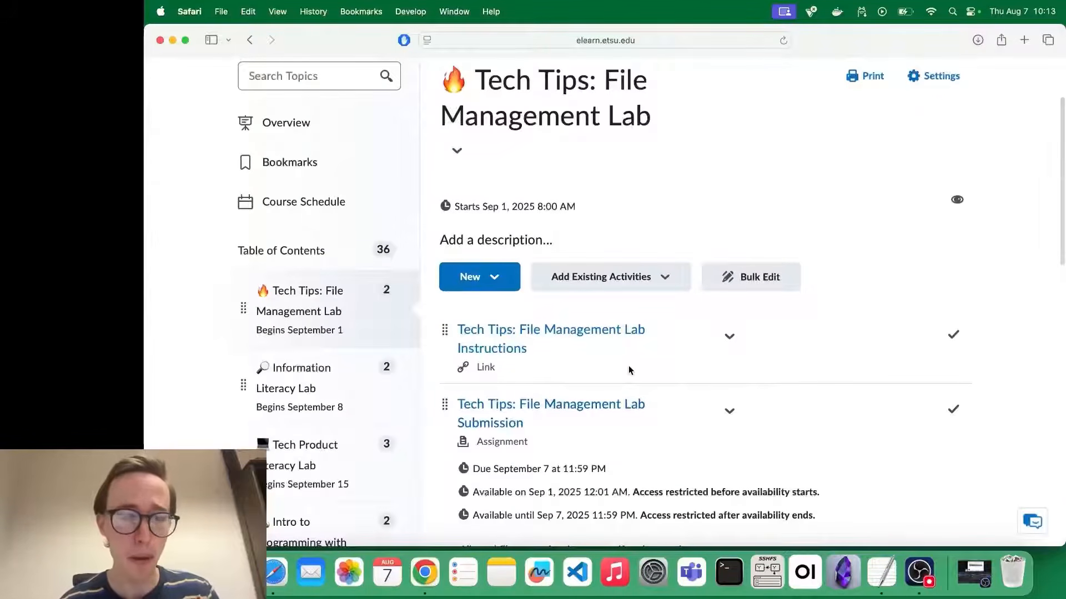
pyautogui.scroll(-3, 628, 365)
pyautogui.scroll(3, 630, 371)
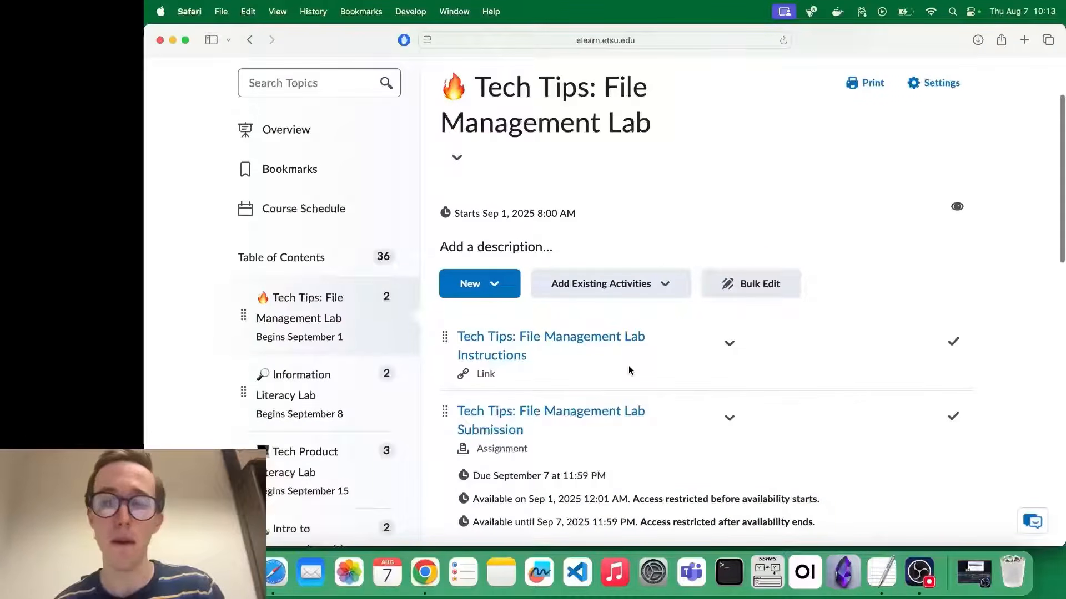
pyautogui.scroll(1, 629, 369)
pyautogui.scroll(-3, 629, 370)
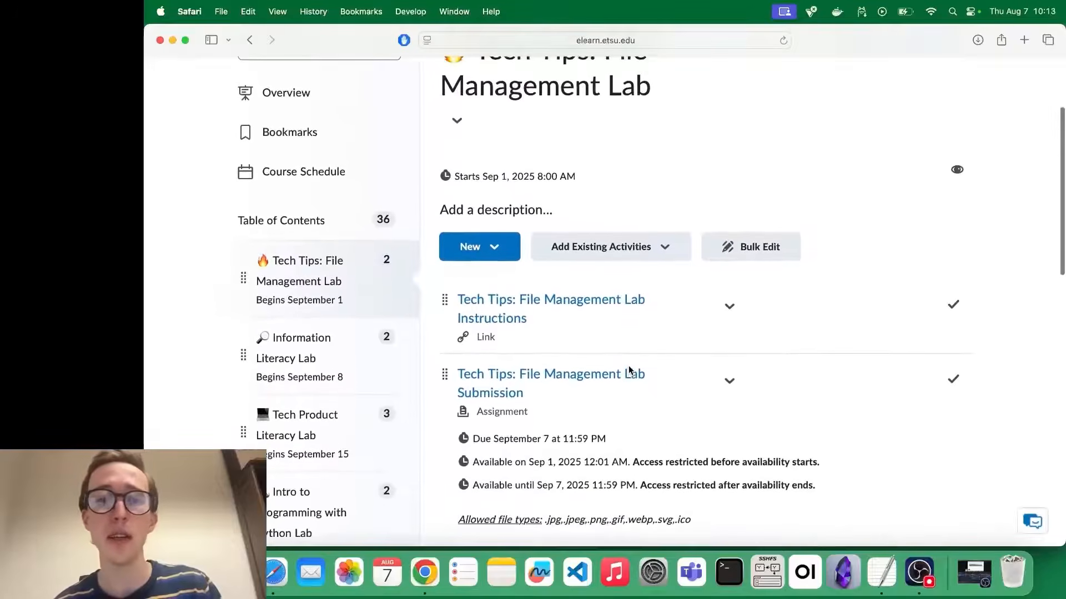
pyautogui.scroll(-6, 629, 370)
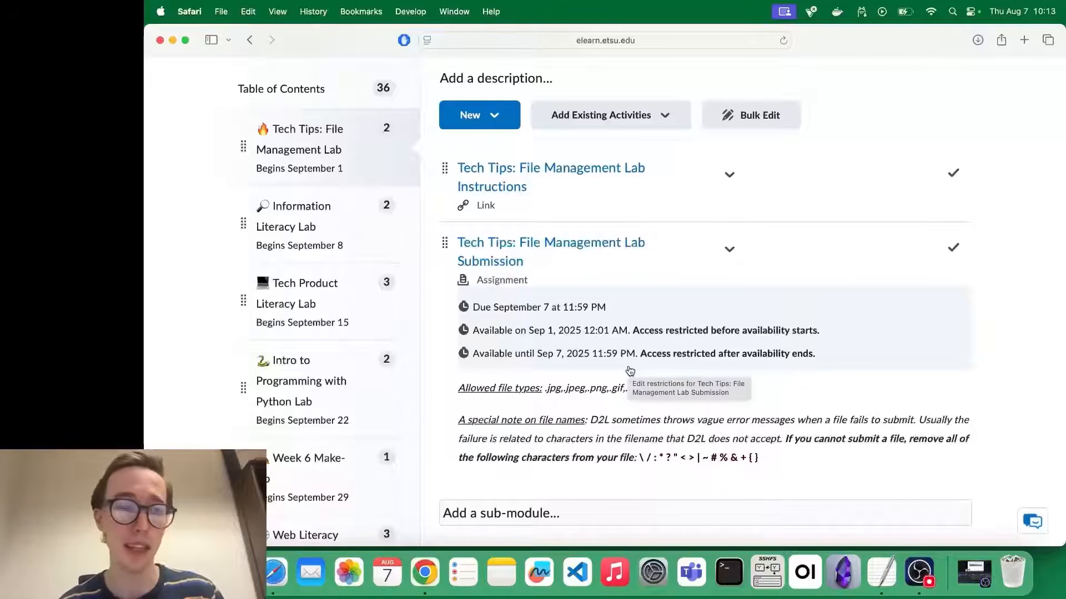
# - Open the Information Literacy Lab module from the Table of Contents and scroll through it
pyautogui.click(290, 237)
pyautogui.scroll(-5, 447, 372)
pyautogui.scroll(1, 449, 371)
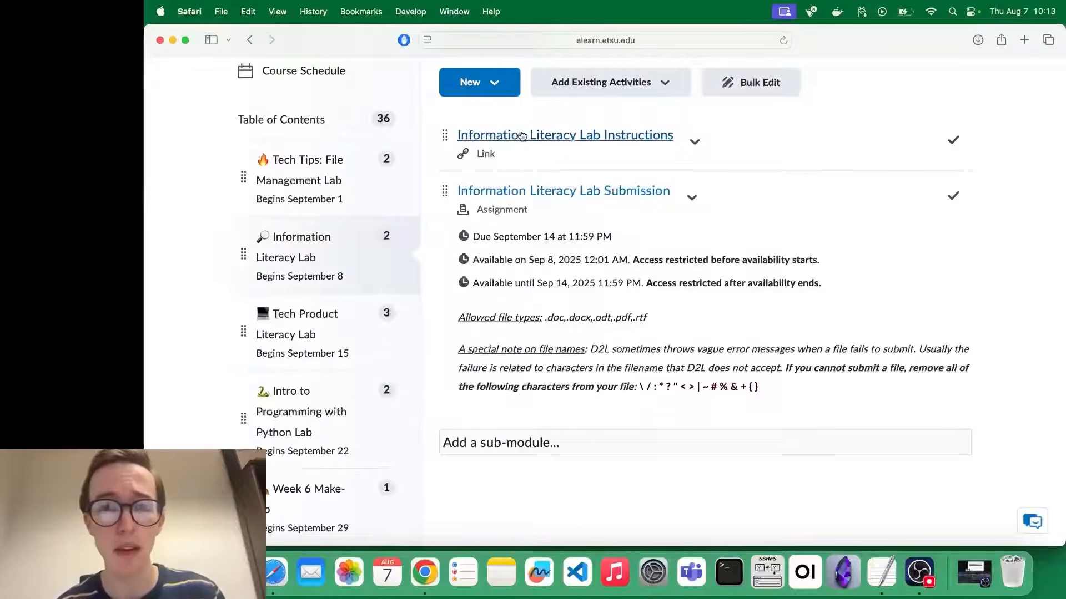
pyautogui.scroll(1, 525, 139)
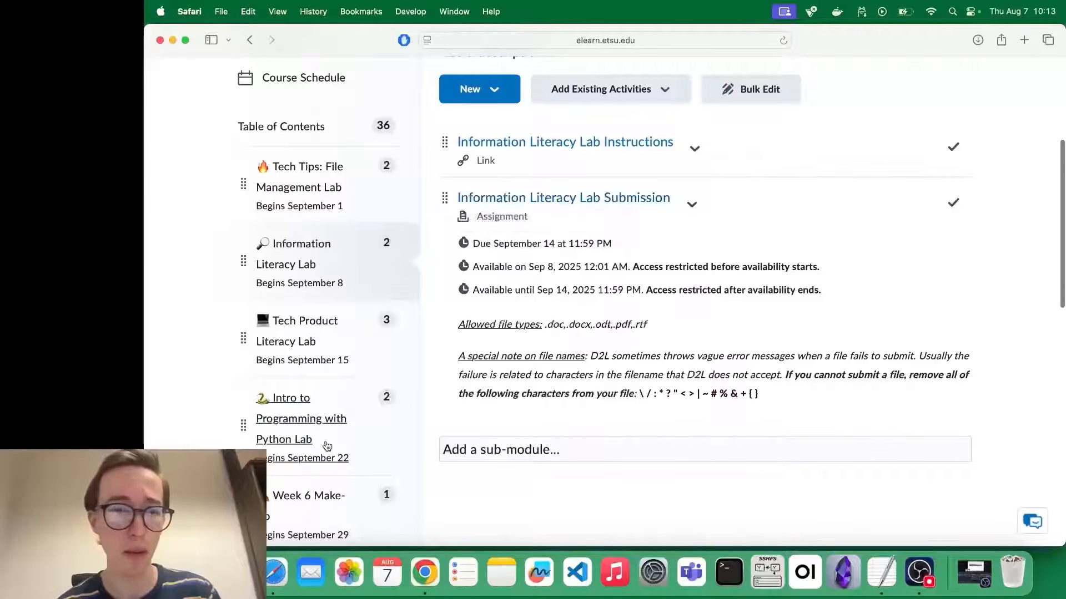
pyautogui.scroll(-5, 328, 446)
pyautogui.scroll(-3, 340, 392)
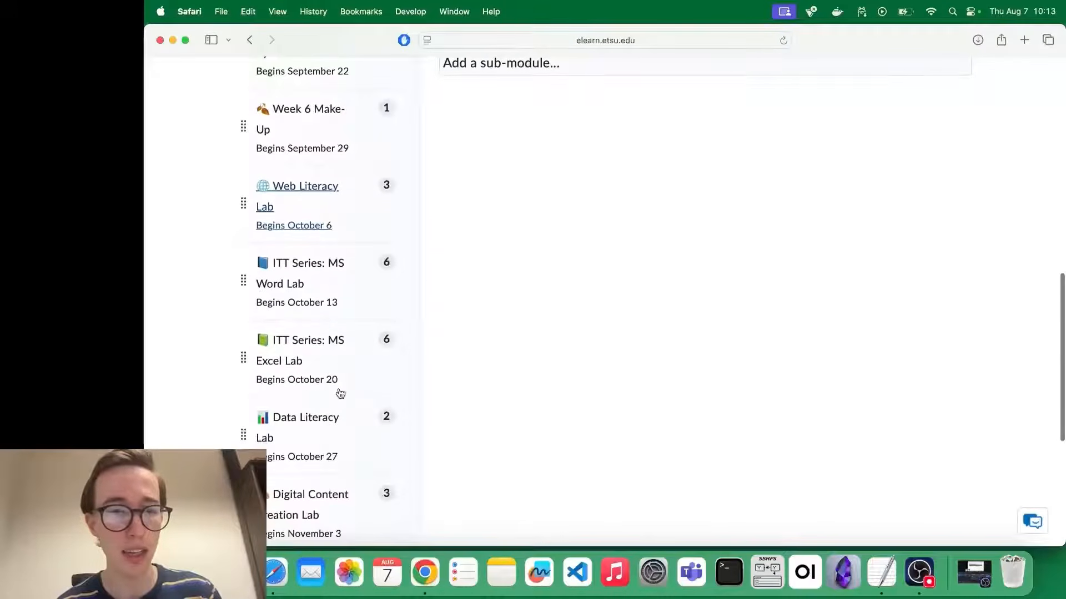
pyautogui.scroll(-1, 289, 355)
# - Open the ITT Series: MS Excel Lab module and scroll down to its Files sub-module
pyautogui.click(292, 314)
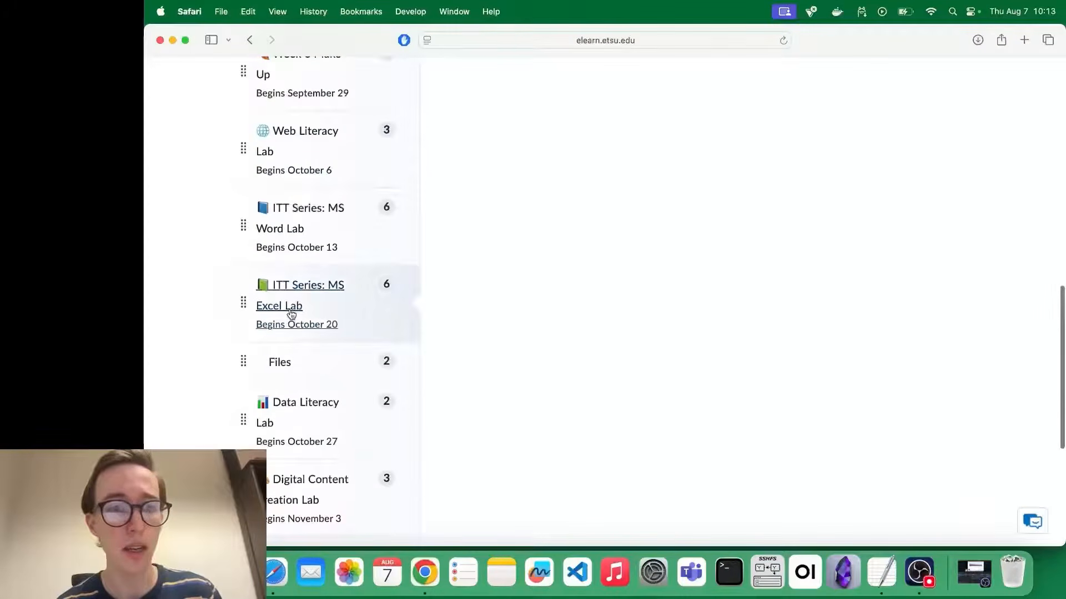
pyautogui.scroll(3, 698, 350)
pyautogui.scroll(-3, 698, 350)
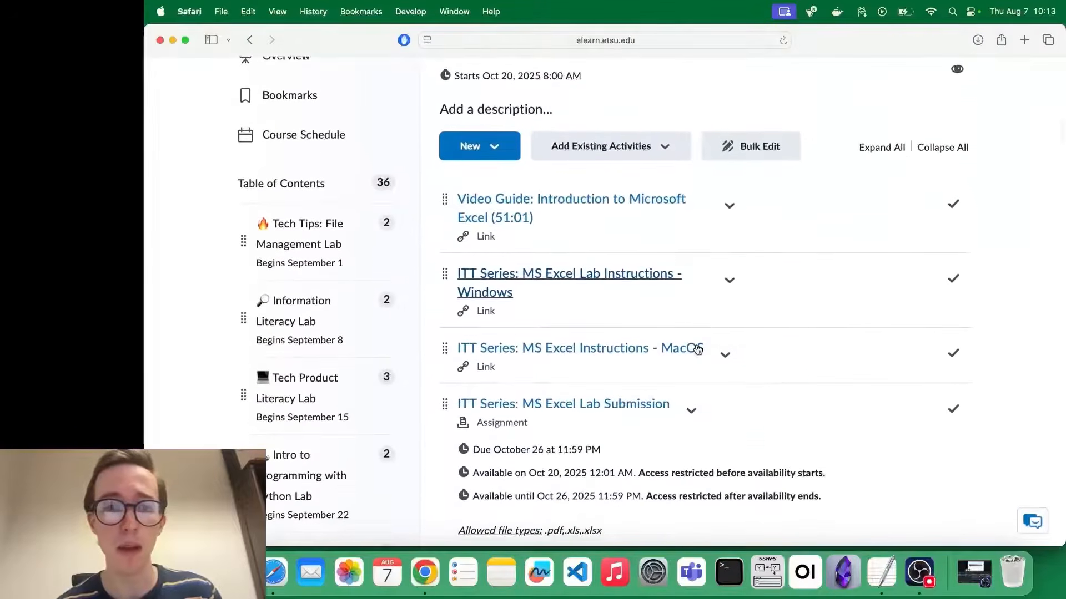
pyautogui.scroll(-5, 614, 388)
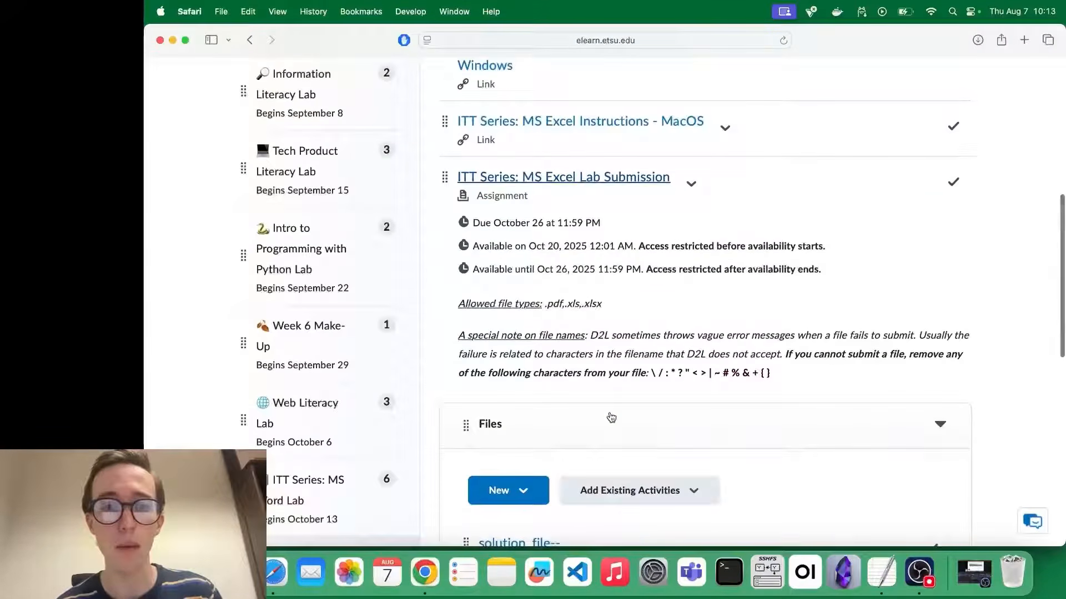
pyautogui.scroll(-4, 611, 418)
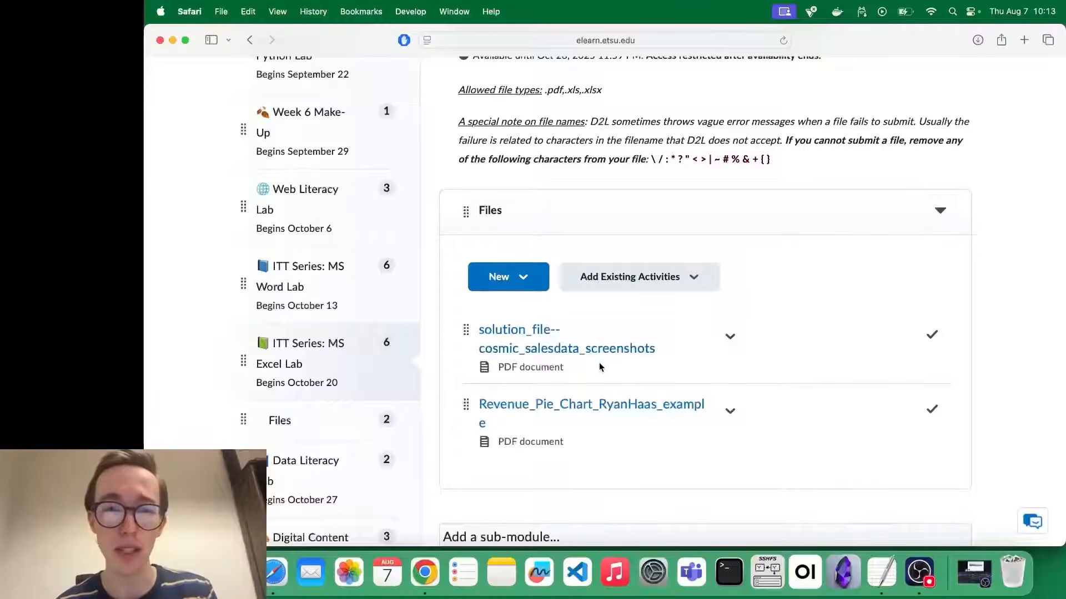
pyautogui.scroll(-3, 599, 367)
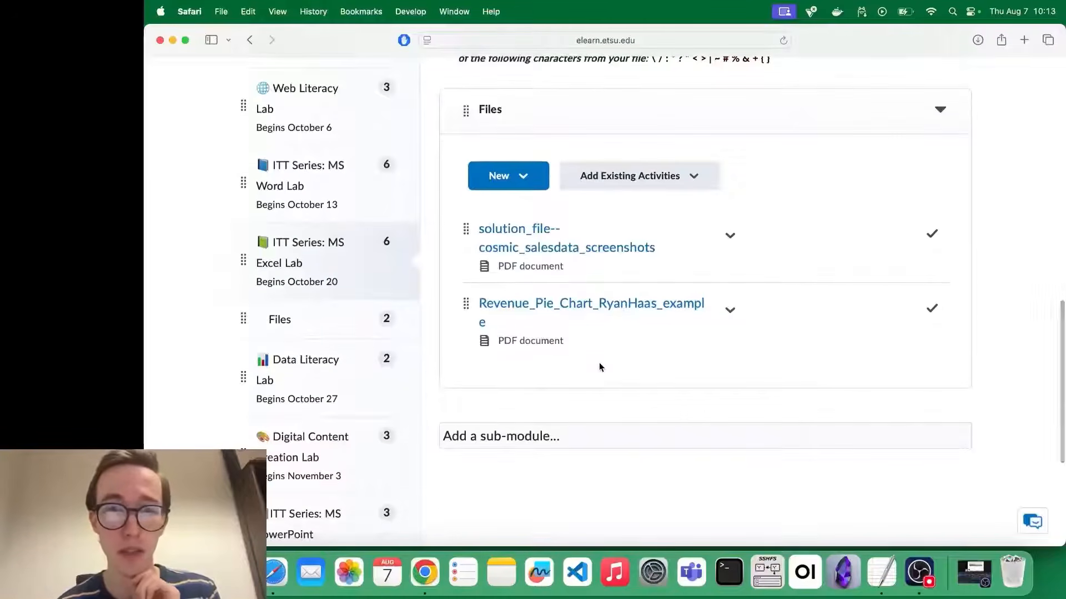
pyautogui.scroll(2, 599, 367)
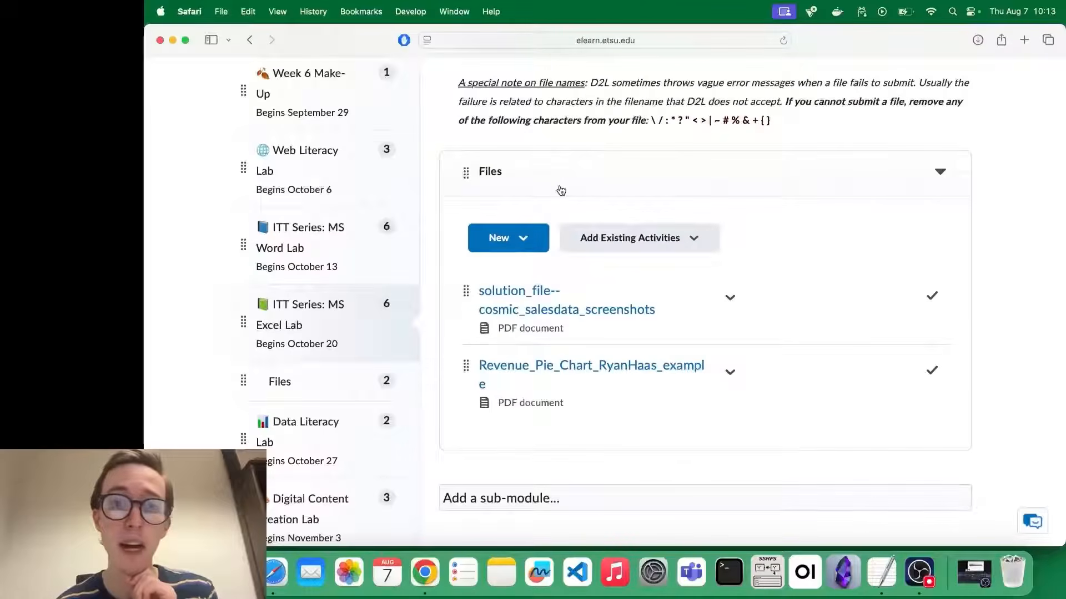
pyautogui.click(730, 303)
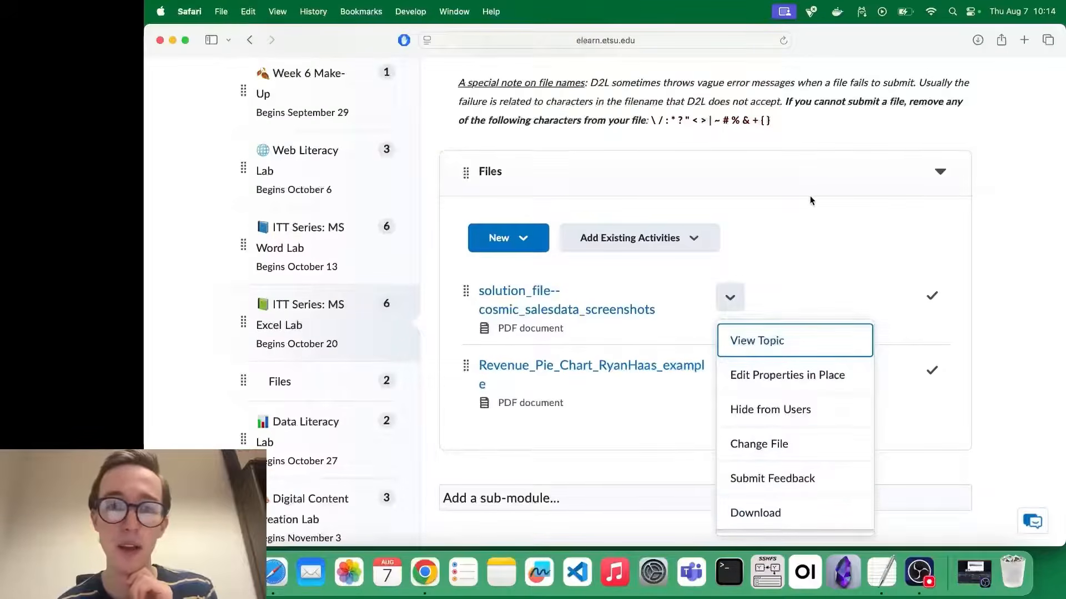
pyautogui.scroll(10, 811, 201)
pyautogui.scroll(1, 810, 201)
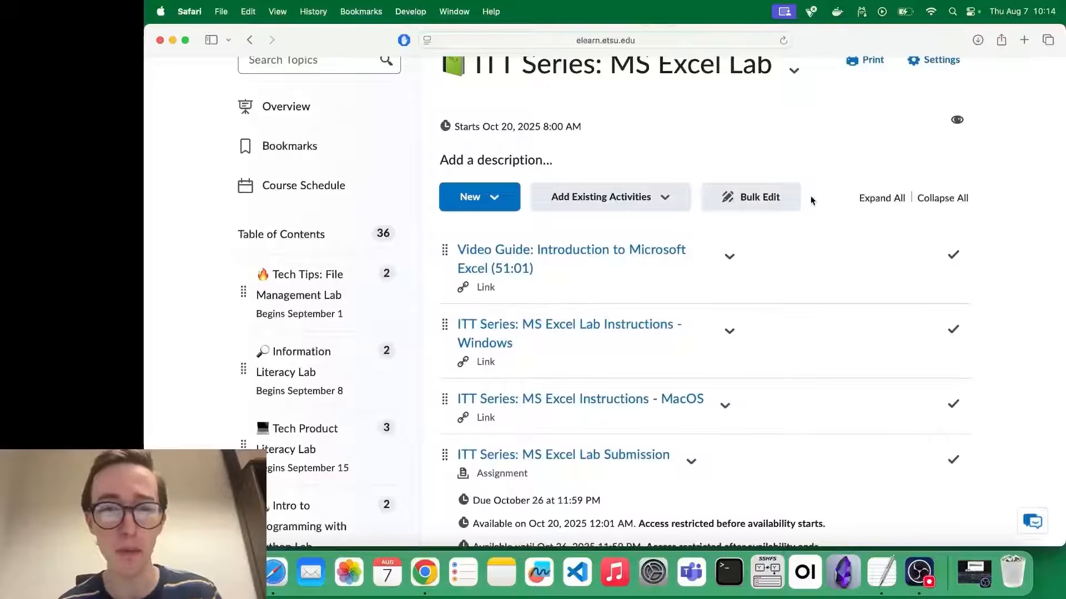
pyautogui.scroll(-10, 810, 201)
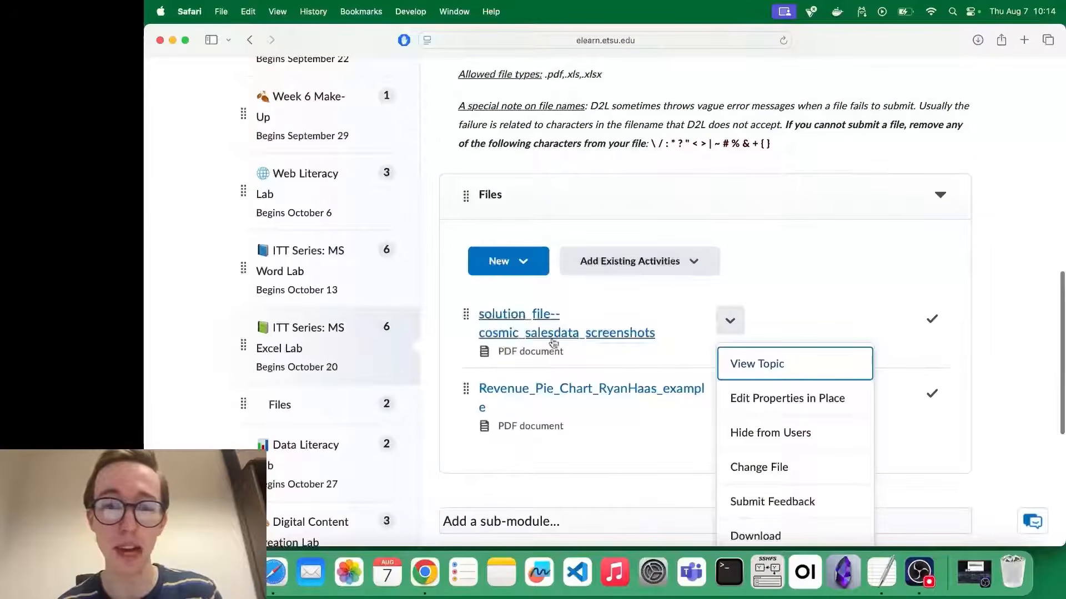
pyautogui.scroll(-1, 554, 335)
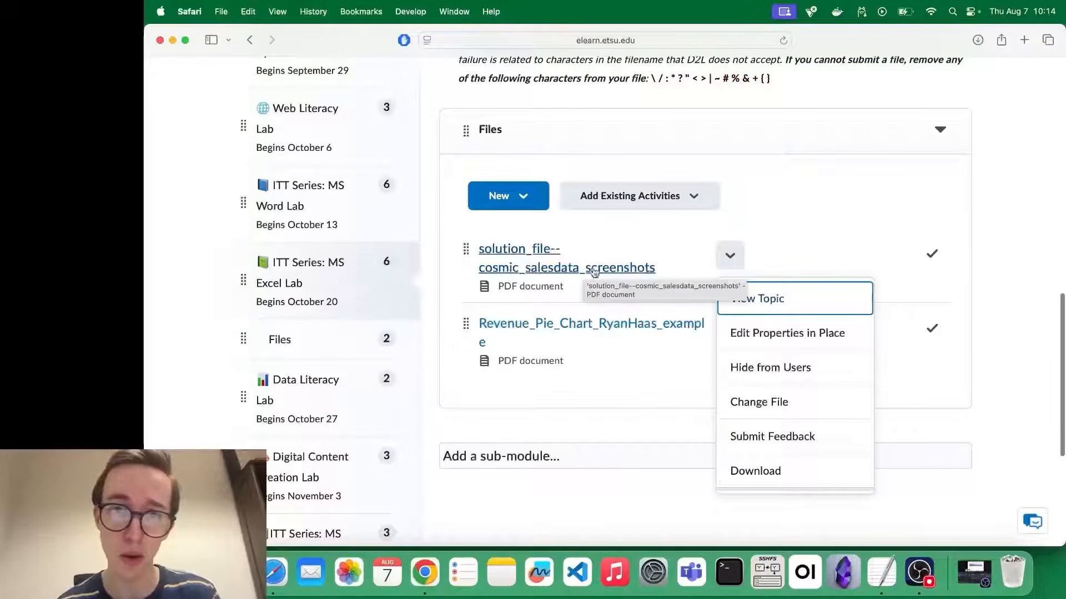
pyautogui.click(604, 393)
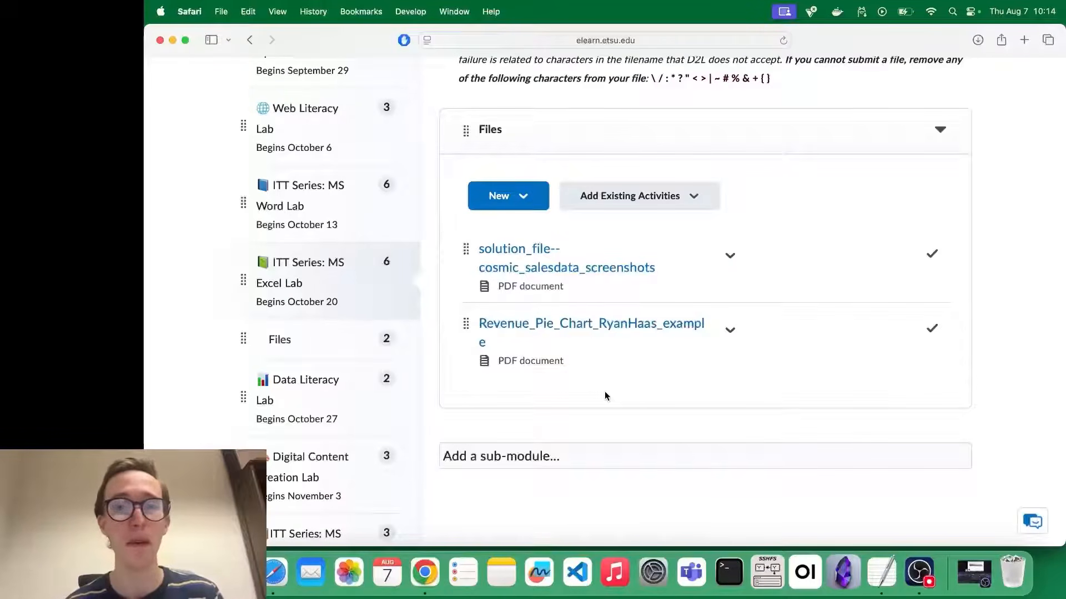
pyautogui.scroll(1, 604, 391)
pyautogui.scroll(10, 398, 396)
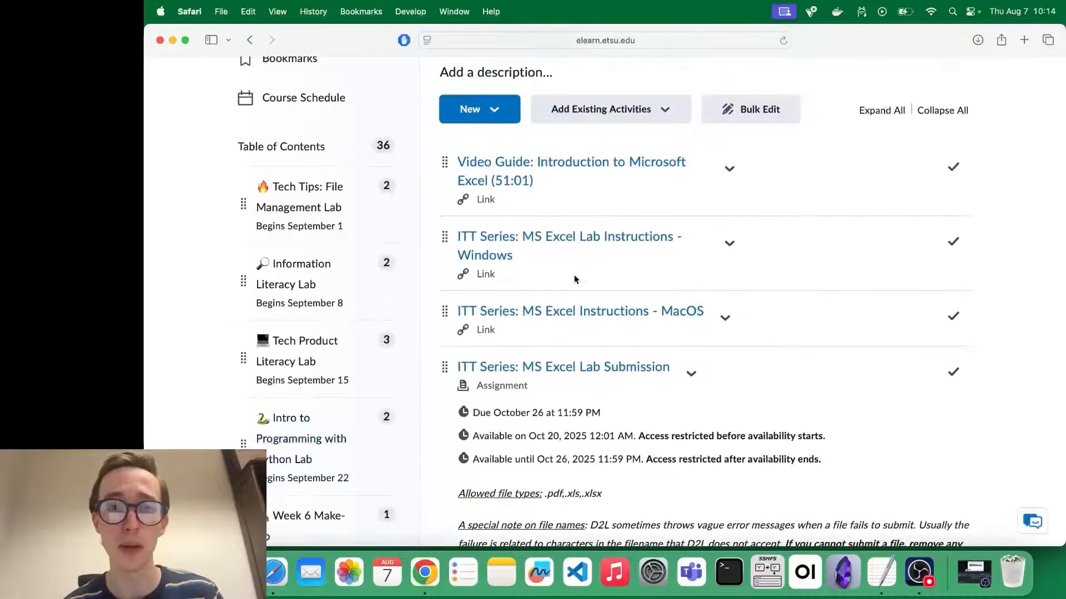
pyautogui.scroll(-3, 538, 362)
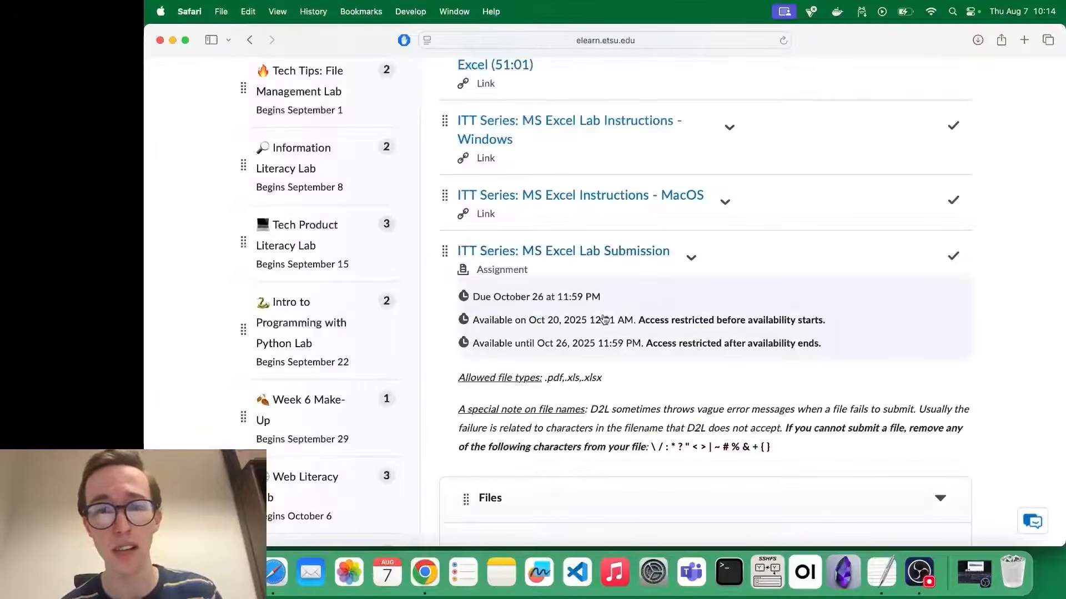
pyautogui.scroll(-4, 602, 317)
pyautogui.scroll(-4, 602, 319)
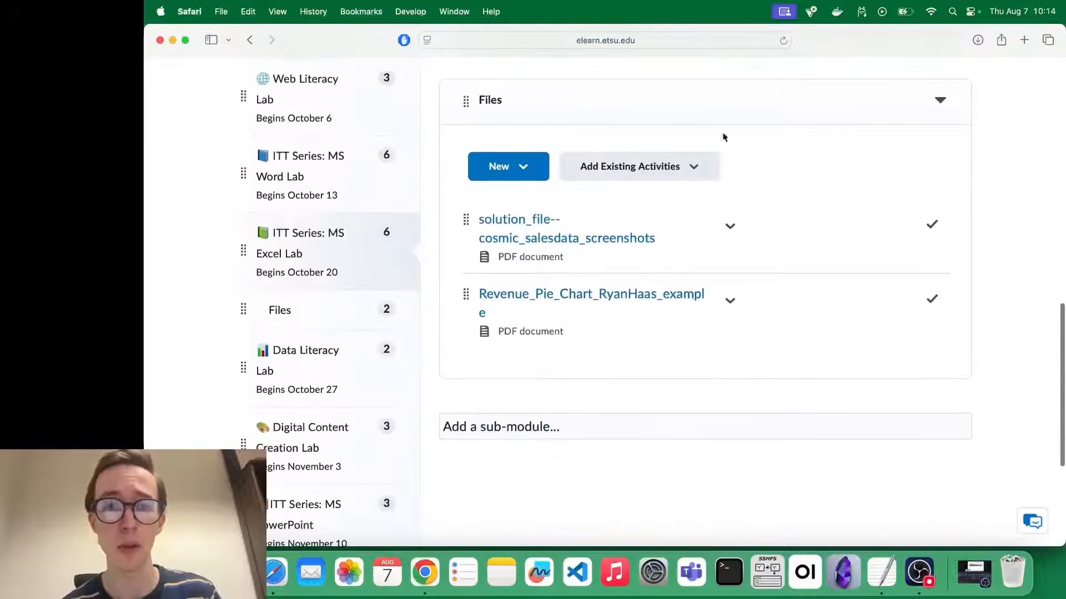
pyautogui.scroll(10, 577, 187)
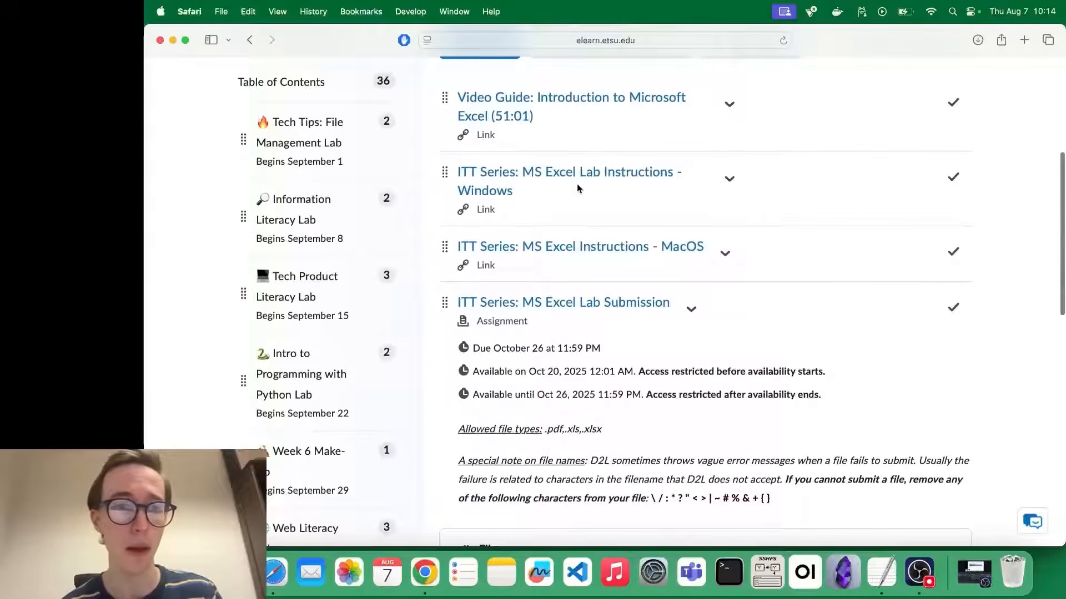
# - Open the Tech Tips: File Management Lab module and its instructions document in a new tab
pyautogui.click(300, 143)
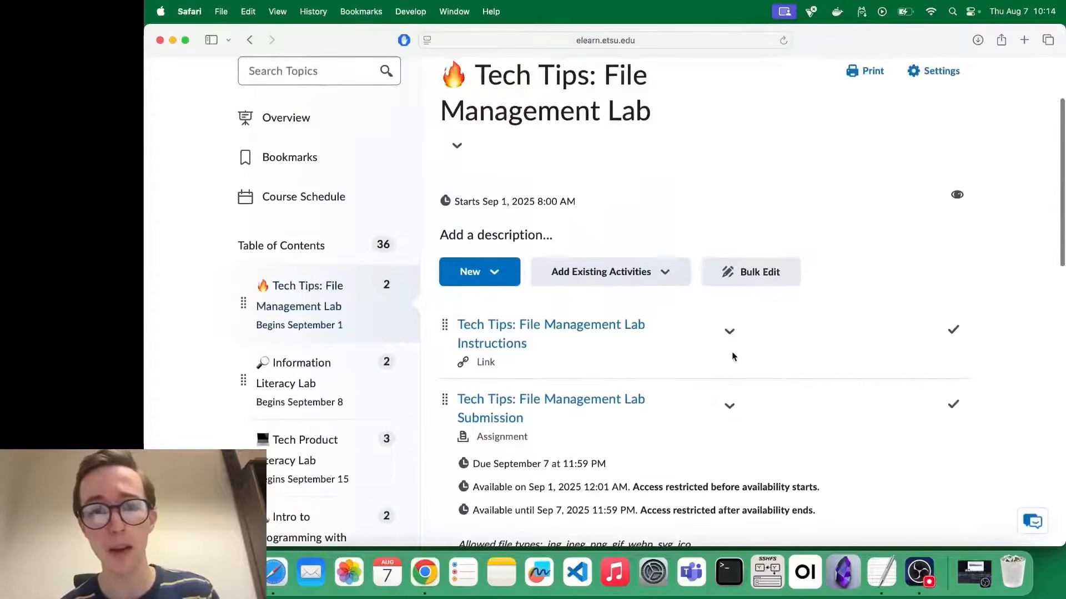
pyautogui.scroll(-3, 732, 357)
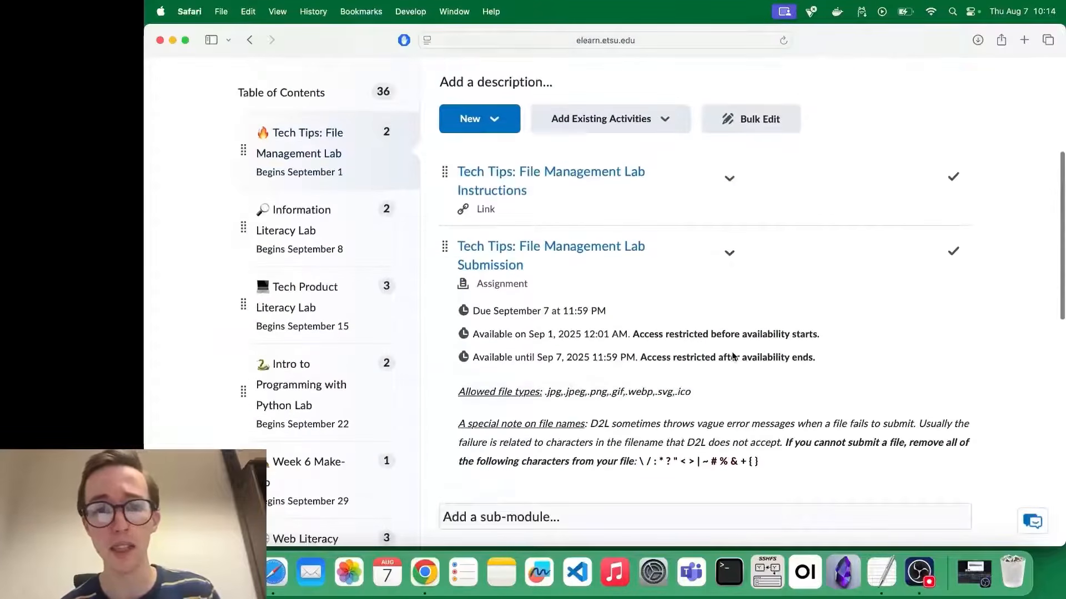
pyautogui.click(528, 178)
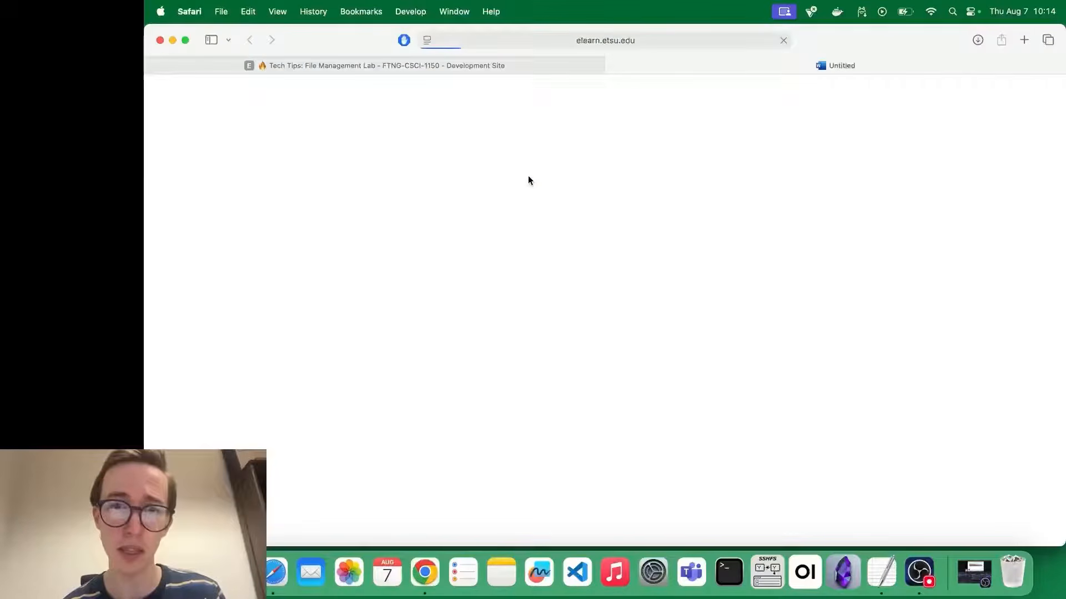
# - Return to the course tab and the Tech Tips: File Management Lab module's activities
pyautogui.click(441, 65)
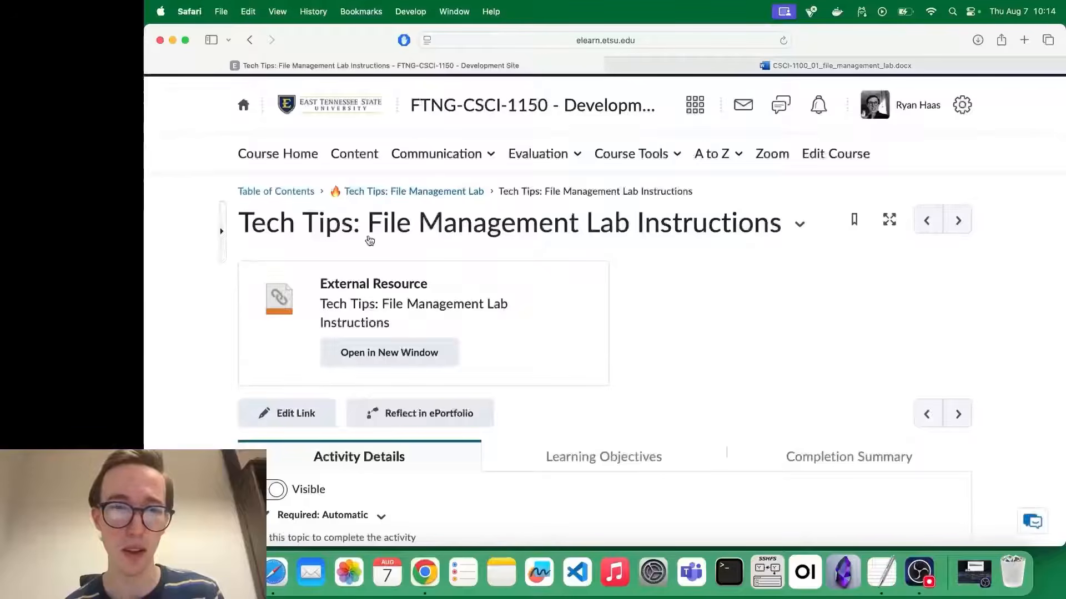
pyautogui.click(397, 195)
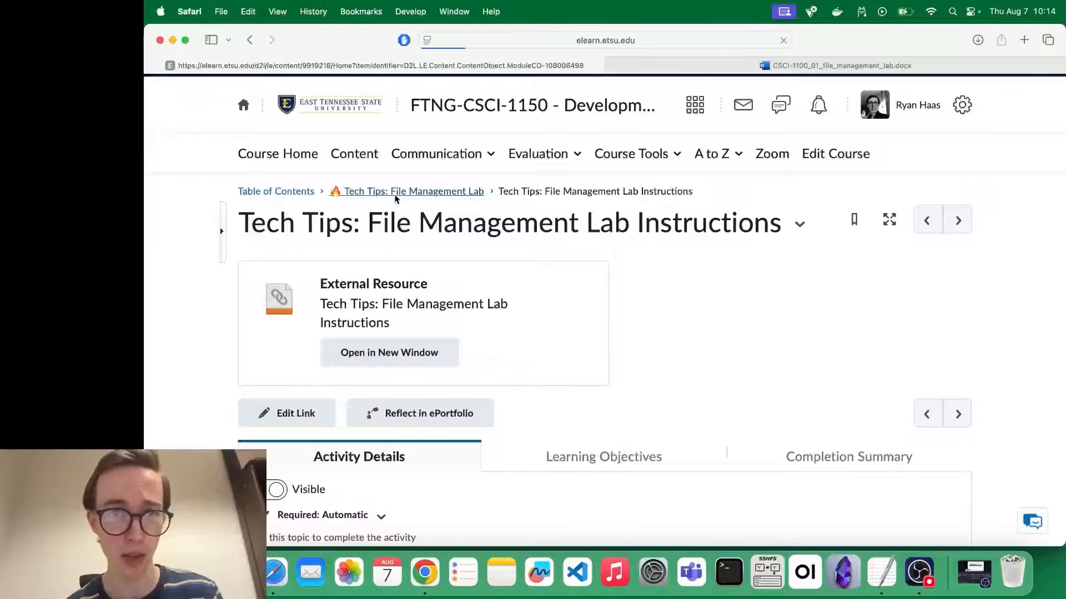
pyautogui.scroll(-5, 434, 330)
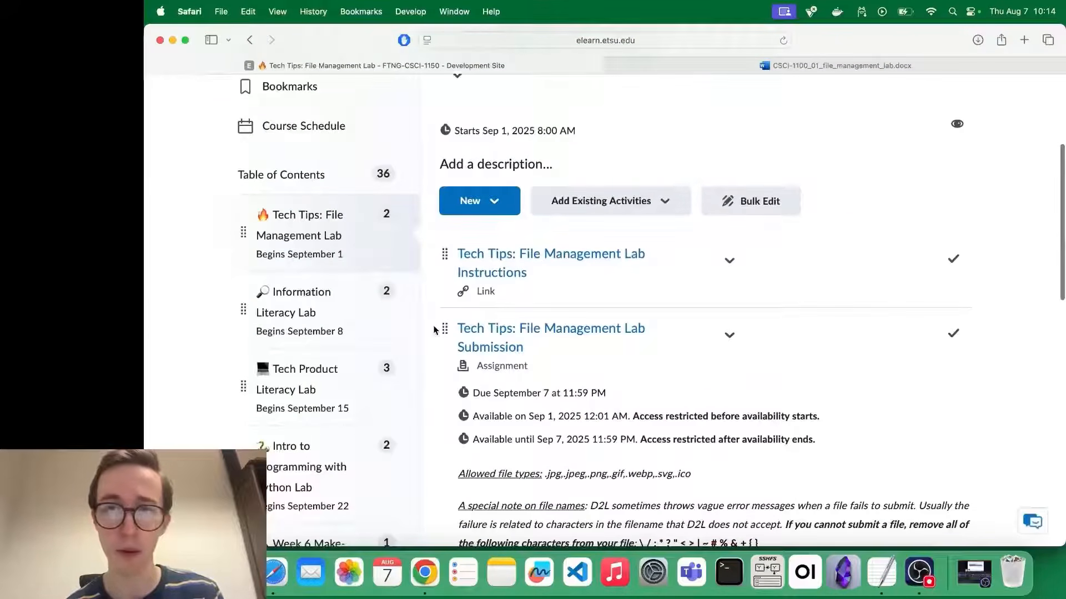
# - Download CSCI-1100_01_file_management_lab from Word for the web as a PDF, then close the error tab
pyautogui.click(734, 59)
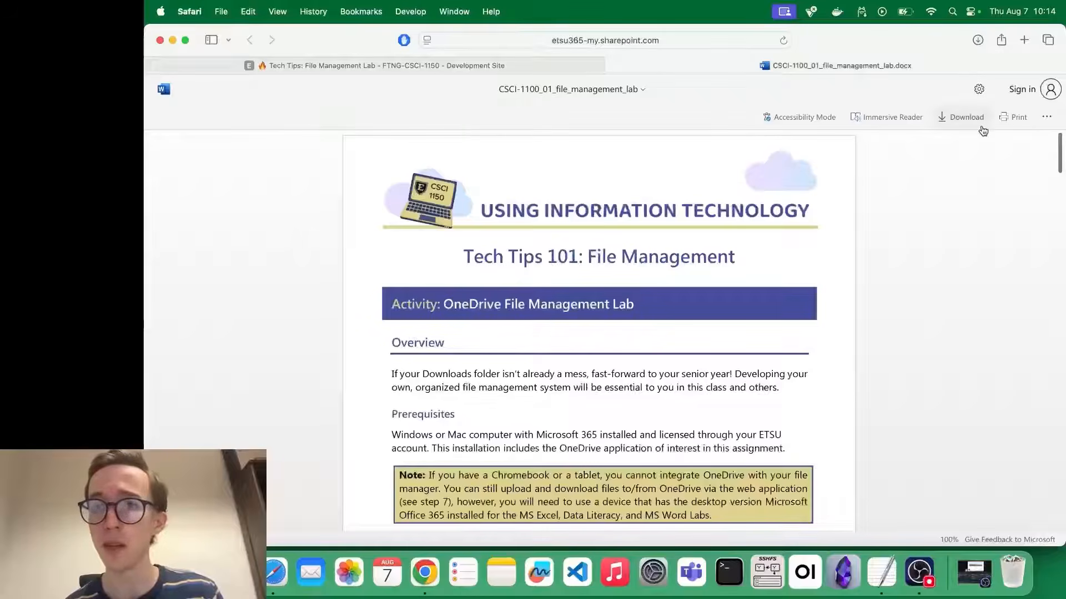
pyautogui.click(1046, 119)
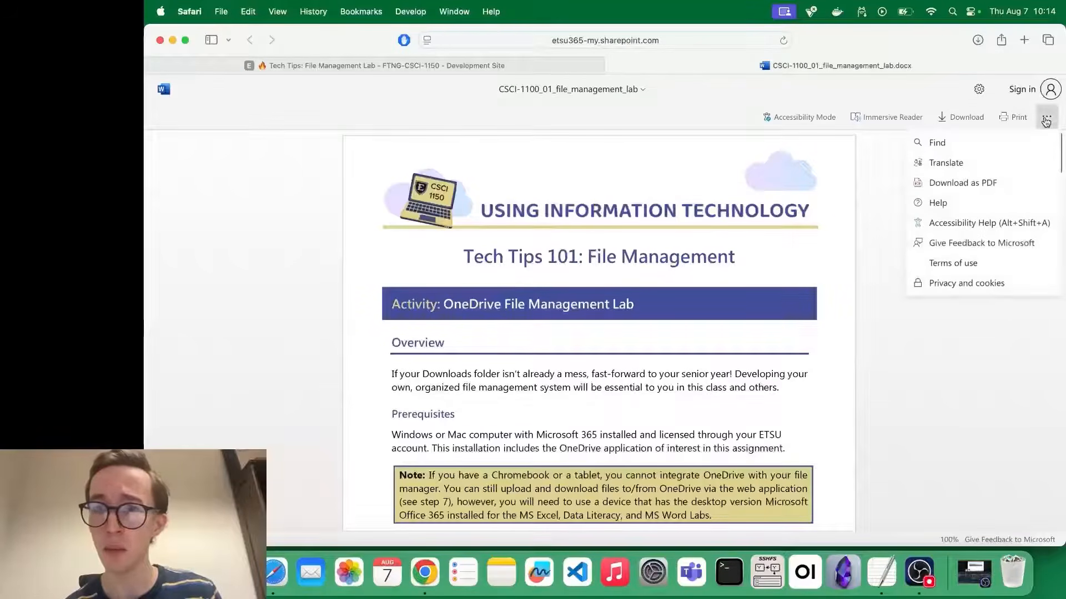
pyautogui.click(867, 158)
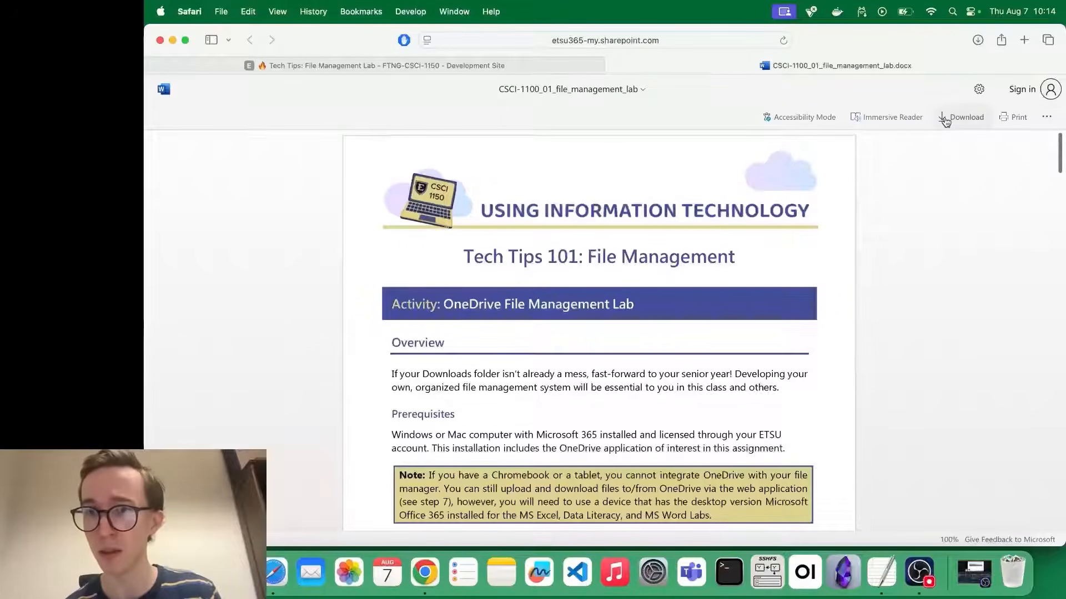
pyautogui.scroll(-15, 691, 341)
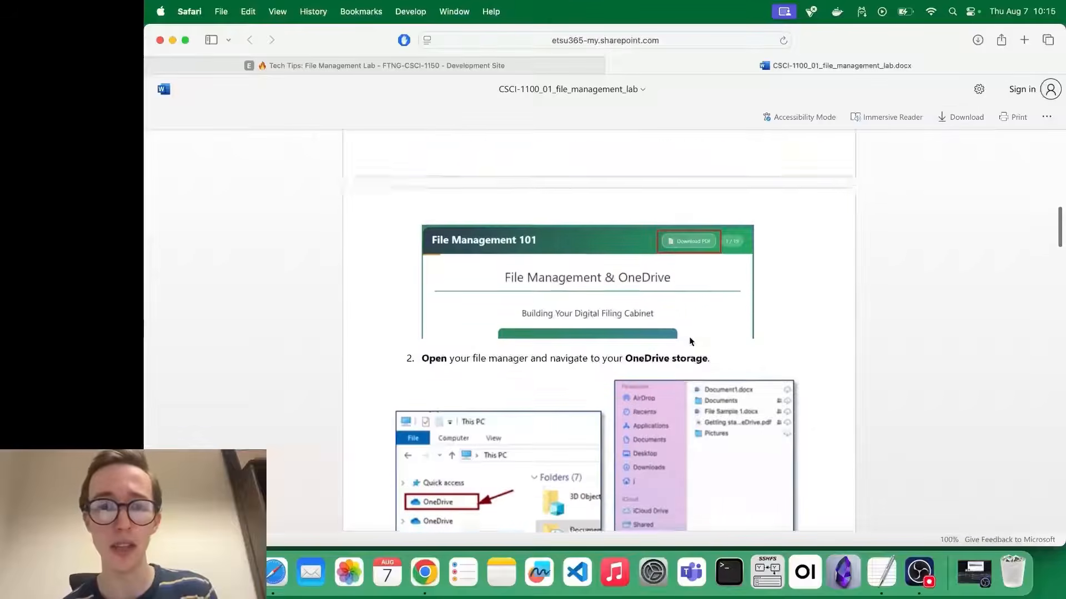
pyautogui.scroll(15, 691, 341)
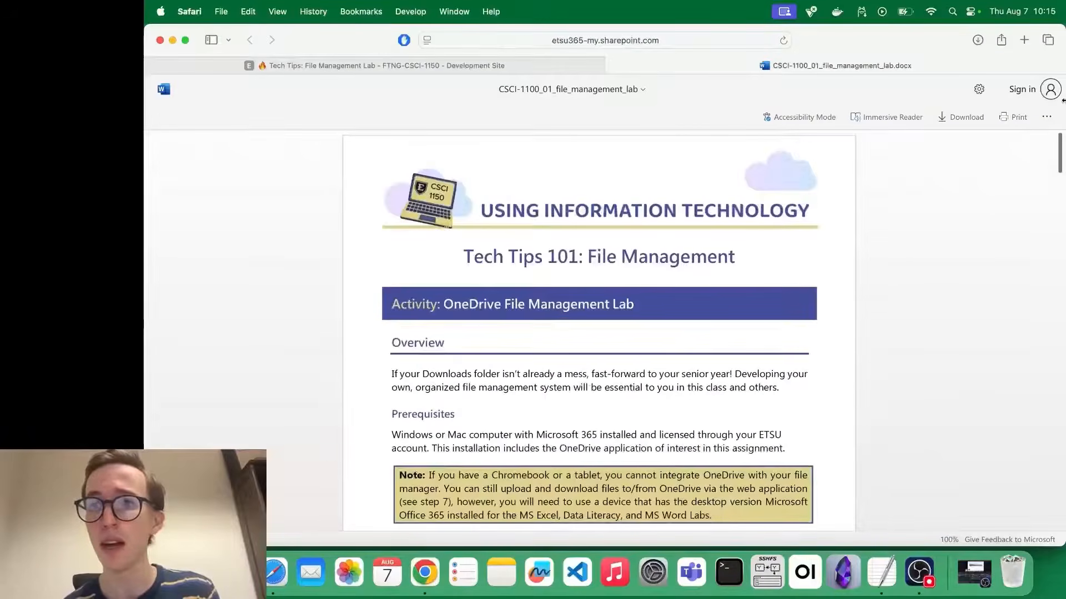
pyautogui.click(1046, 118)
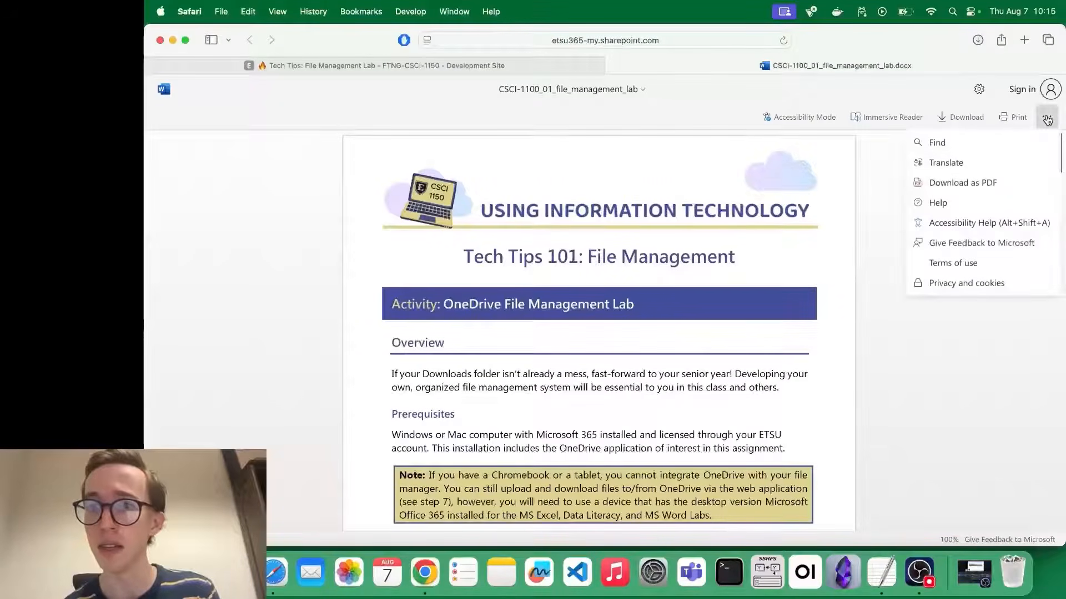
pyautogui.click(937, 185)
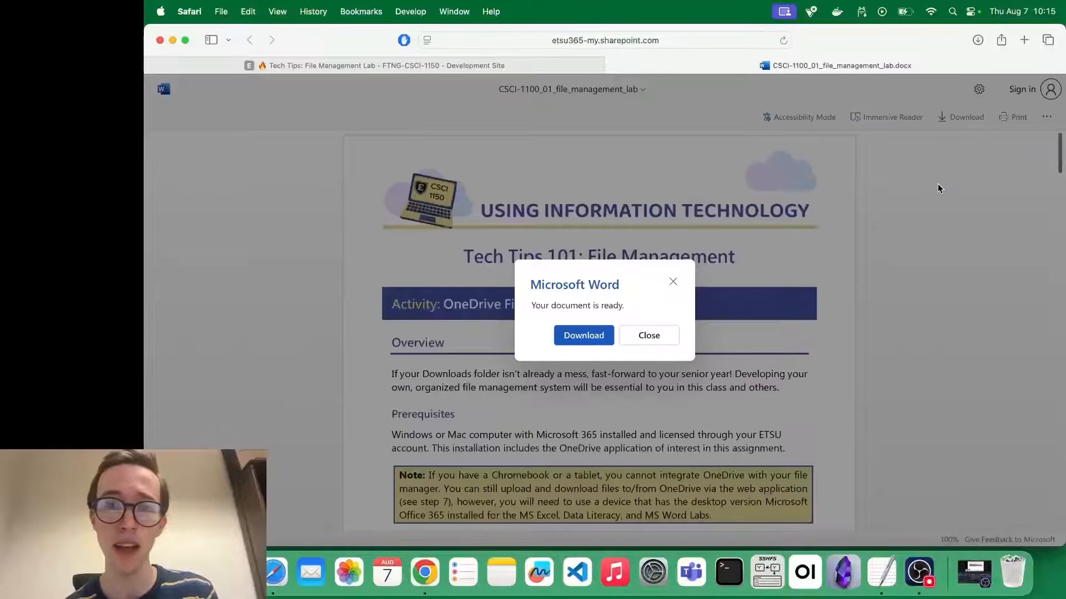
pyautogui.click(584, 335)
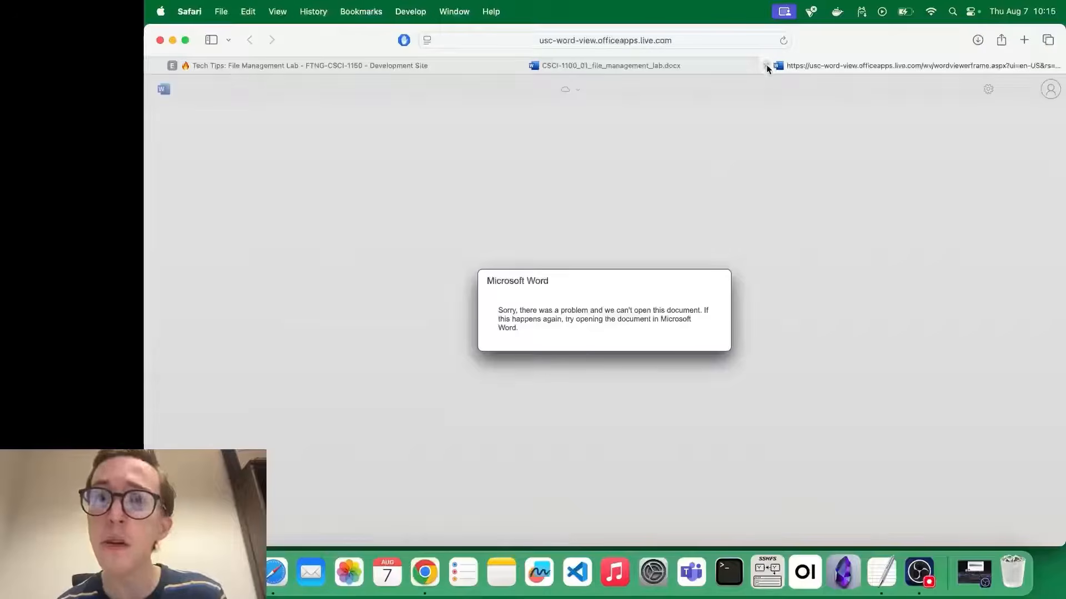
pyautogui.click(766, 66)
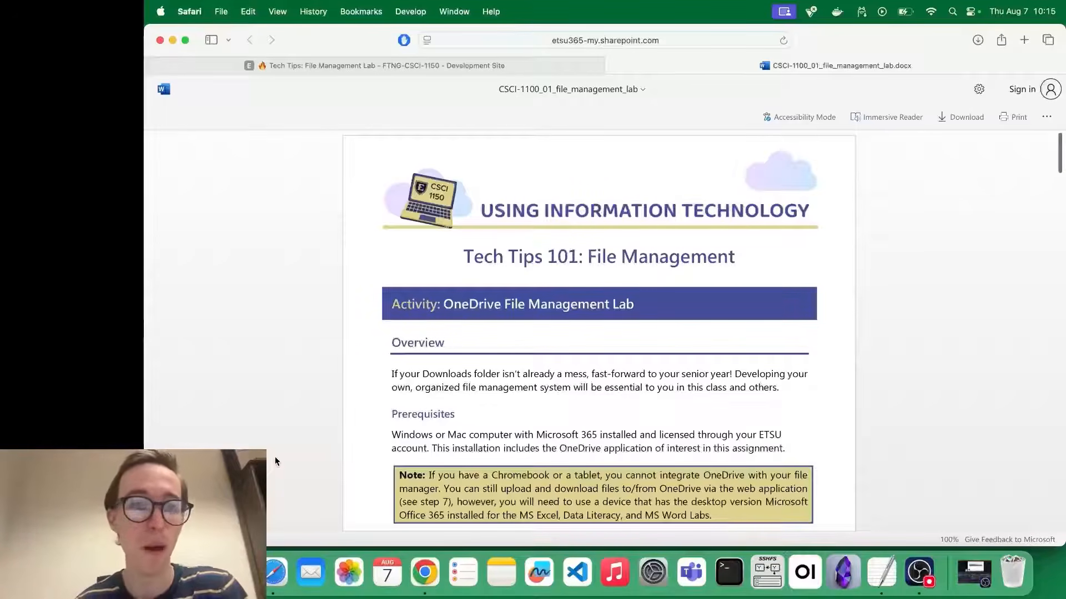
# - Open CSCI-1100_01_file_management_lab.pdf from Finder's Downloads folder in Preview
pyautogui.click(197, 573)
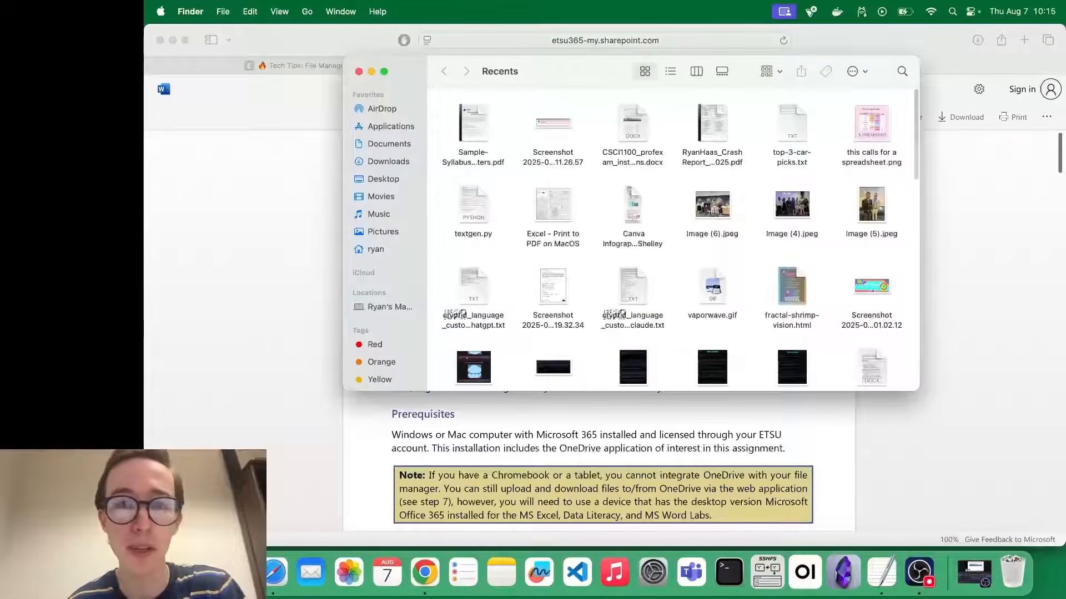
pyautogui.click(388, 162)
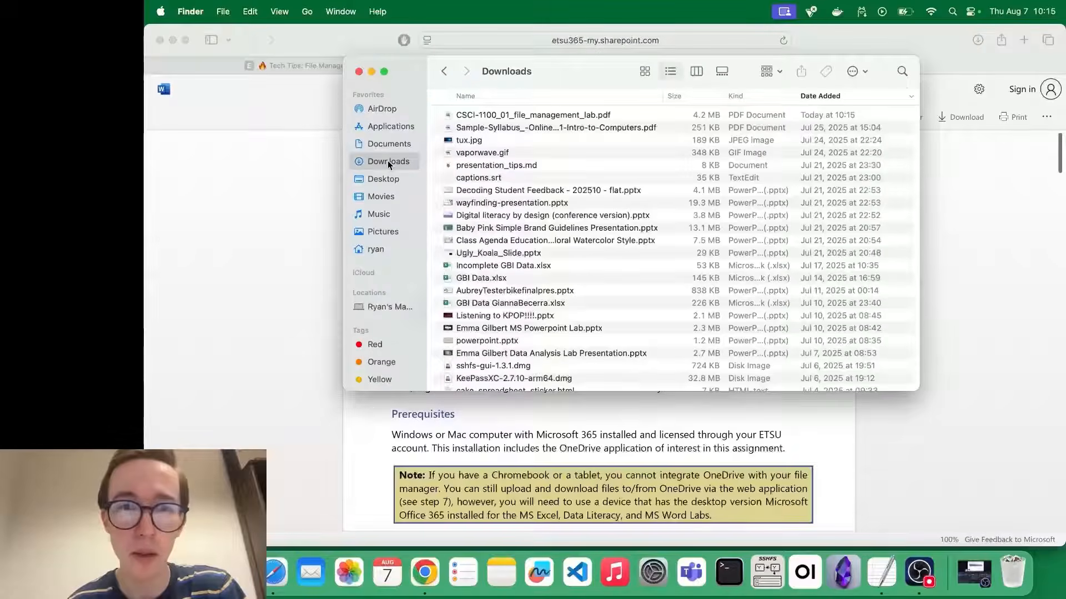
pyautogui.click(508, 115)
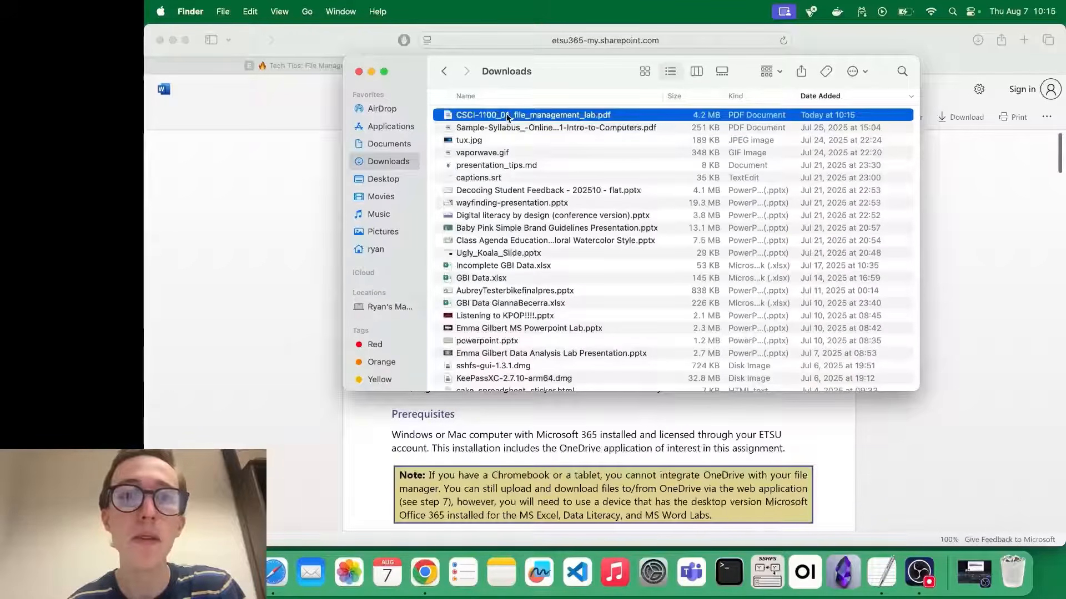
pyautogui.click(507, 115)
pyautogui.doubleClick(507, 115)
pyautogui.doubleClick(638, 116)
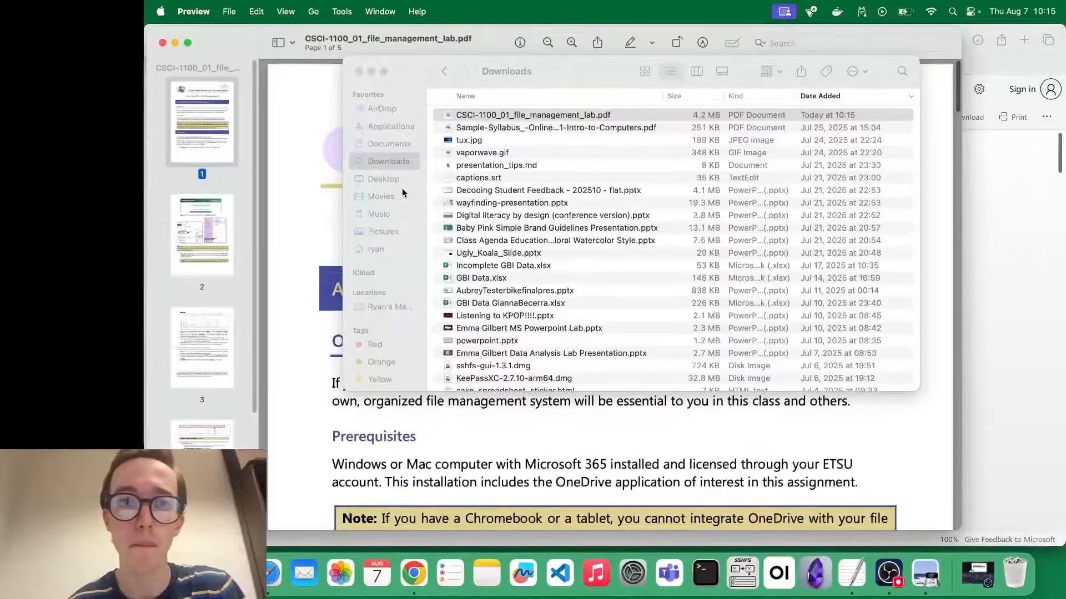
# - Close Finder and the Word tab, minimize Safari, and close the private browsing window
pyautogui.click(359, 72)
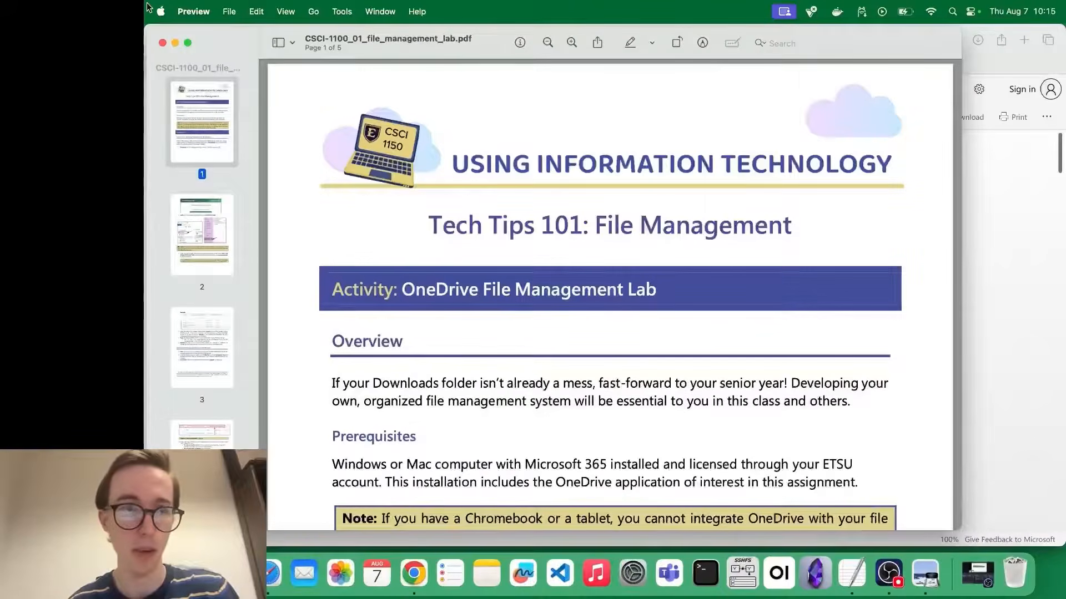
pyautogui.moveTo(147, 27); pyautogui.dragTo(456, 32)
pyautogui.moveTo(618, 47); pyautogui.dragTo(721, 47)
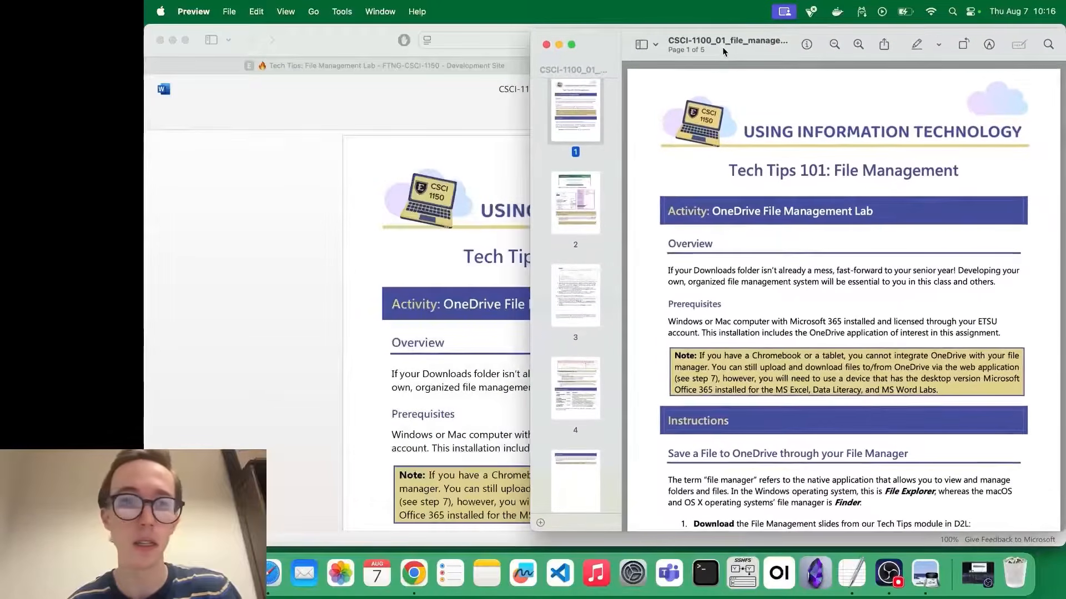
pyautogui.click(430, 240)
pyautogui.click(612, 66)
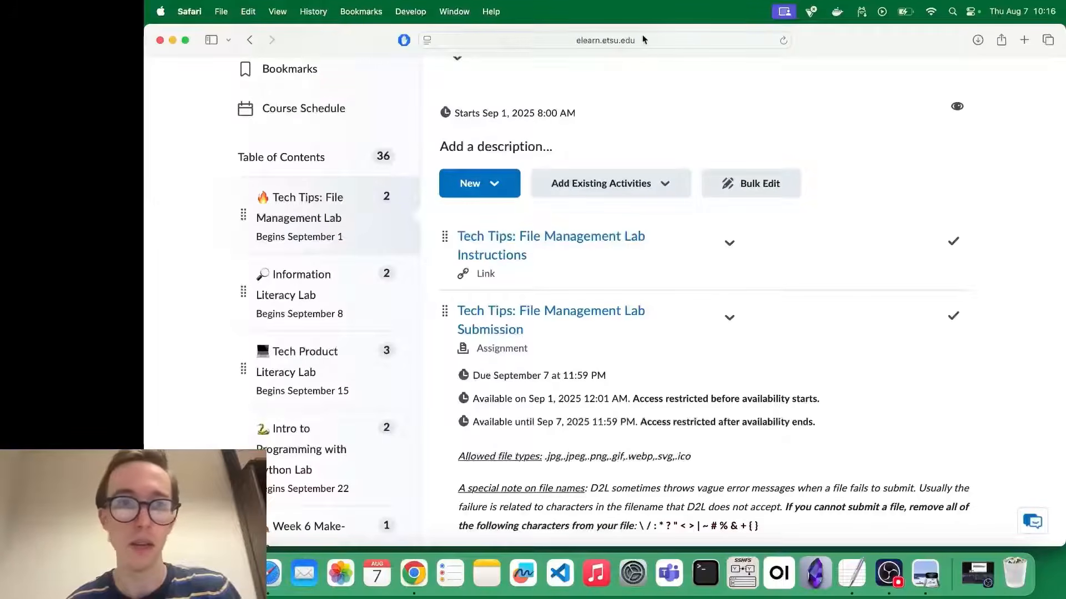
pyautogui.click(173, 41)
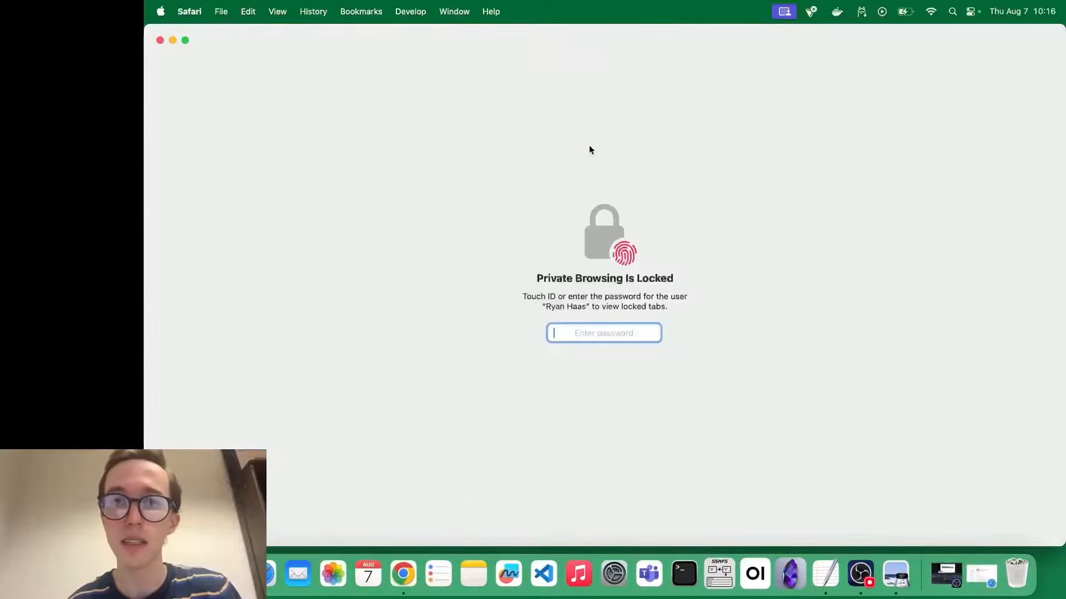
pyautogui.click(160, 40)
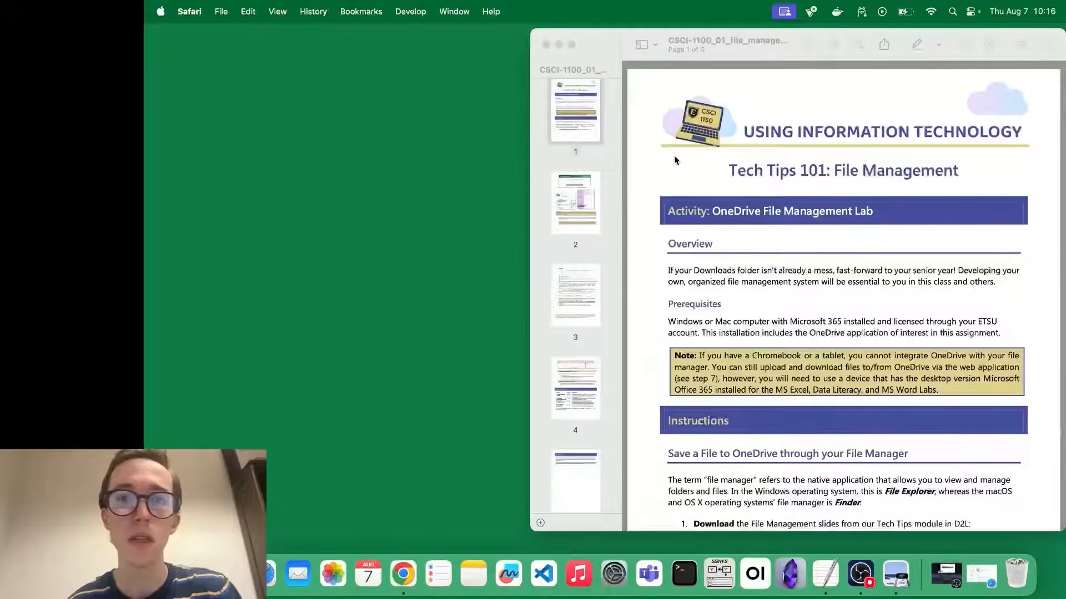
# - Widen the Preview window and read through page 1 of the lab PDF
pyautogui.moveTo(529, 131); pyautogui.dragTo(280, 132)
pyautogui.scroll(3, 720, 267)
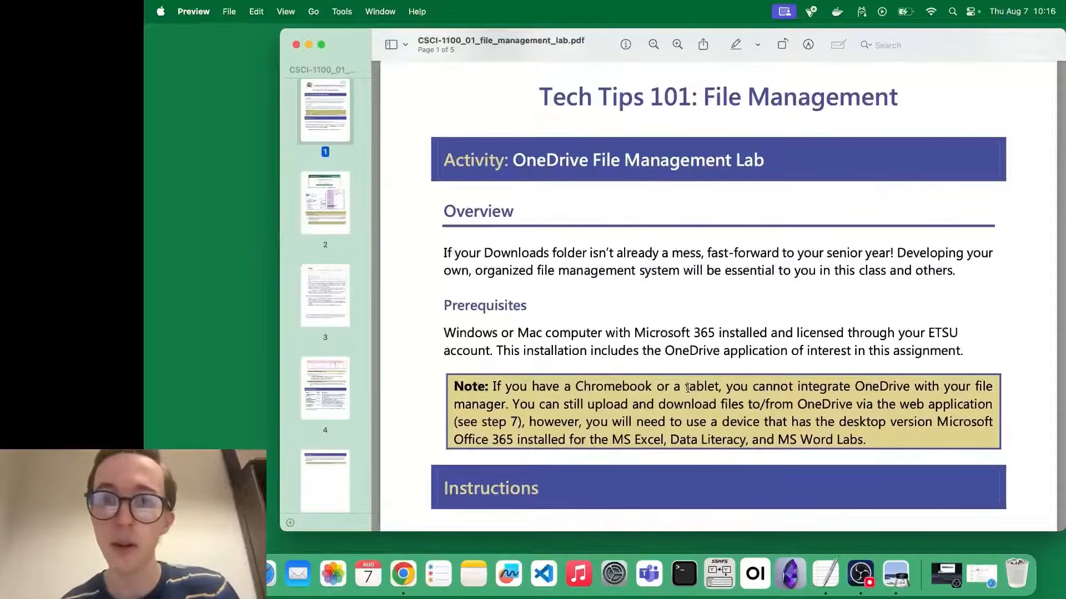
pyautogui.scroll(-5, 687, 387)
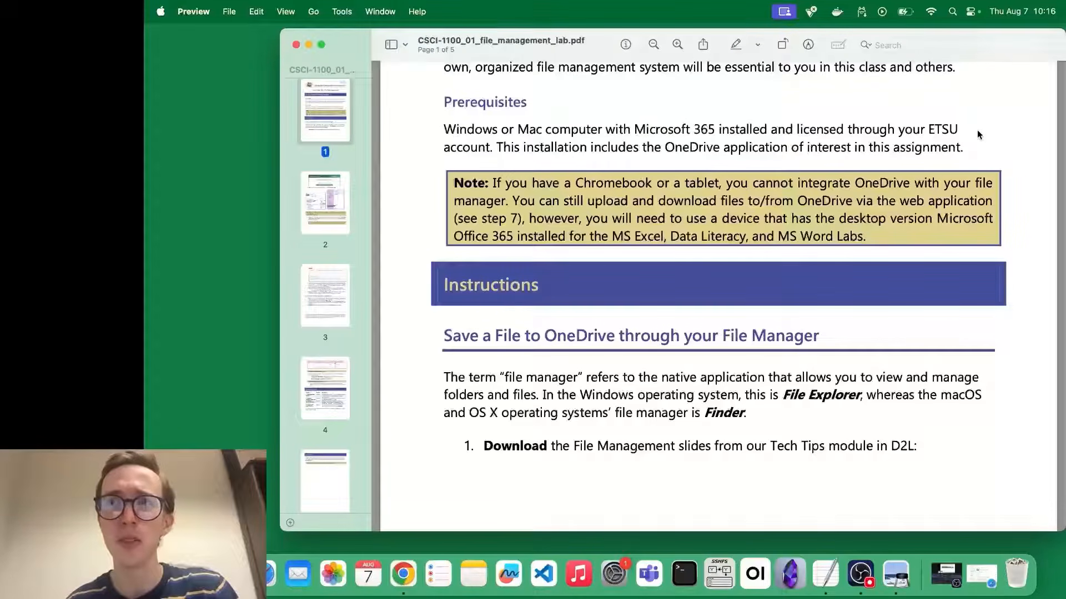
pyautogui.scroll(-15, 977, 130)
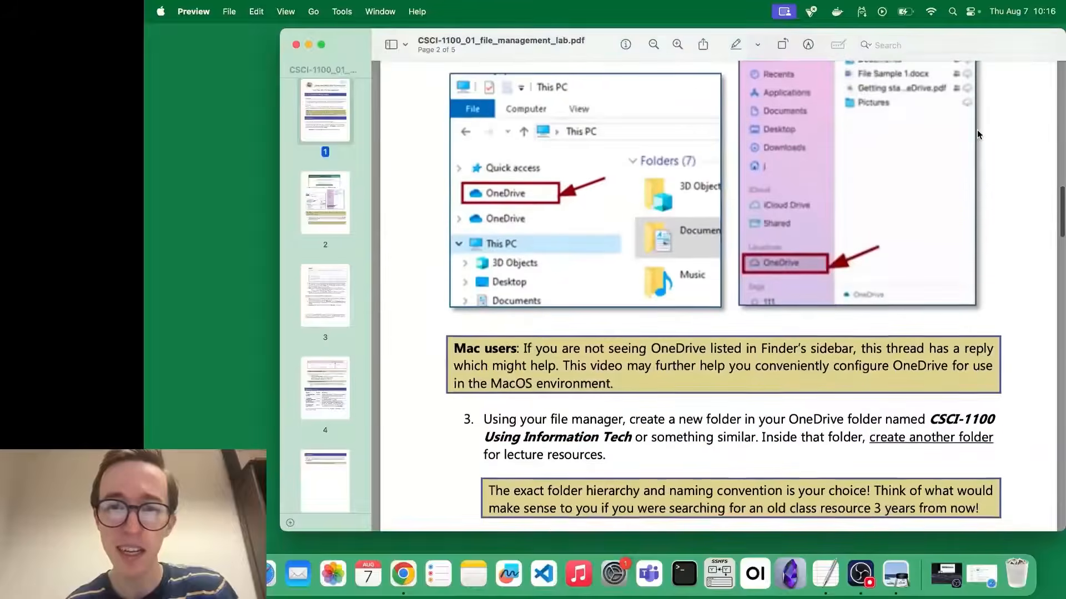
pyautogui.scroll(15, 977, 130)
pyautogui.scroll(-10, 976, 129)
pyautogui.scroll(-20, 977, 131)
pyautogui.scroll(3, 976, 131)
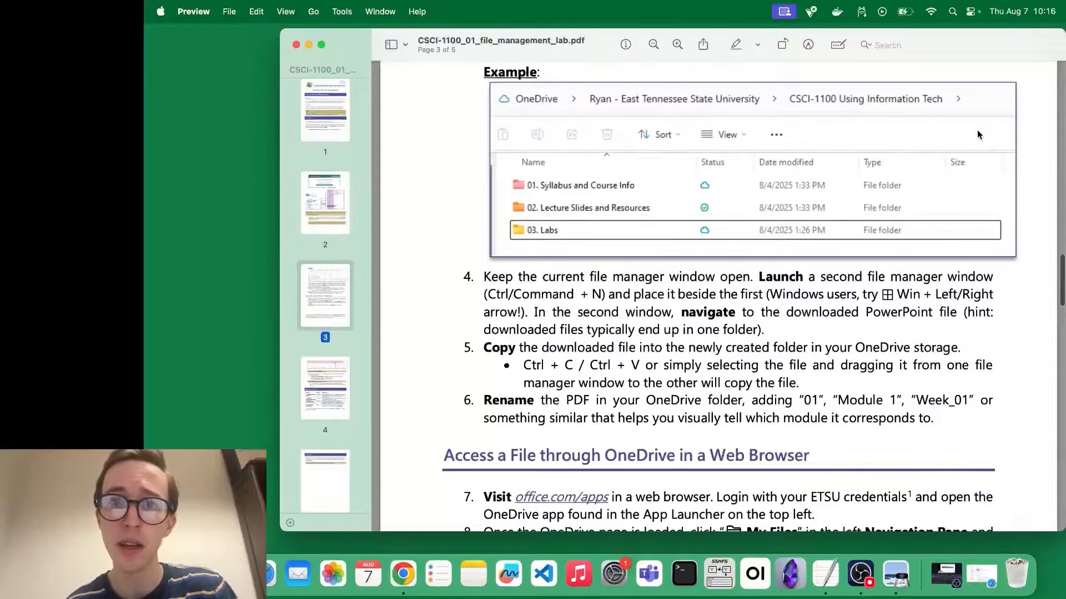
pyautogui.scroll(-10, 977, 130)
pyautogui.scroll(-10, 978, 135)
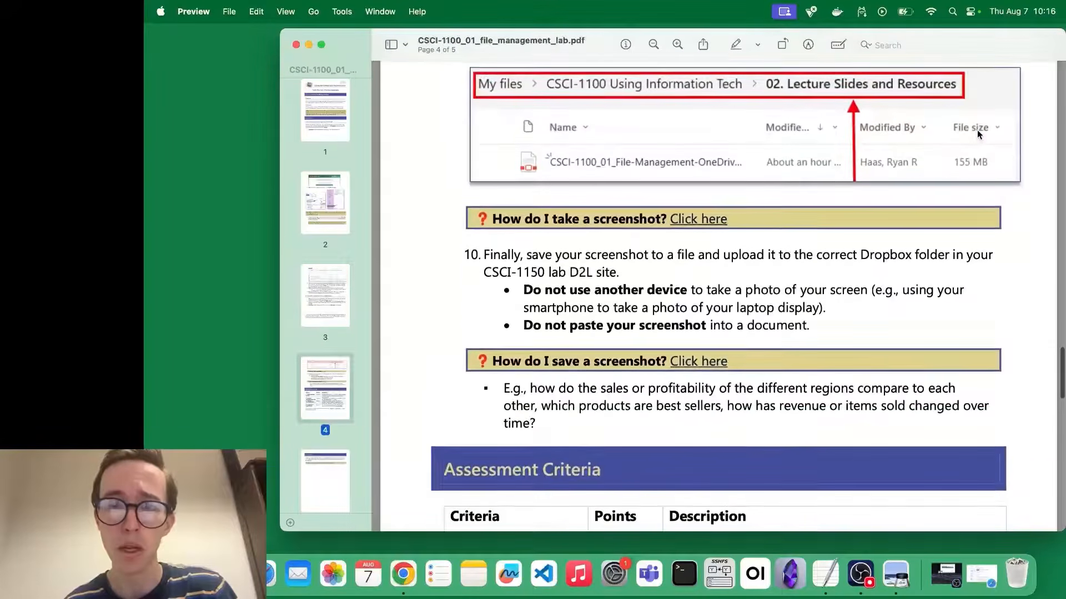
pyautogui.scroll(11, 979, 134)
pyautogui.scroll(20, 978, 133)
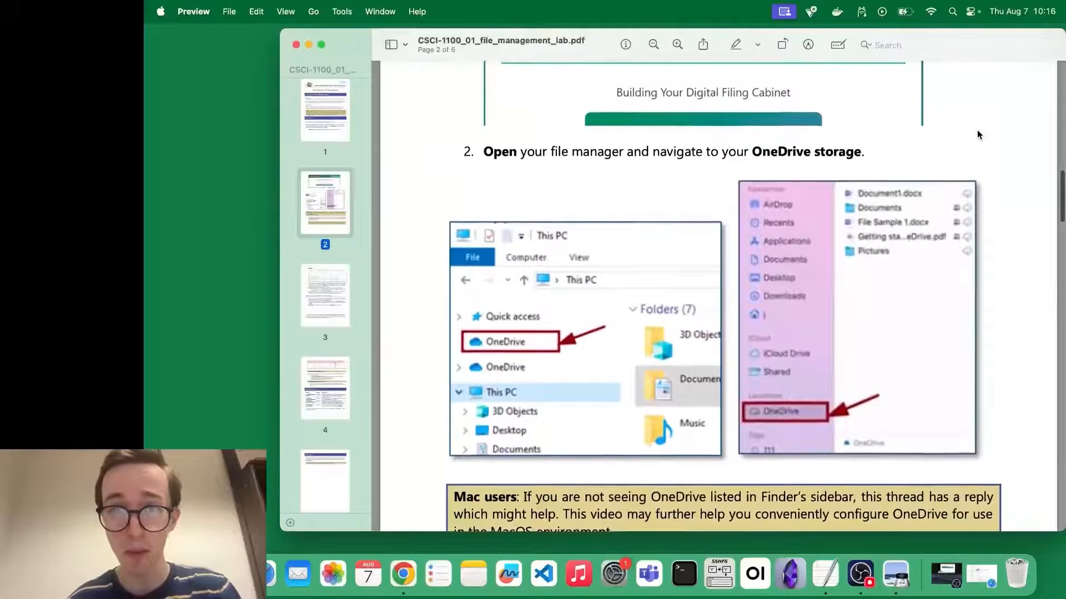
pyautogui.scroll(8, 978, 135)
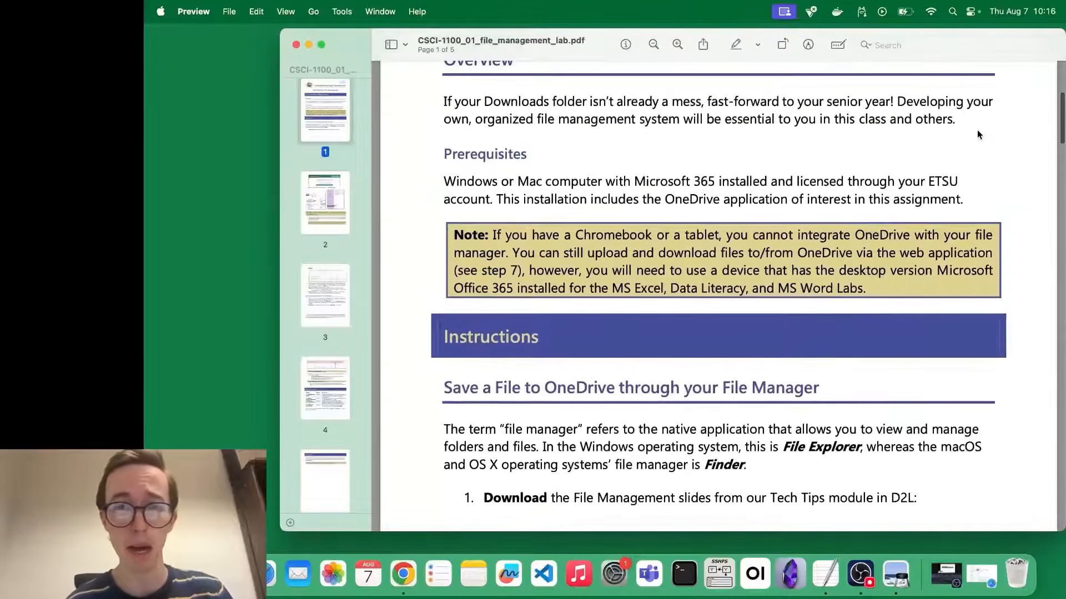
pyautogui.scroll(3, 977, 129)
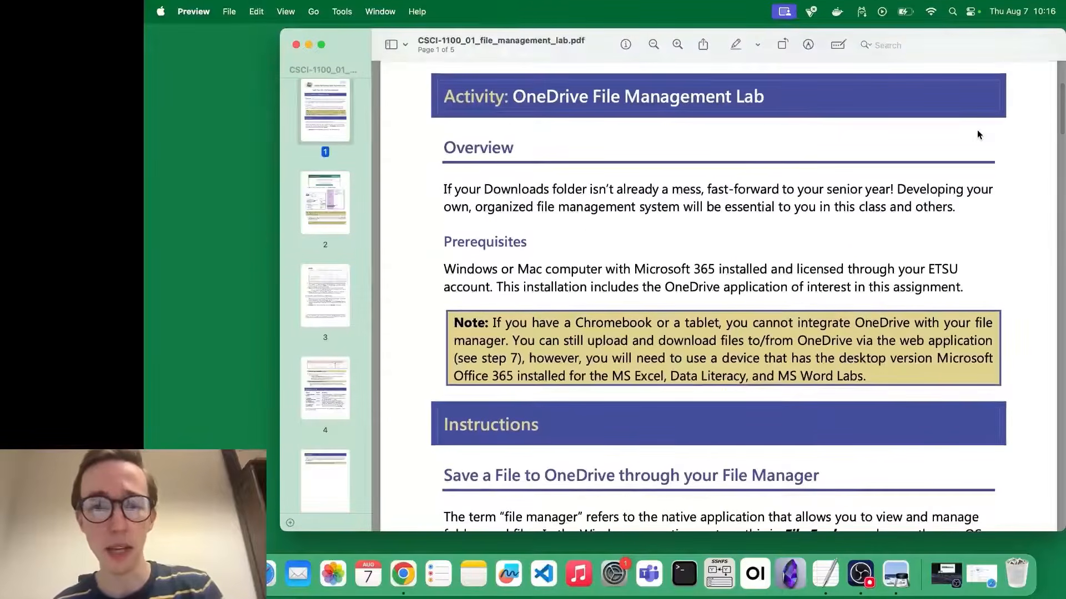
pyautogui.scroll(-2, 471, 330)
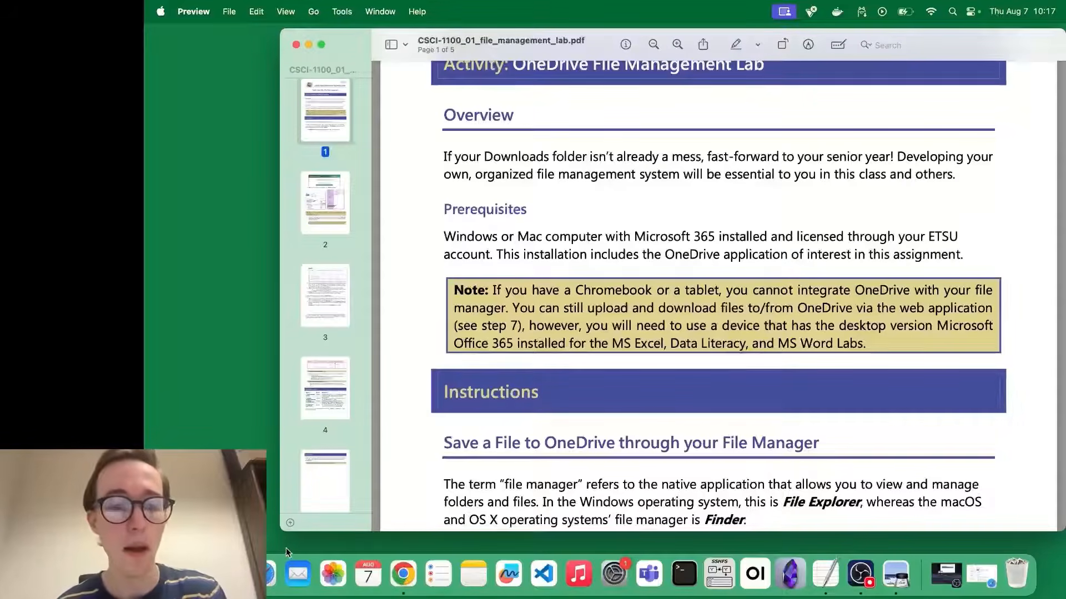
# - Load office.com/apps in a new Safari tab and show the Install apps download options
pyautogui.click(267, 576)
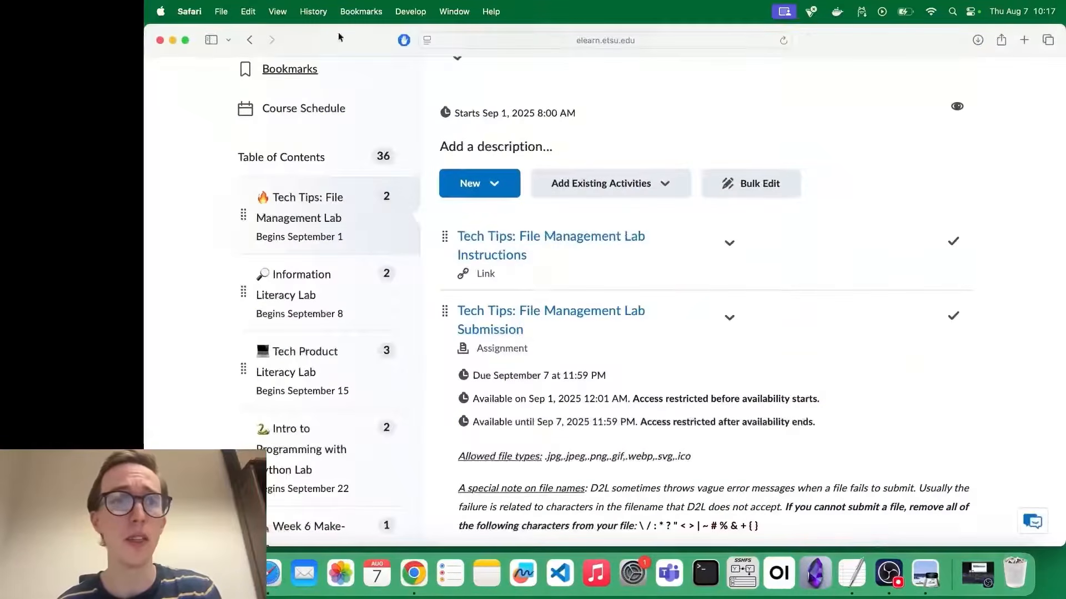
pyautogui.scroll(5, 402, 207)
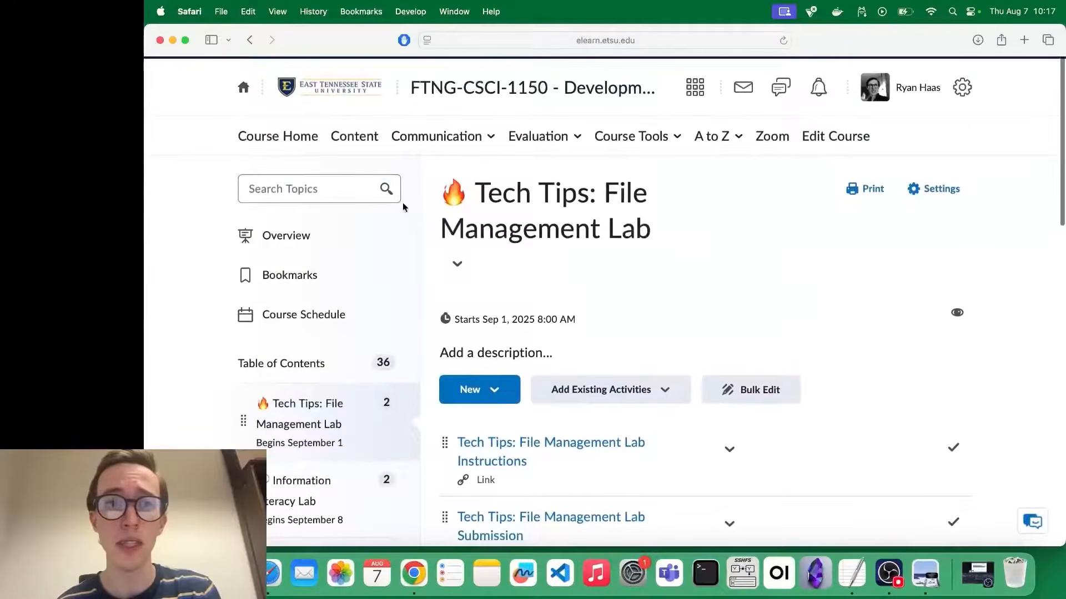
pyautogui.rightClick(1027, 45)
pyautogui.click(894, 35)
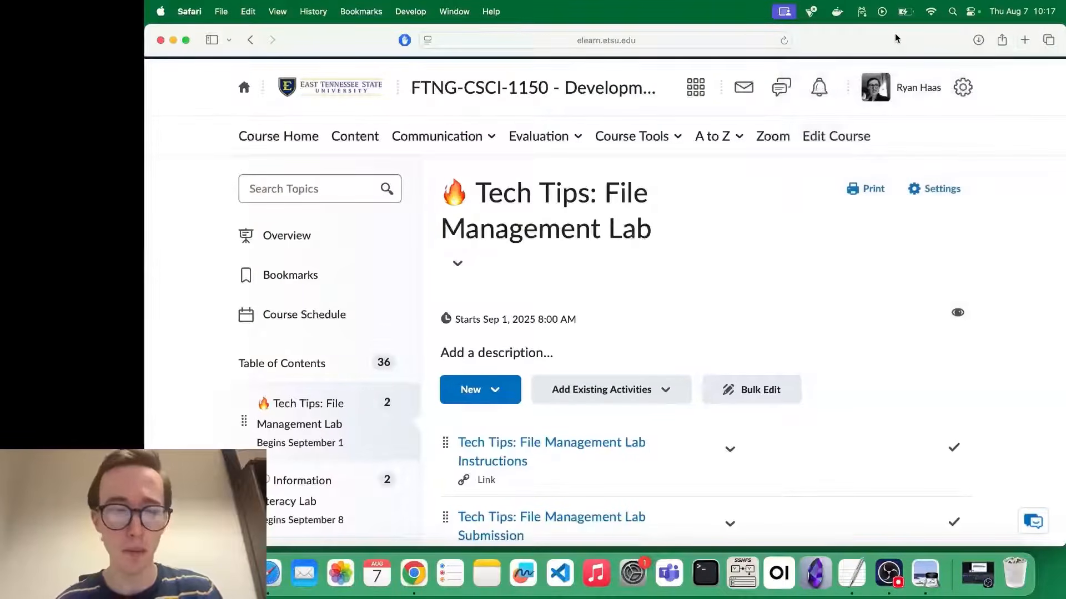
pyautogui.press('super+t')
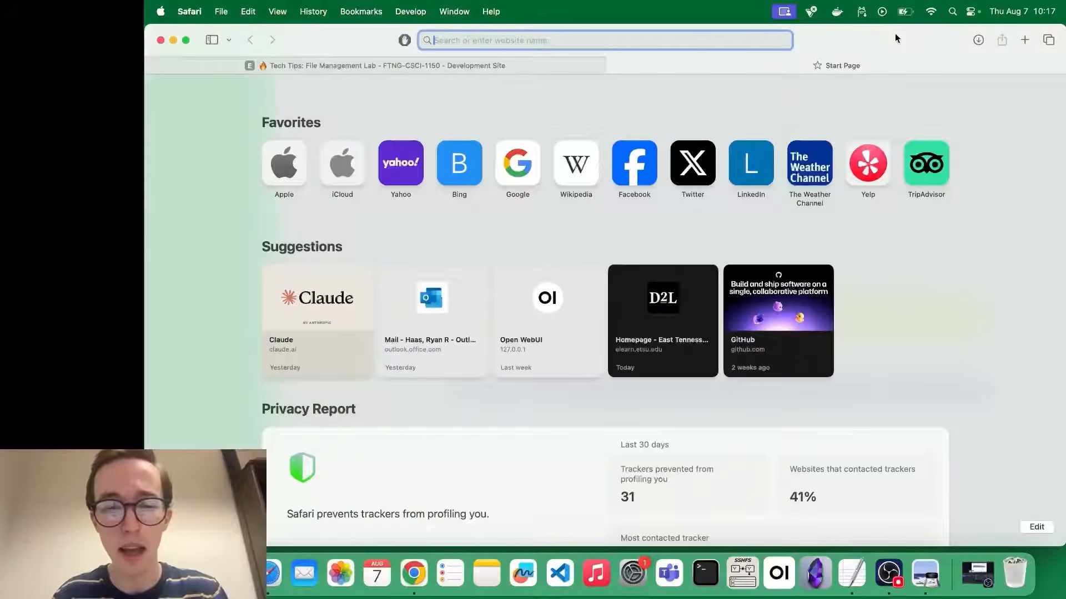
pyautogui.write('office.com')
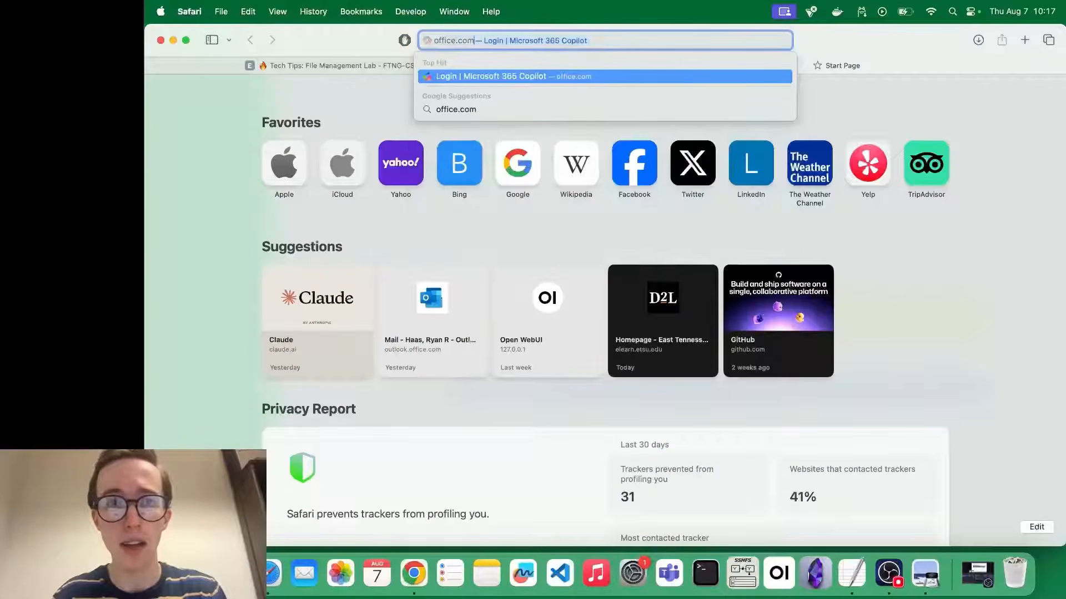
pyautogui.write('/apps')
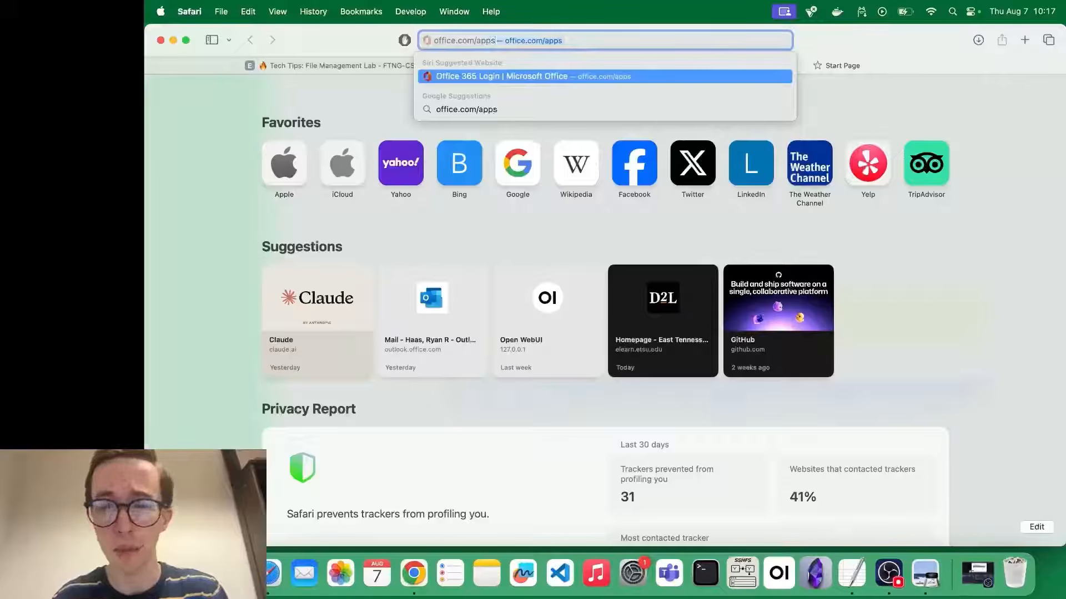
pyautogui.press('Return')
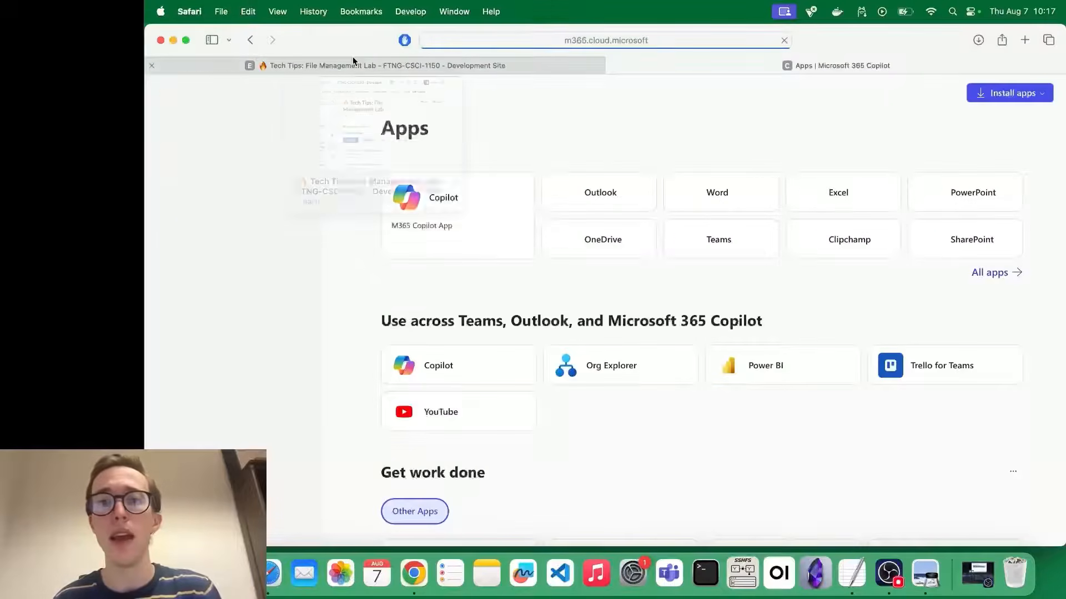
pyautogui.moveTo(353, 58)
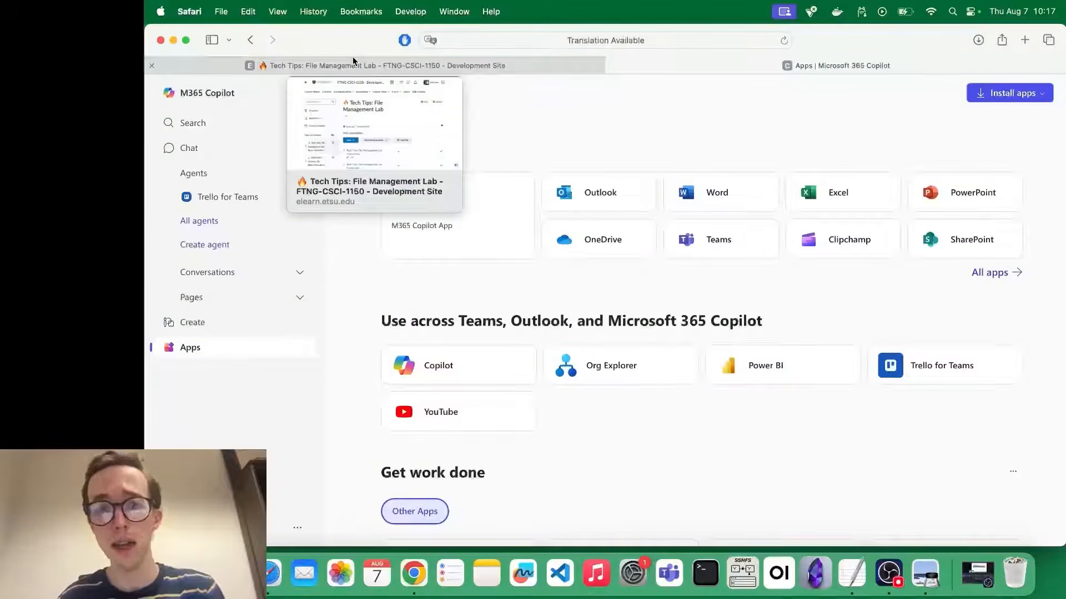
pyautogui.click(1005, 98)
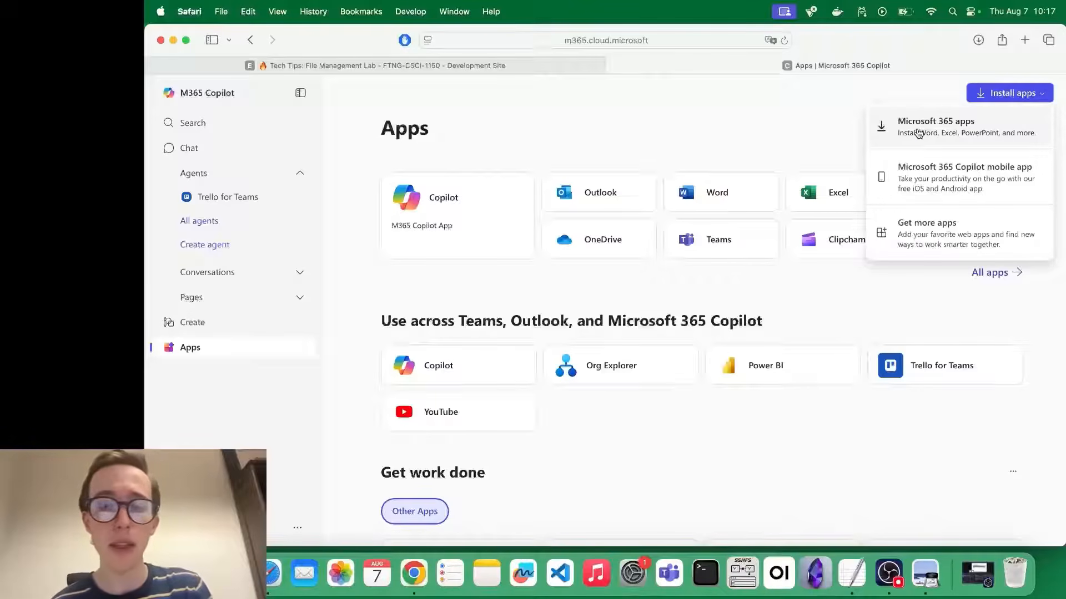
# - Close the Install apps dropdown, glance at Finder's Downloads folder, and return to Safari
pyautogui.click(715, 117)
pyautogui.click(197, 573)
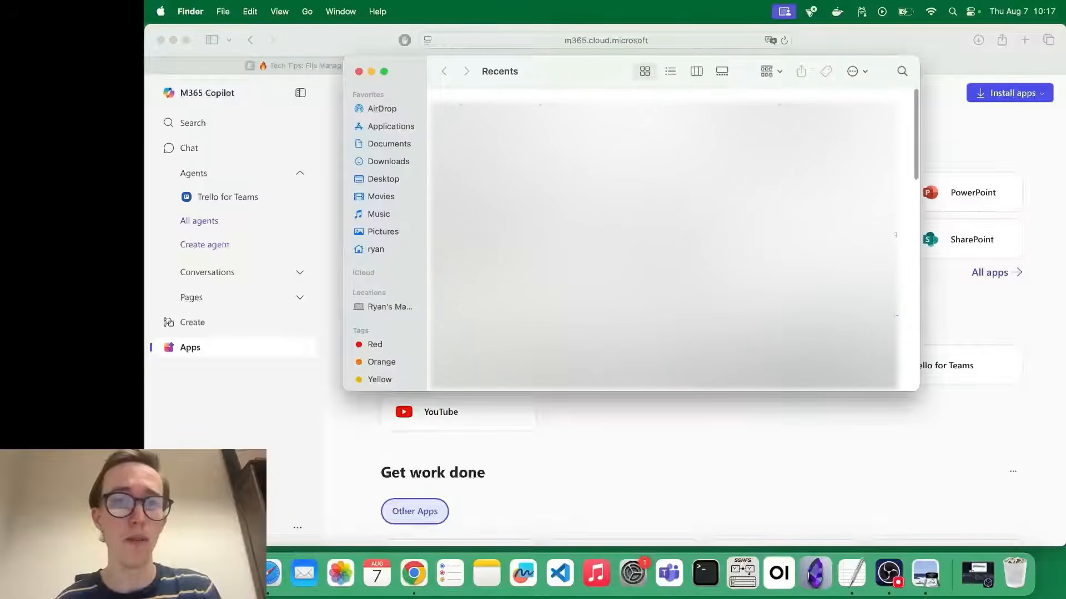
pyautogui.click(382, 162)
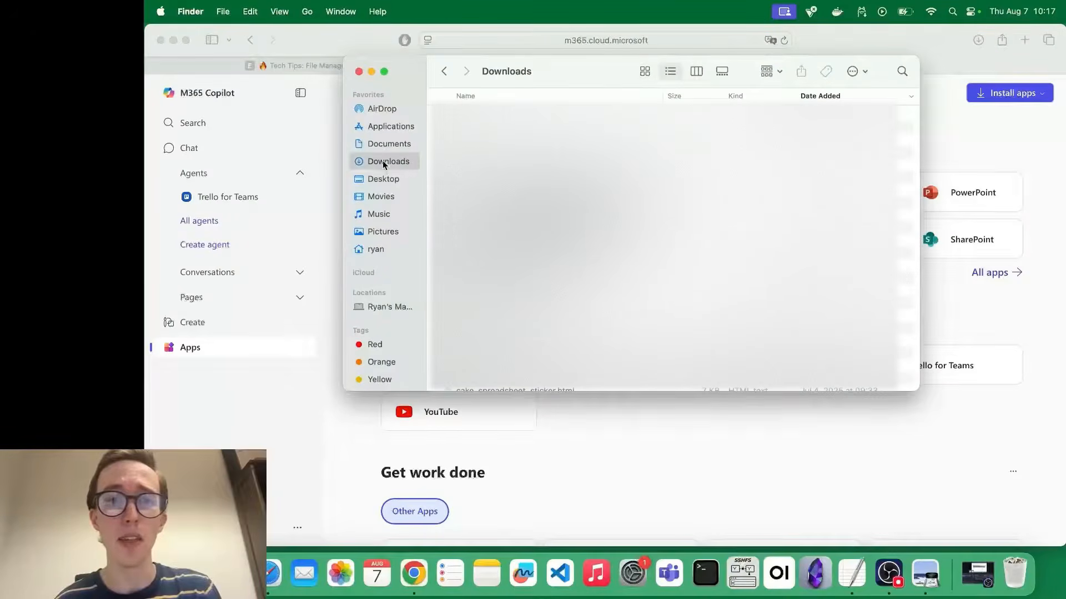
pyautogui.click(358, 72)
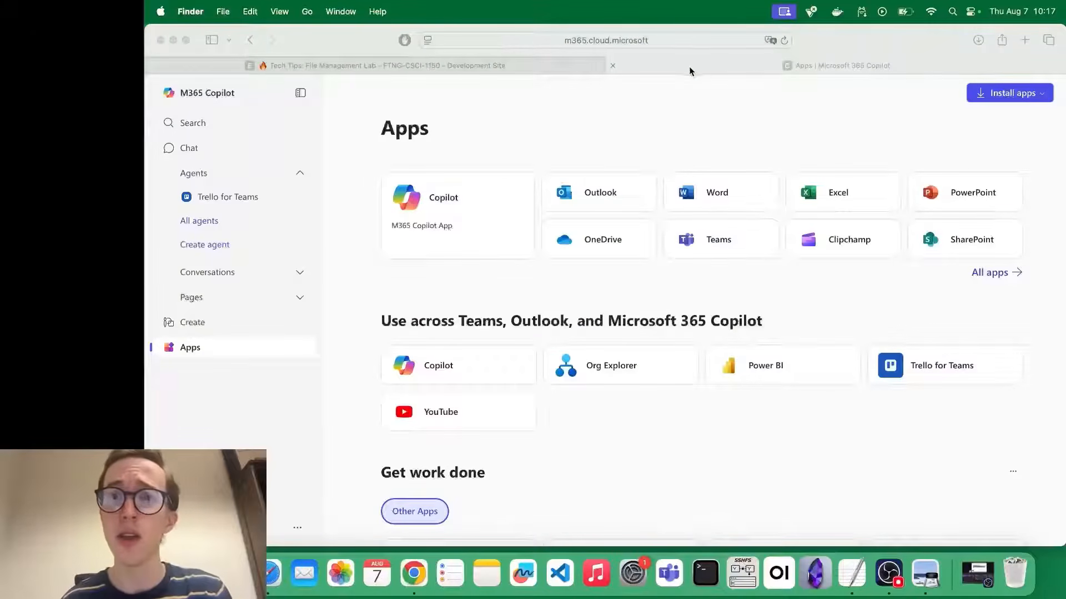
pyautogui.click(830, 67)
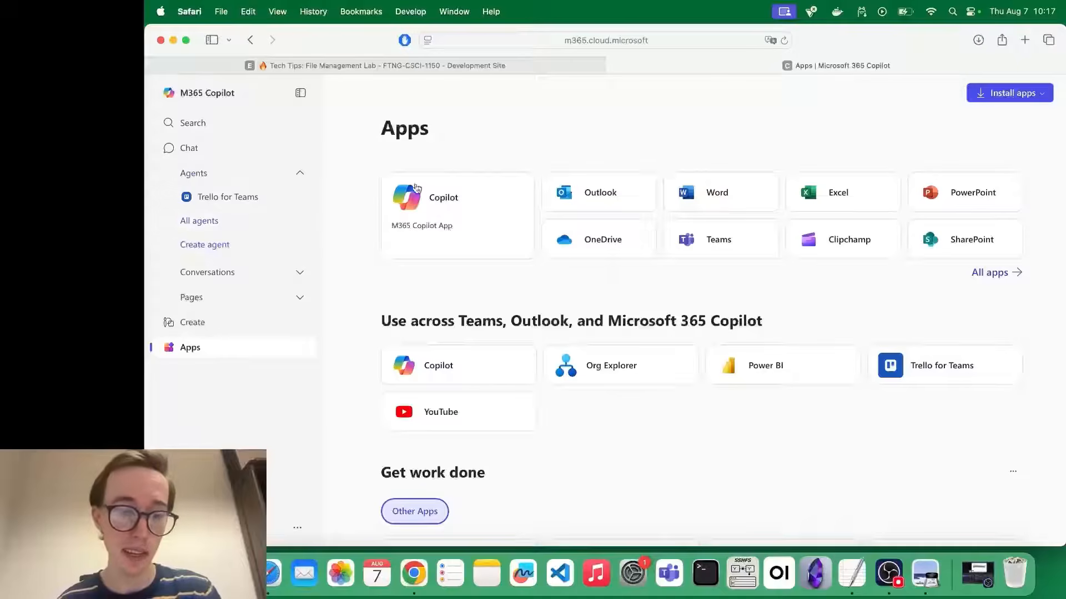
# - Launch Microsoft Word through Spotlight and create a Blank Document
pyautogui.press('super+space')
pyautogui.write('word')
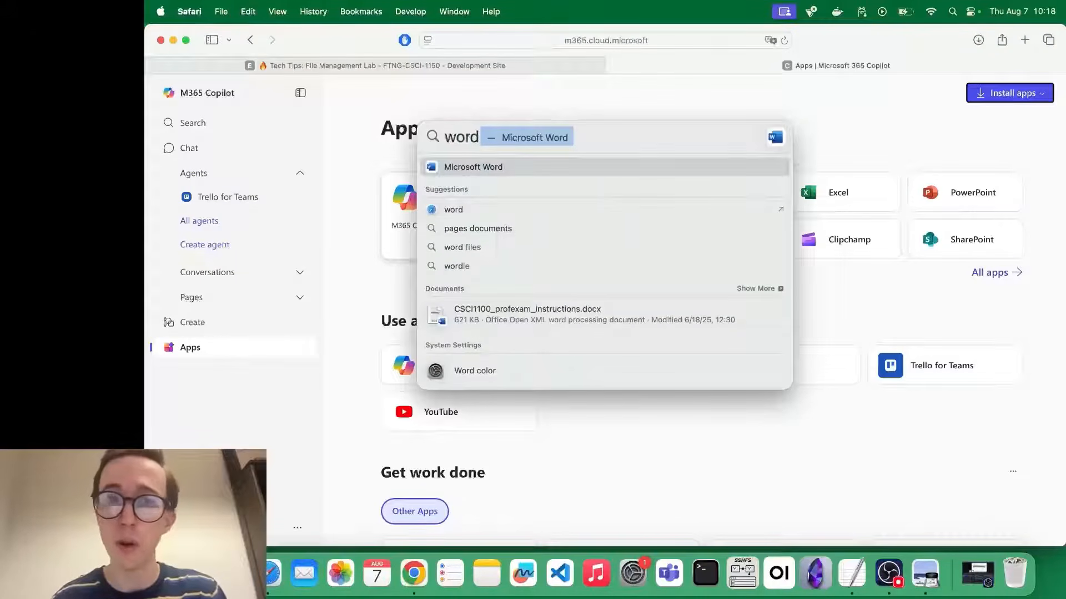
pyautogui.press('BackSpace')
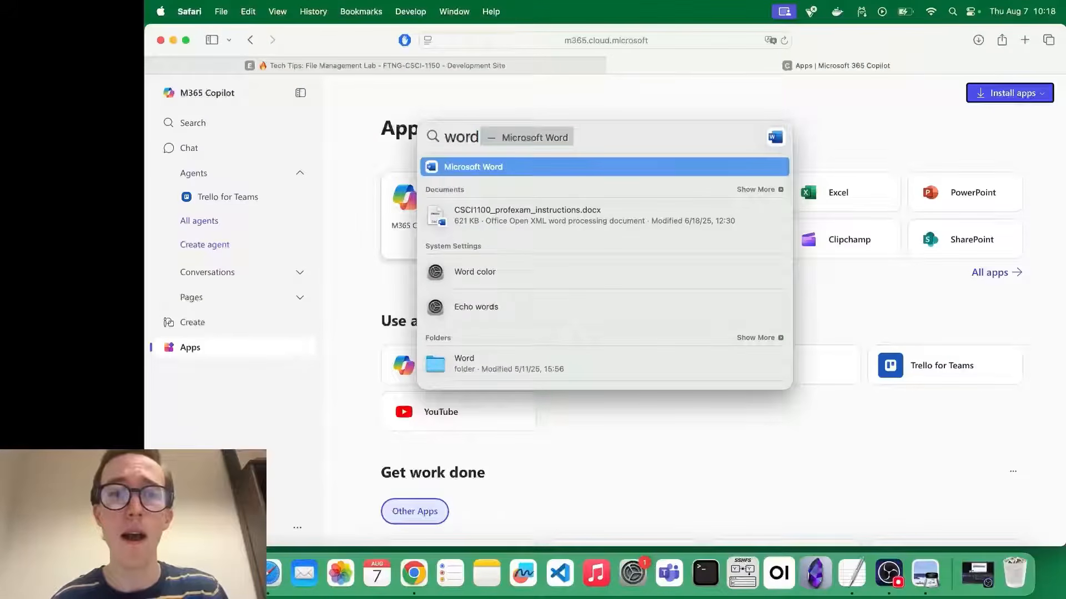
pyautogui.press('Return')
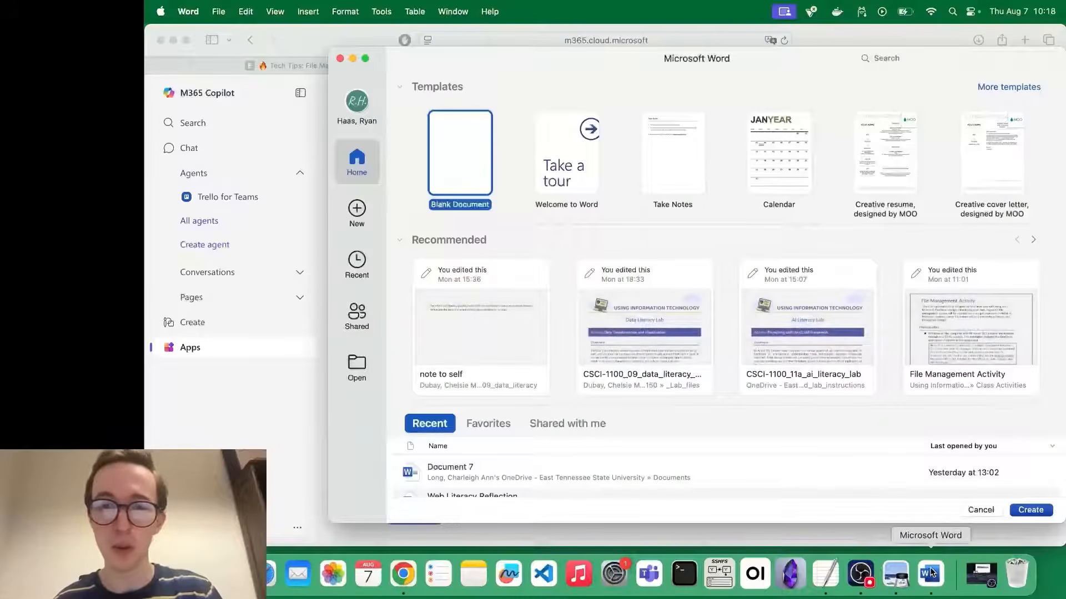
pyautogui.doubleClick(456, 146)
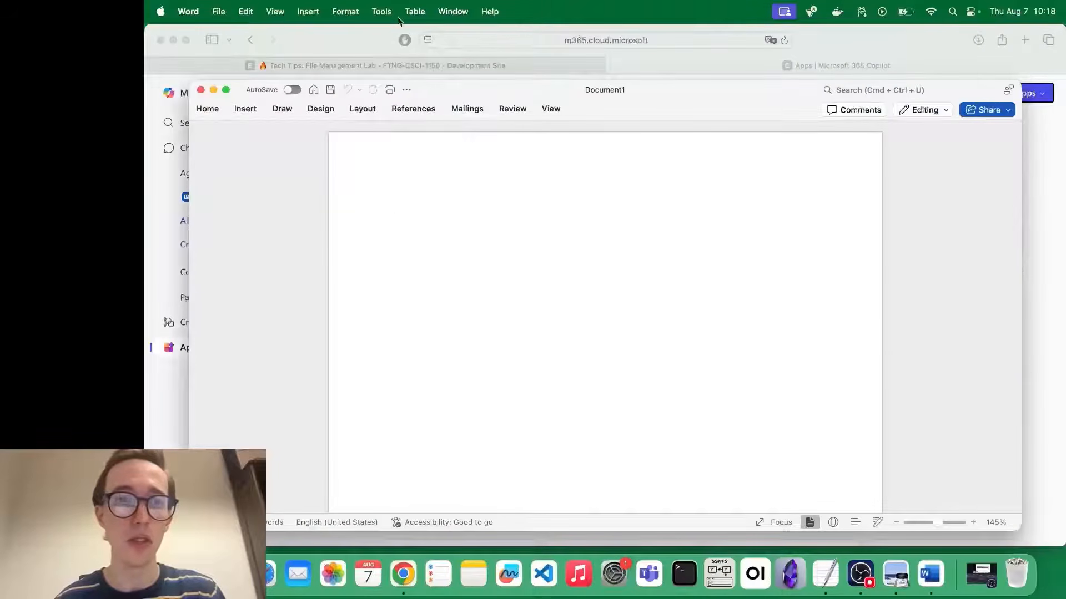
# - Check Word's Help and Word menus, close Document1, and return to the eLearn course tab
pyautogui.click(490, 12)
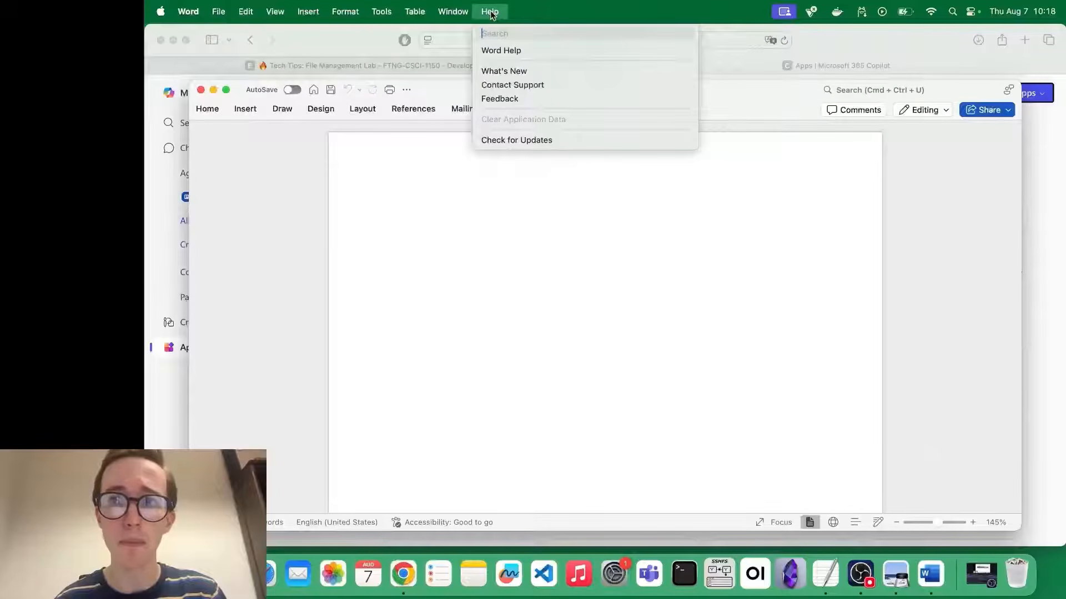
pyautogui.moveTo(218, 11)
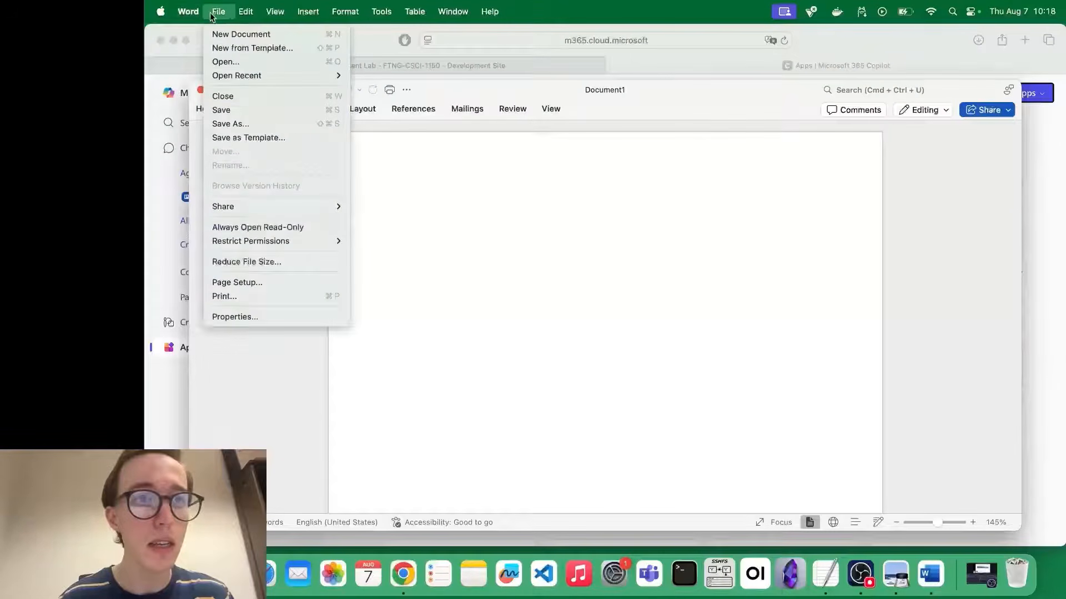
pyautogui.click(173, 11)
pyautogui.click(179, 10)
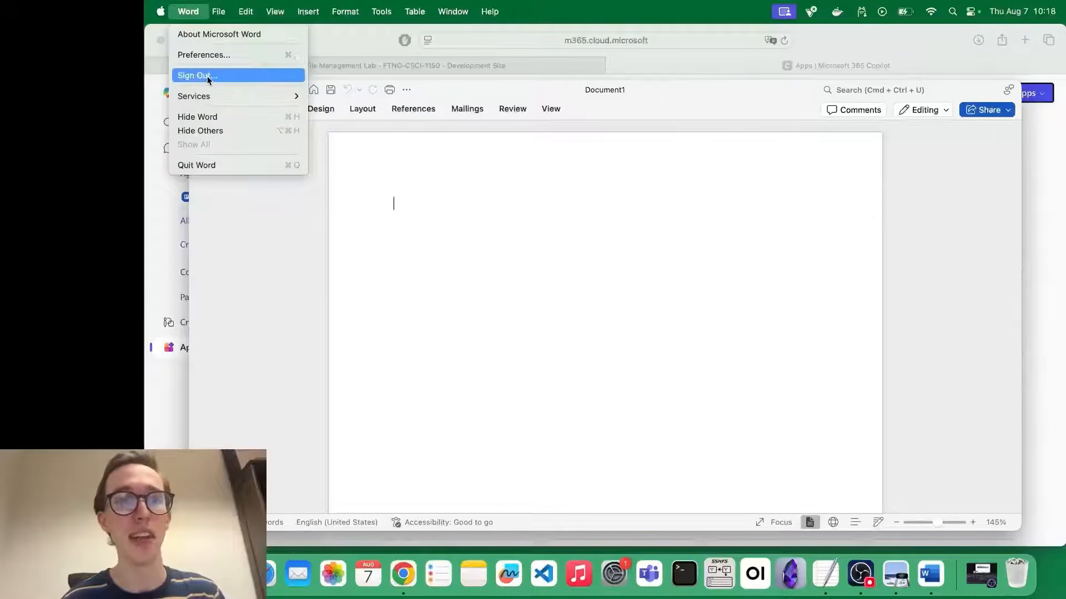
pyautogui.click(238, 285)
pyautogui.click(200, 91)
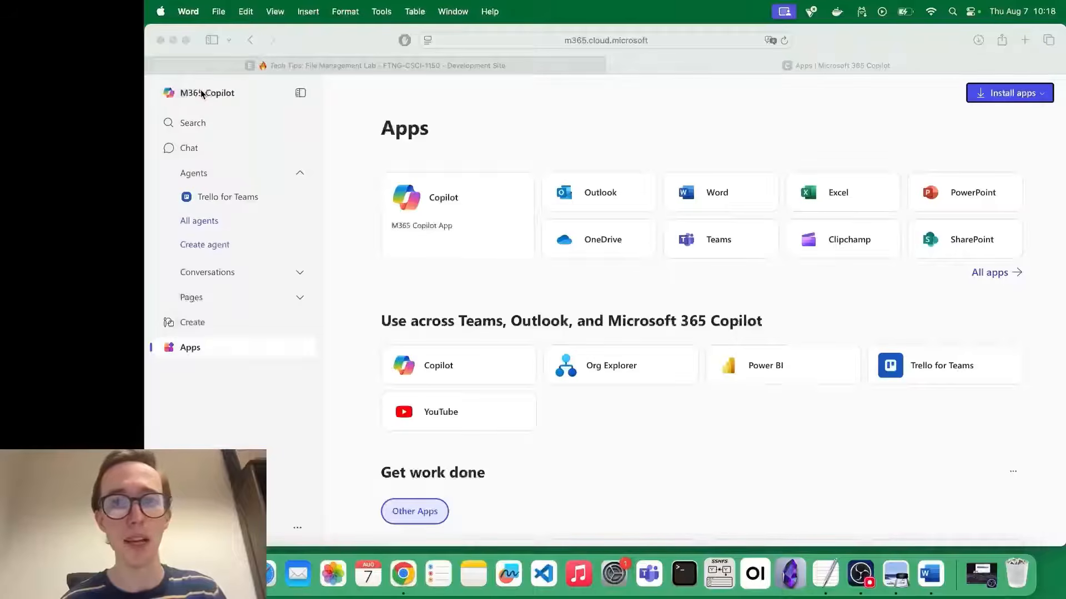
pyautogui.click(435, 62)
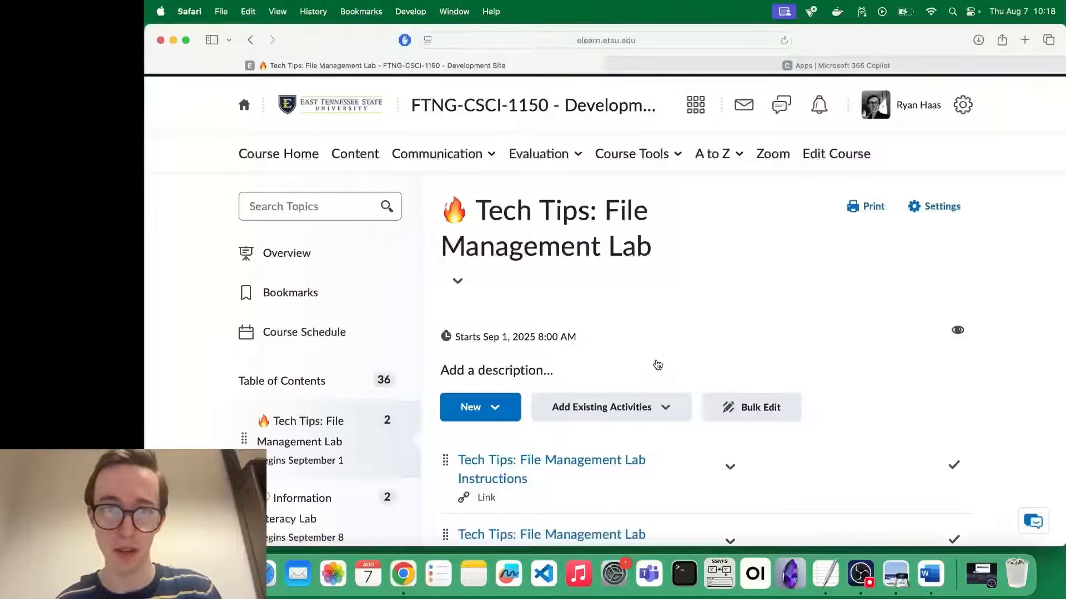
pyautogui.scroll(-5, 658, 365)
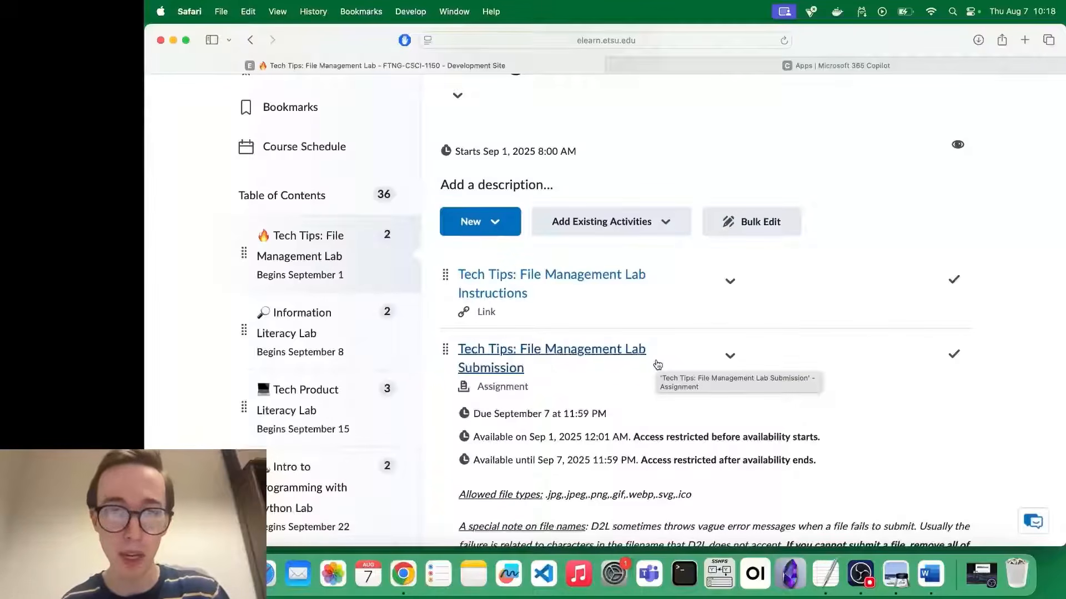
pyautogui.scroll(-6, 712, 429)
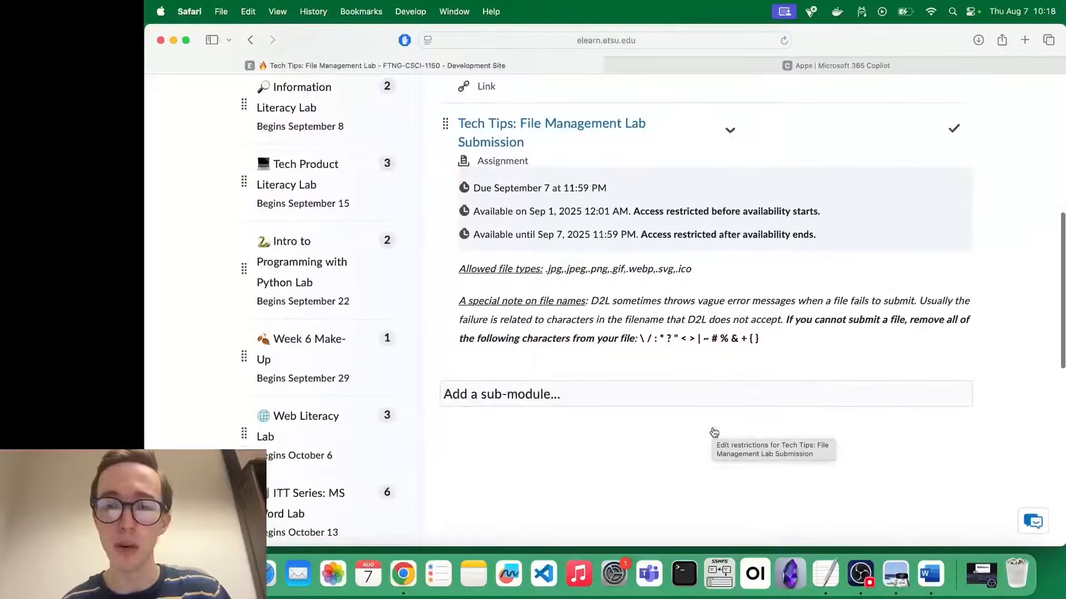
pyautogui.scroll(4, 712, 427)
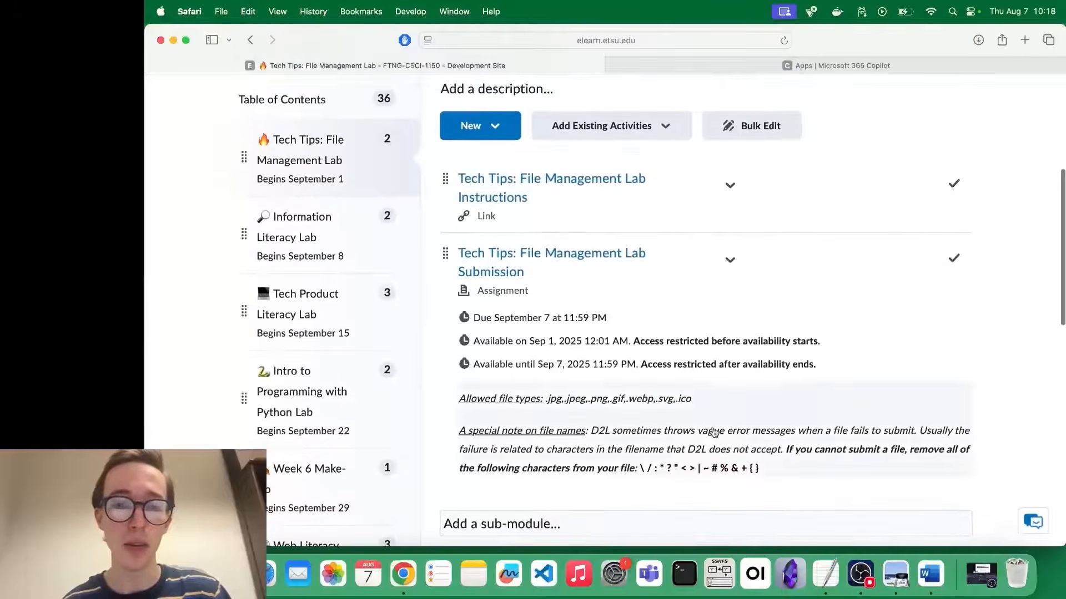
pyautogui.click(193, 573)
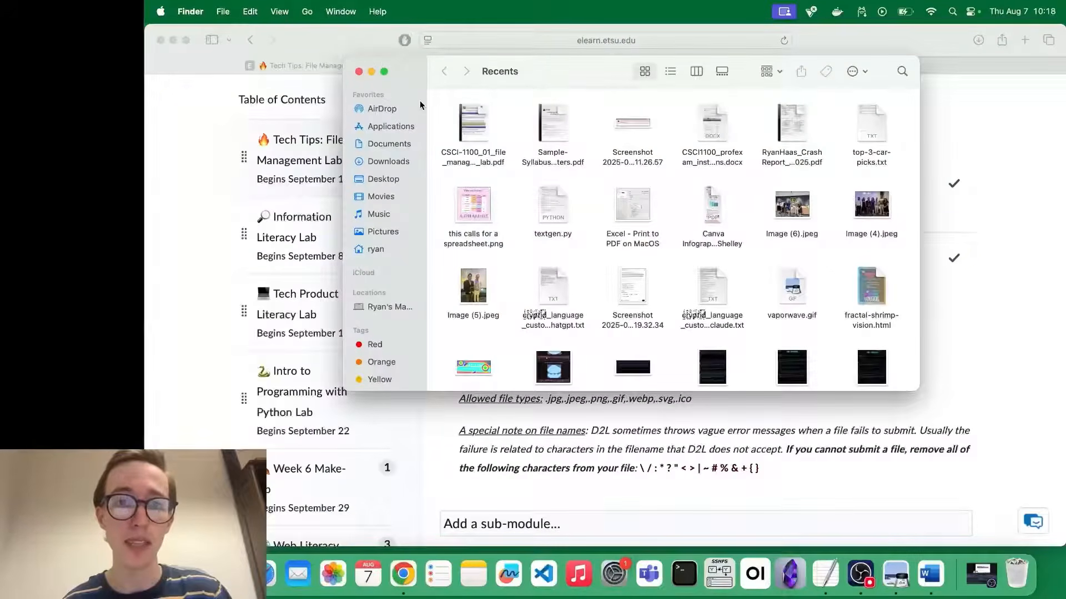
pyautogui.click(358, 71)
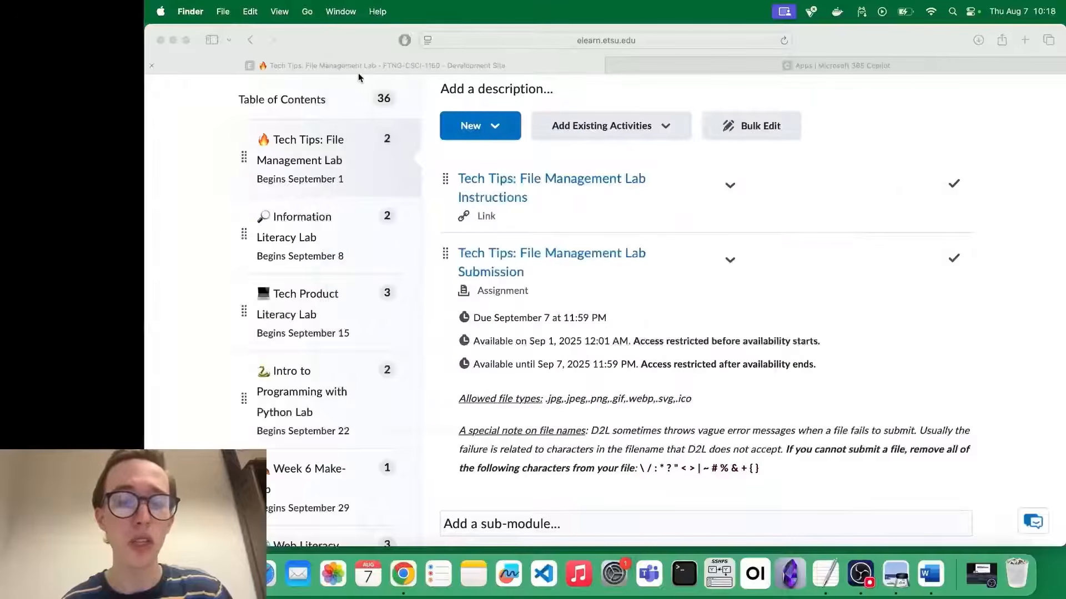
# - Review Microsoft OneDrive in System Settings' Login Items & Extensions, then close System Settings
pyautogui.click(614, 574)
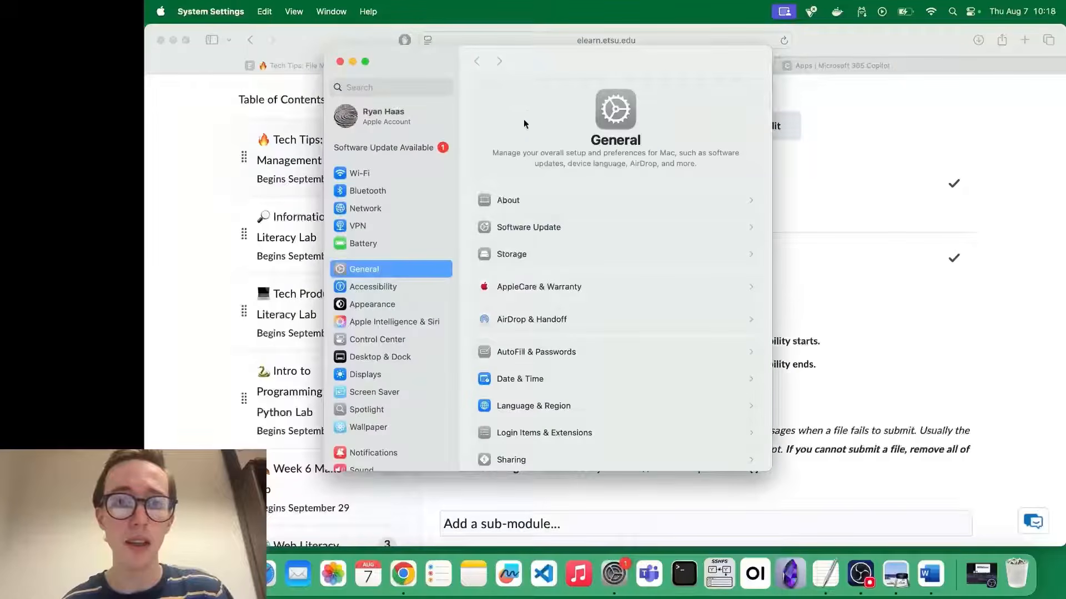
pyautogui.scroll(-5, 582, 272)
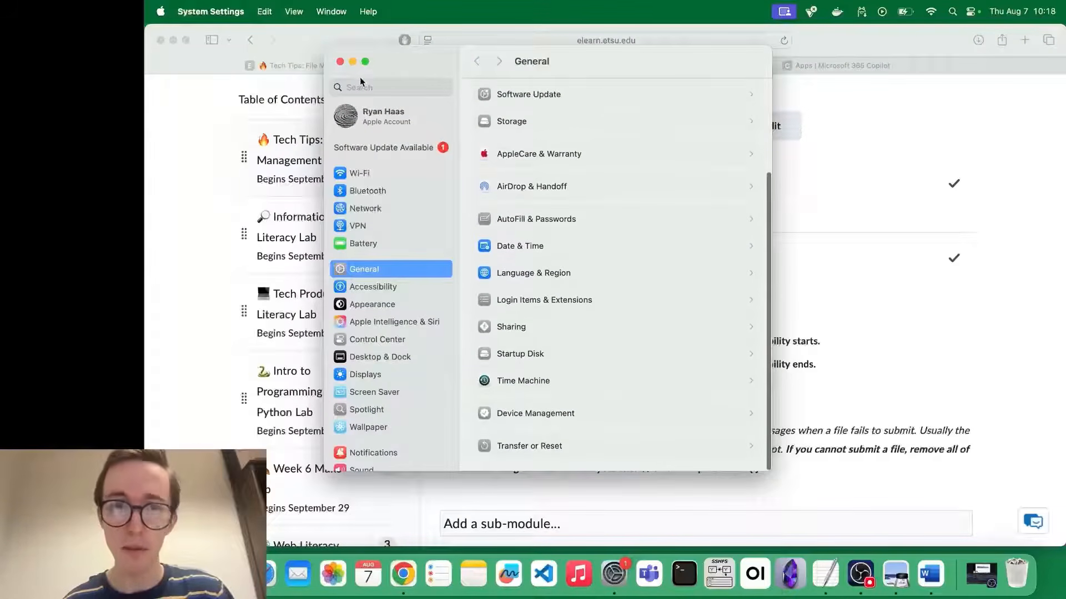
pyautogui.click(522, 302)
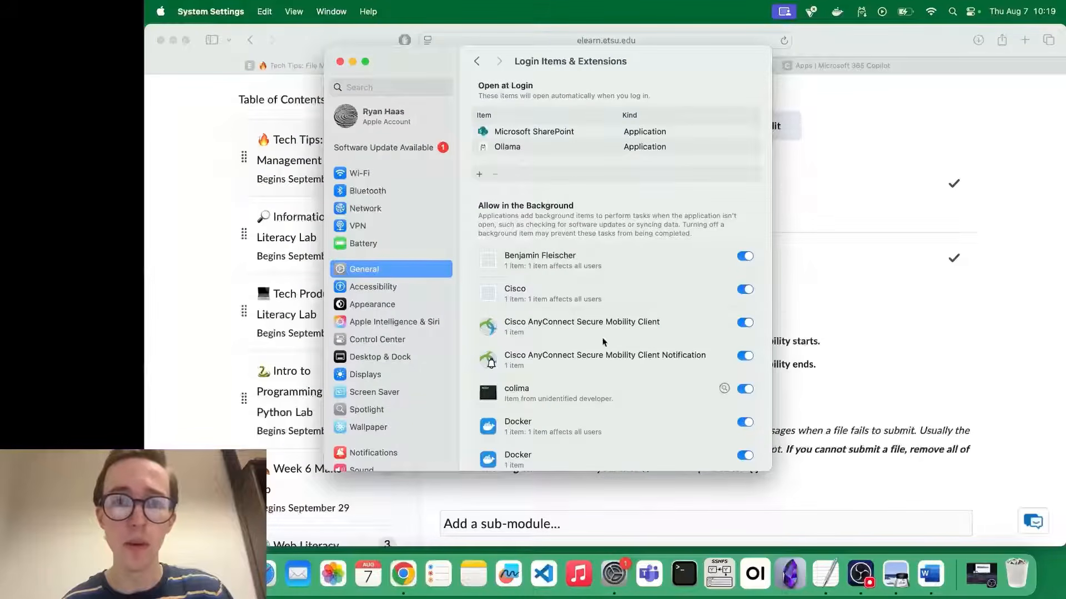
pyautogui.scroll(-3, 534, 317)
pyautogui.scroll(-3, 534, 317)
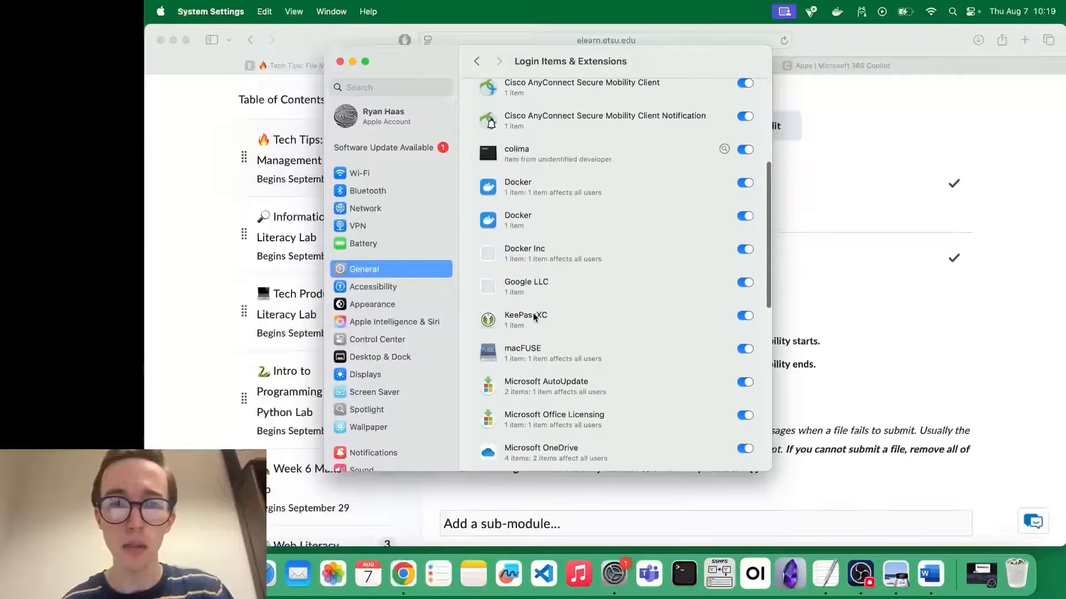
pyautogui.scroll(-5, 534, 317)
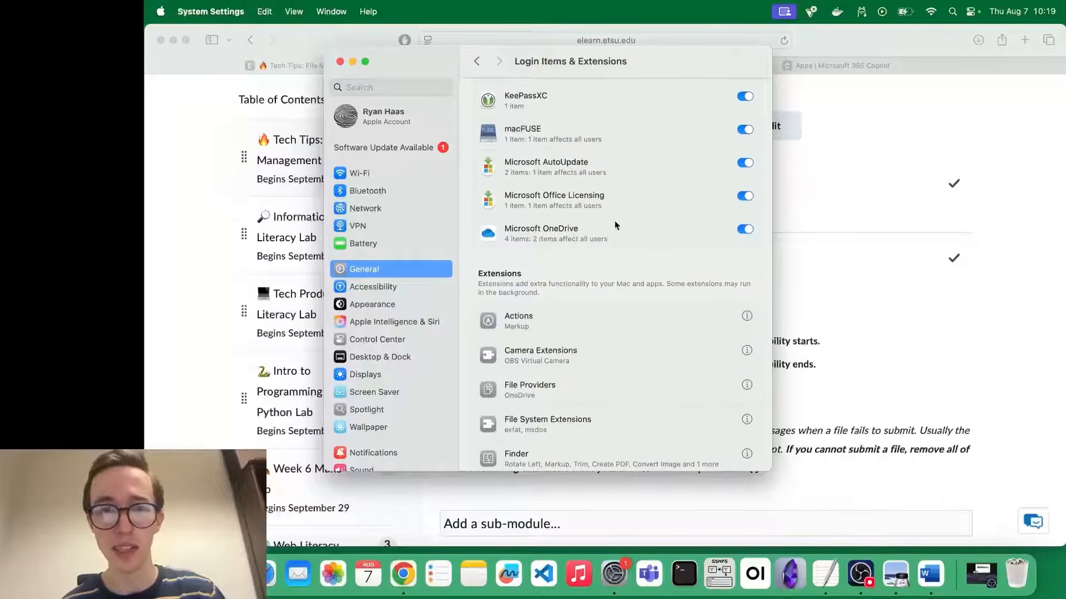
pyautogui.click(743, 230)
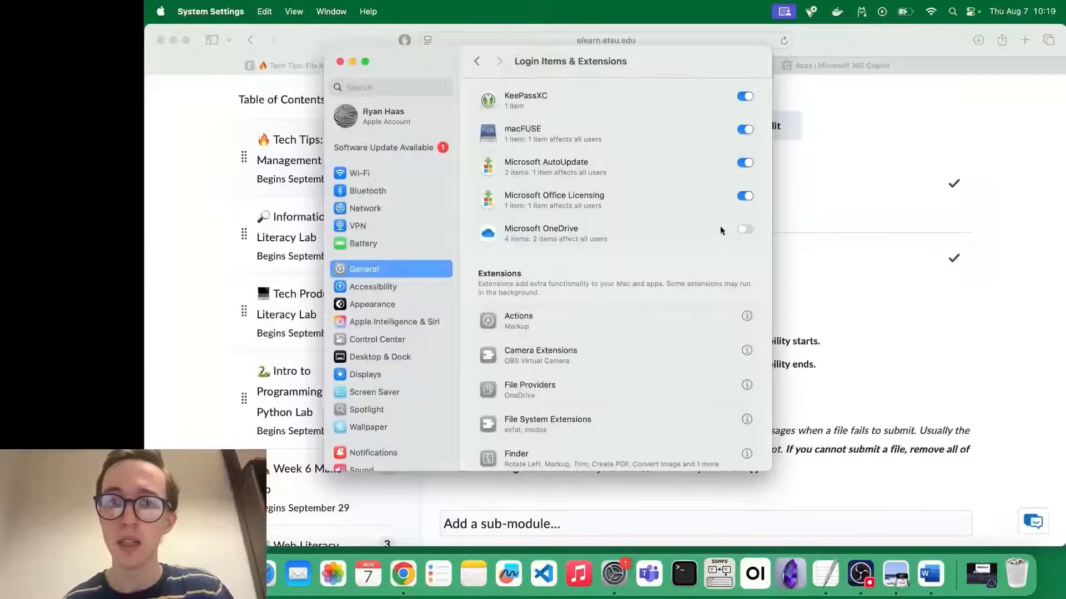
pyautogui.click(339, 62)
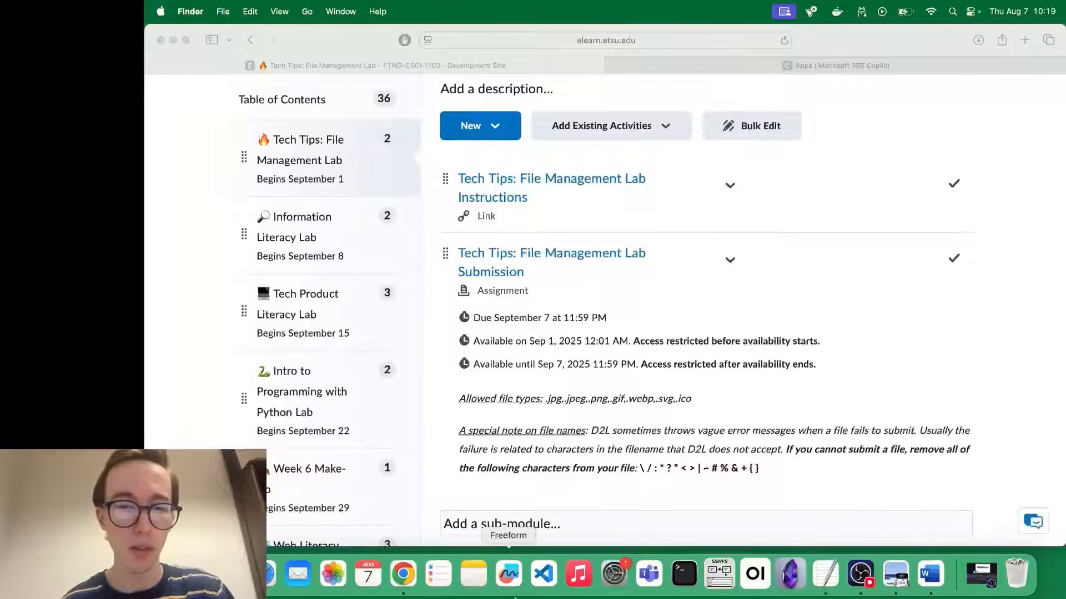
# - Close the Finder window and launch OneDrive from Spotlight by typing 'one'
pyautogui.click(193, 574)
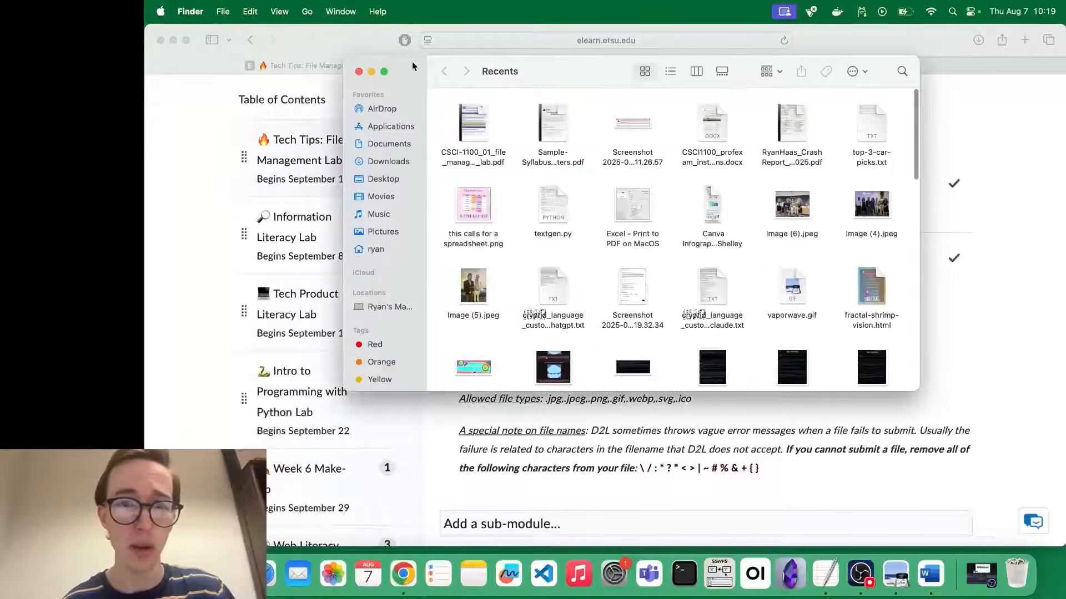
pyautogui.click(359, 72)
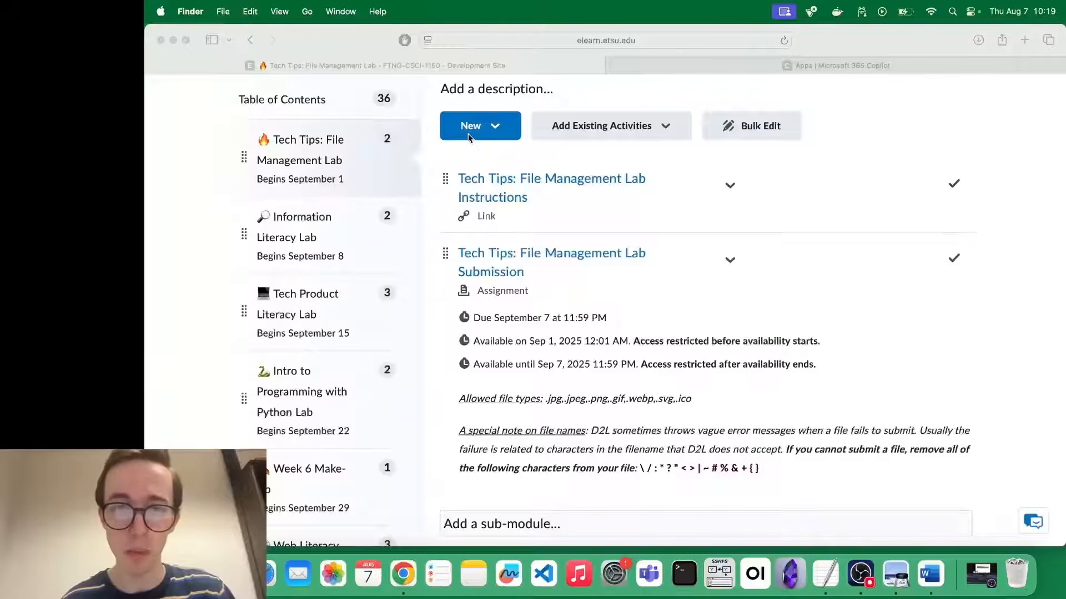
pyautogui.press('super+space')
pyautogui.press('BackSpace')
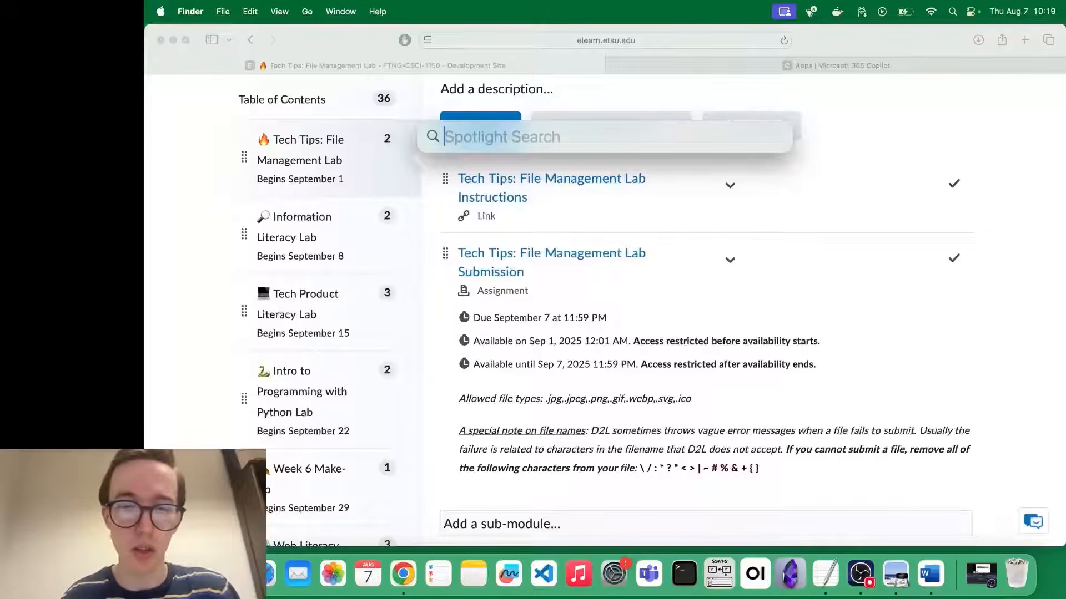
pyautogui.write('onedrive')
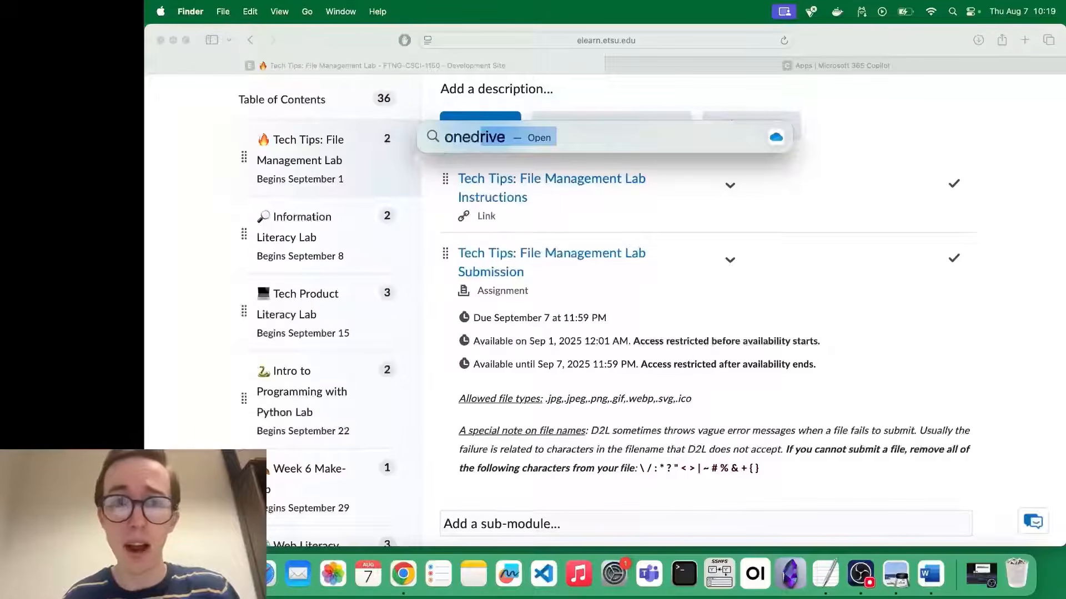
pyautogui.press('Return')
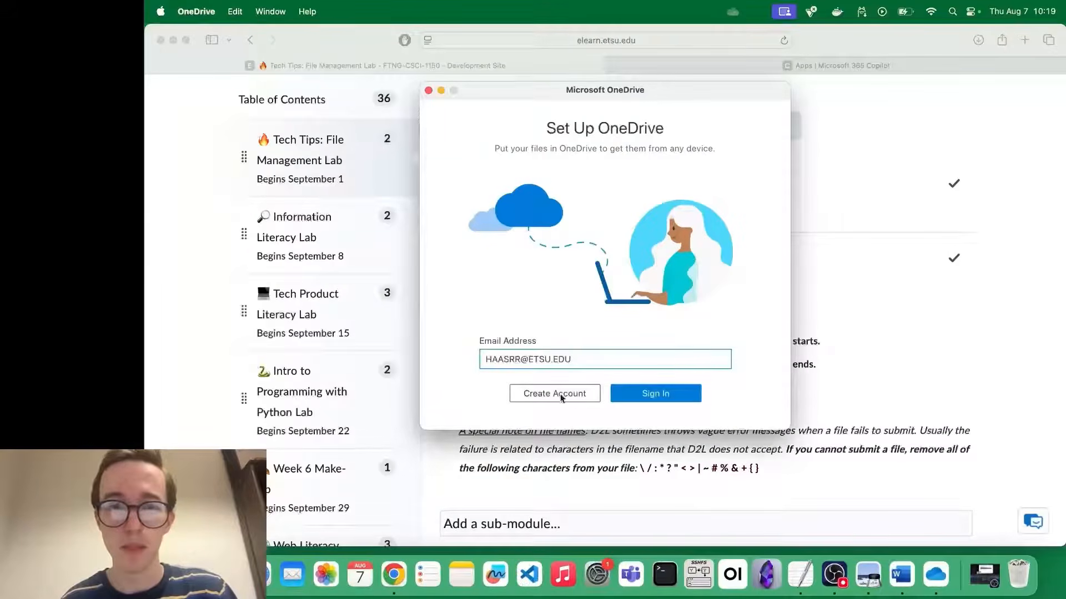
# - Sign in to OneDrive with the pre-filled university e-mail and the account password
pyautogui.click(648, 397)
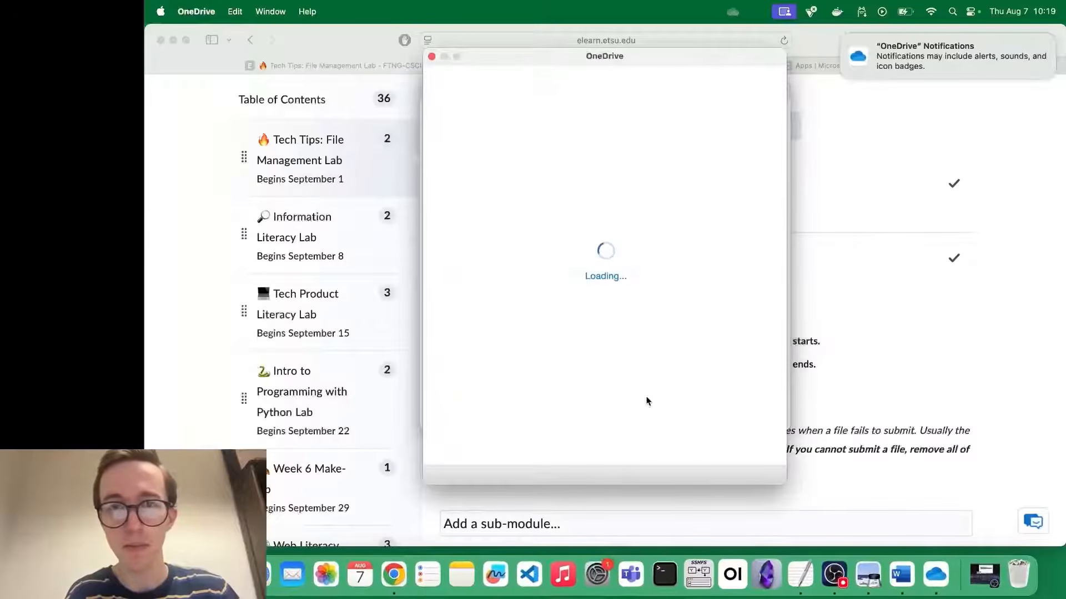
pyautogui.write('••••••••••')
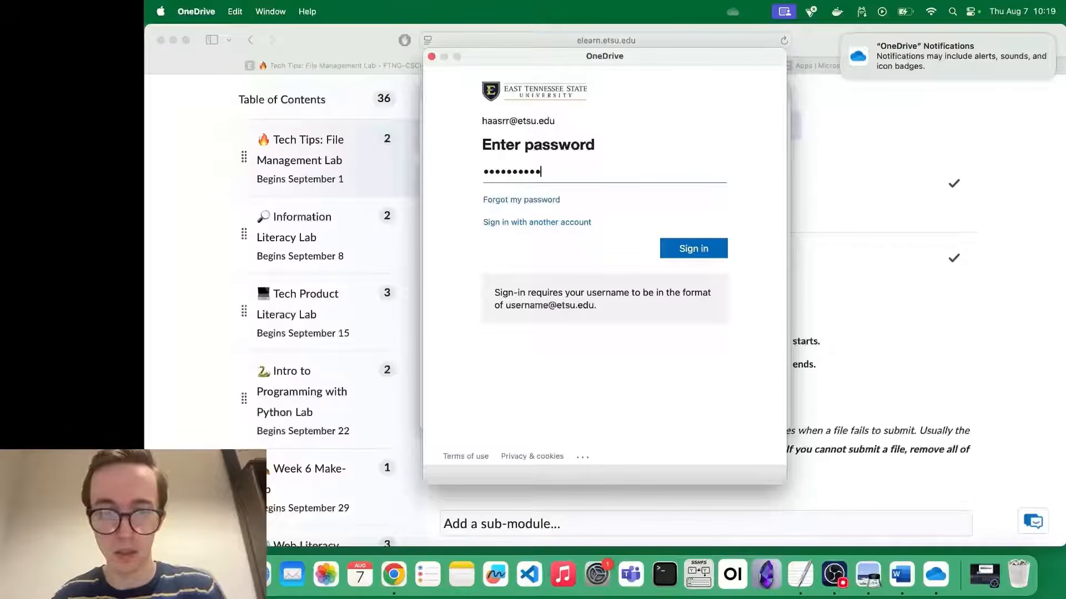
pyautogui.write('•••••')
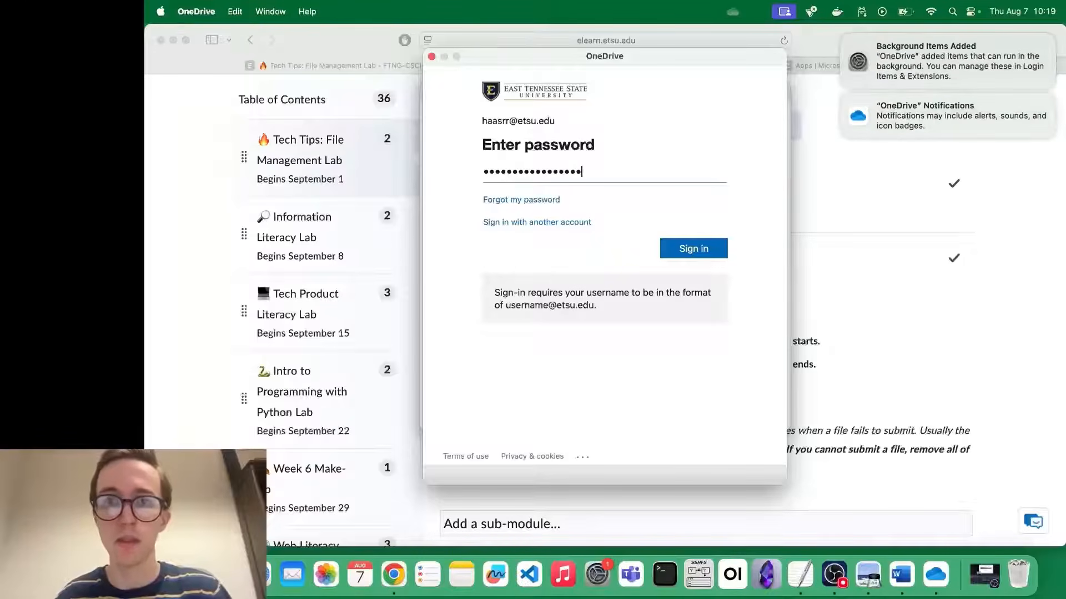
pyautogui.press('Return')
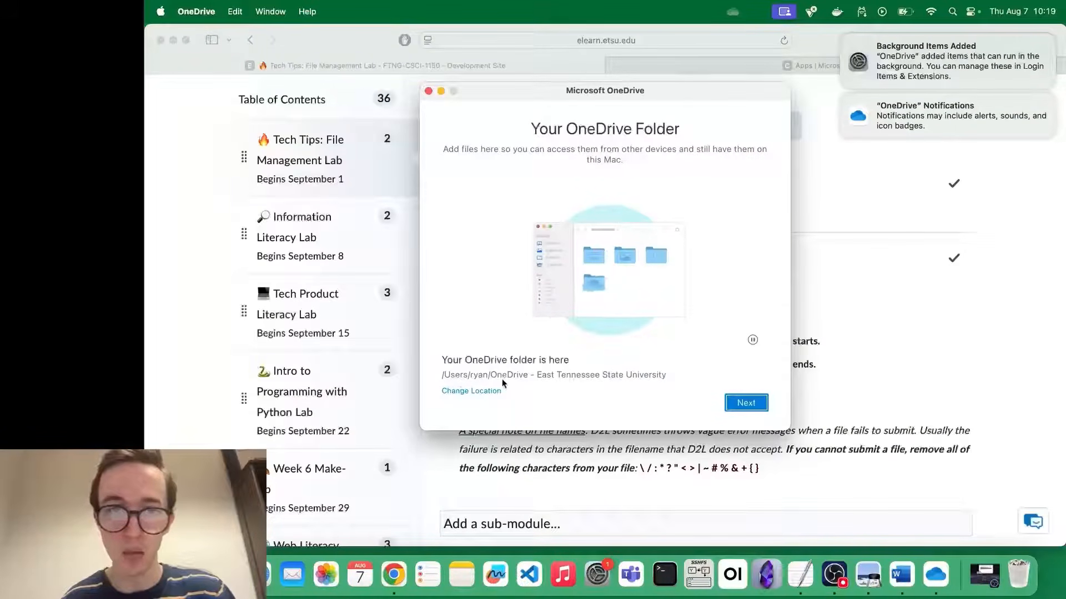
# - Keep the default folder location, skip the tour and mobile app, and open the OneDrive folder
pyautogui.click(753, 405)
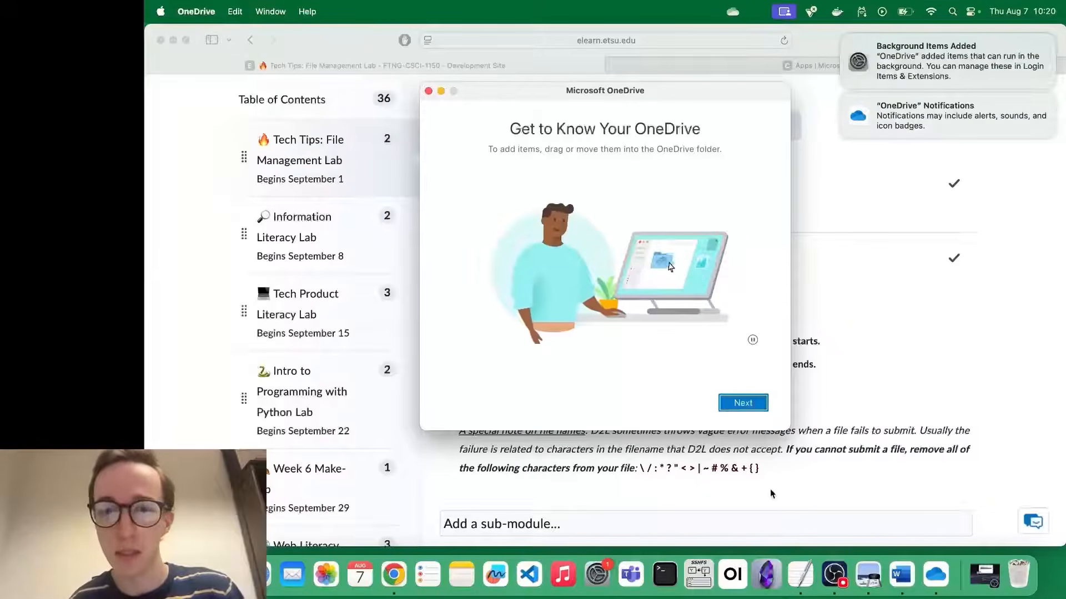
pyautogui.click(737, 404)
pyautogui.click(737, 403)
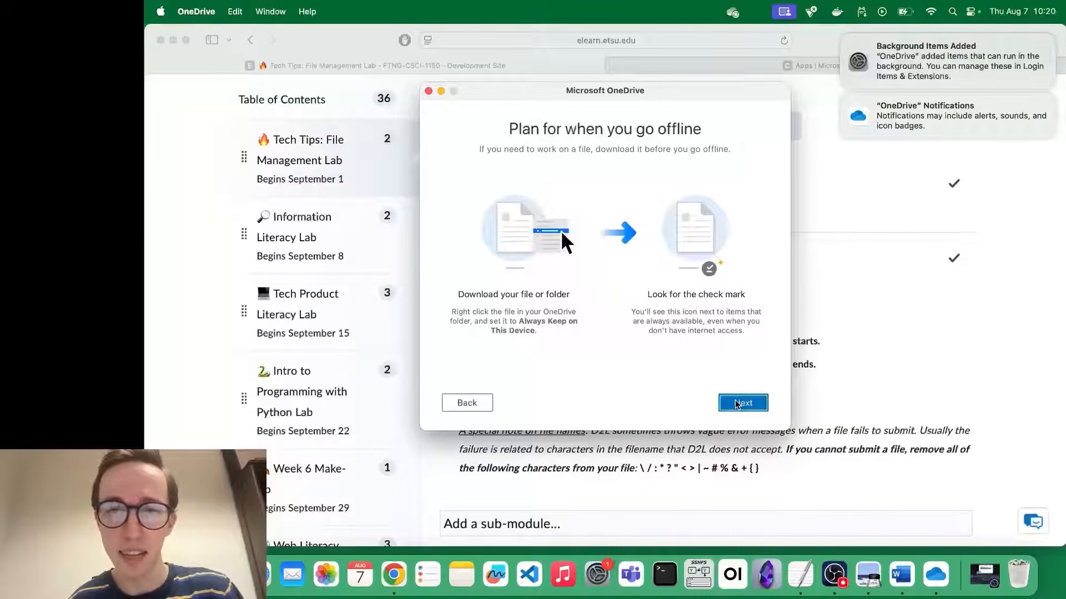
pyautogui.click(737, 403)
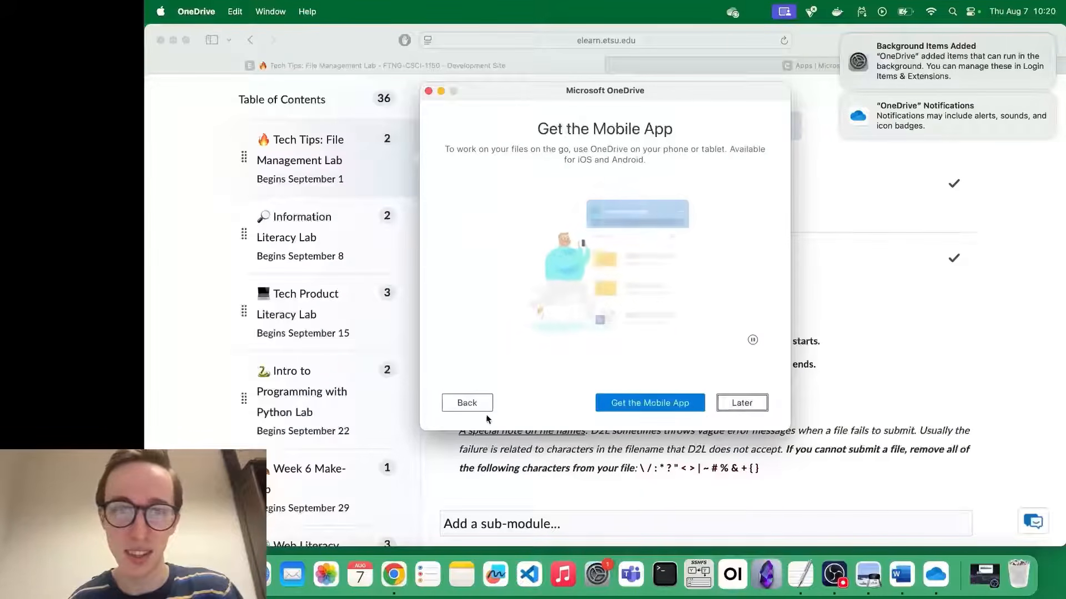
pyautogui.click(741, 403)
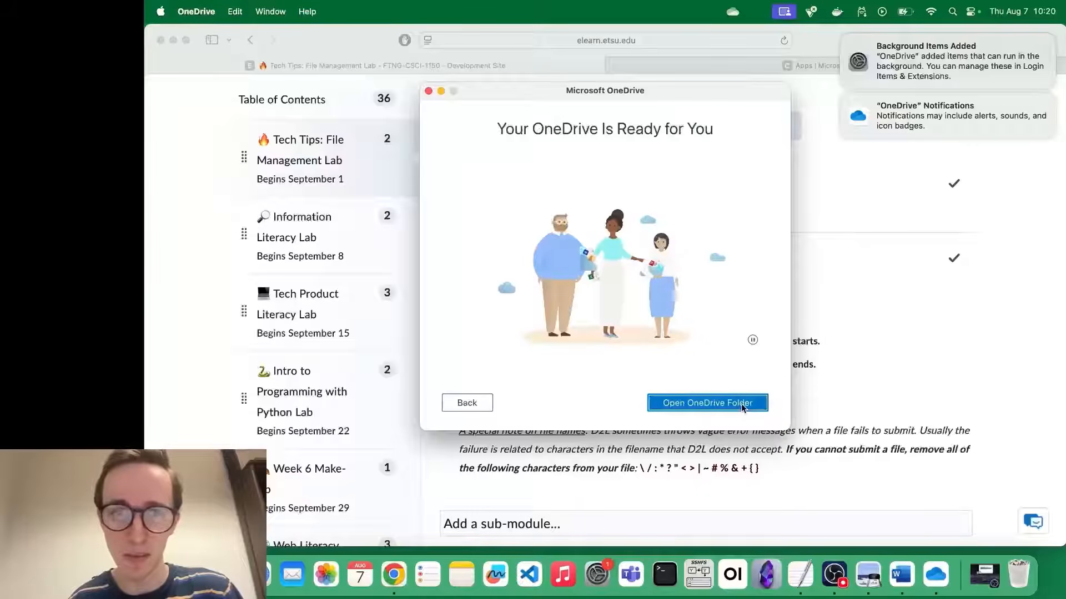
pyautogui.click(678, 404)
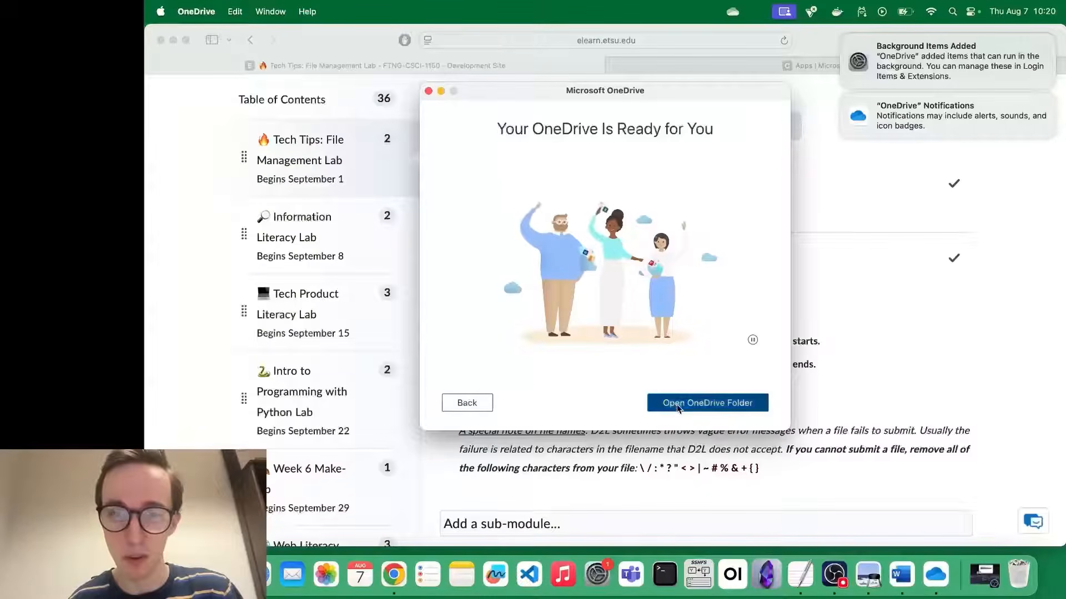
pyautogui.moveTo(420, 360); pyautogui.dragTo(420, 448)
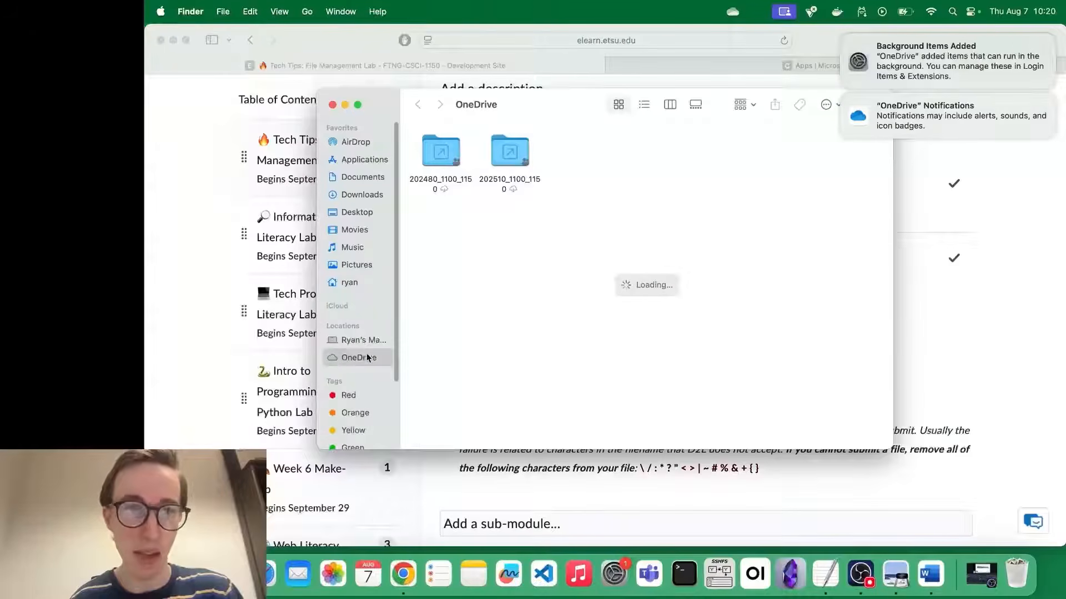
pyautogui.click(191, 12)
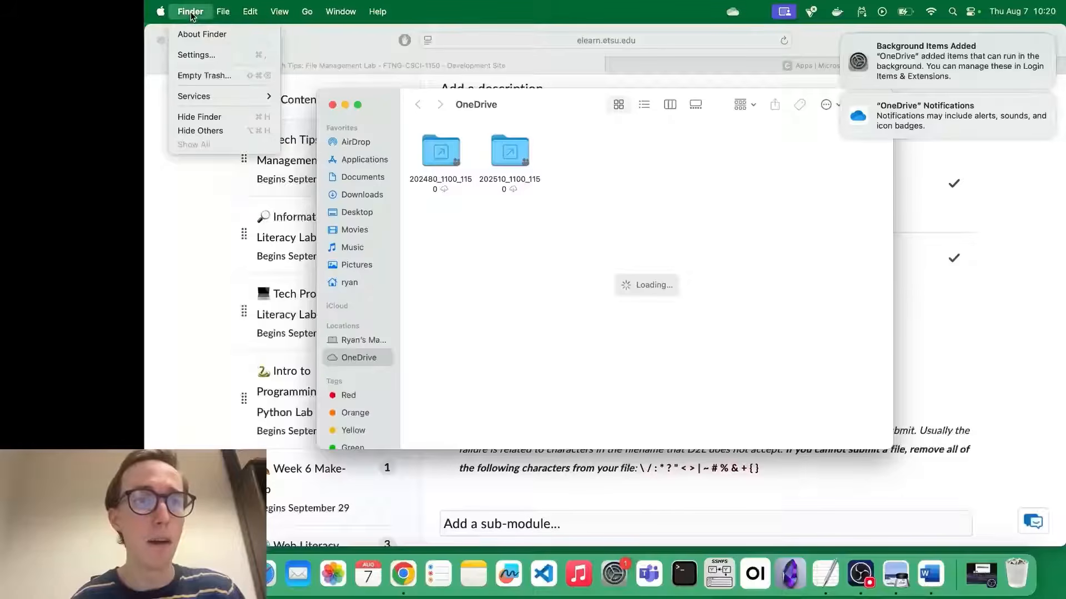
pyautogui.click(401, 118)
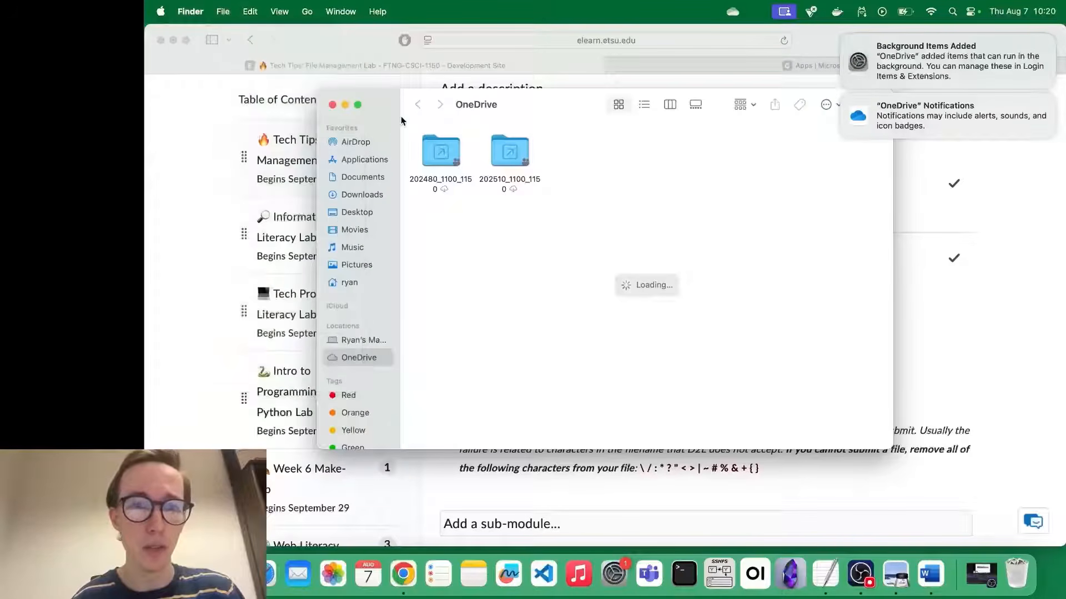
pyautogui.click(191, 11)
pyautogui.click(197, 53)
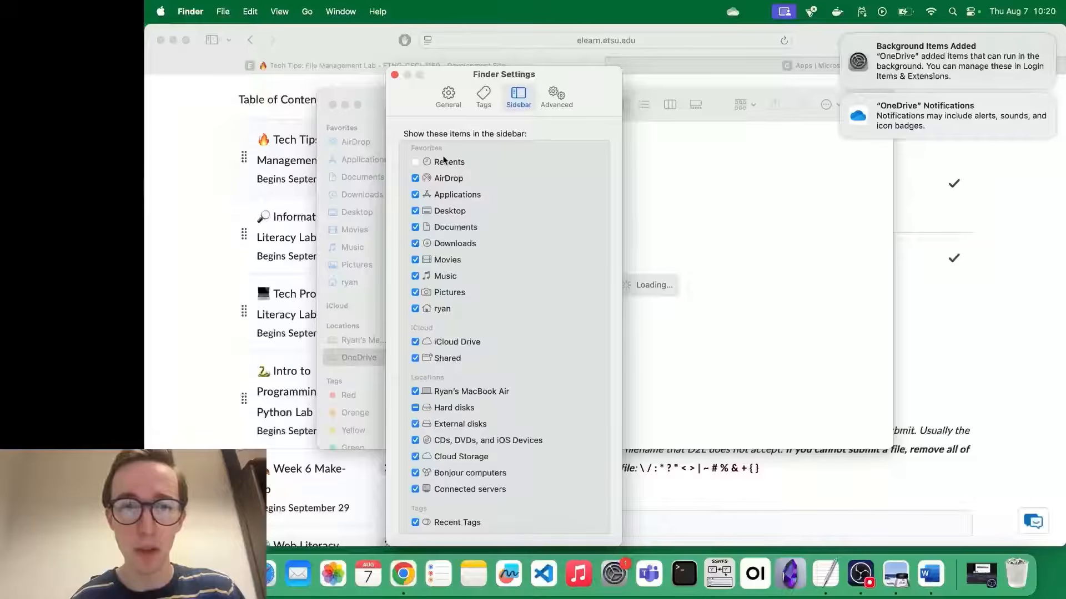
pyautogui.click(395, 75)
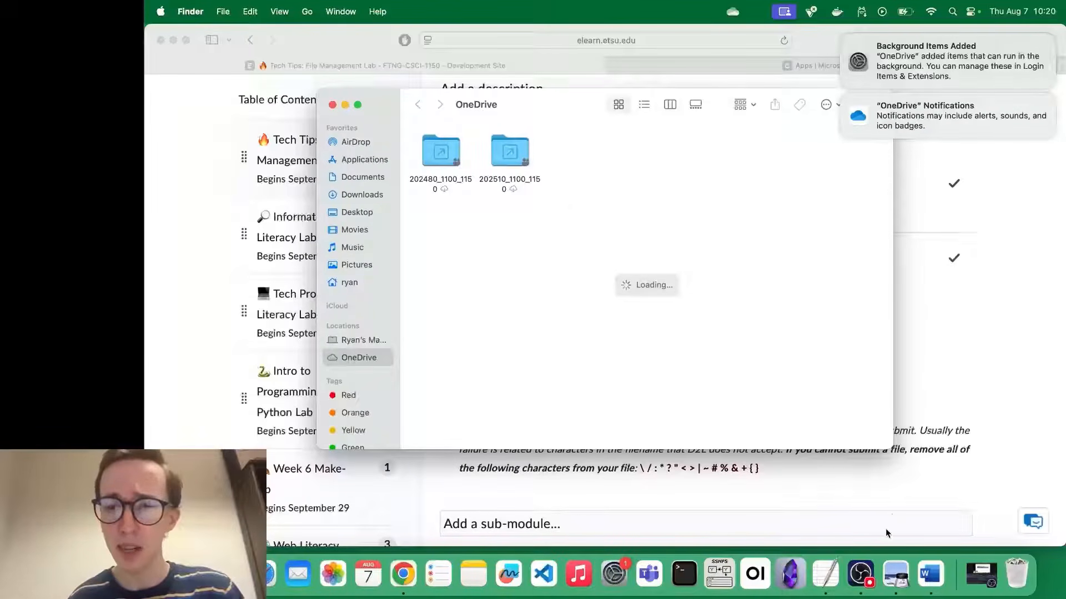
pyautogui.click(860, 587)
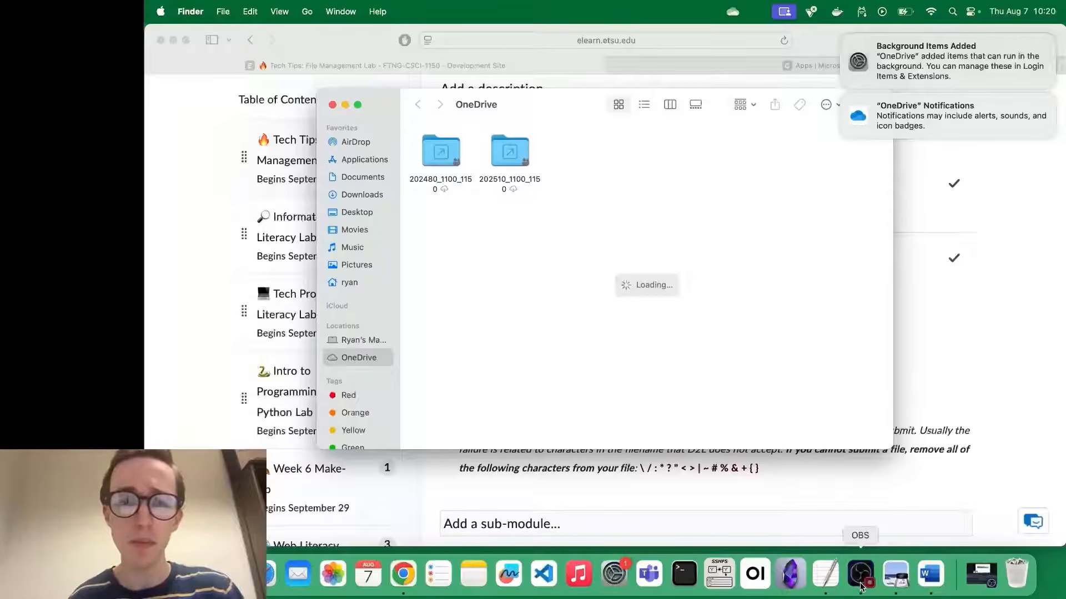
pyautogui.click(860, 587)
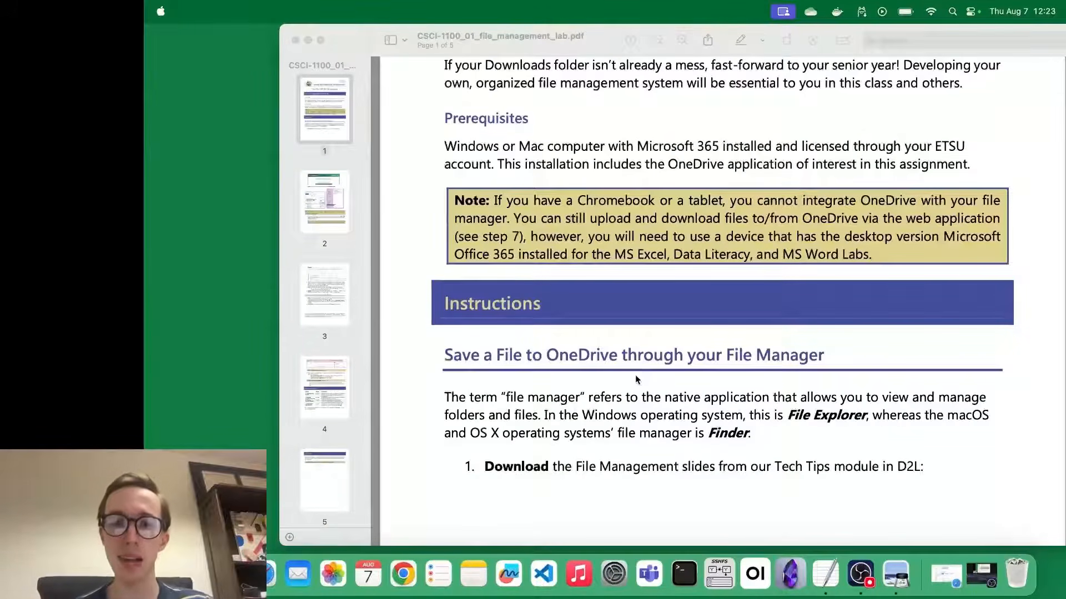
# - Highlight the step 1 'Download…' line of the lab PDF in pink
pyautogui.scroll(-1, 636, 379)
pyautogui.scroll(-5, 637, 379)
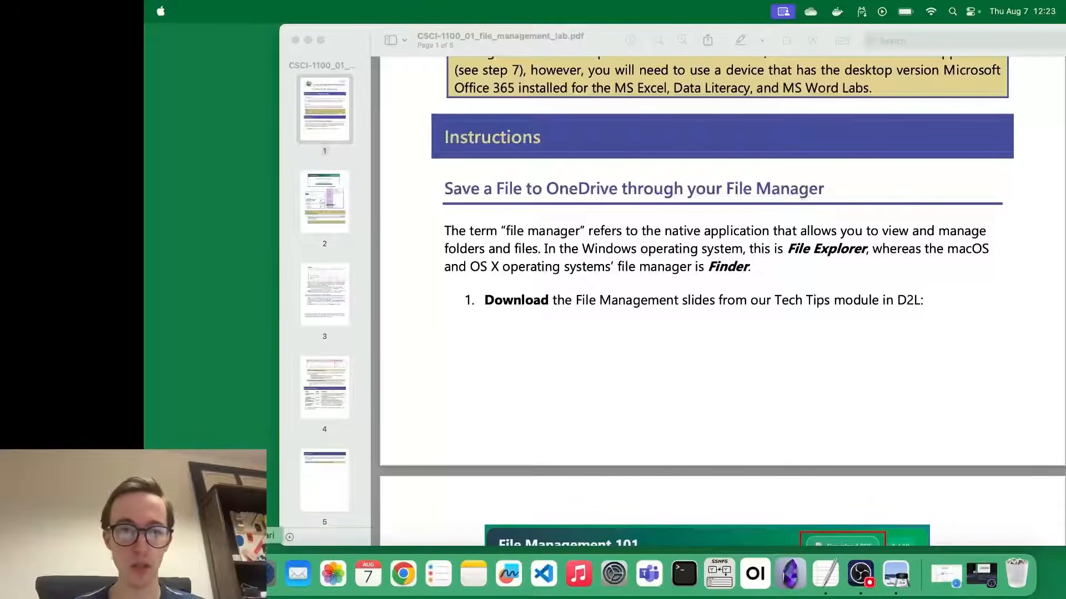
pyautogui.rightClick(264, 574)
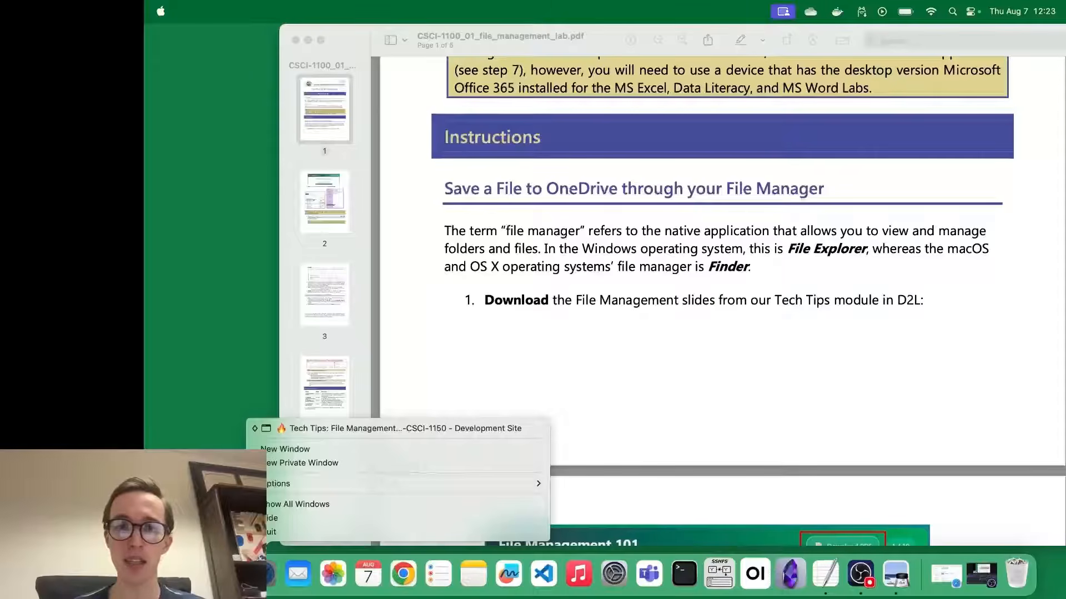
pyautogui.click(279, 265)
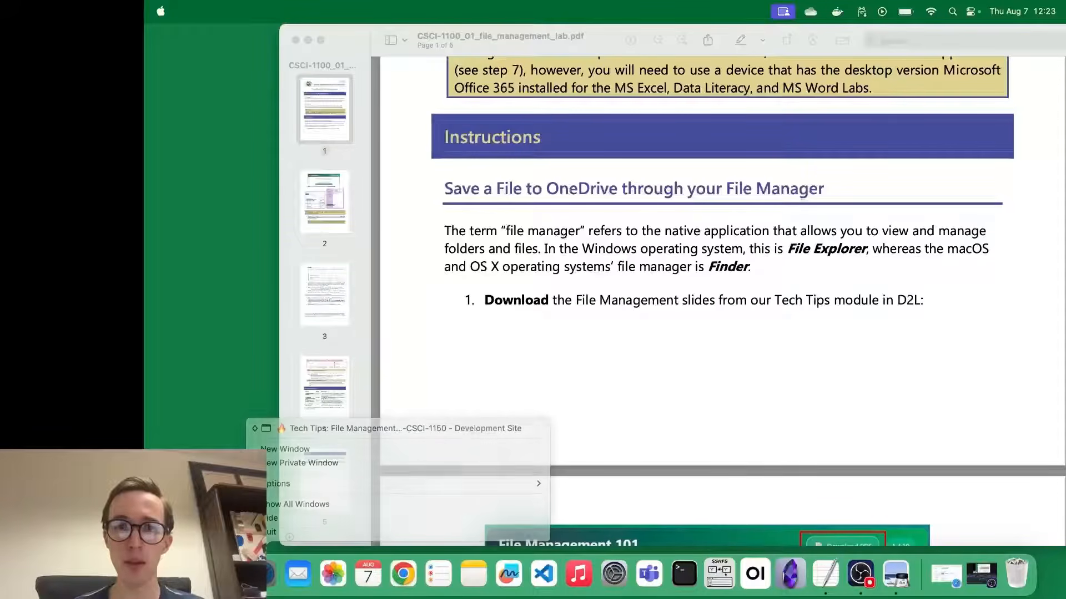
pyautogui.click(738, 42)
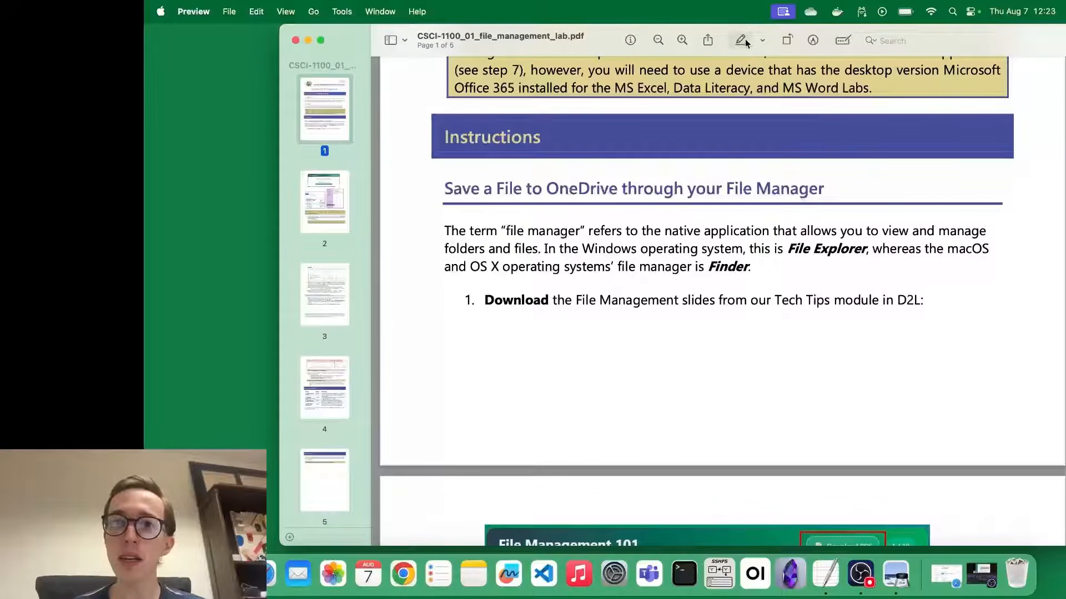
pyautogui.click(762, 40)
pyautogui.click(789, 104)
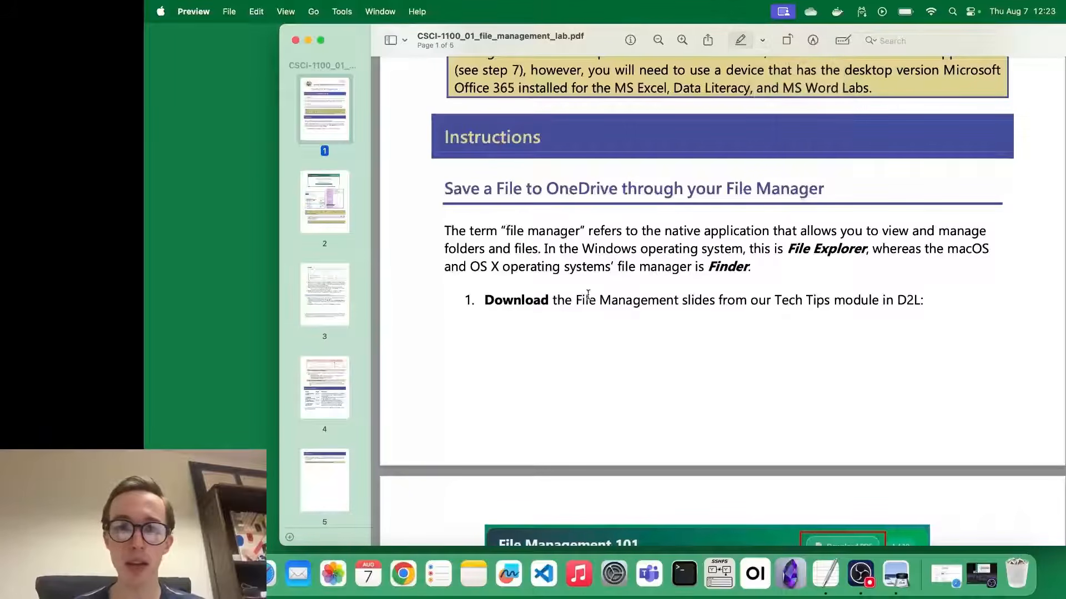
pyautogui.moveTo(485, 299); pyautogui.dragTo(924, 310)
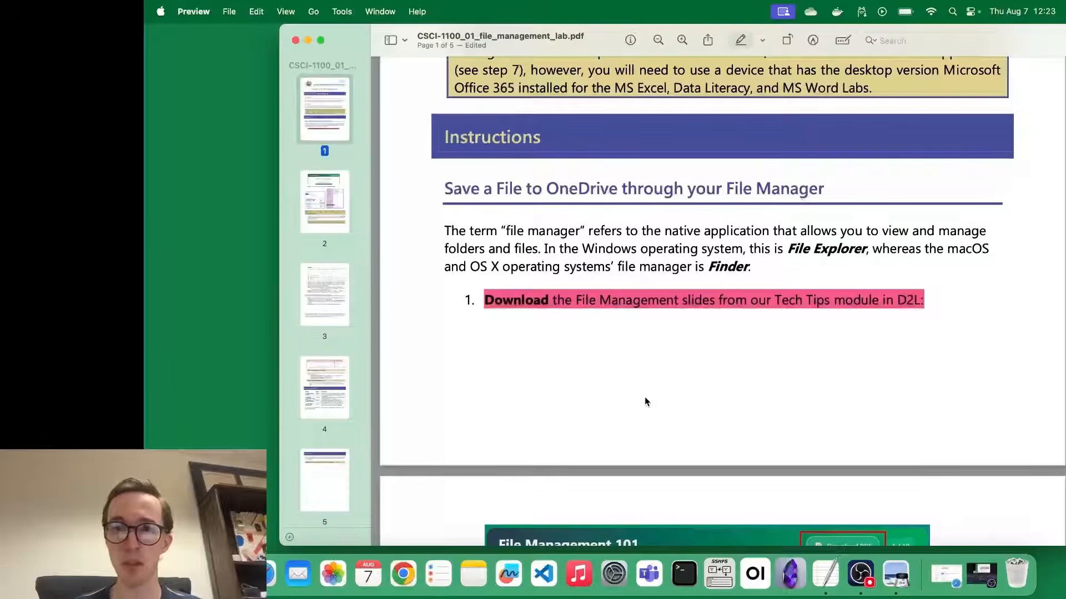
pyautogui.scroll(-3, 645, 397)
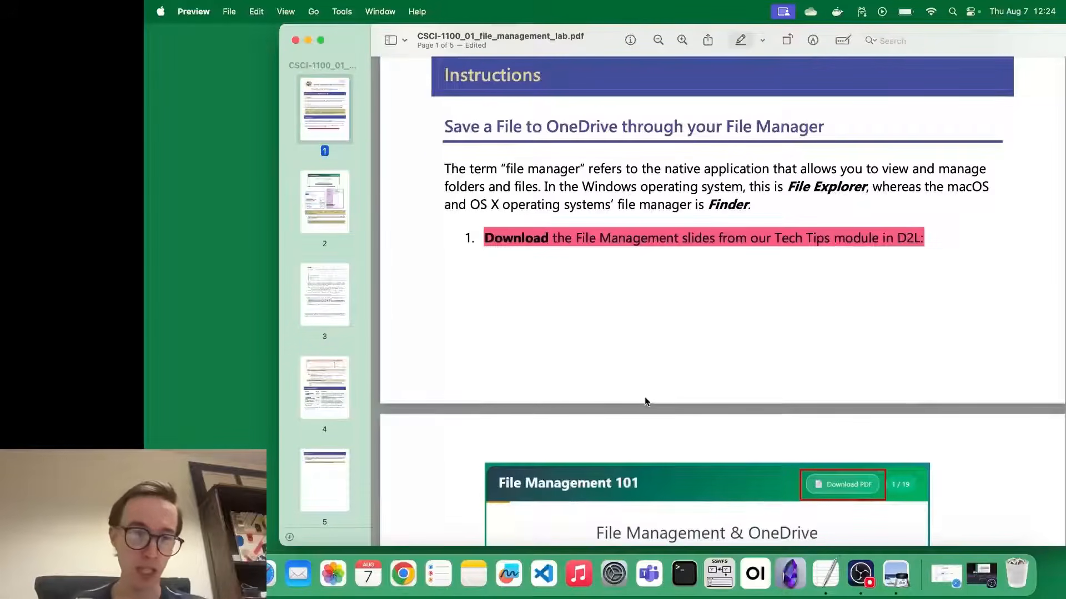
# - Switch the Safari course selector to CSCI-1100 and open its homepage
pyautogui.click(268, 575)
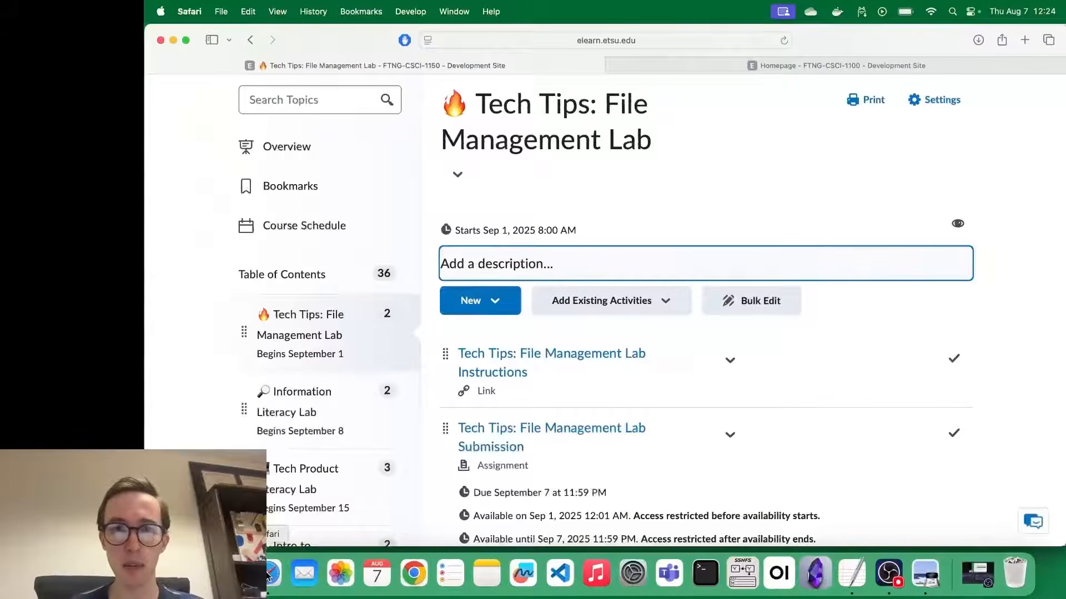
pyautogui.scroll(2, 614, 278)
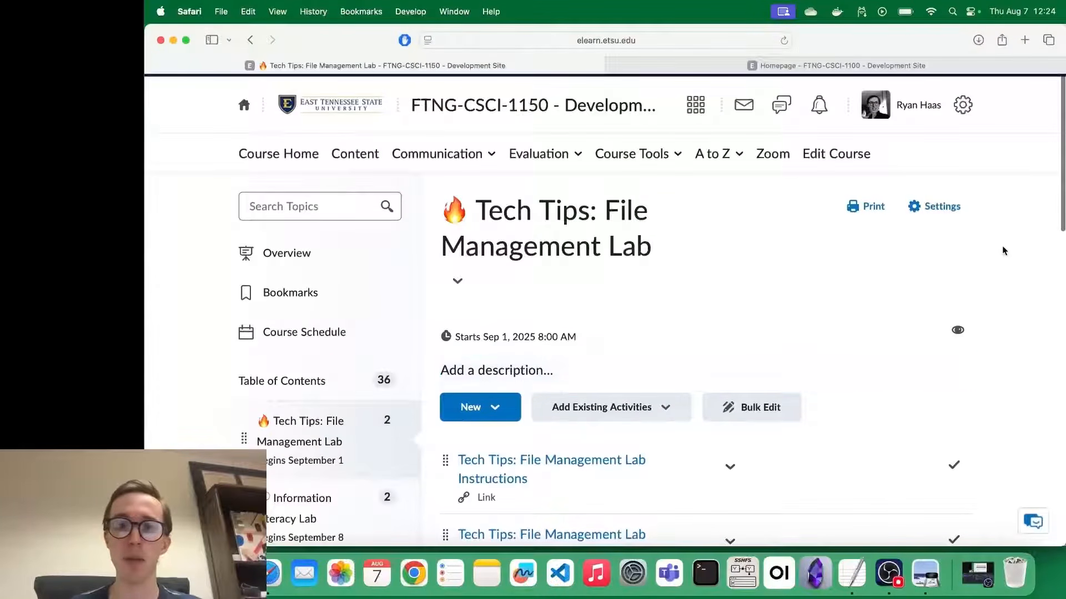
pyautogui.click(697, 106)
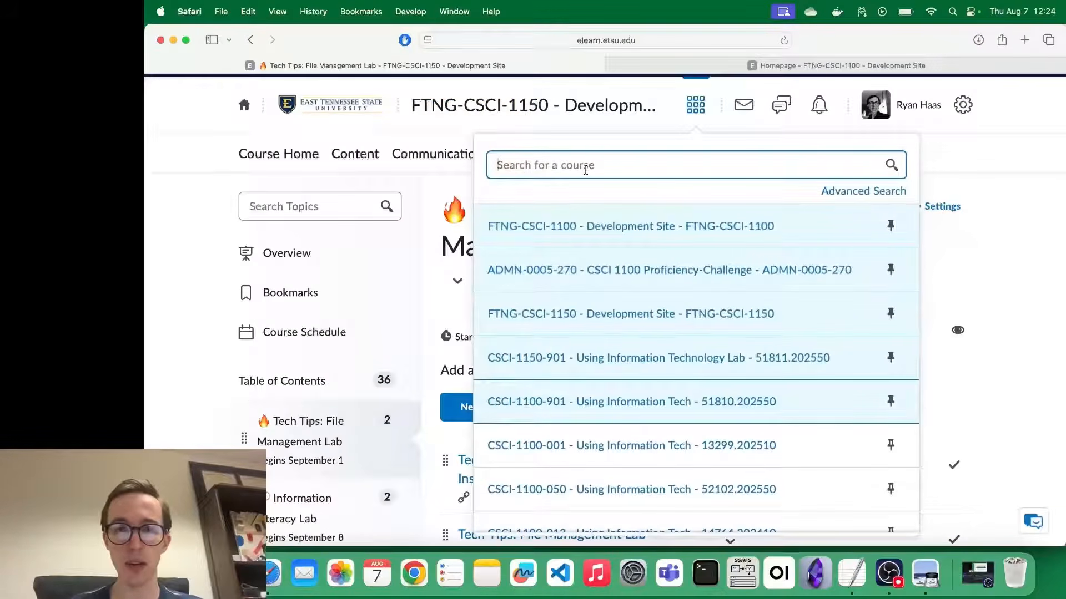
pyautogui.write('CSCI')
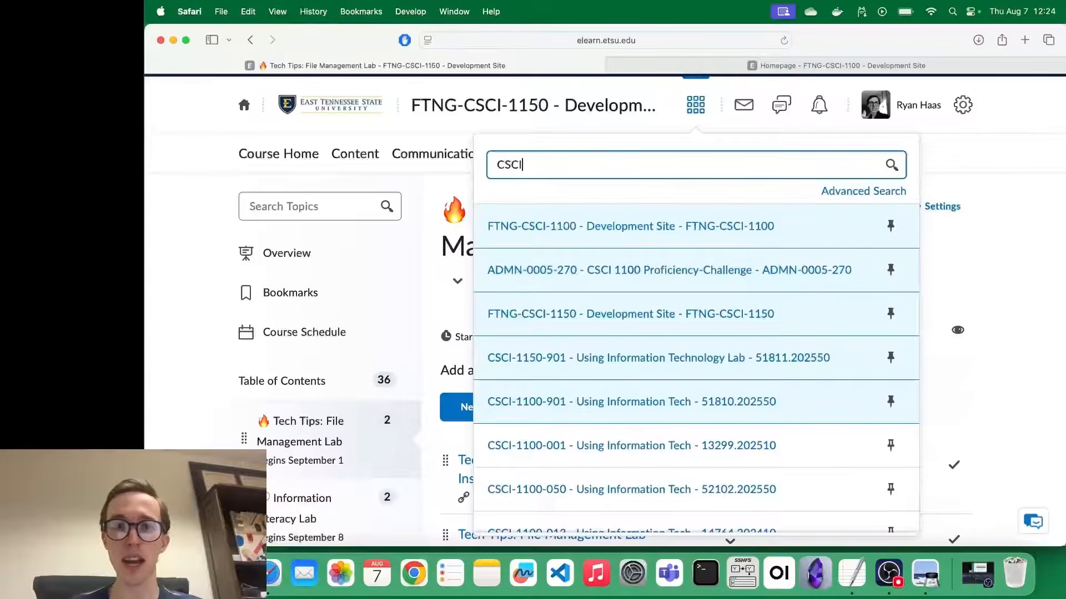
pyautogui.write('-1100')
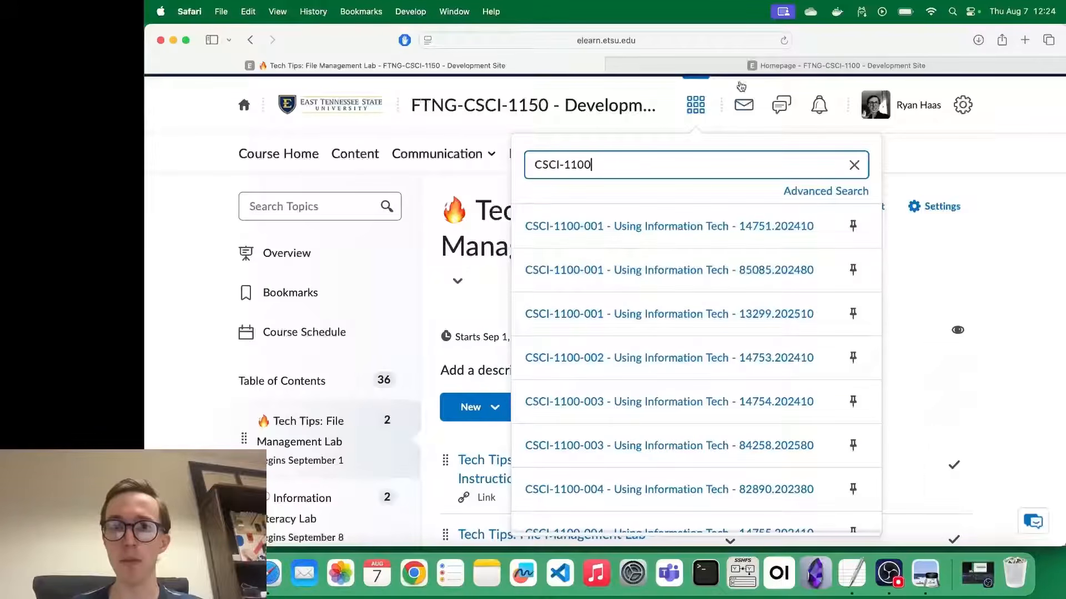
pyautogui.click(766, 65)
# - Open the course Content and the Wk 1. Course Introduction & Tech Tips module
pyautogui.scroll(-2, 536, 300)
pyautogui.scroll(2, 535, 300)
pyautogui.click(356, 156)
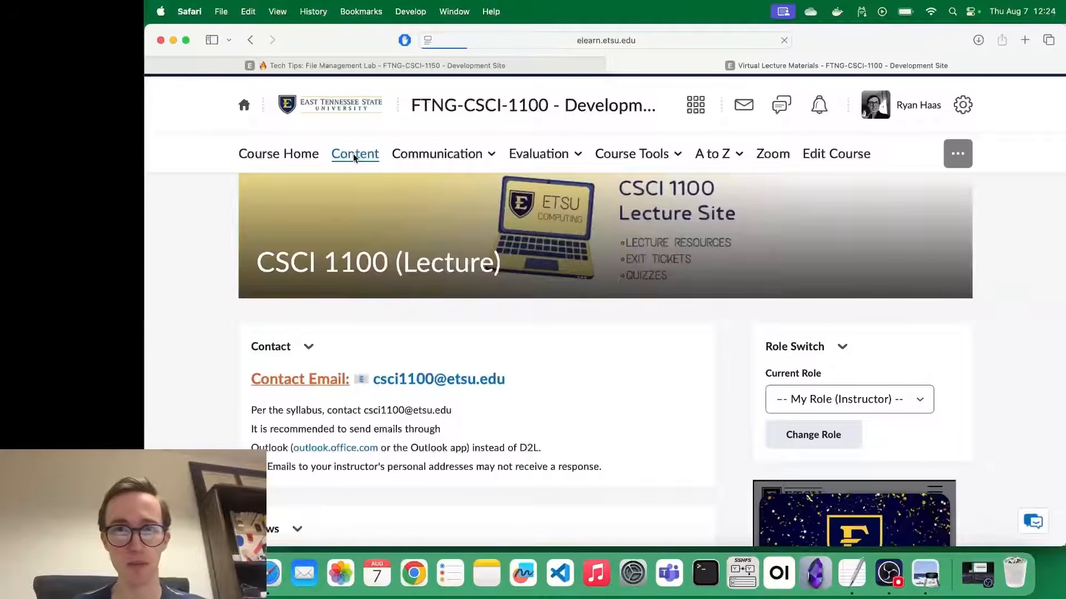
pyautogui.scroll(-2, 323, 421)
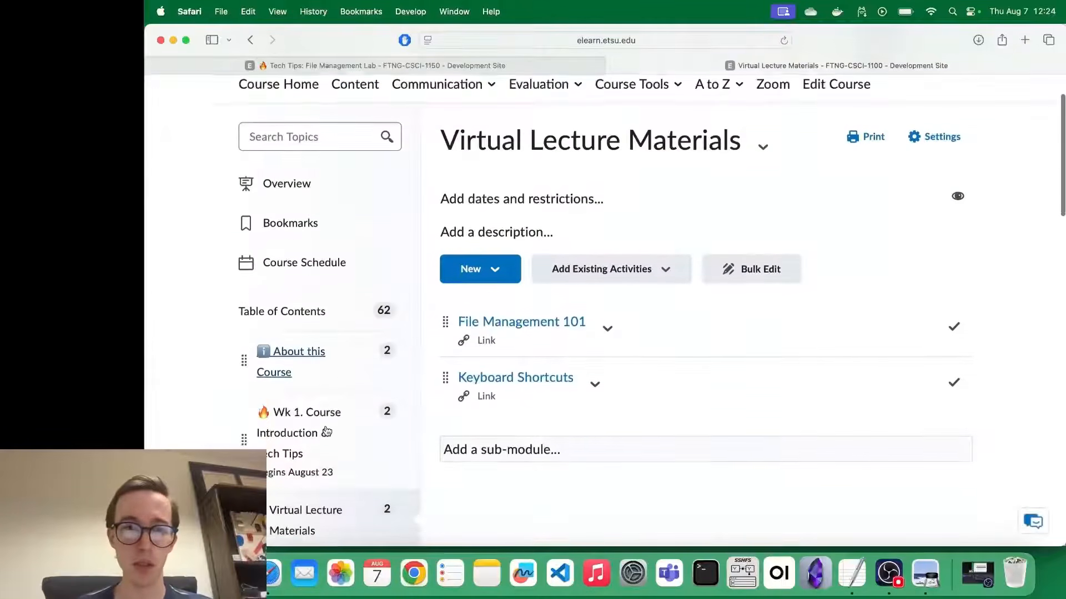
pyautogui.click(280, 433)
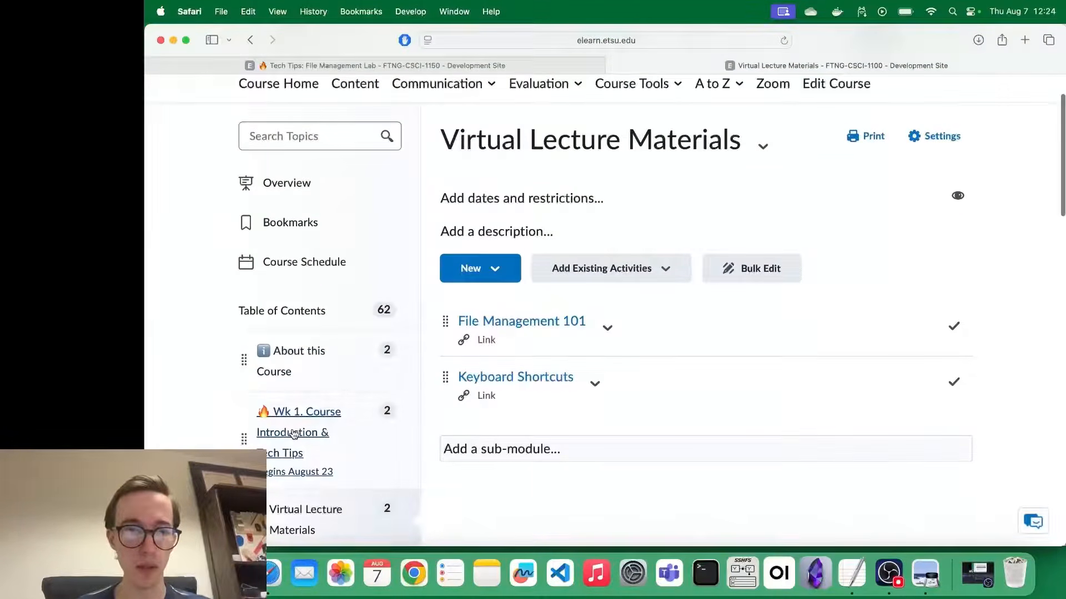
pyautogui.scroll(-8, 615, 318)
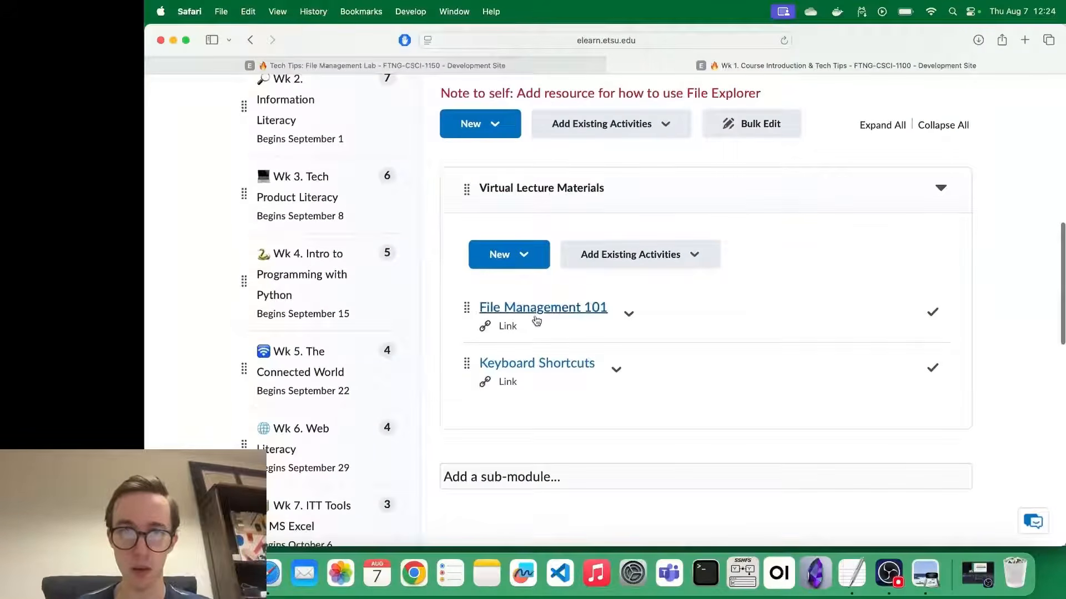
# - Open File Management 101 in a new tab and launch its external lecture slides
pyautogui.rightClick(582, 309)
pyautogui.click(636, 317)
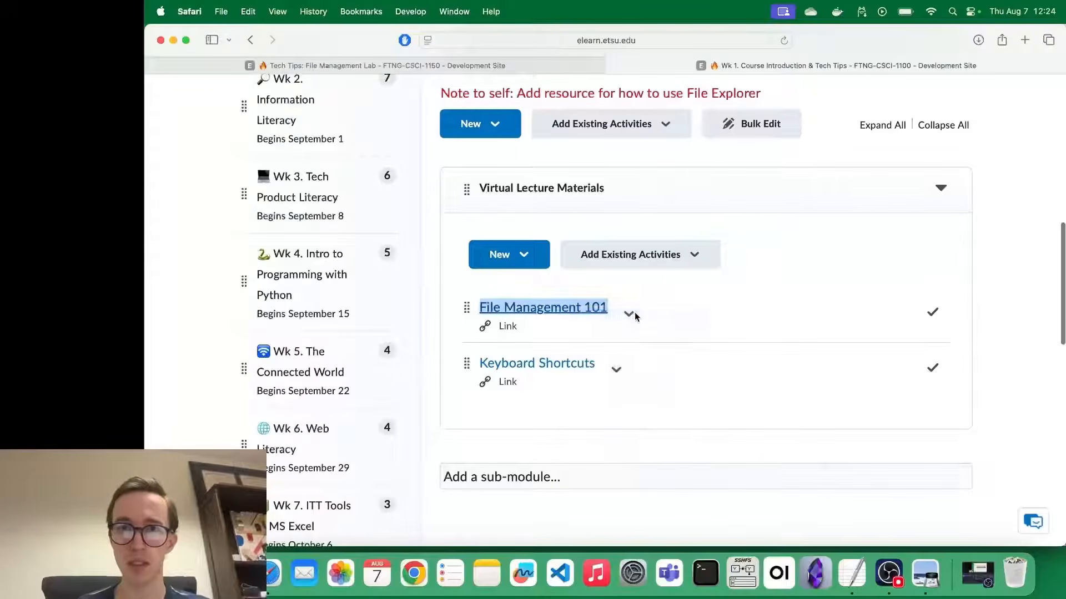
pyautogui.click(869, 66)
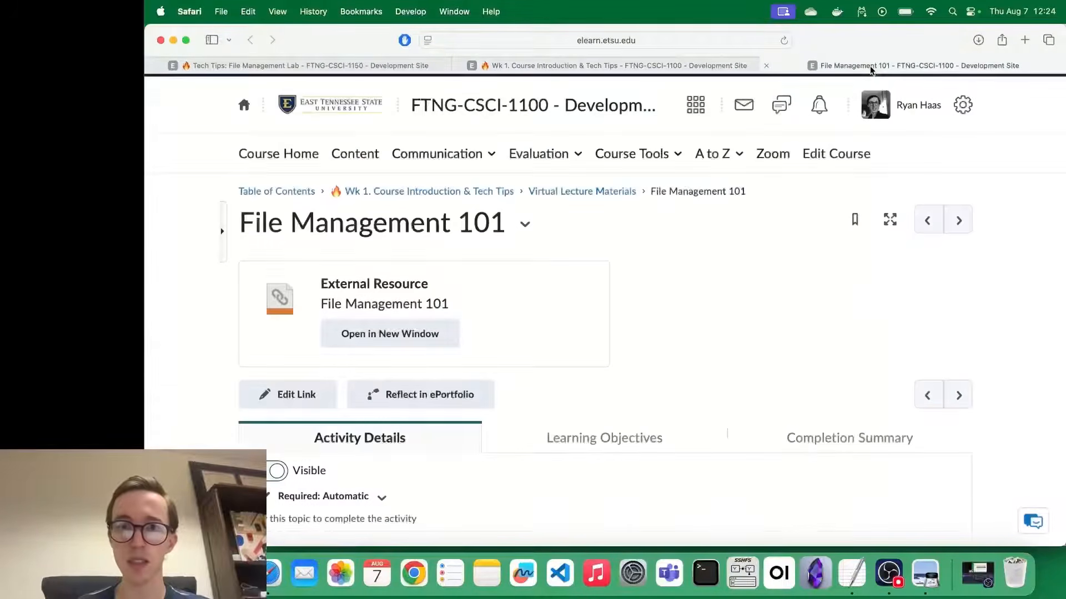
pyautogui.click(404, 334)
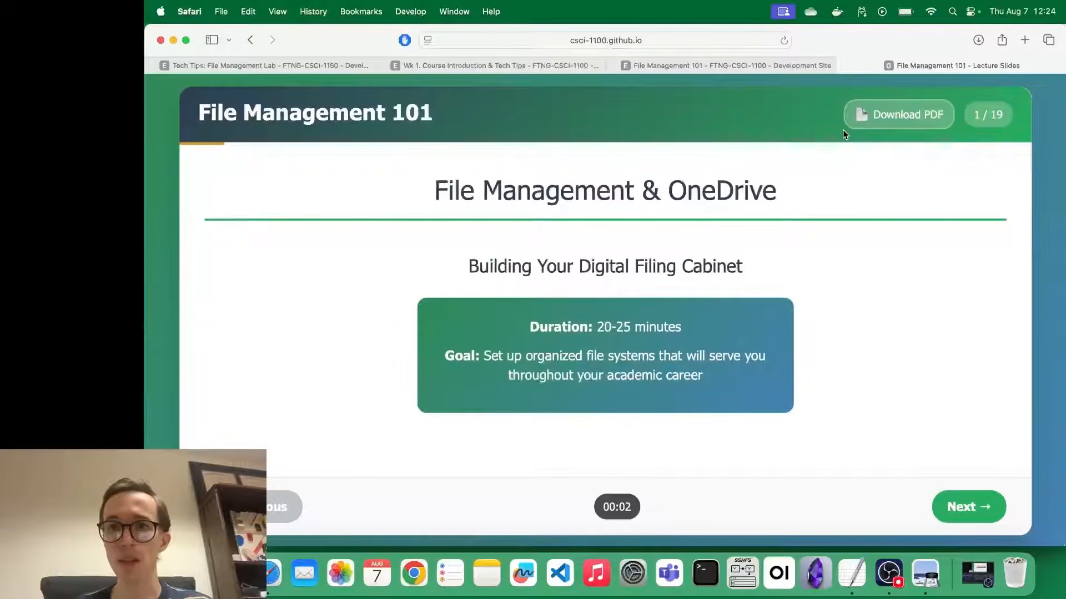
# - Download the slides as a PDF, close the slides tab, and open a new Finder window
pyautogui.click(897, 117)
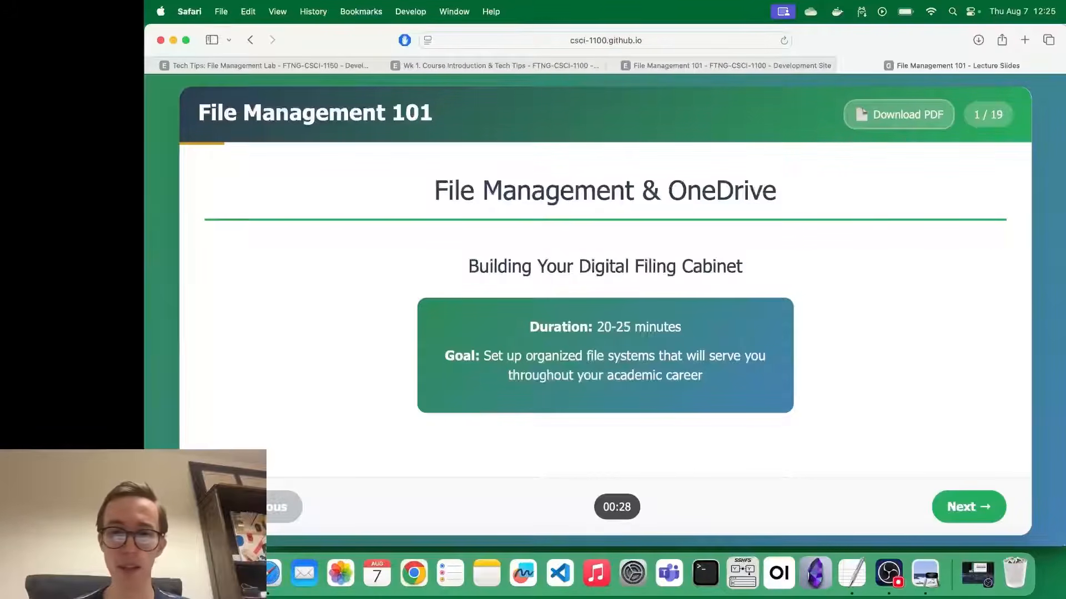
pyautogui.click(845, 66)
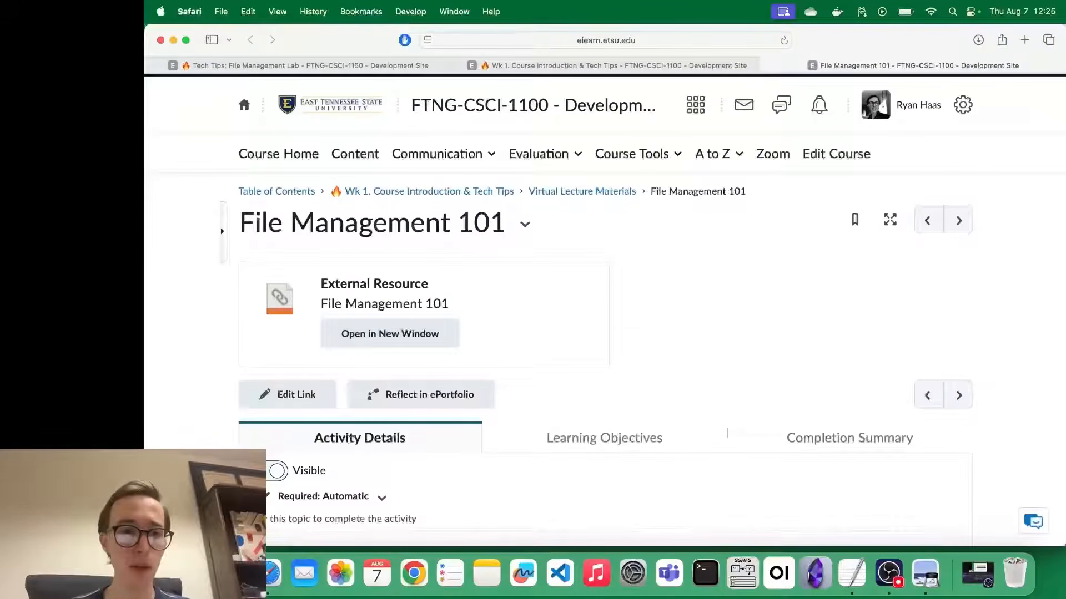
pyautogui.rightClick(196, 573)
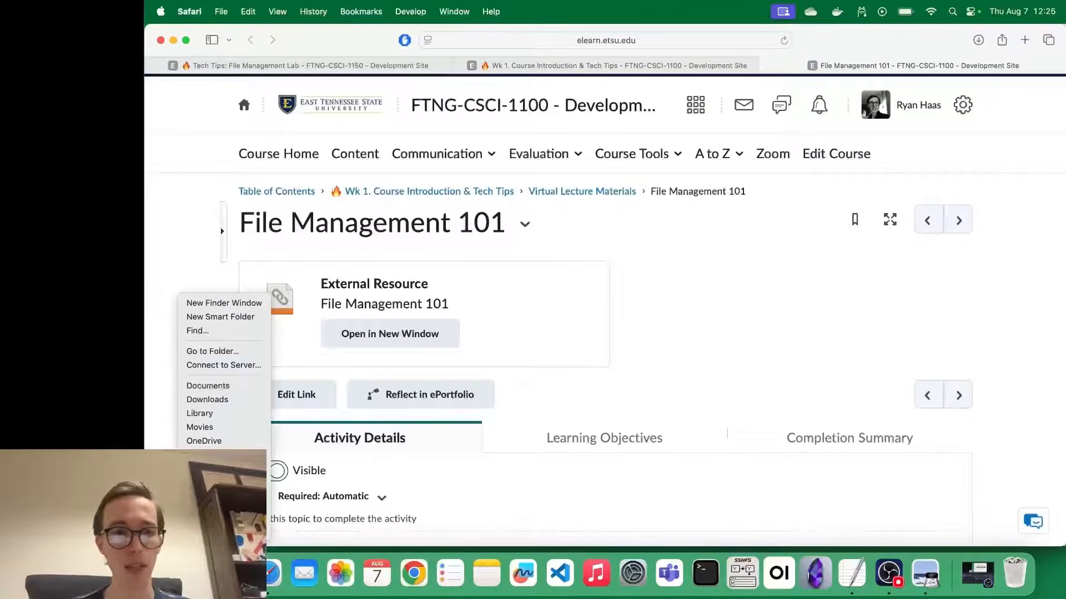
pyautogui.click(196, 573)
pyautogui.click(195, 573)
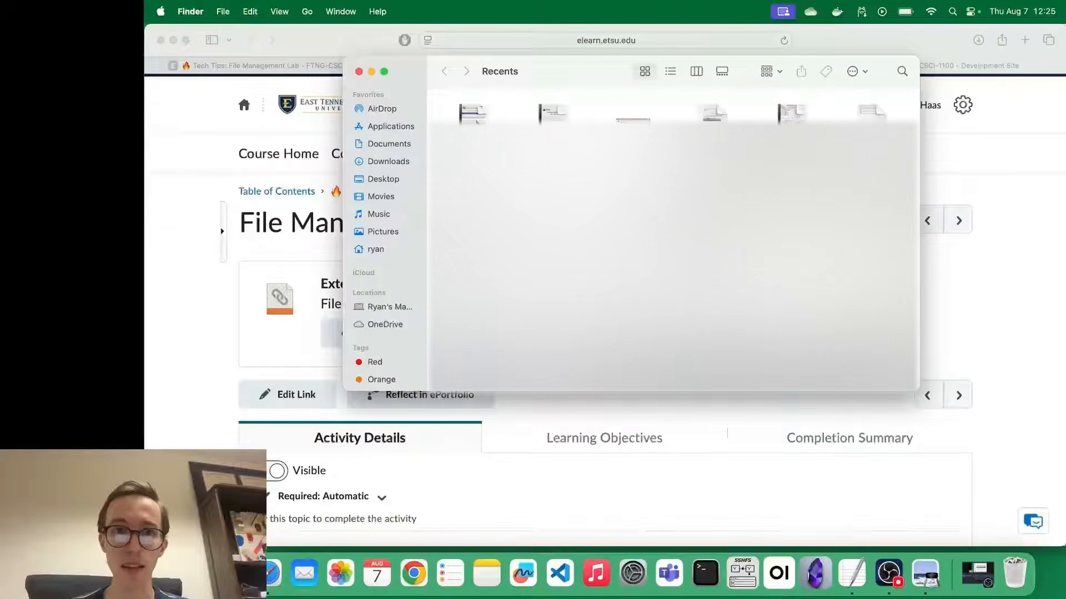
# - Select the downloaded slides PDF in Downloads, keeping its name, and minimize Safari
pyautogui.click(384, 161)
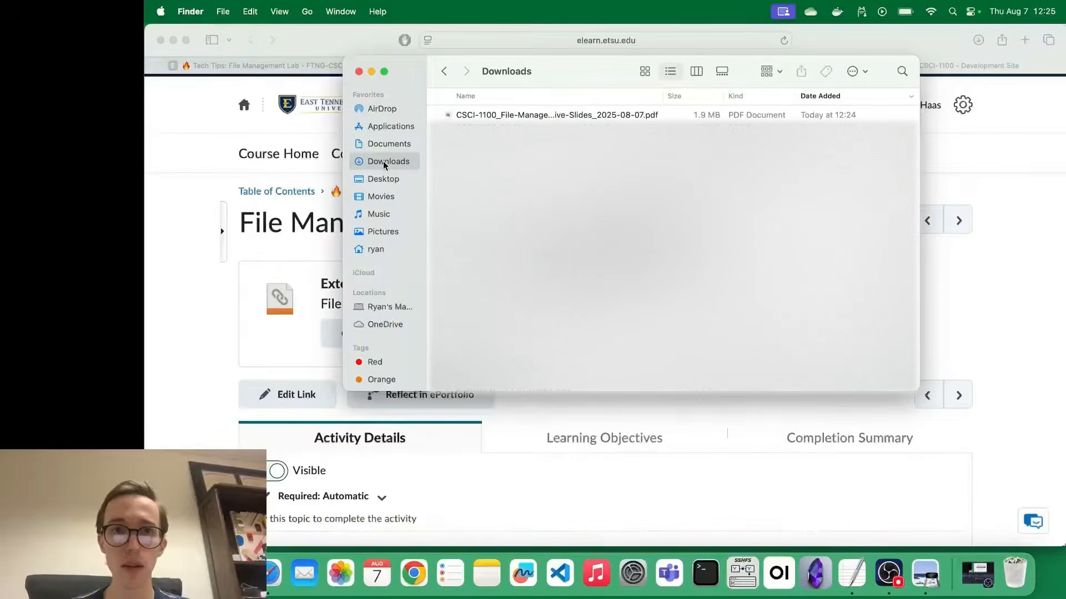
pyautogui.click(511, 115)
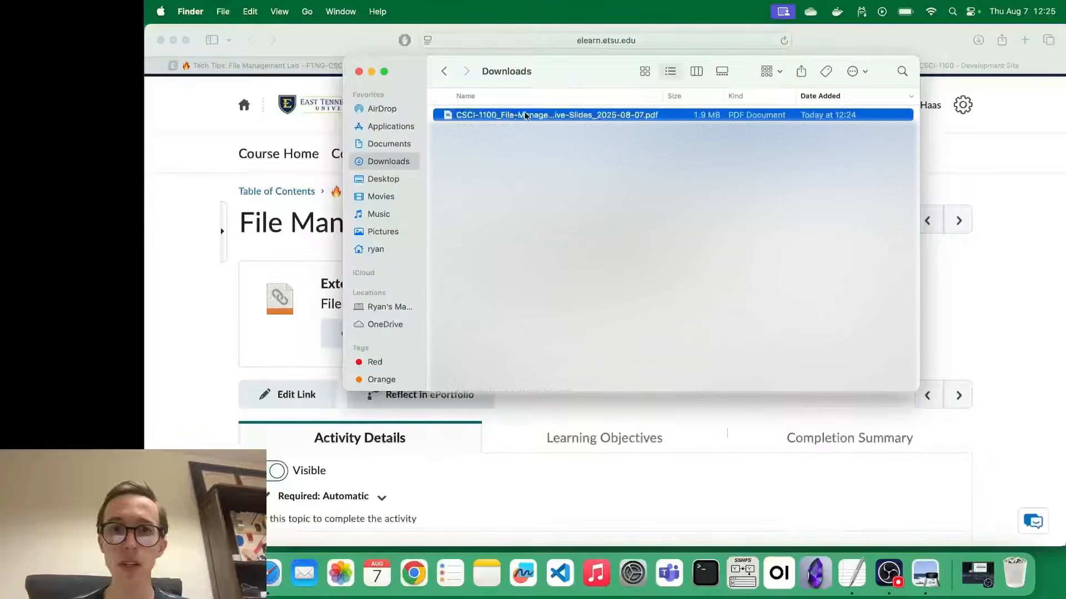
pyautogui.click(529, 115)
pyautogui.click(756, 118)
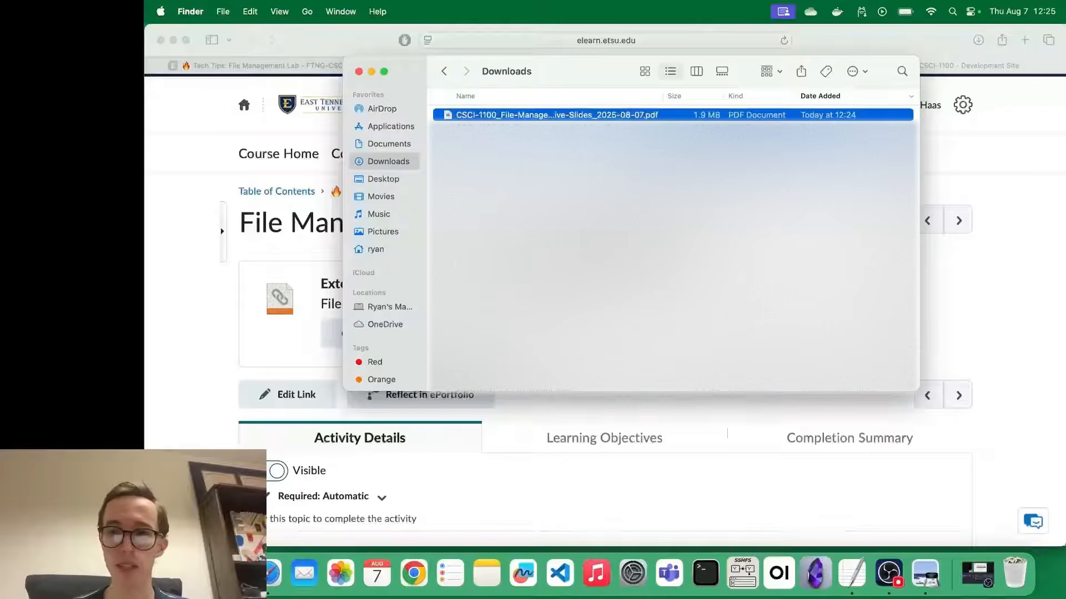
pyautogui.click(173, 40)
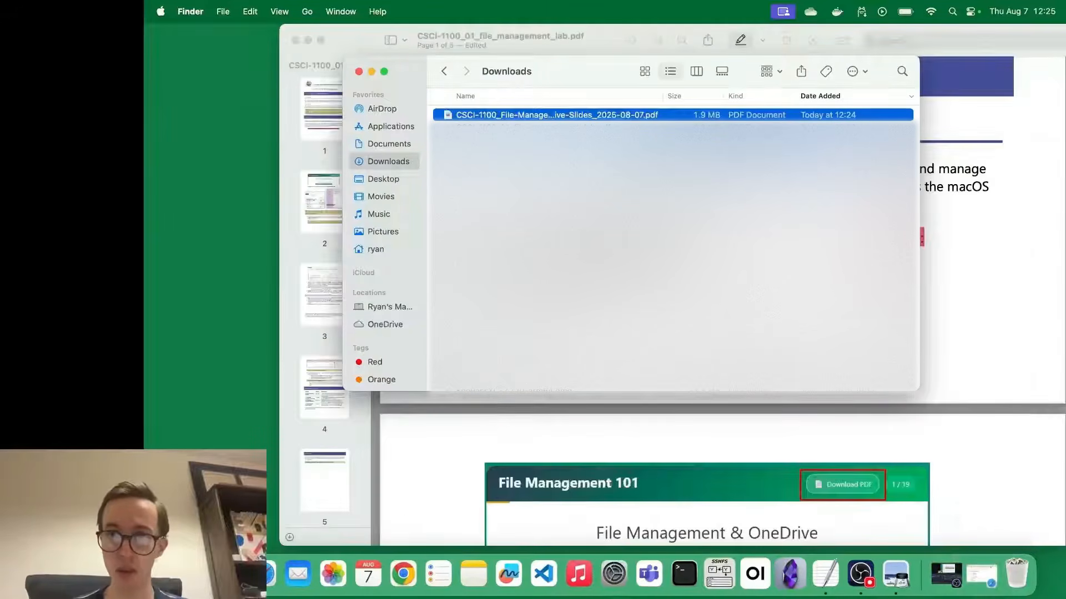
# - Highlight step 2's OneDrive storage sentence on page 2 of the lab PDF, then bring Safari back
pyautogui.click(1009, 198)
pyautogui.scroll(-10, 758, 366)
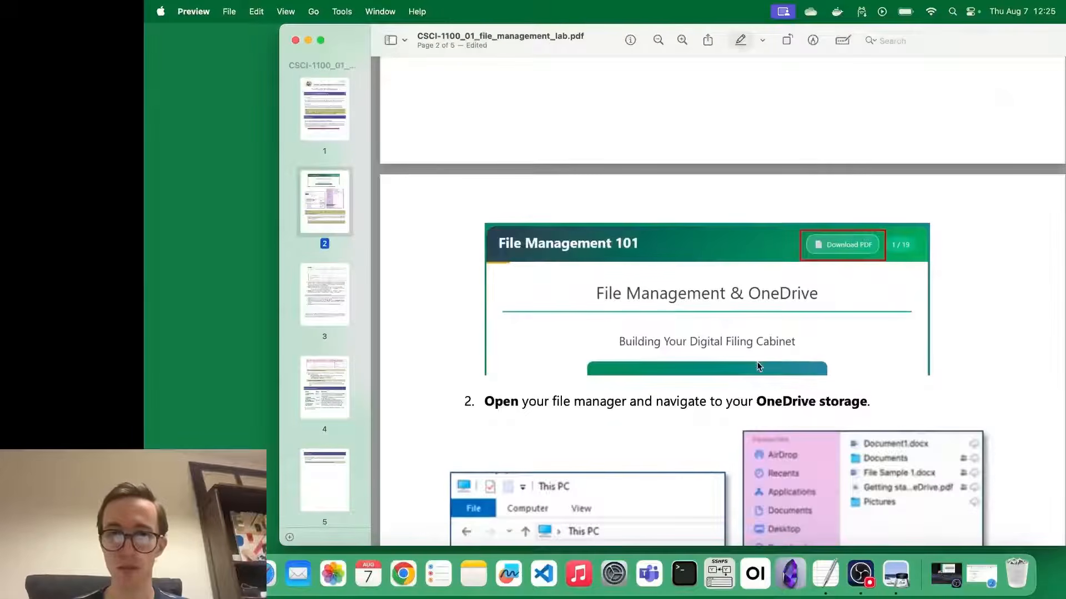
pyautogui.moveTo(868, 205); pyautogui.dragTo(494, 207)
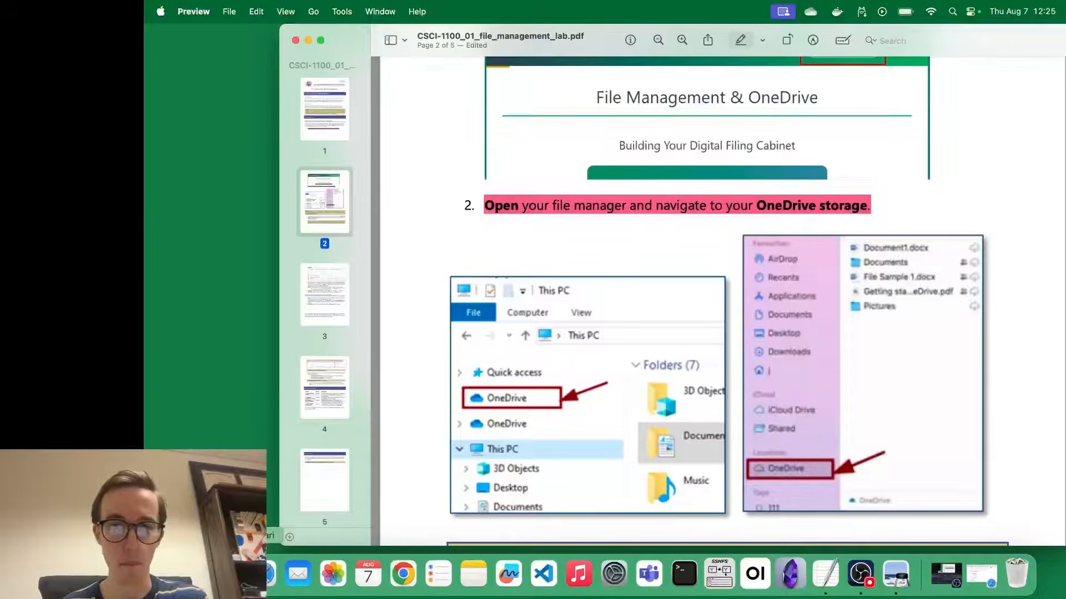
pyautogui.click(271, 574)
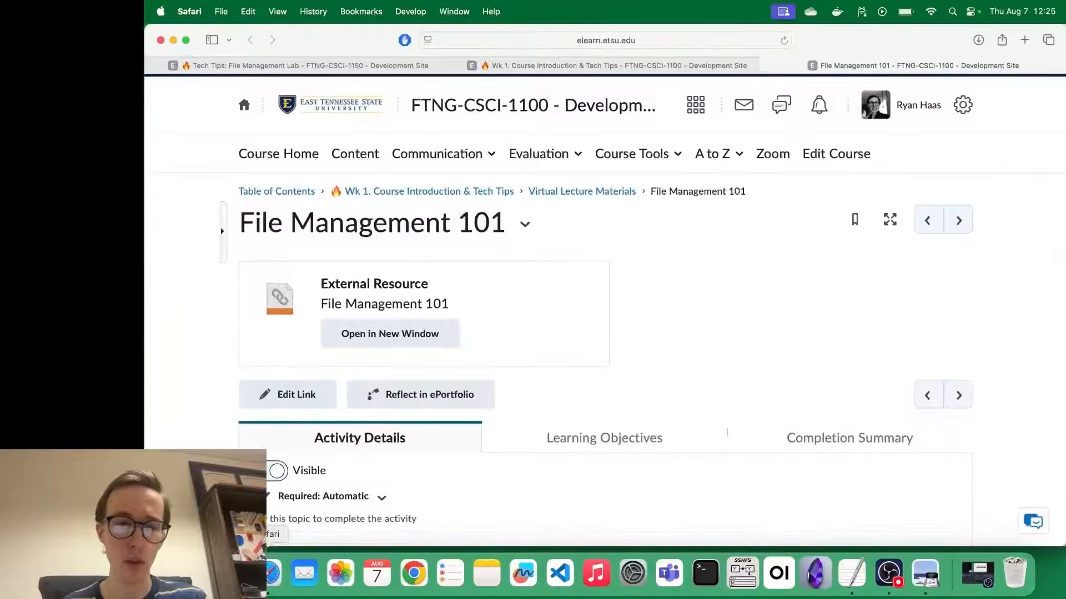
# - Open a new Safari tab at office.com/apps to show the Microsoft 365 Apps page
pyautogui.click(173, 40)
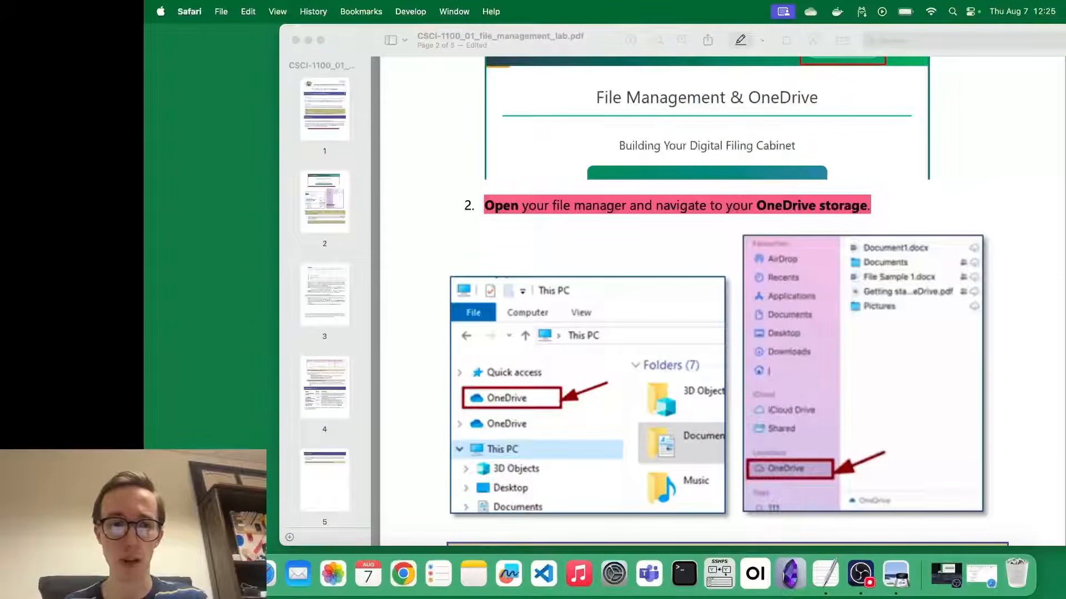
pyautogui.click(269, 575)
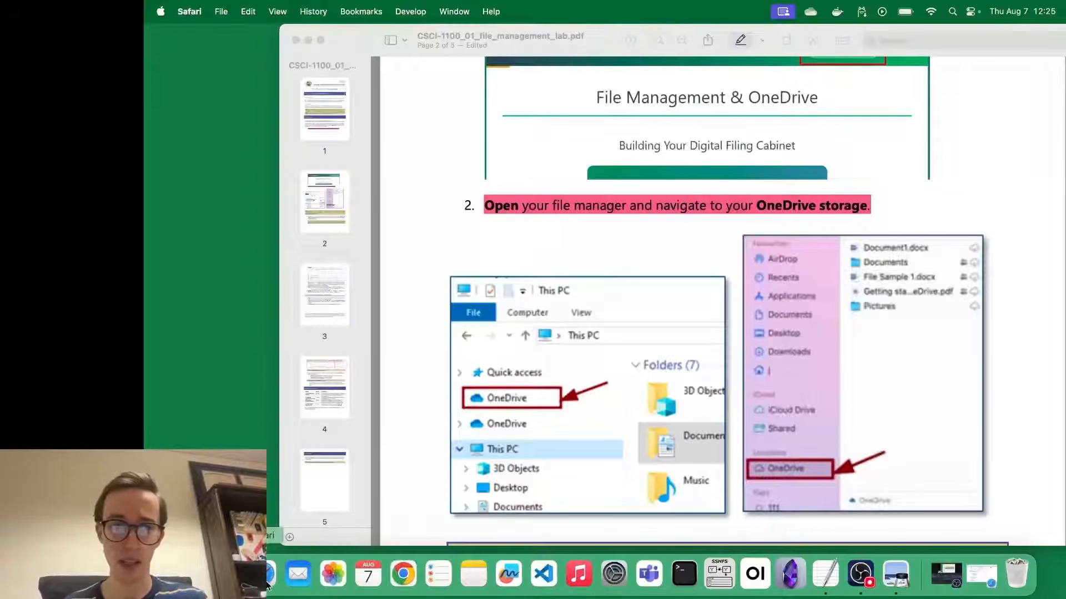
pyautogui.click(1024, 40)
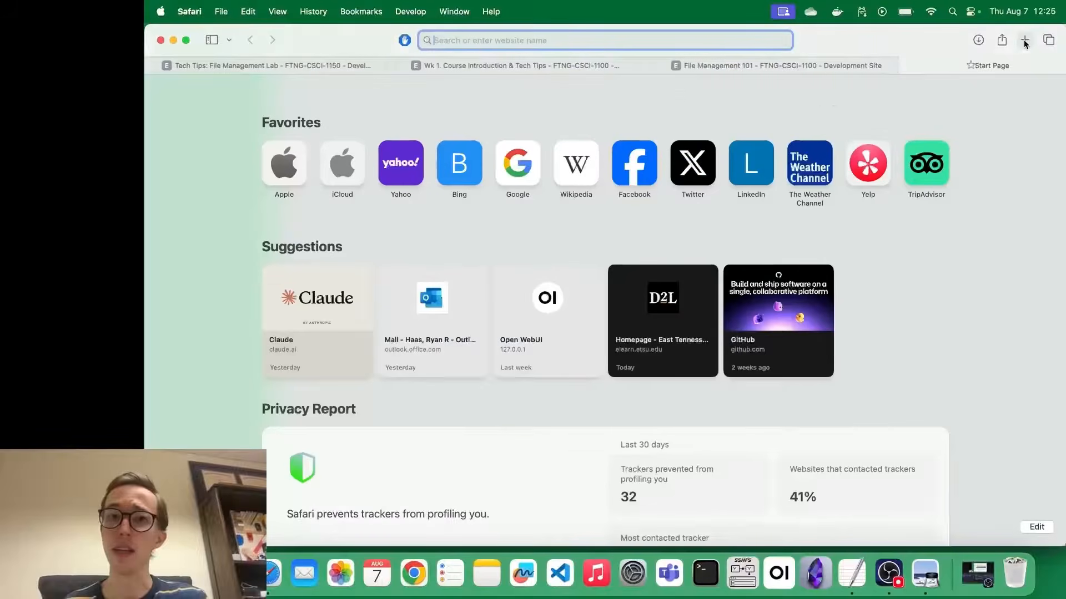
pyautogui.write('o')
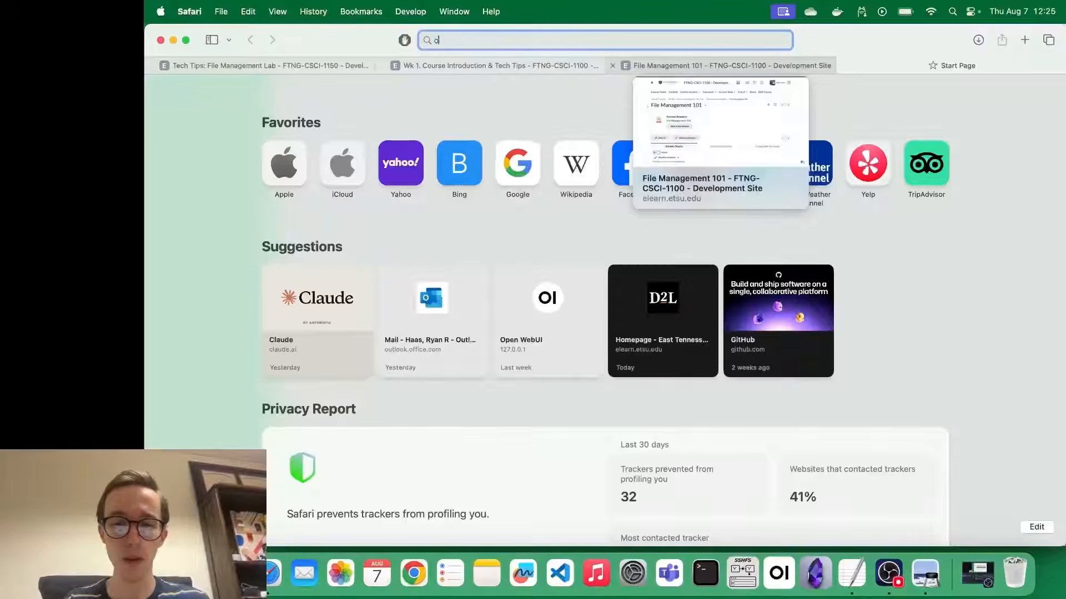
pyautogui.write('ffice.com/apps')
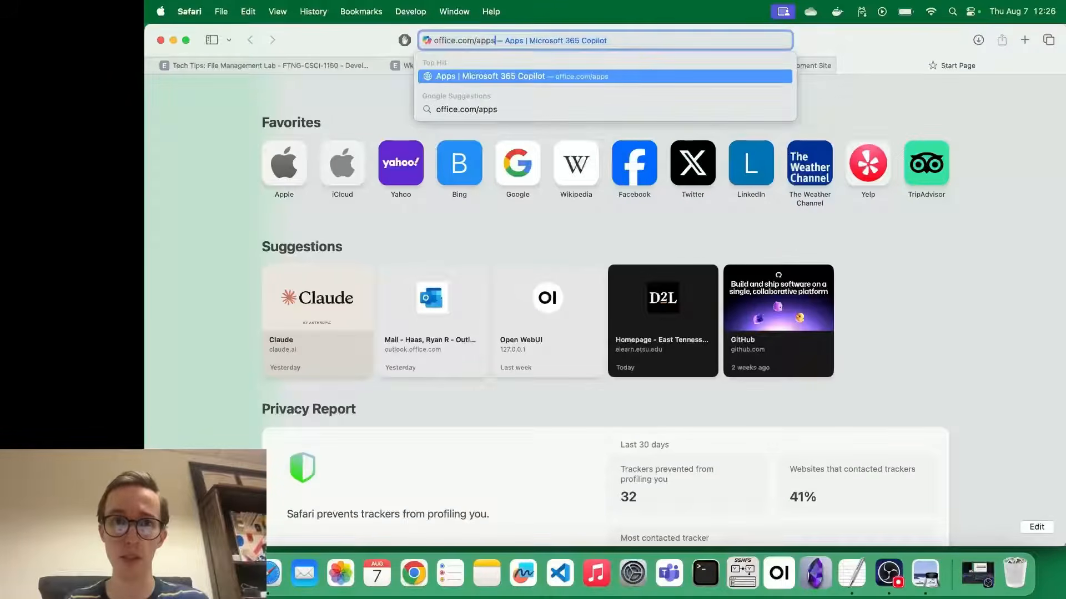
pyautogui.press('Return')
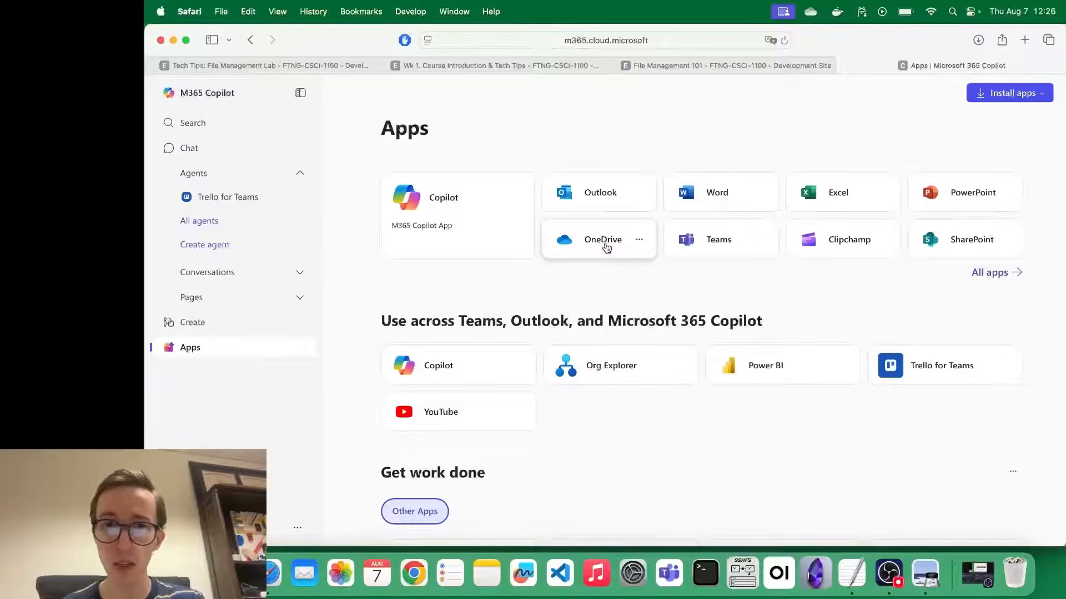
# - Open OneDrive's My files from the Microsoft 365 apps list and dismiss the sign-in prompt
pyautogui.click(583, 247)
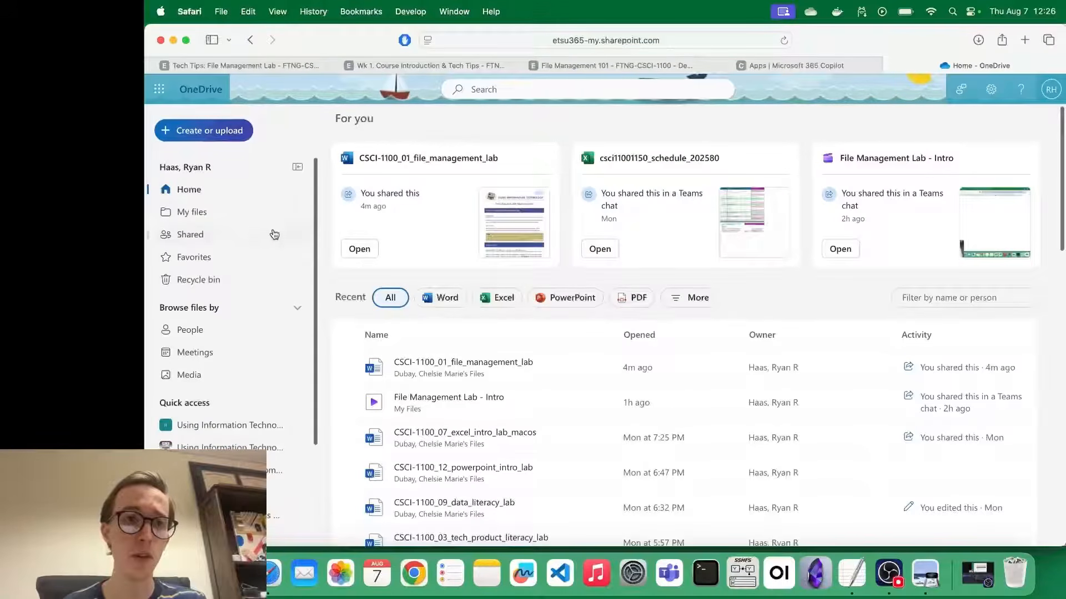
pyautogui.click(209, 212)
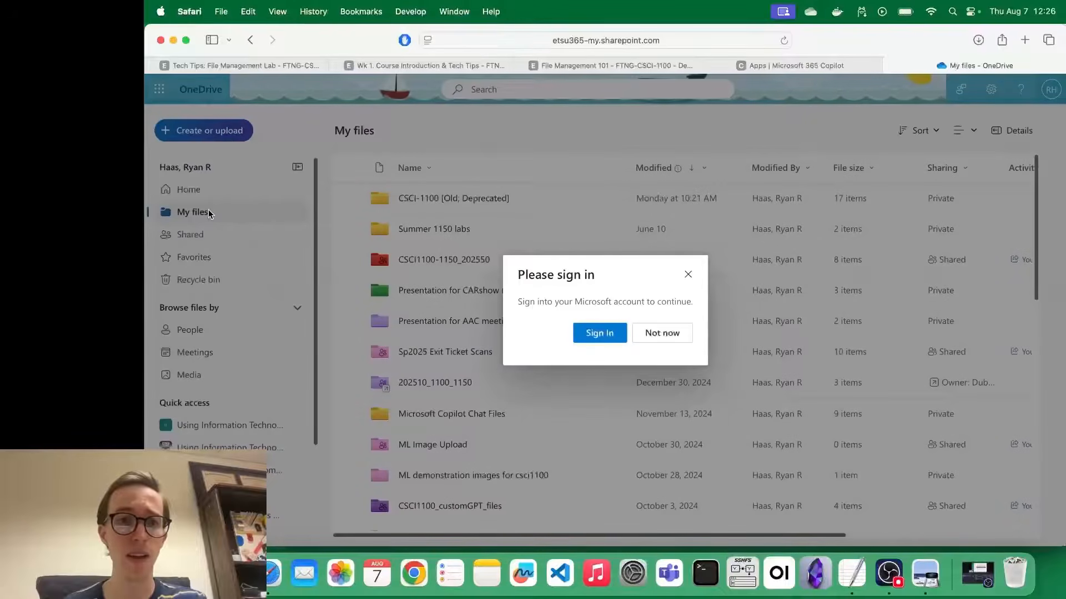
pyautogui.click(690, 275)
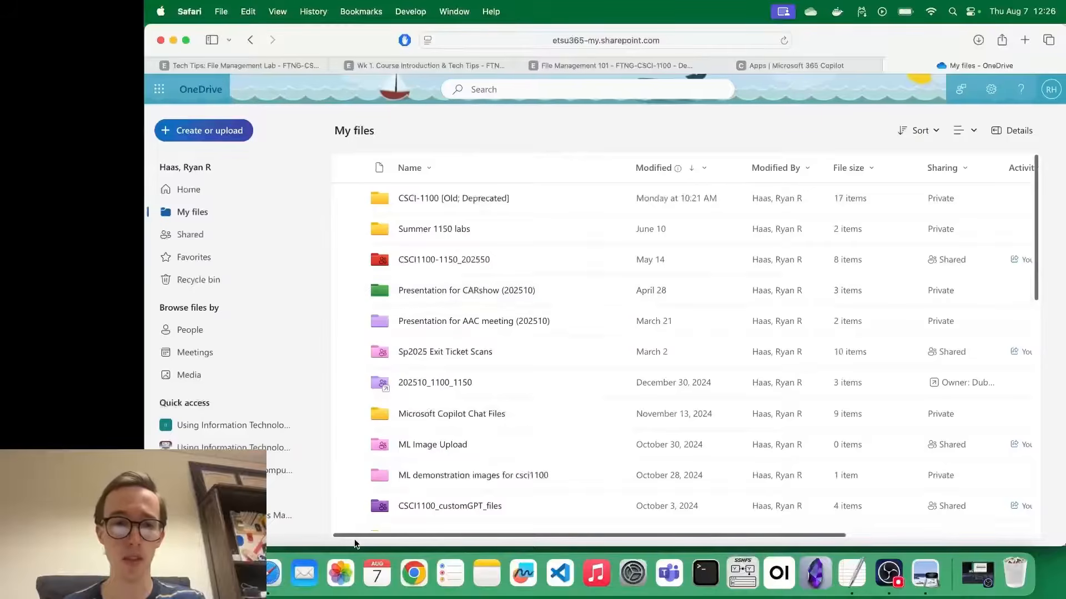
# - Scroll the lab PDF to step 3, glance at OneDrive's Create or upload list, then minimize Safari
pyautogui.click(923, 577)
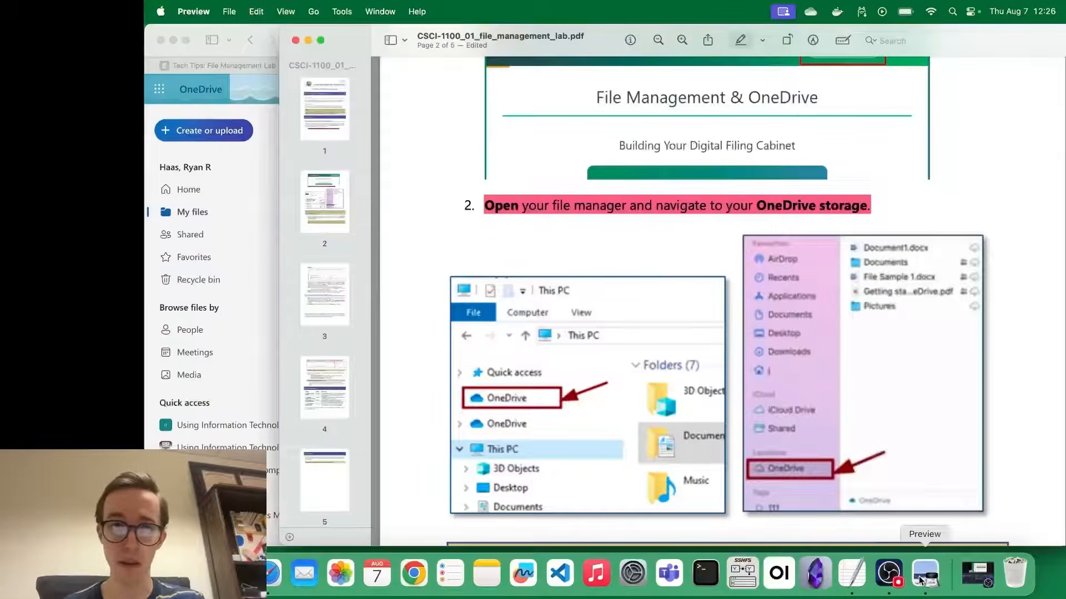
pyautogui.scroll(-3, 711, 250)
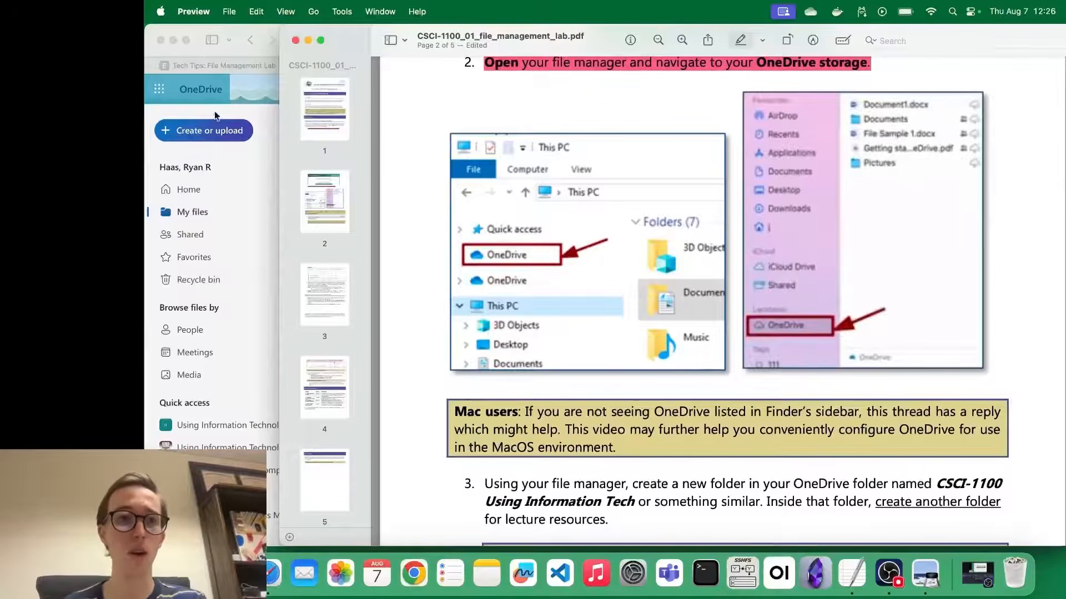
pyautogui.click(249, 87)
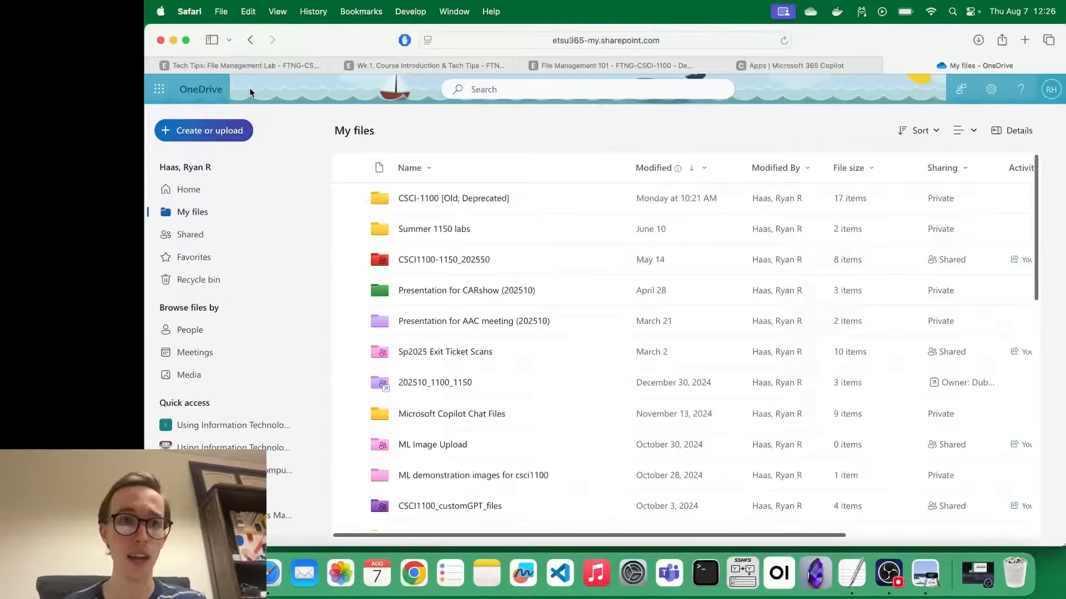
pyautogui.click(224, 137)
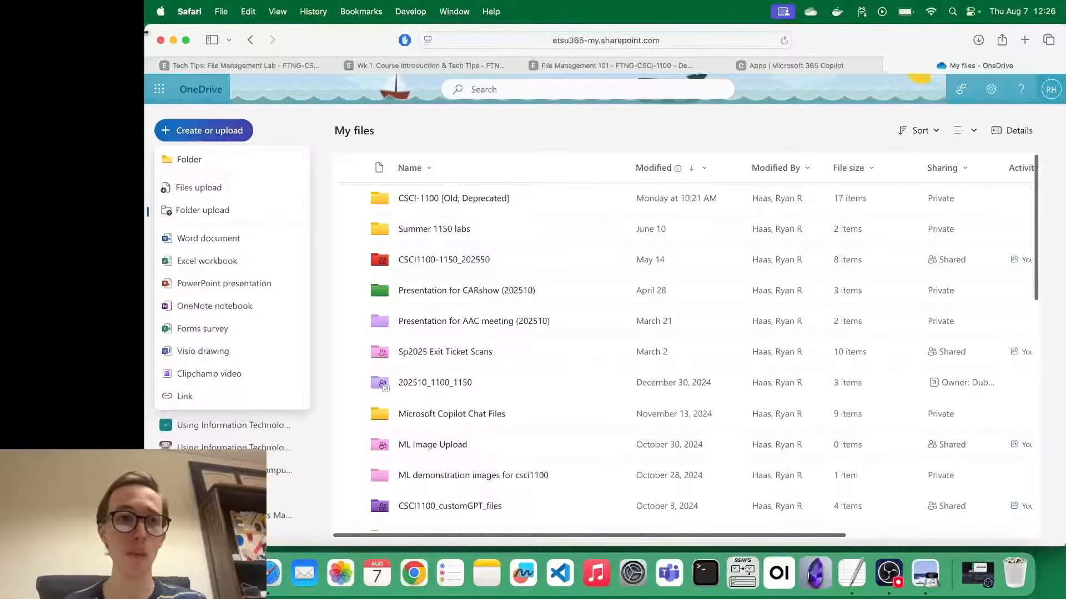
pyautogui.click(174, 40)
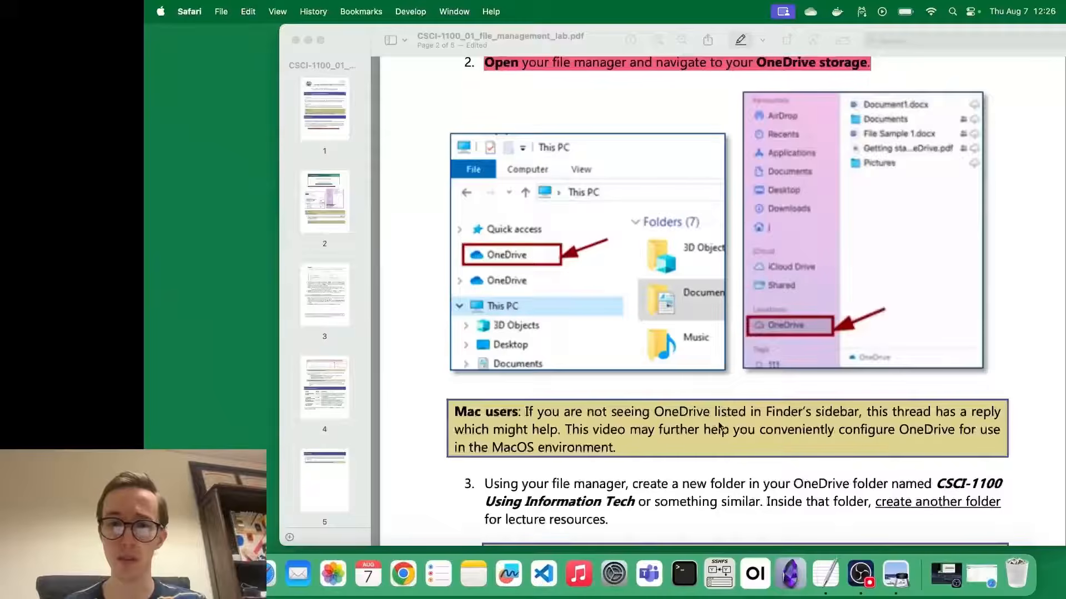
# - Open a Finder window showing the synced OneDrive folder
pyautogui.scroll(4, 733, 460)
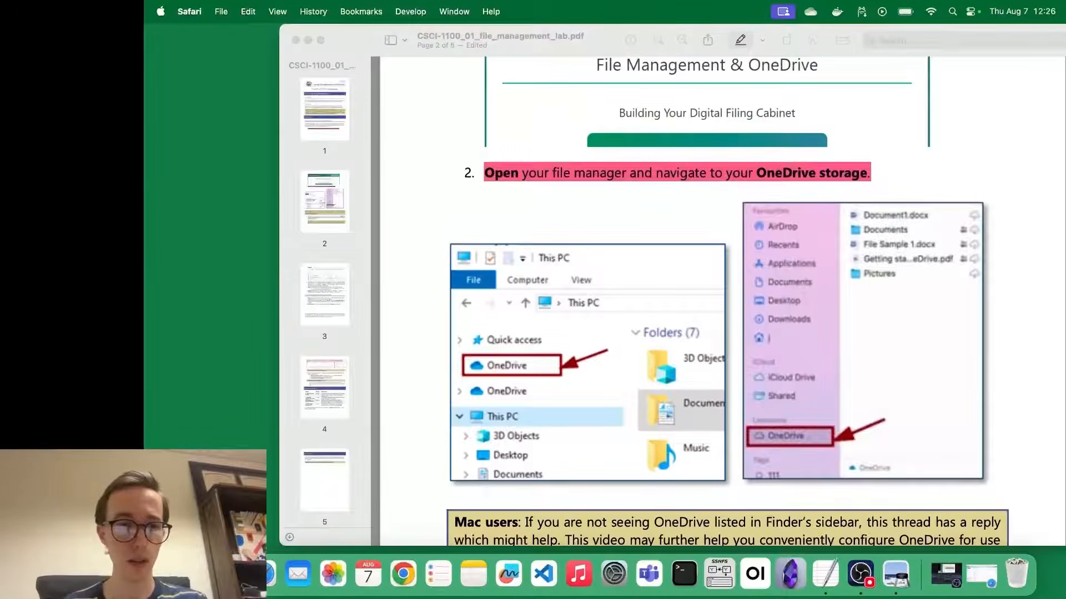
pyautogui.click(193, 574)
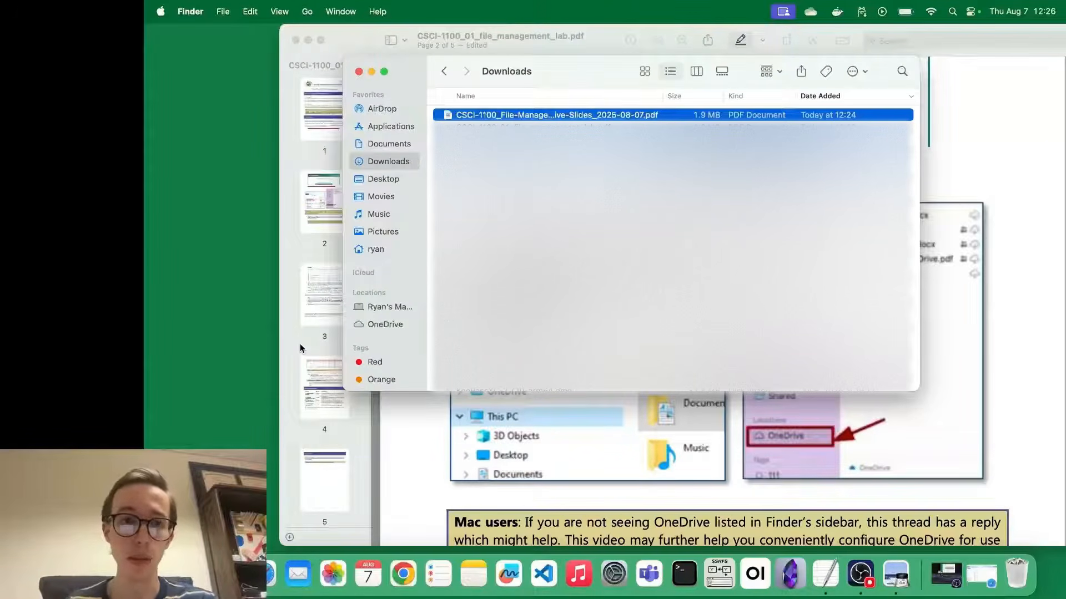
pyautogui.scroll(-3, 388, 232)
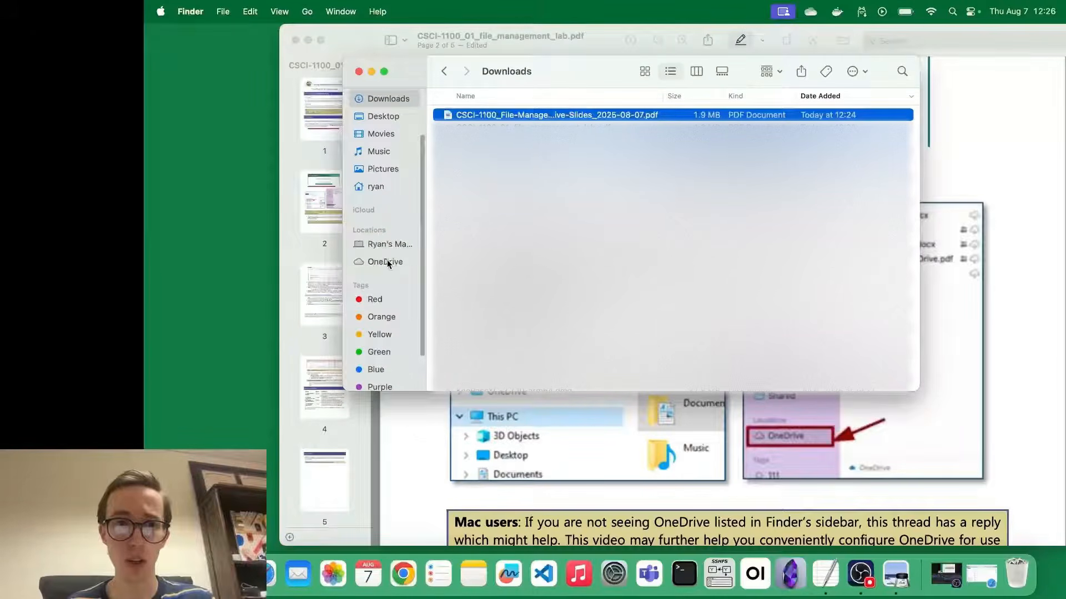
pyautogui.click(387, 264)
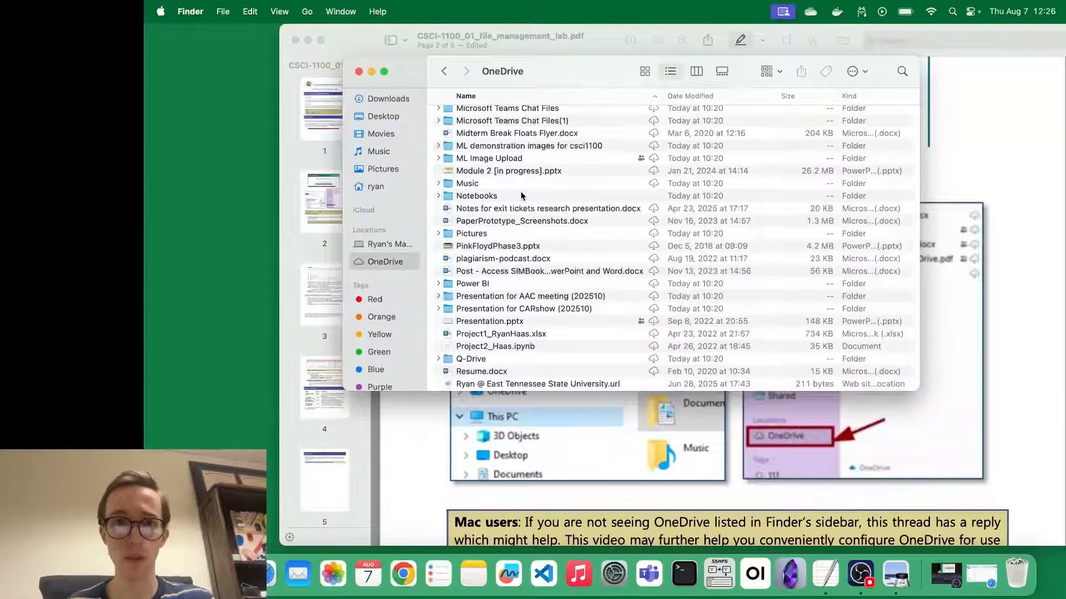
# - Move and narrow the Finder and Preview windows so they sit side by side
pyautogui.moveTo(610, 69); pyautogui.dragTo(418, 39)
pyautogui.moveTo(728, 52); pyautogui.dragTo(533, 52)
pyautogui.click(459, 142)
pyautogui.moveTo(281, 155); pyautogui.dragTo(468, 153)
pyautogui.scroll(-10, 746, 292)
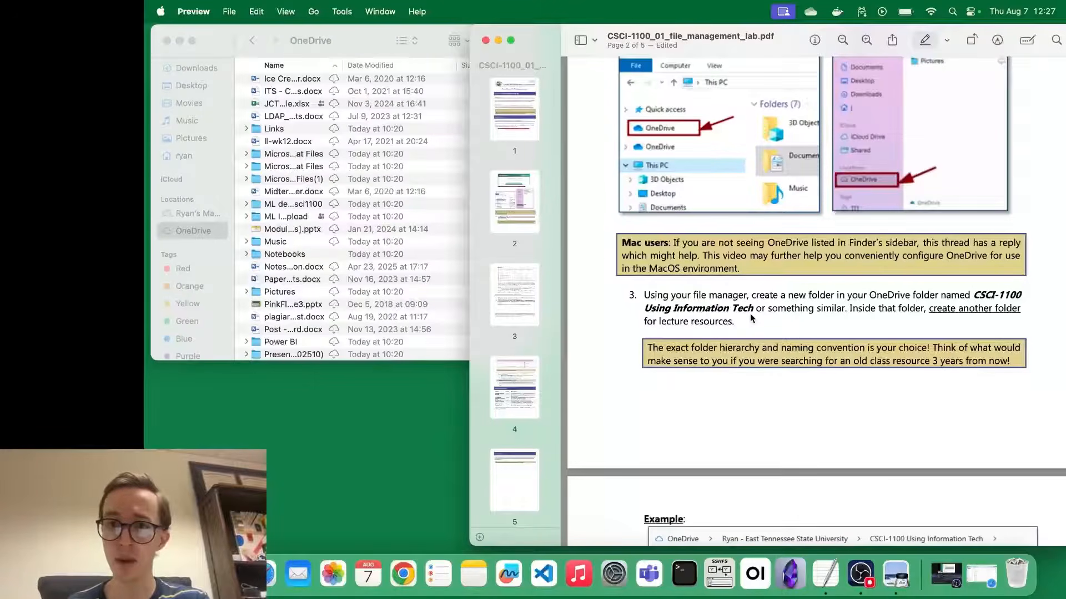
# - Highlight step 3's paragraph in pink, then widen the OneDrive Finder window to show full names
pyautogui.moveTo(736, 324); pyautogui.dragTo(617, 298)
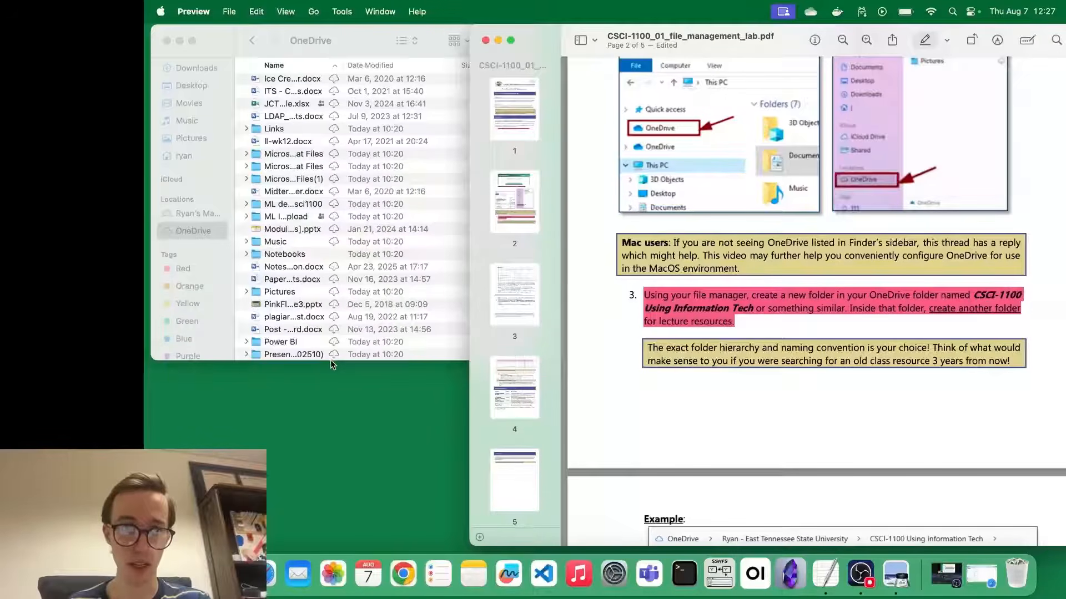
pyautogui.click(362, 352)
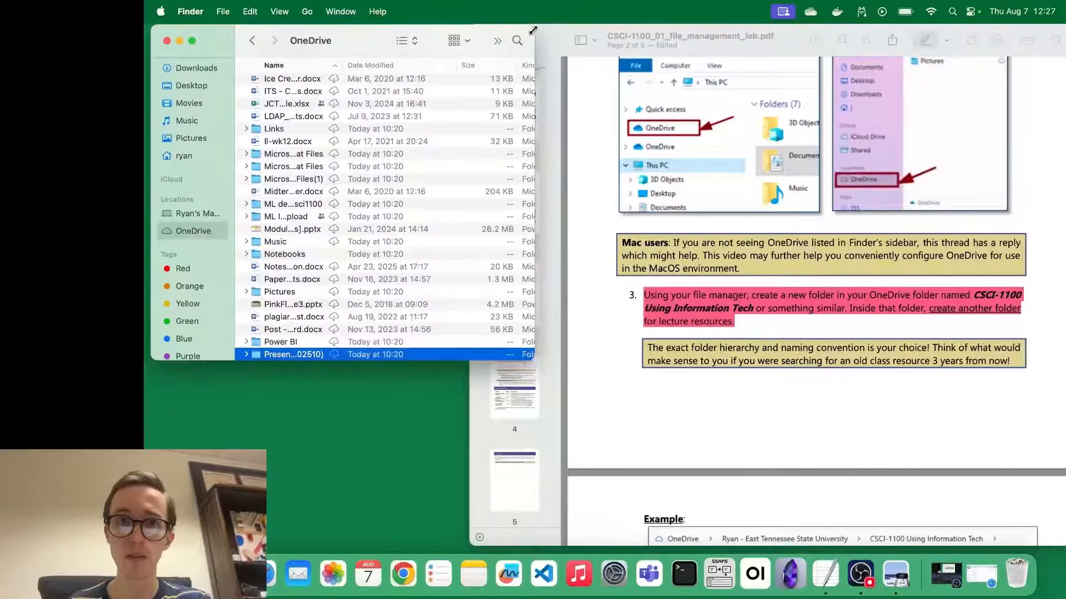
pyautogui.moveTo(533, 30); pyautogui.dragTo(711, 30)
pyautogui.click(640, 41)
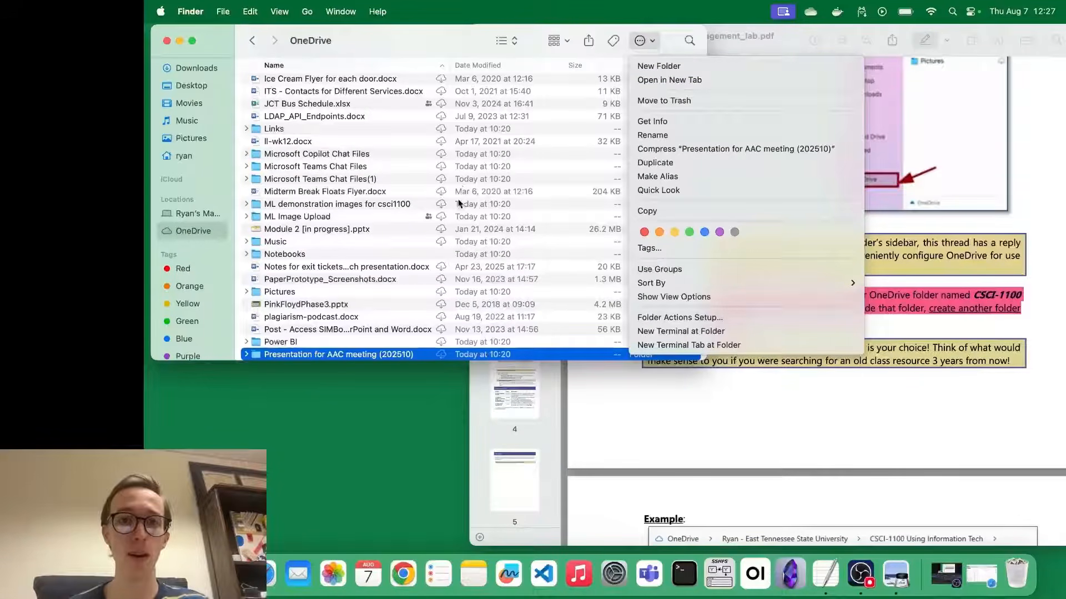
# - Create a new untitled folder in OneDrive and start naming it CSCI-1100 Using Information Tech
pyautogui.click(654, 66)
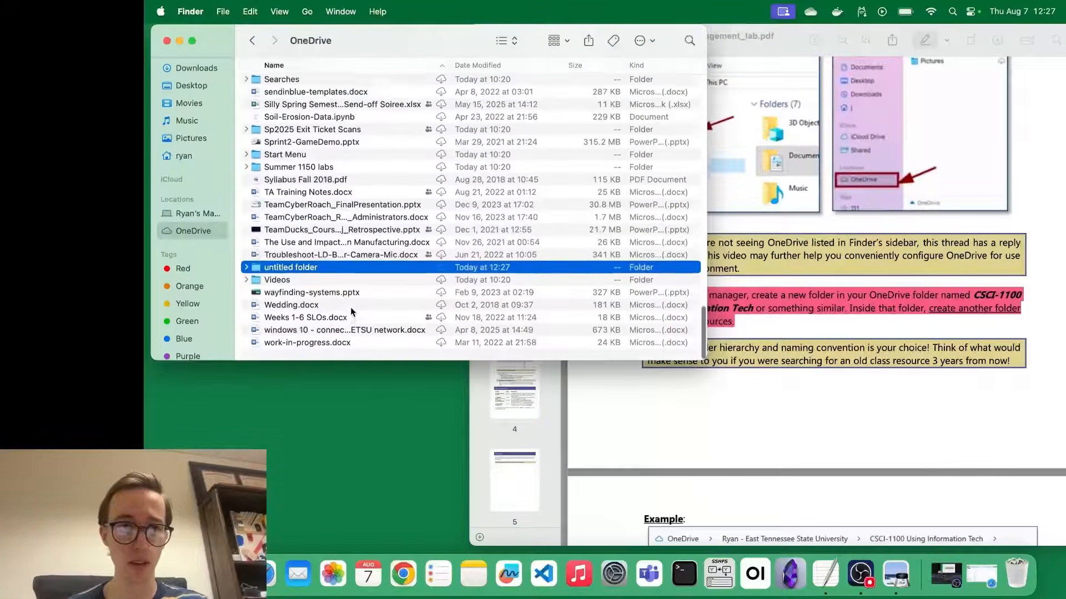
pyautogui.rightClick(284, 274)
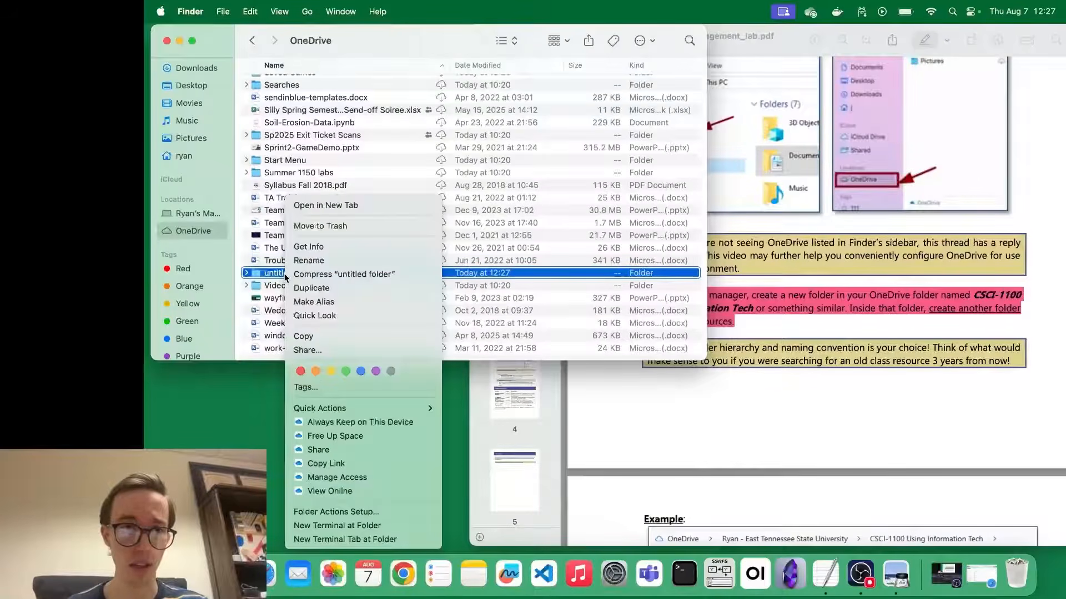
pyautogui.click(326, 260)
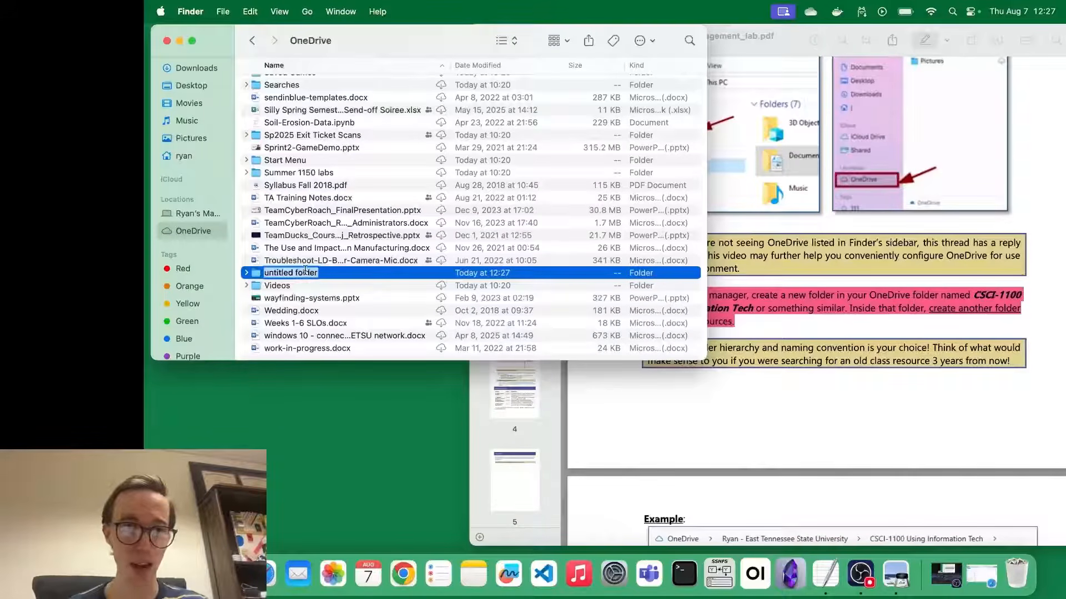
pyautogui.rightClick(304, 272)
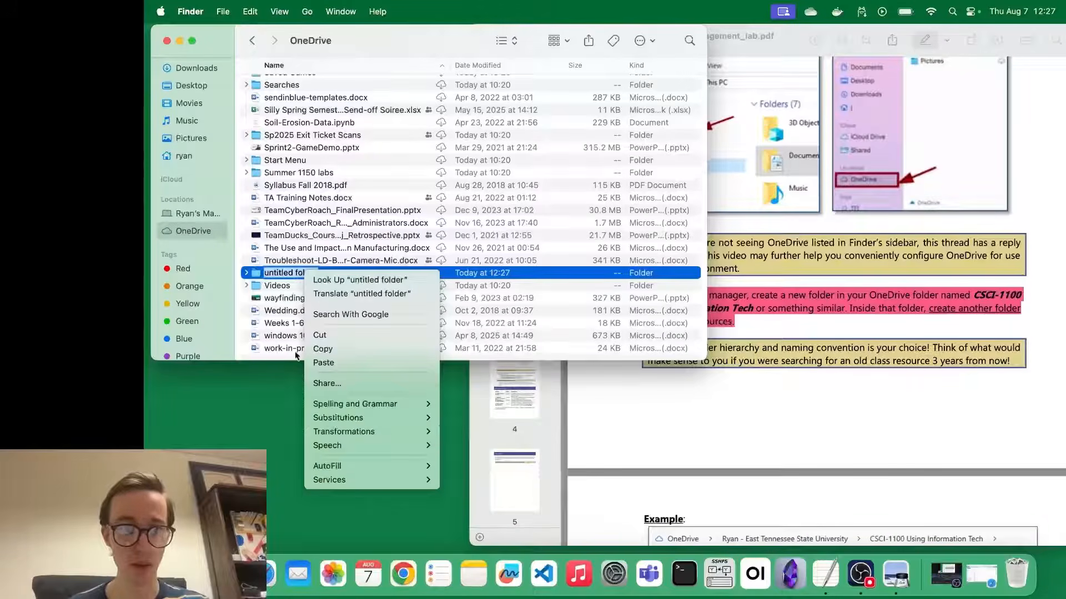
pyautogui.click(285, 271)
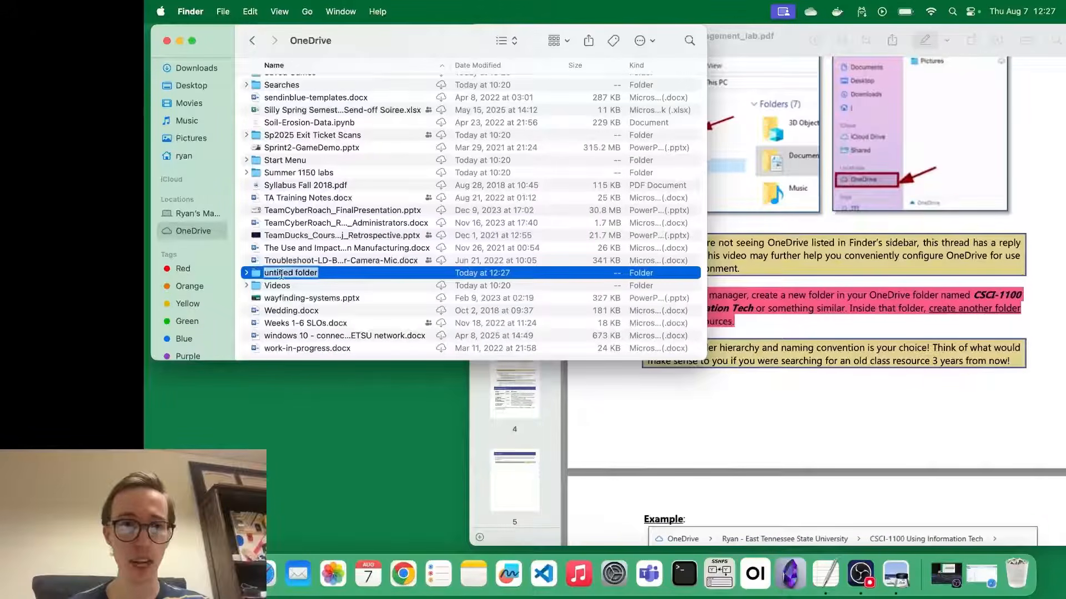
pyautogui.write('CSCI')
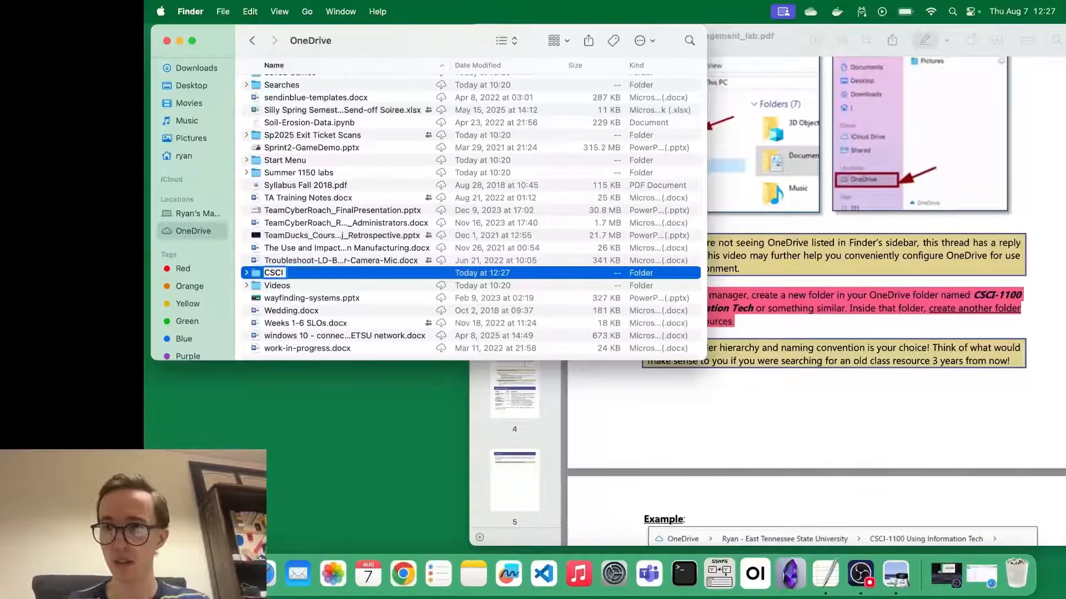
pyautogui.write('-1100 Using Infor')
# - Finish naming the folder CSCI-1100 Using Information Tech and open it
pyautogui.write('ech')
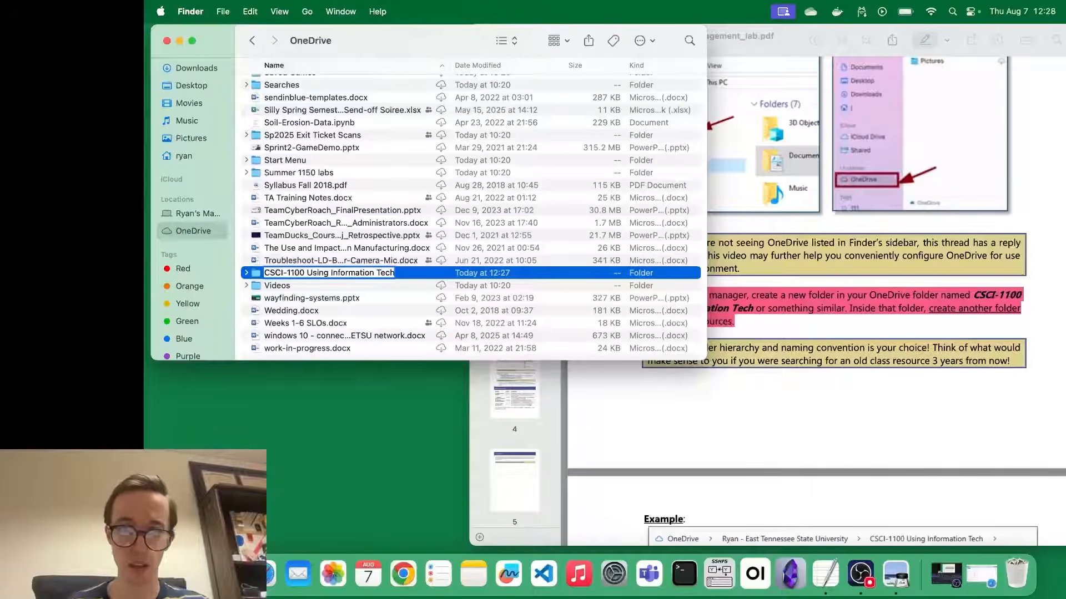
pyautogui.press('Return')
pyautogui.scroll(10, 236, 126)
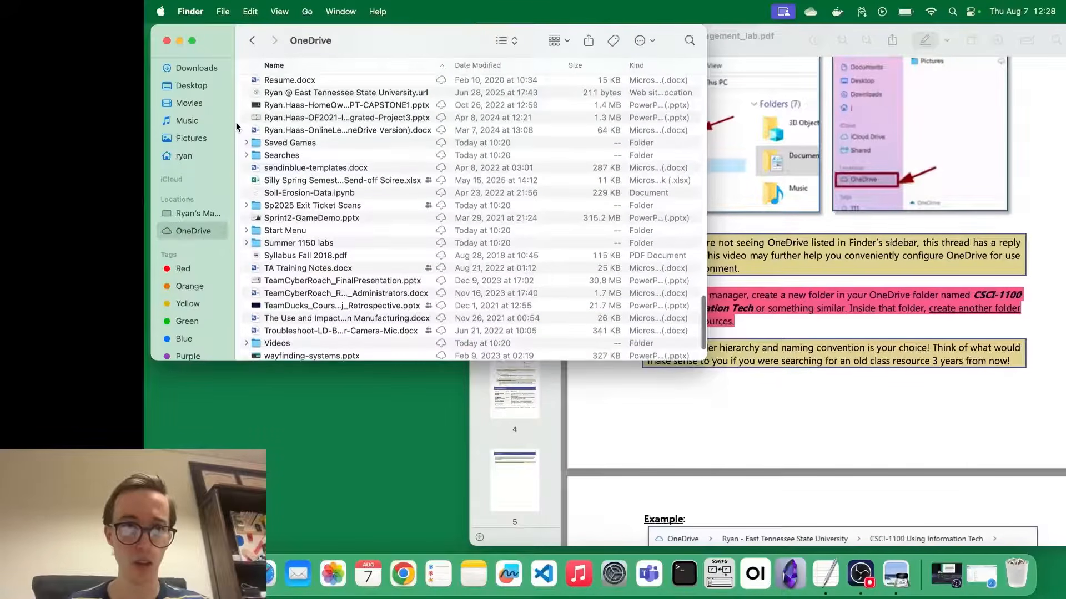
pyautogui.scroll(15, 236, 127)
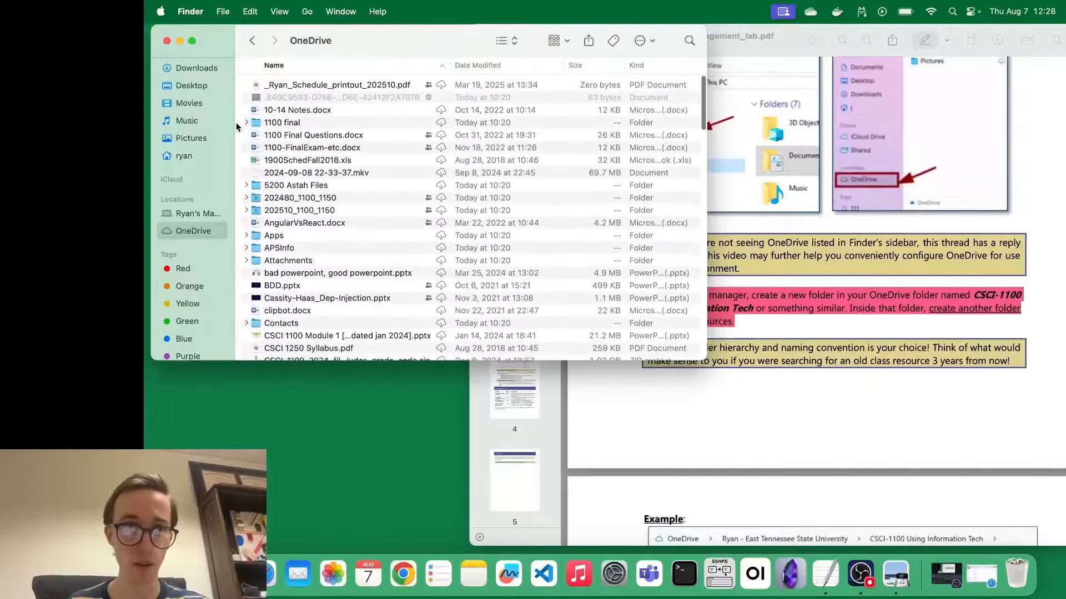
pyautogui.scroll(-4, 315, 238)
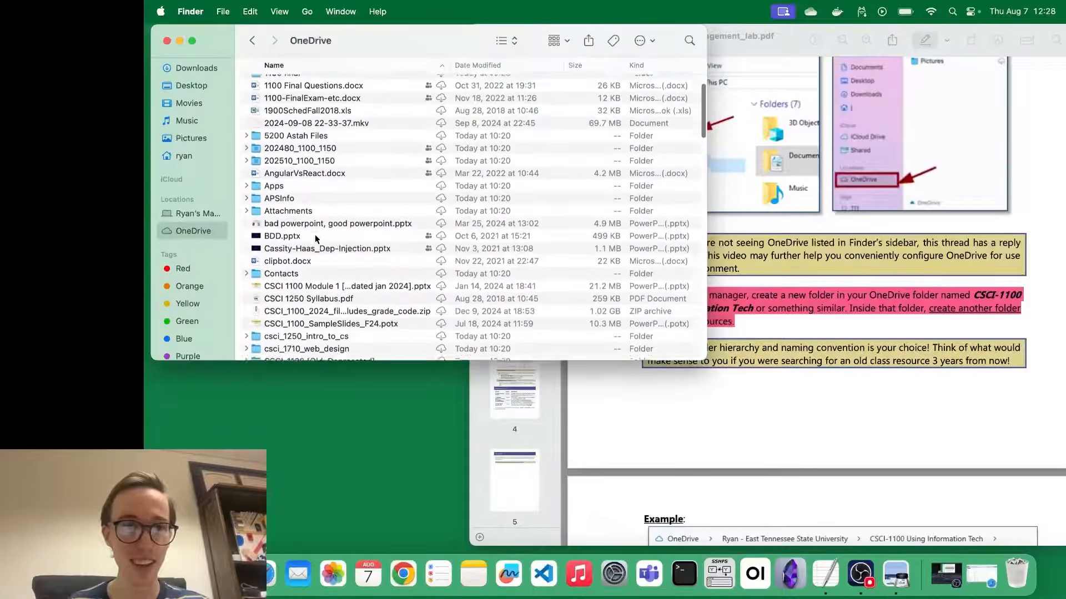
pyautogui.scroll(-3, 315, 234)
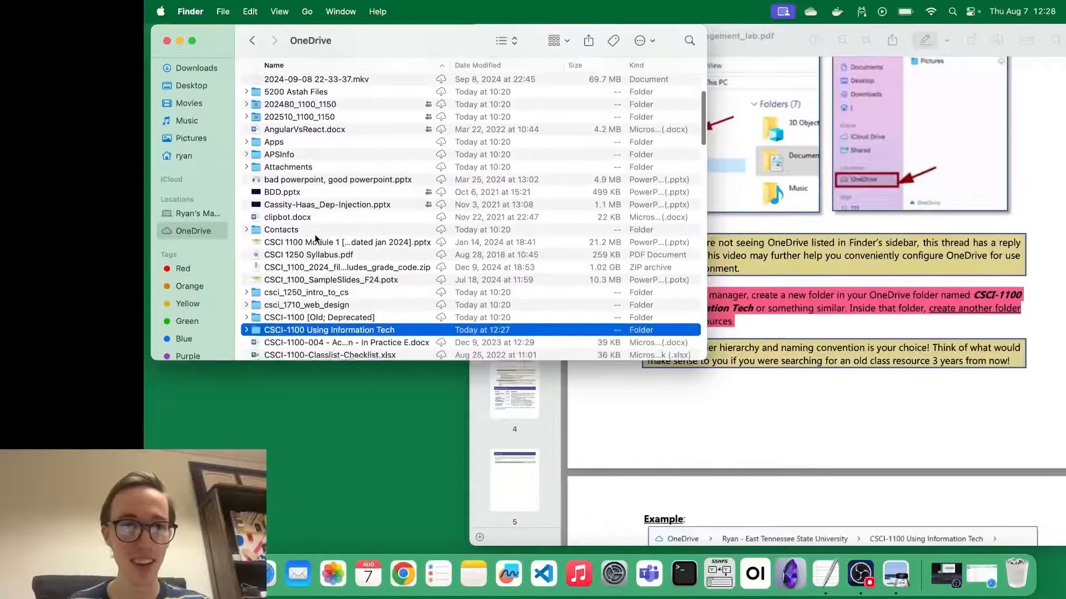
pyautogui.doubleClick(305, 331)
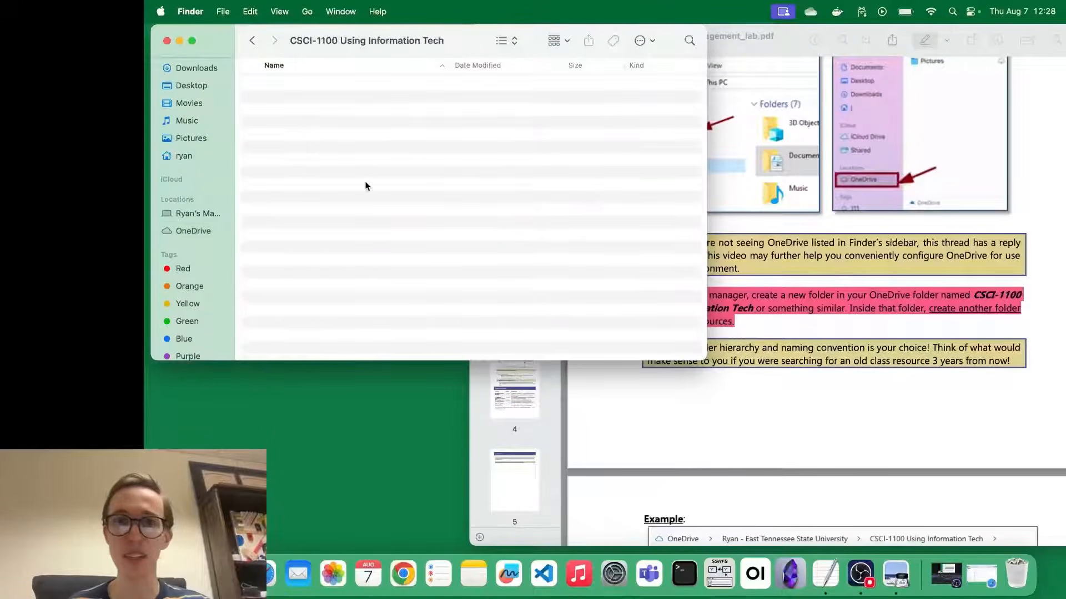
# - Scroll through the lab instructions PDF
pyautogui.click(811, 212)
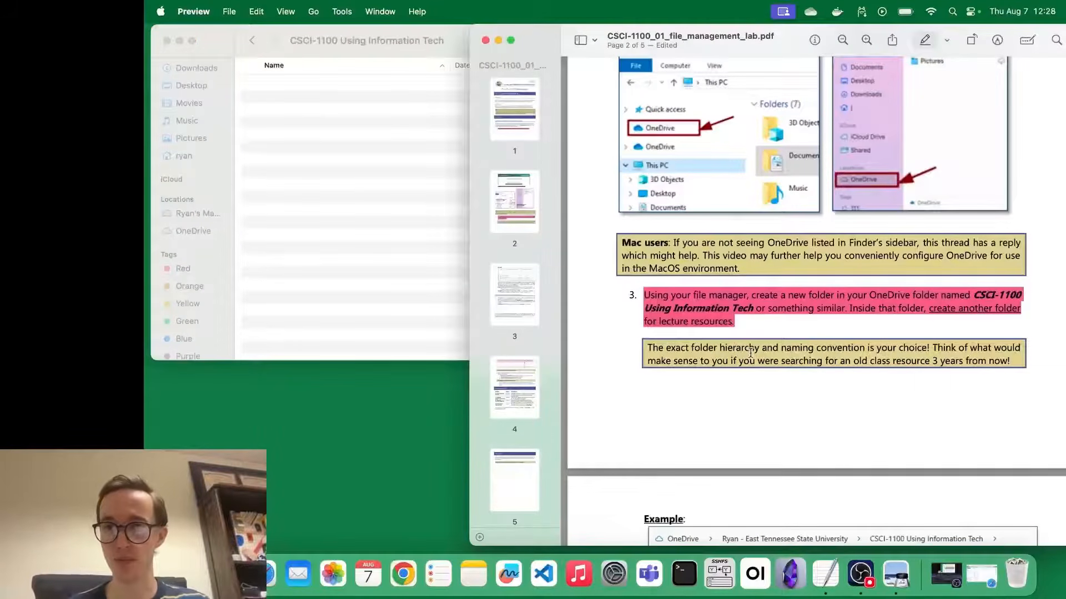
pyautogui.scroll(-3, 750, 353)
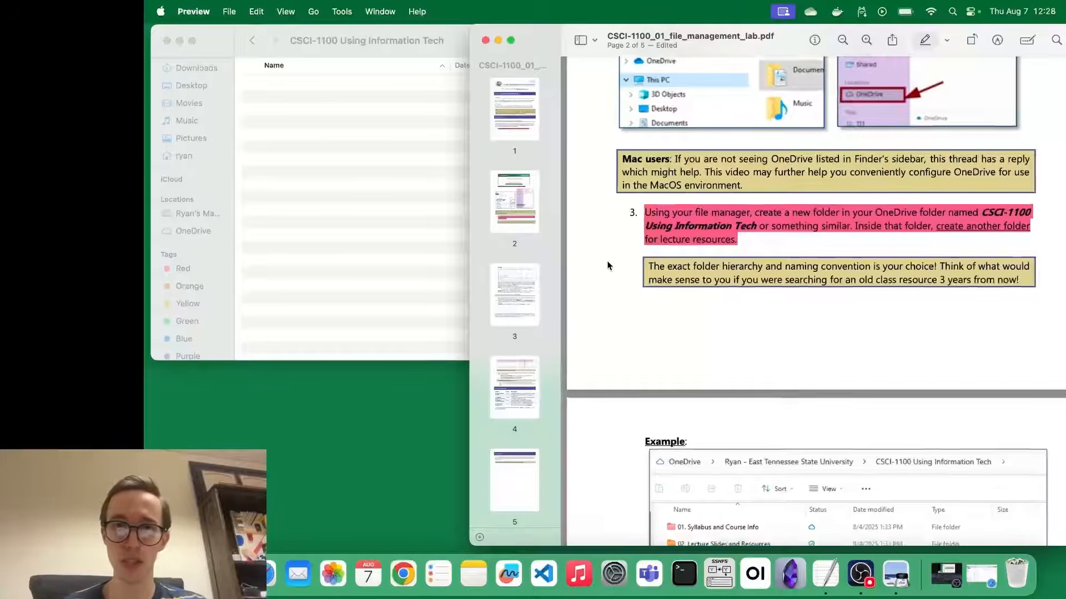
pyautogui.scroll(5, 588, 269)
# - Go back to the OneDrive listing and reopen the CSCI-1100 Using Information Tech folder
pyautogui.click(339, 157)
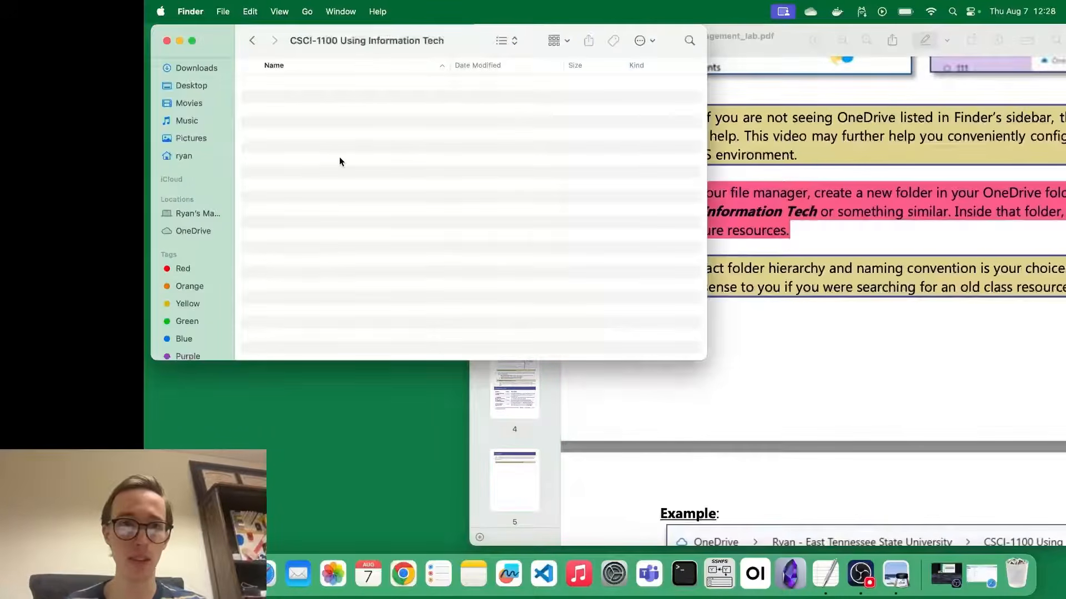
pyautogui.click(253, 39)
pyautogui.scroll(4, 315, 195)
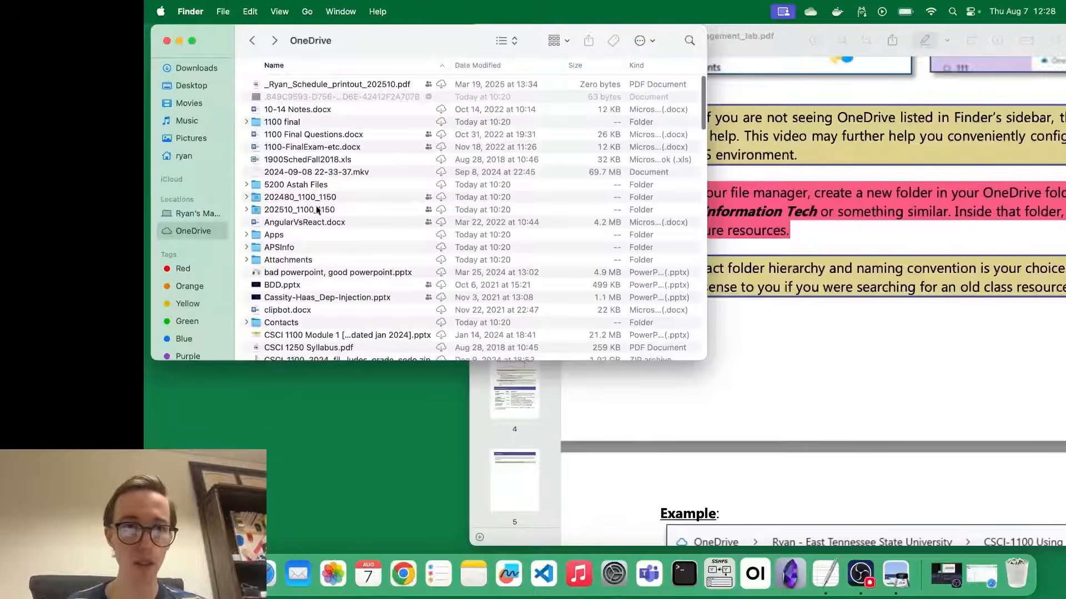
pyautogui.scroll(-3, 315, 255)
pyautogui.scroll(-1, 316, 255)
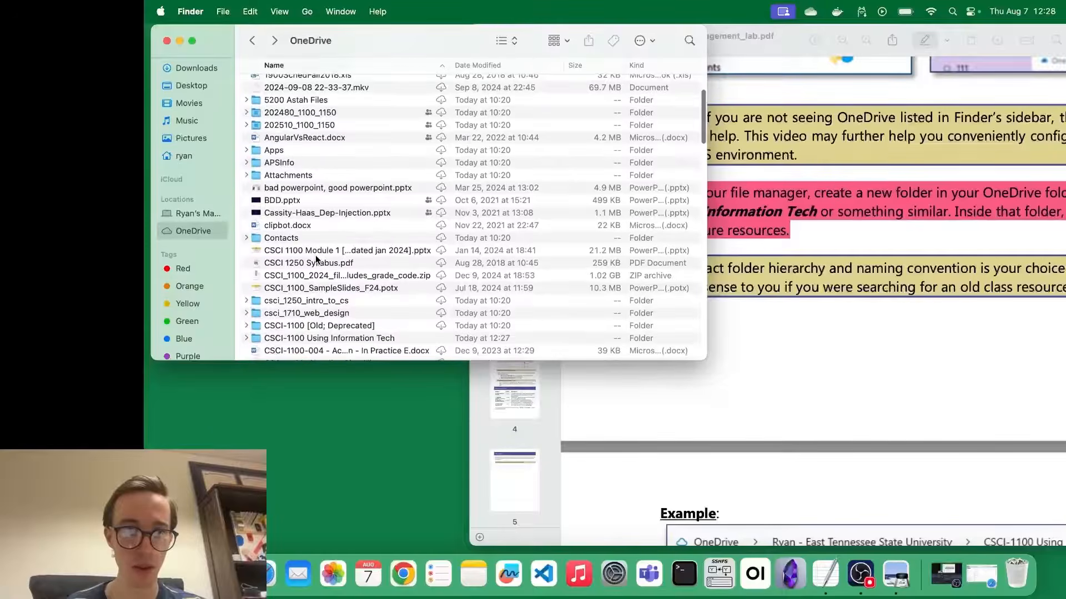
pyautogui.click(290, 327)
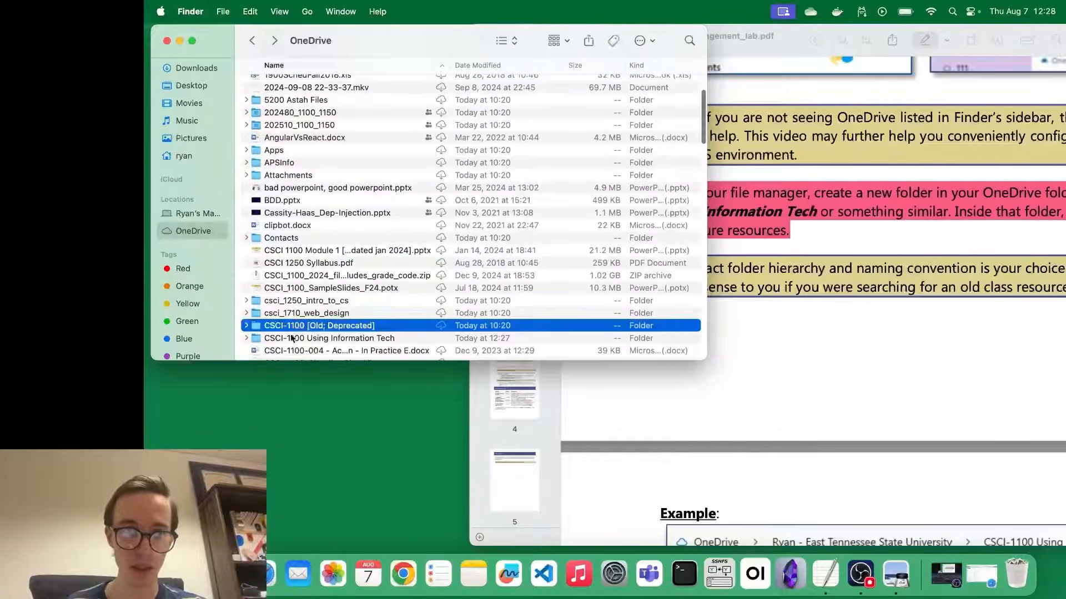
pyautogui.click(294, 339)
pyautogui.scroll(-4, 295, 340)
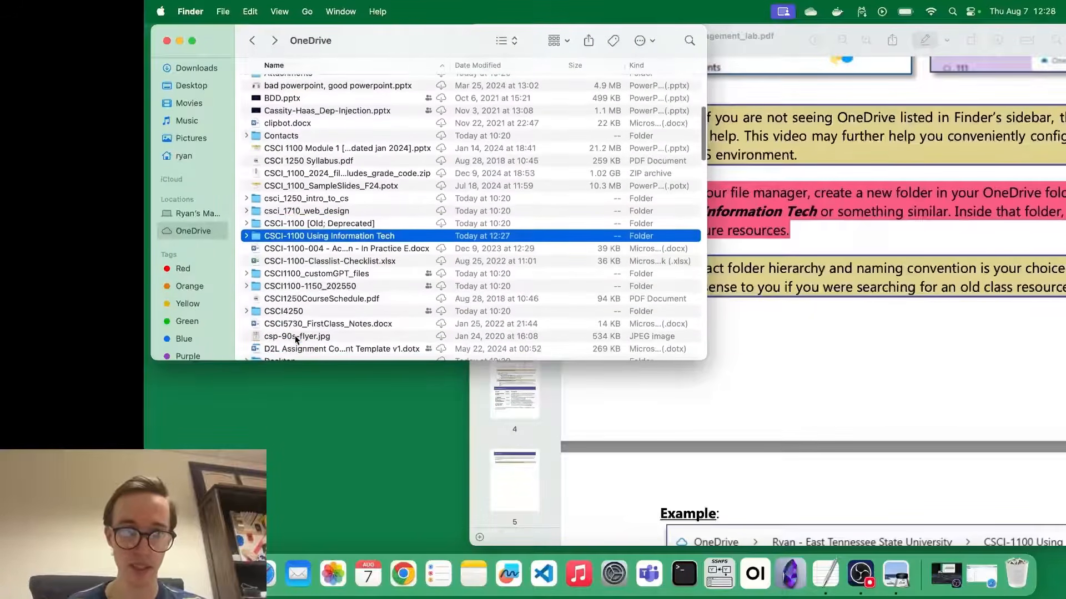
pyautogui.doubleClick(287, 235)
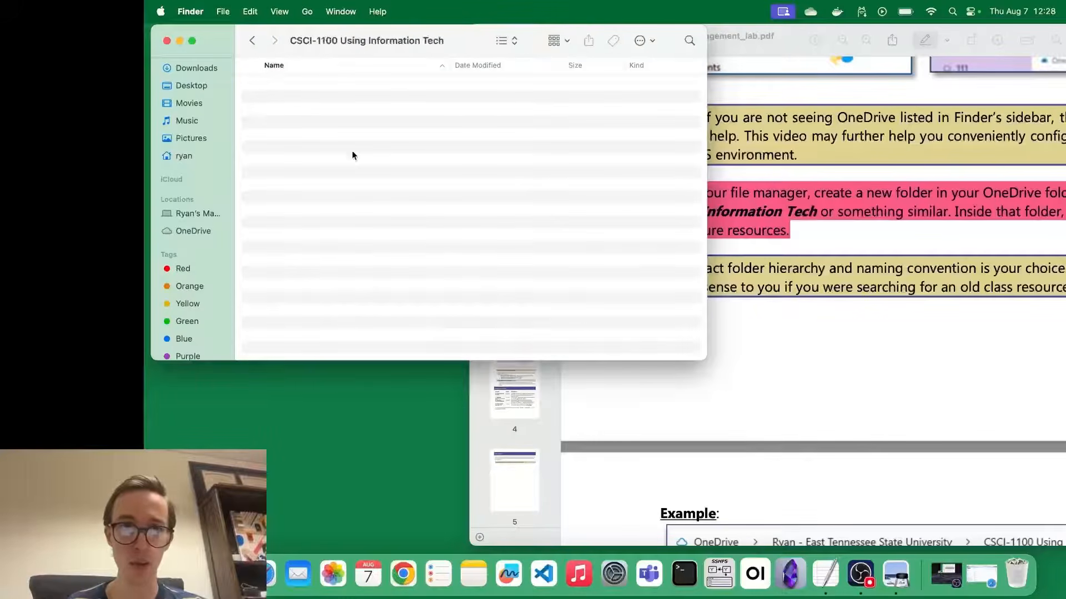
pyautogui.click(270, 574)
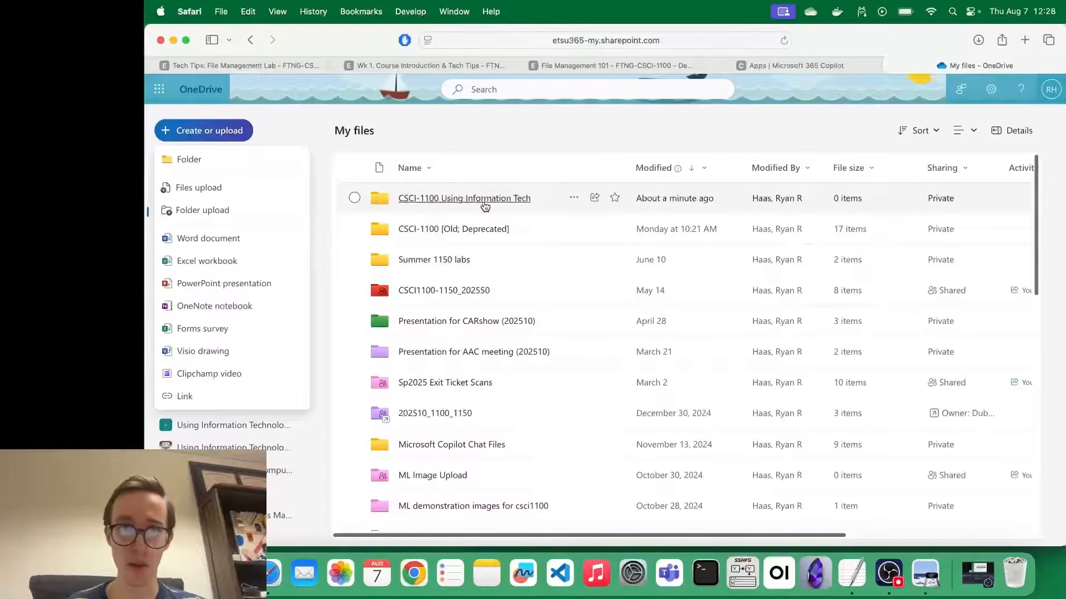
# - View the CSCI-1100 Using Information Tech folder on OneDrive web, cancelling the new-folder dialog
pyautogui.click(196, 575)
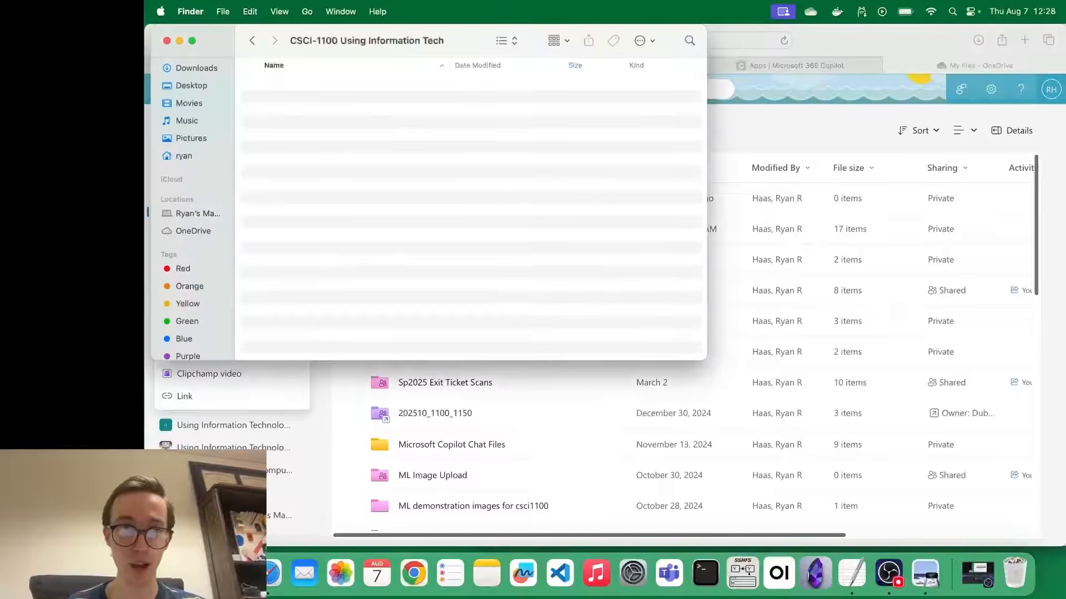
pyautogui.click(179, 41)
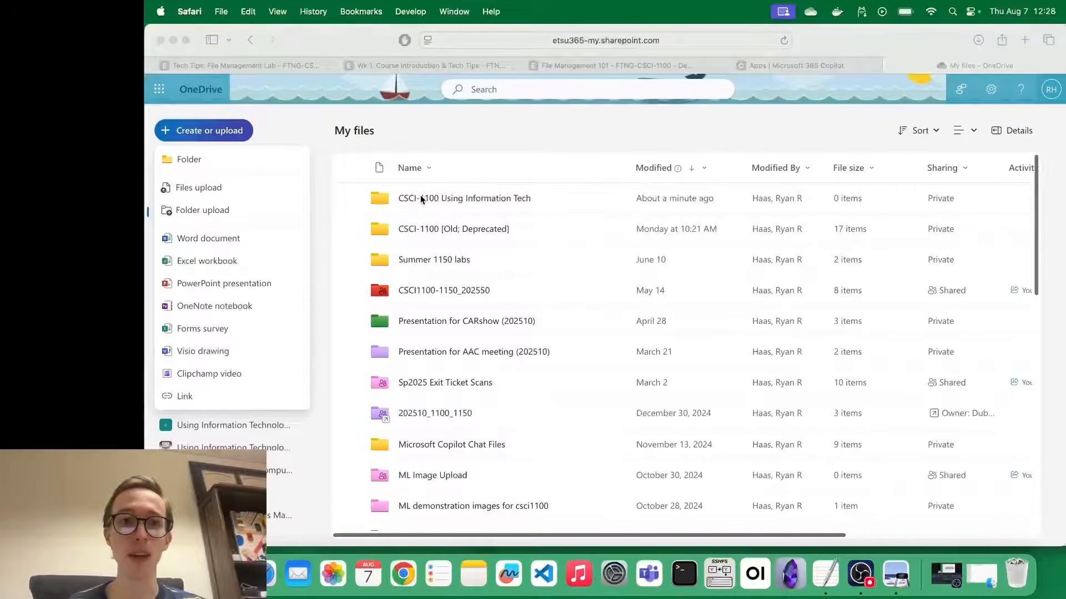
pyautogui.click(459, 198)
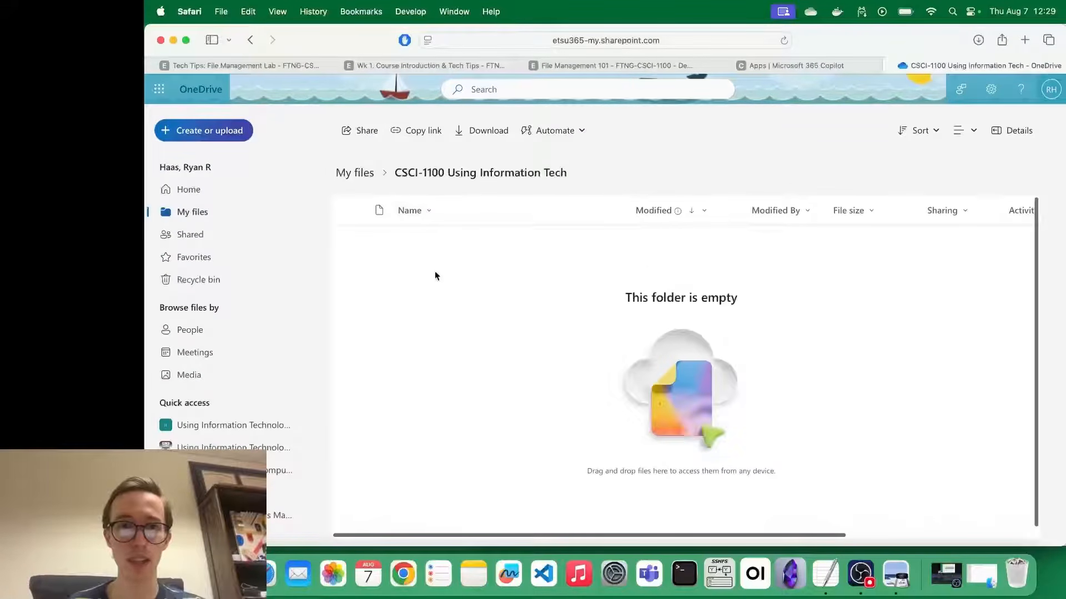
pyautogui.click(201, 133)
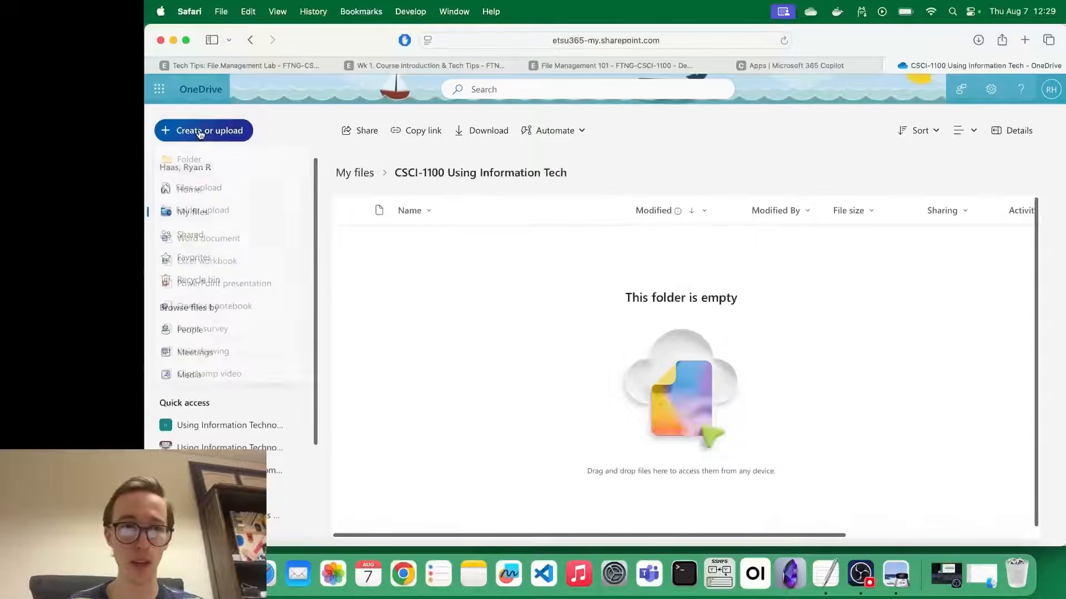
pyautogui.click(208, 161)
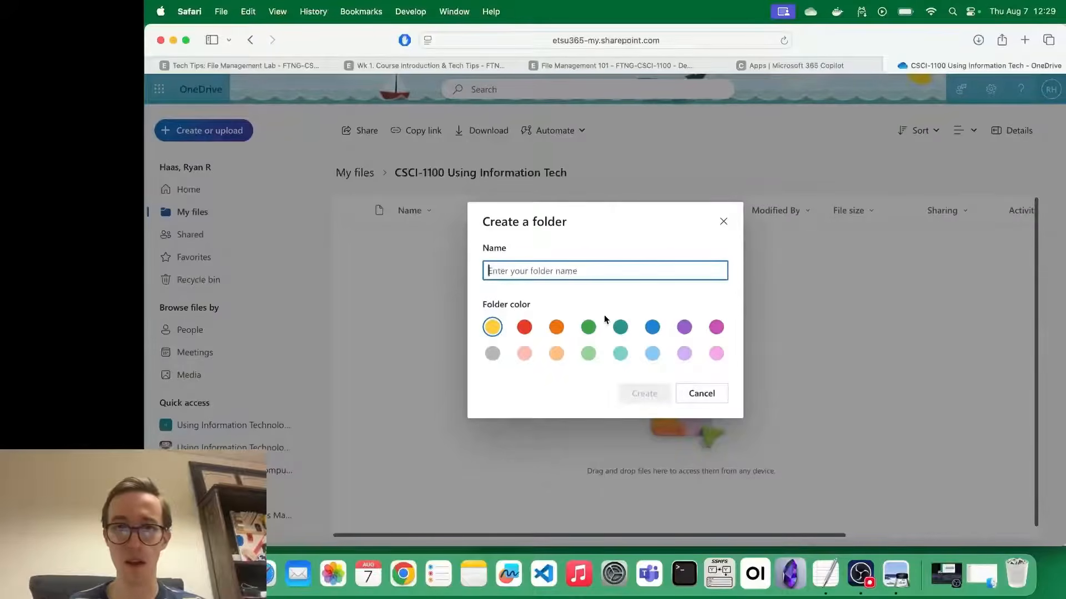
pyautogui.click(723, 221)
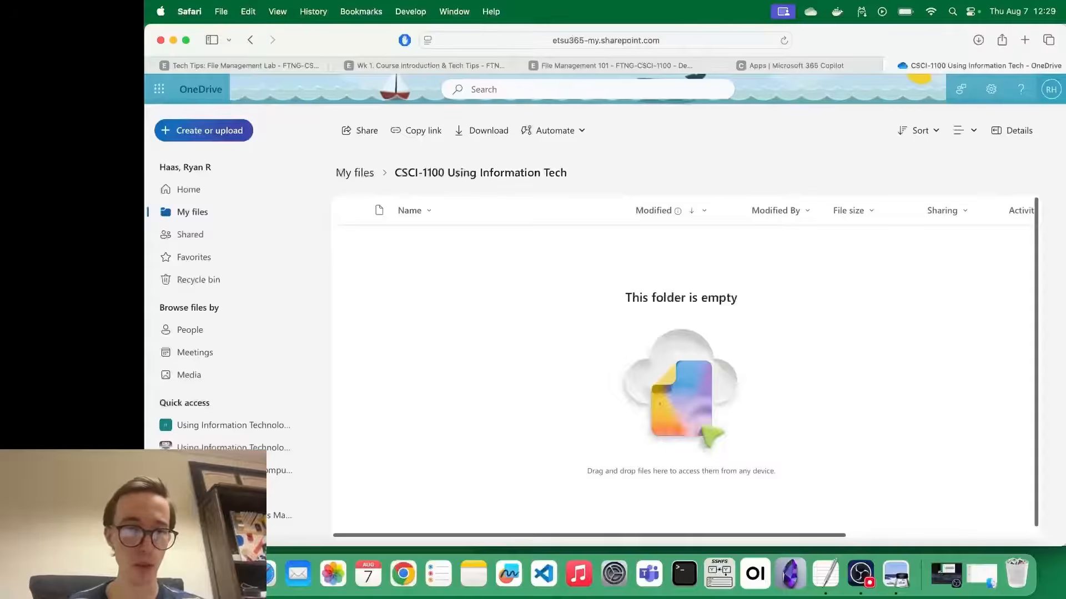
pyautogui.click(981, 574)
# - Add a 'Lecture resources and slides' subfolder inside the CSCI-1100 course folder
pyautogui.rightClick(337, 132)
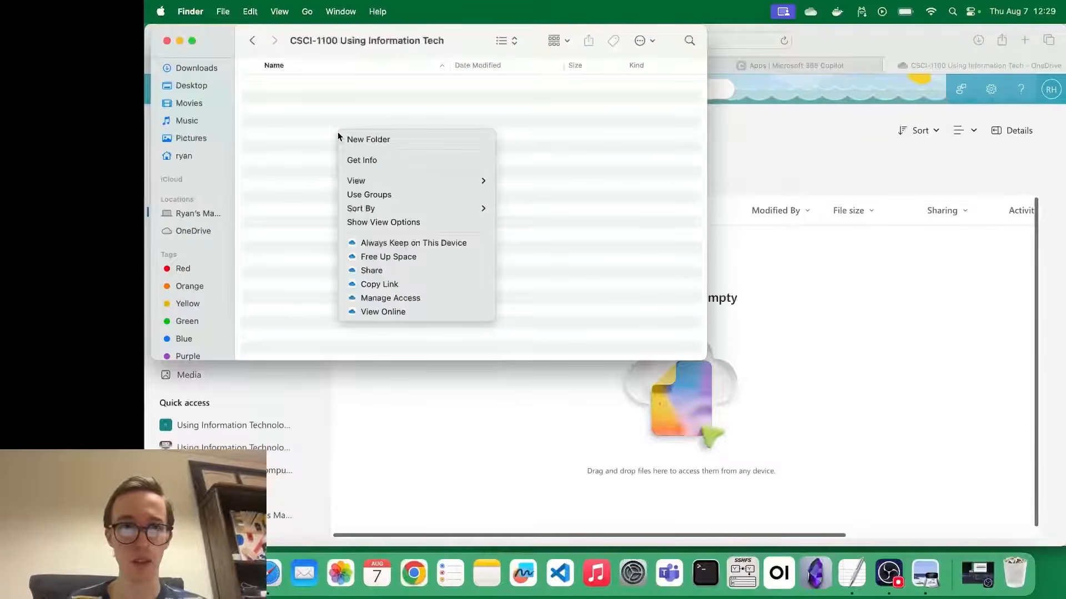
pyautogui.rightClick(299, 123)
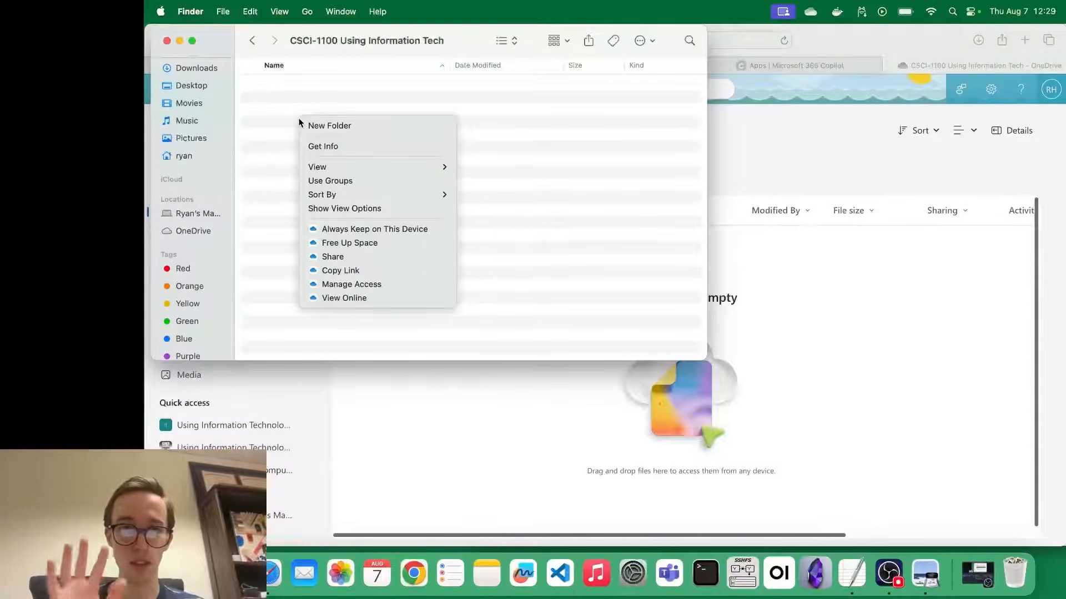
pyautogui.click(334, 126)
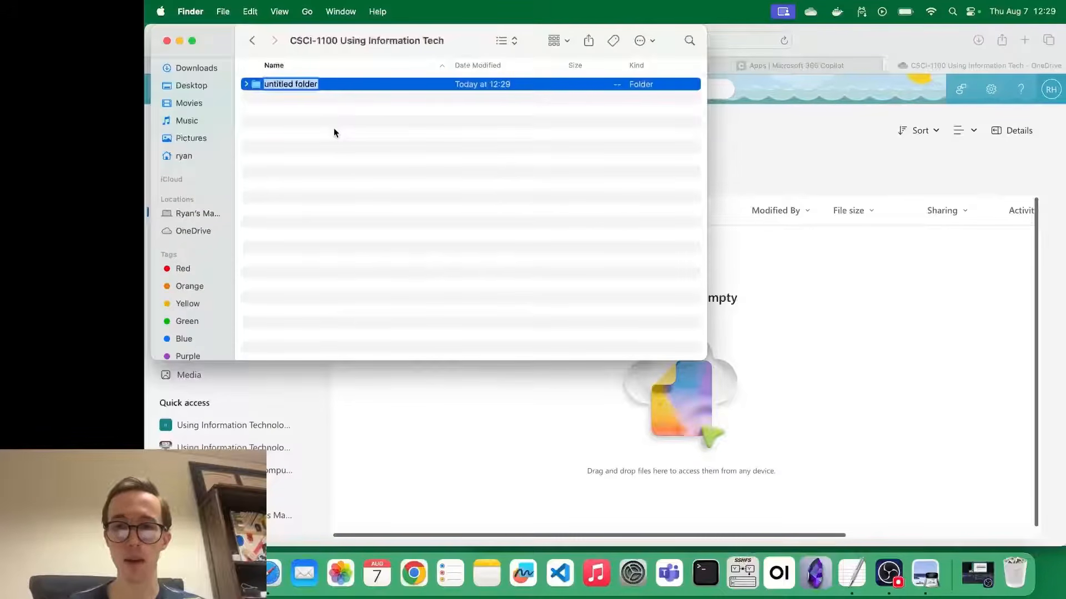
pyautogui.write('Lecture resources')
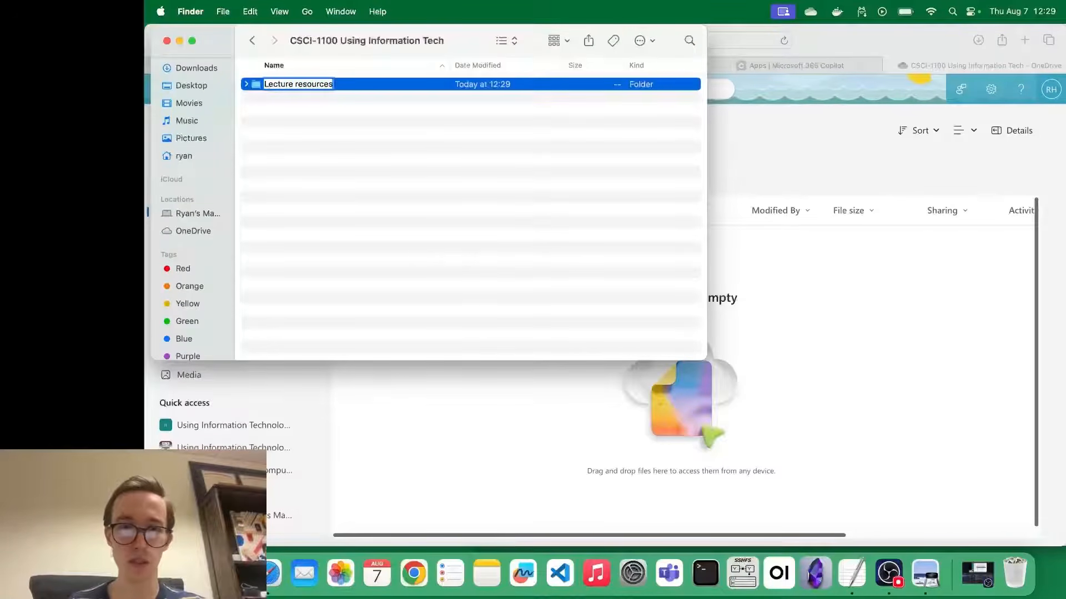
pyautogui.write(' and slides')
pyautogui.press('Return')
pyautogui.click(452, 190)
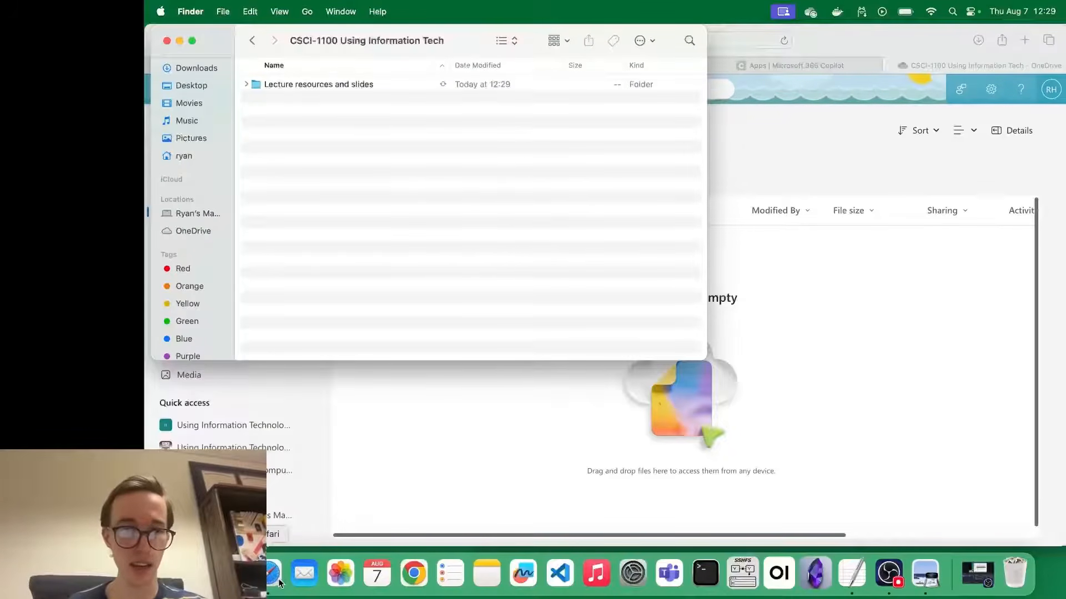
pyautogui.click(925, 574)
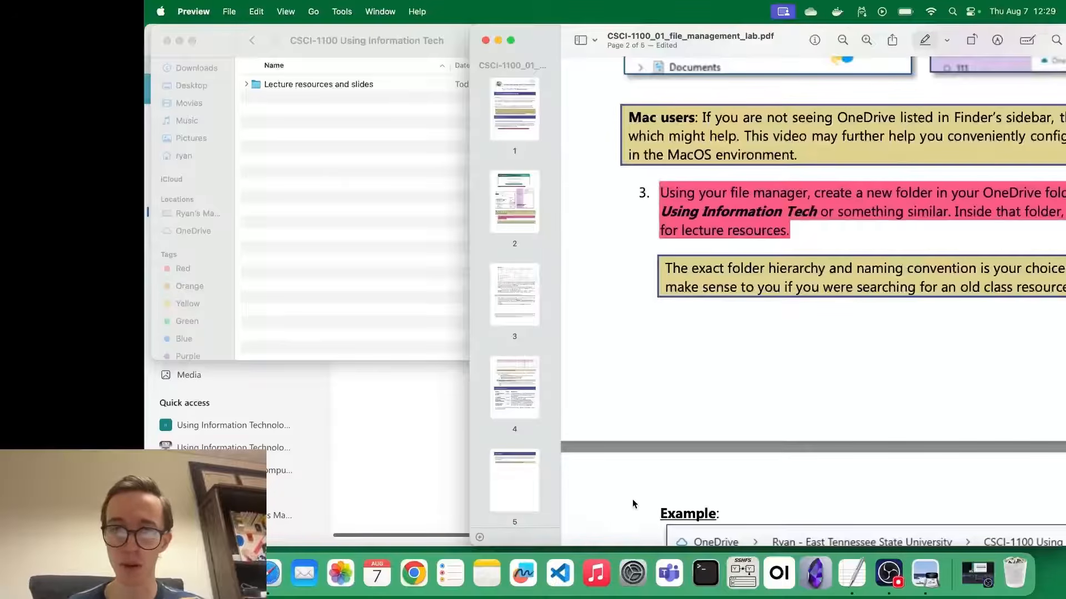
pyautogui.scroll(-3, 647, 358)
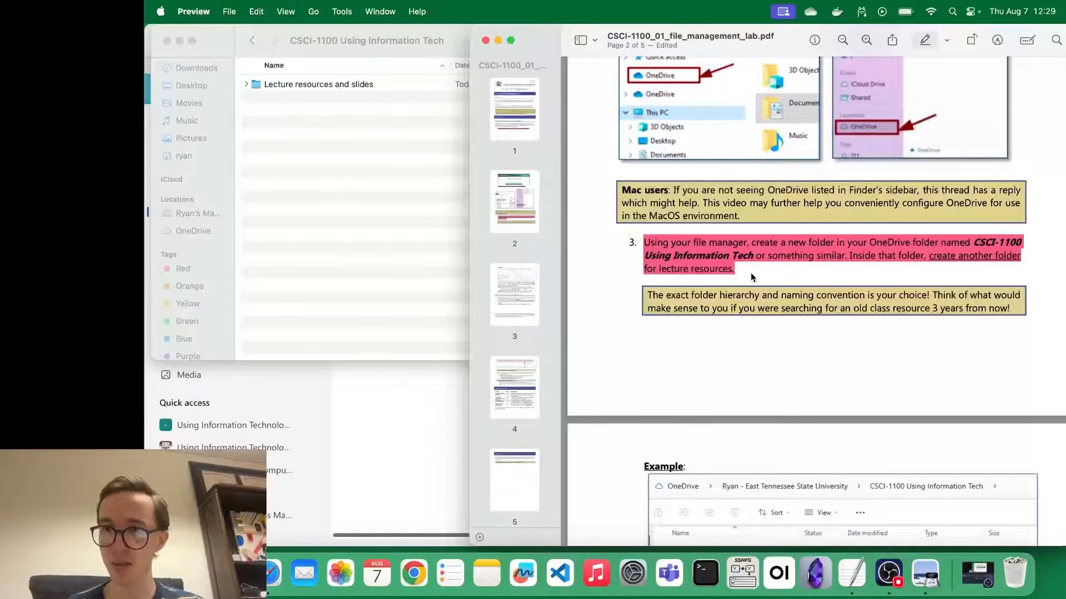
pyautogui.scroll(-1, 751, 272)
pyautogui.moveTo(670, 259); pyautogui.dragTo(1011, 275)
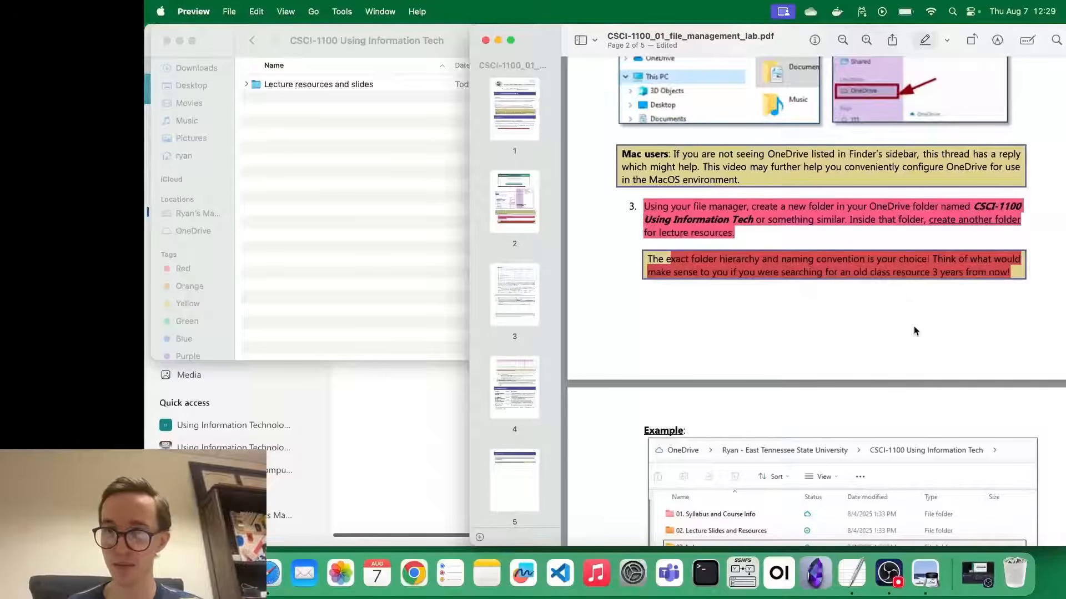
pyautogui.press('super+z')
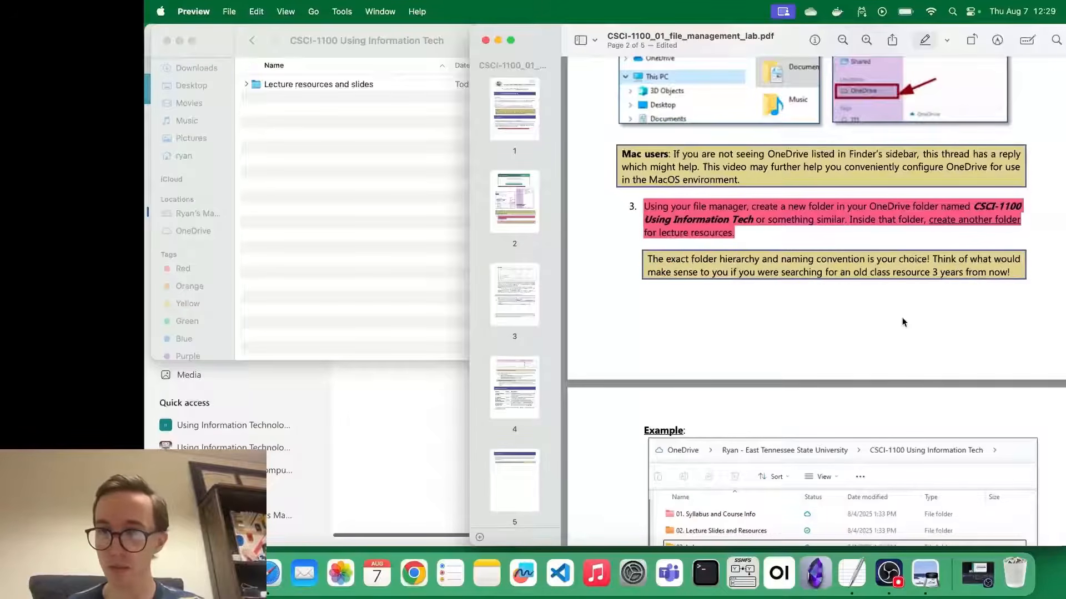
pyautogui.scroll(-3, 819, 275)
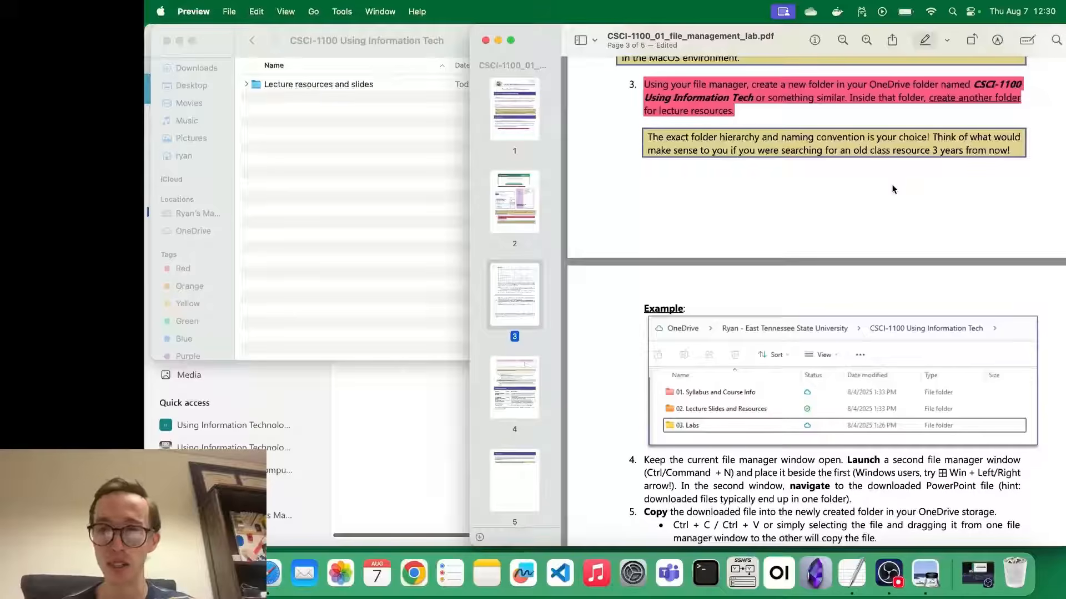
pyautogui.scroll(-3, 804, 411)
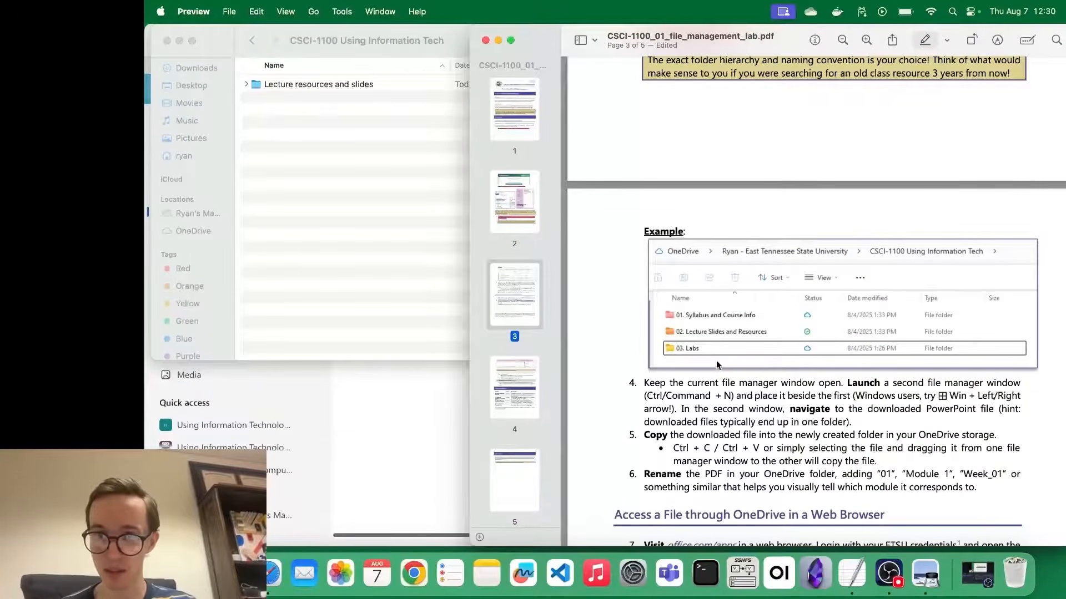
pyautogui.scroll(6, 716, 360)
pyautogui.scroll(-3, 698, 365)
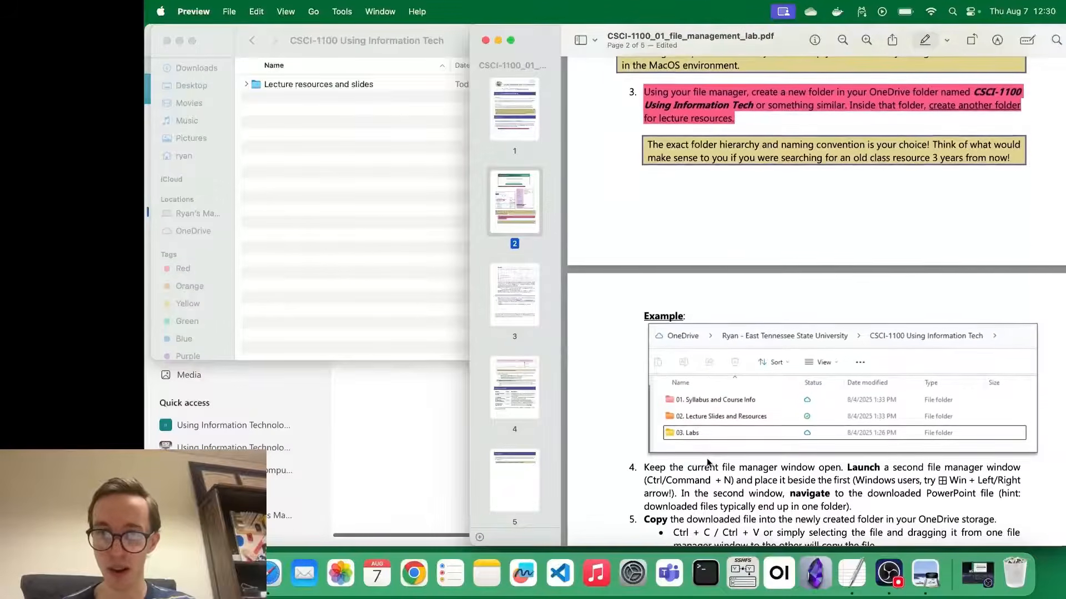
pyautogui.scroll(3, 711, 154)
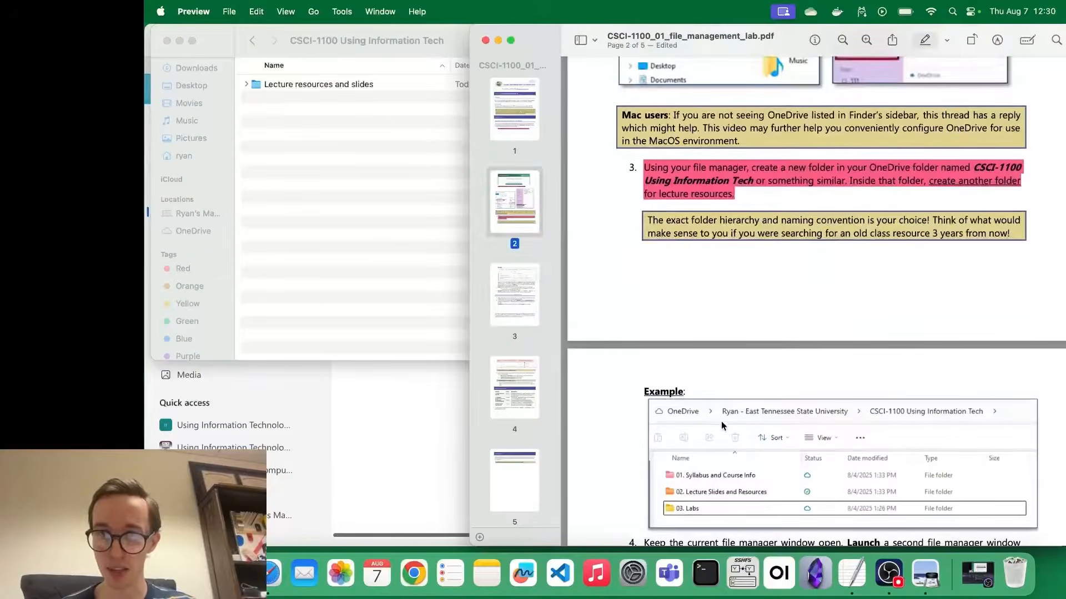
pyautogui.click(291, 114)
# - Rename the Lecture resources and slides folder to '02. Lecture resources and slides'
pyautogui.click(288, 91)
pyautogui.rightClick(289, 93)
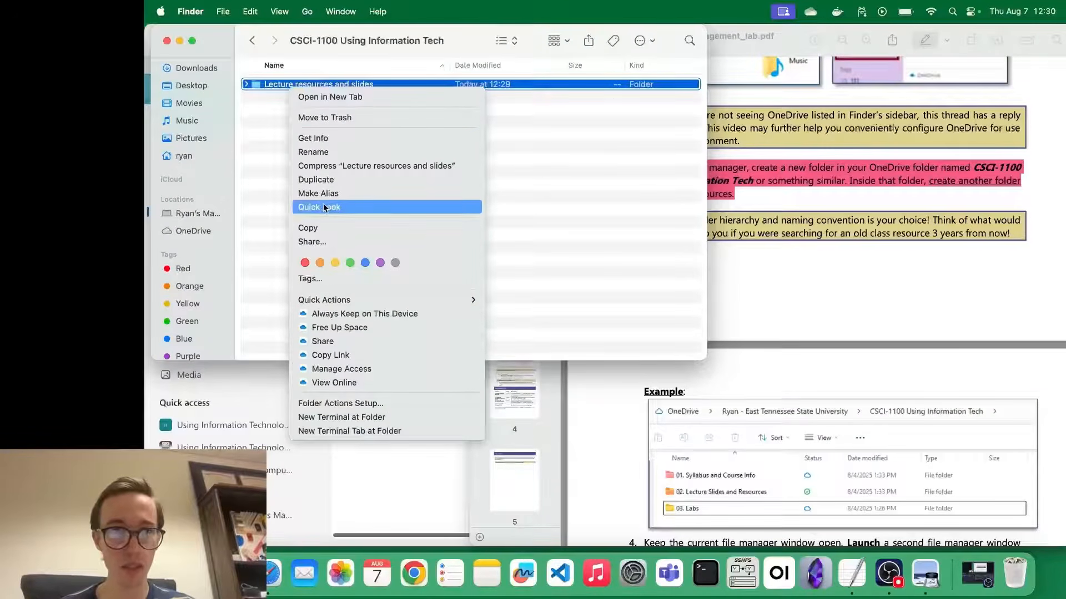
pyautogui.click(321, 158)
pyautogui.press('Left')
pyautogui.write('02')
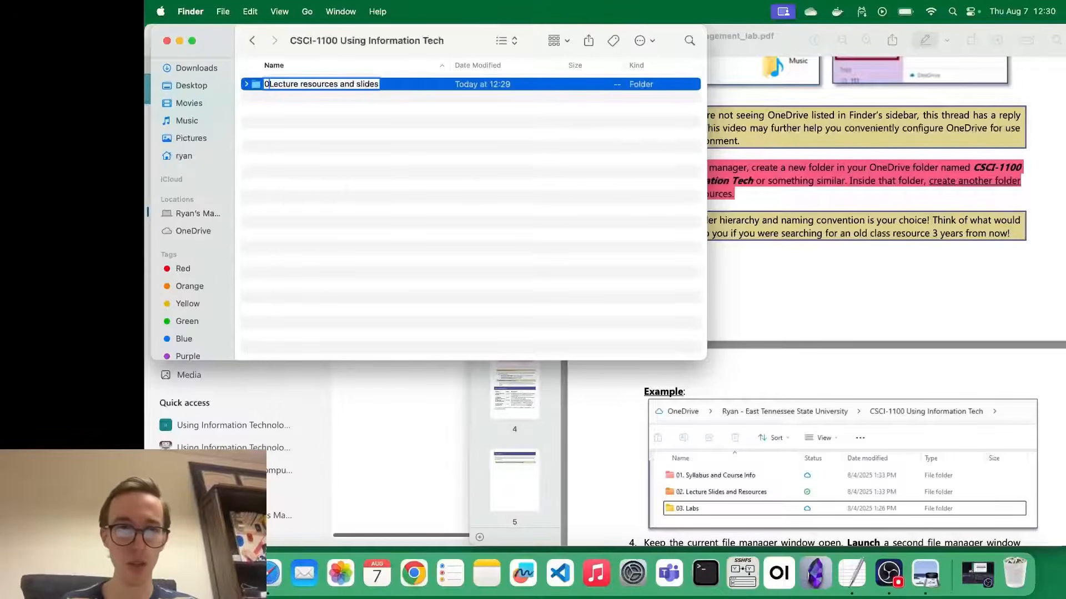
pyautogui.write('.')
pyautogui.press('Return')
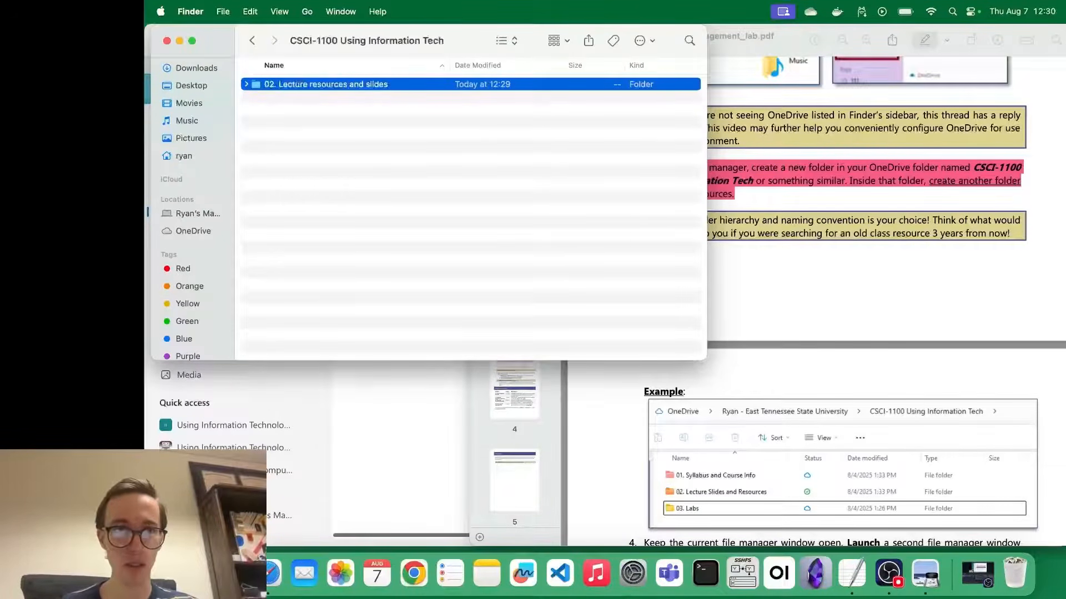
# - Create a new subfolder named '01. Syllabus and Course Info'
pyautogui.click(330, 127)
pyautogui.rightClick(330, 128)
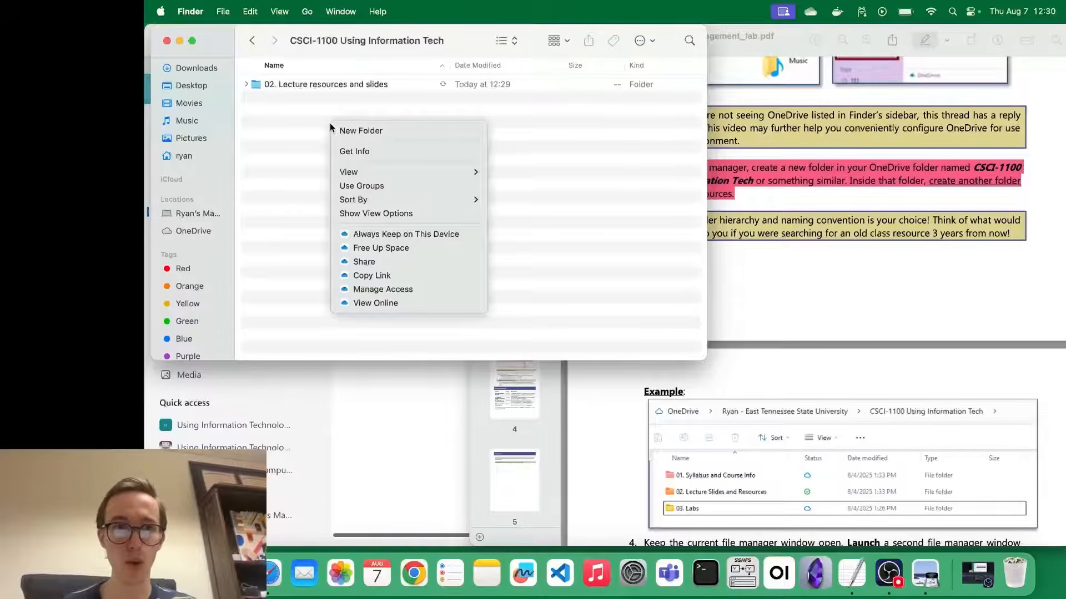
pyautogui.click(368, 131)
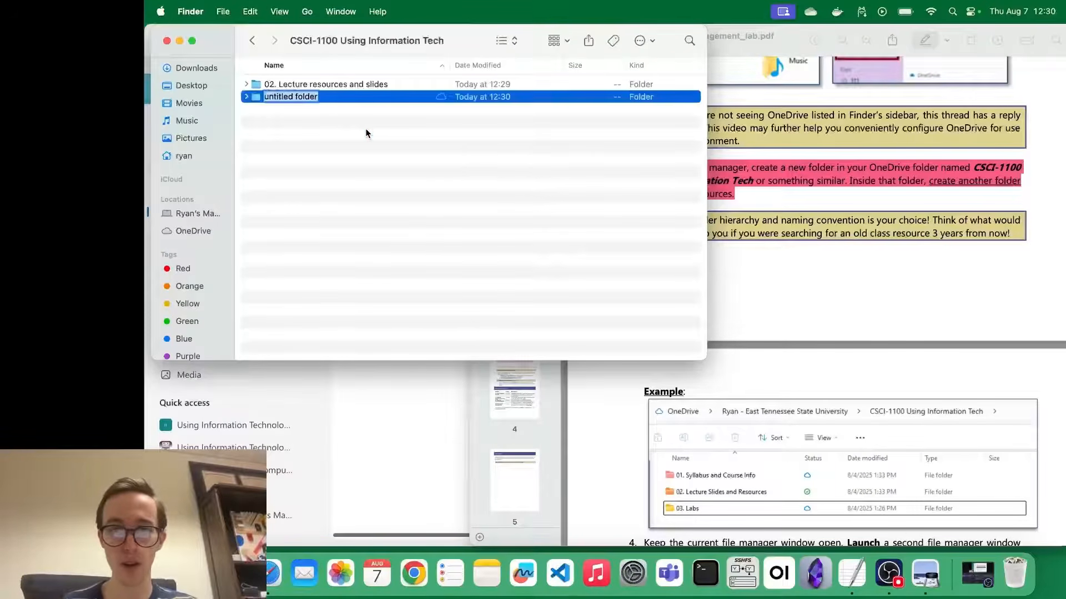
pyautogui.write('01. S')
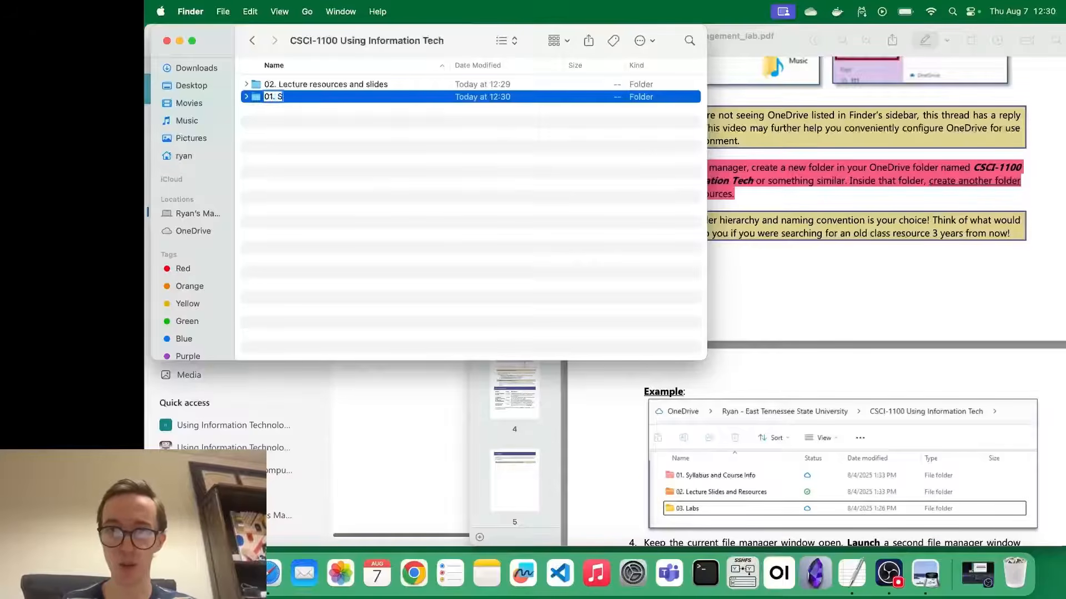
pyautogui.write('ylllabus and Course Info')
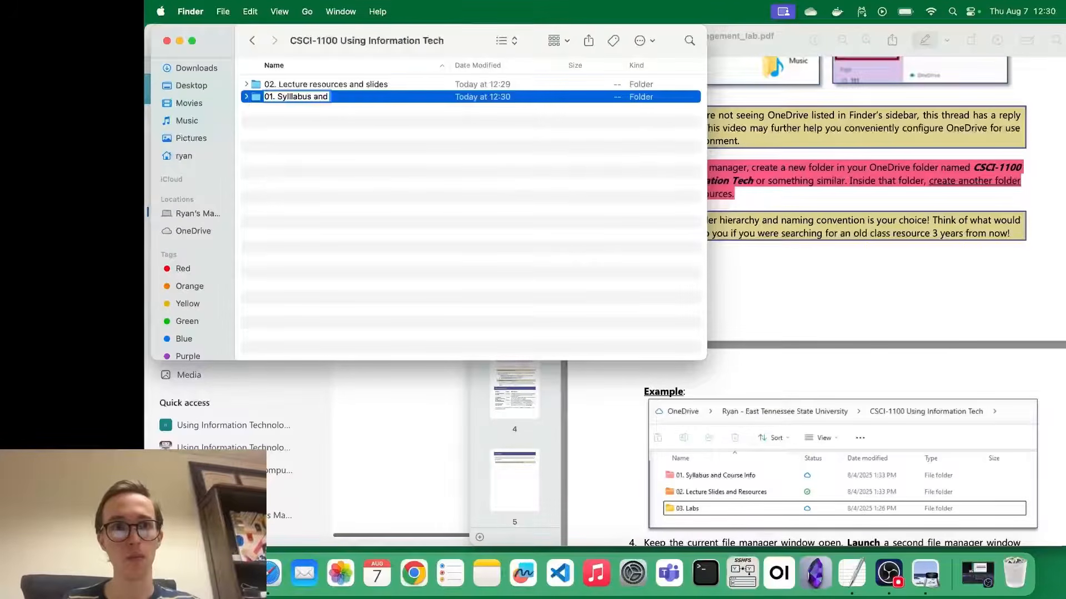
pyautogui.press('Return')
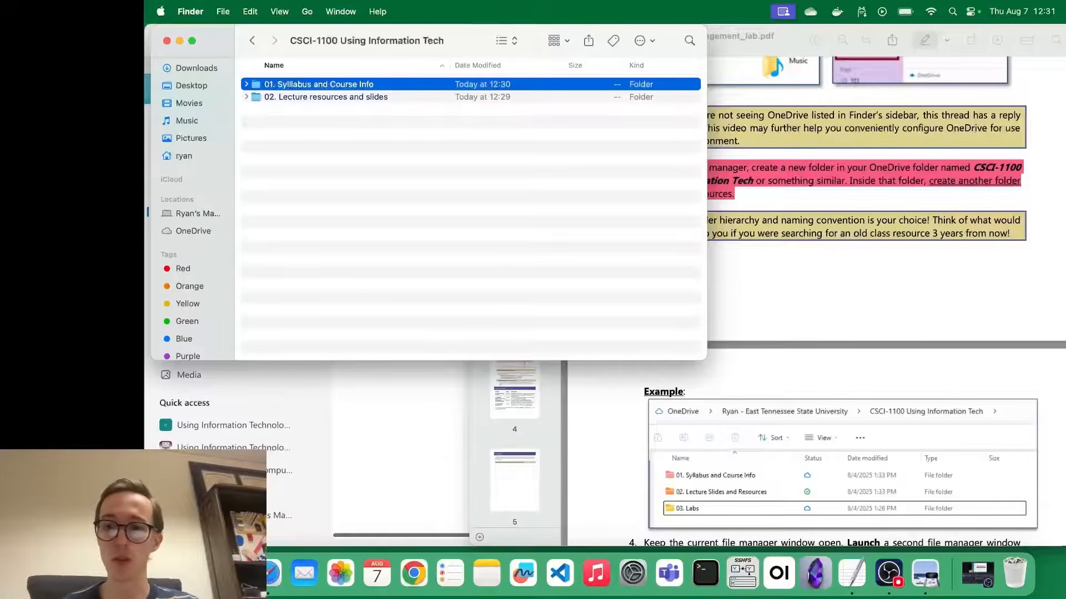
# - Create a '03. Labs' folder in the course folder
pyautogui.rightClick(309, 125)
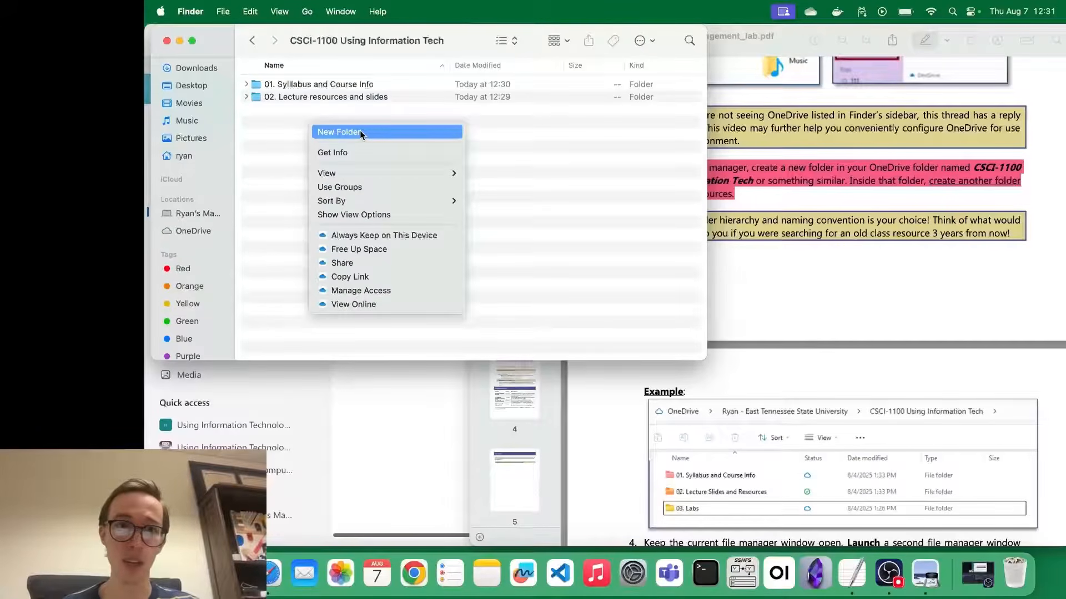
pyautogui.click(837, 268)
pyautogui.scroll(-3, 838, 268)
pyautogui.scroll(-1, 837, 268)
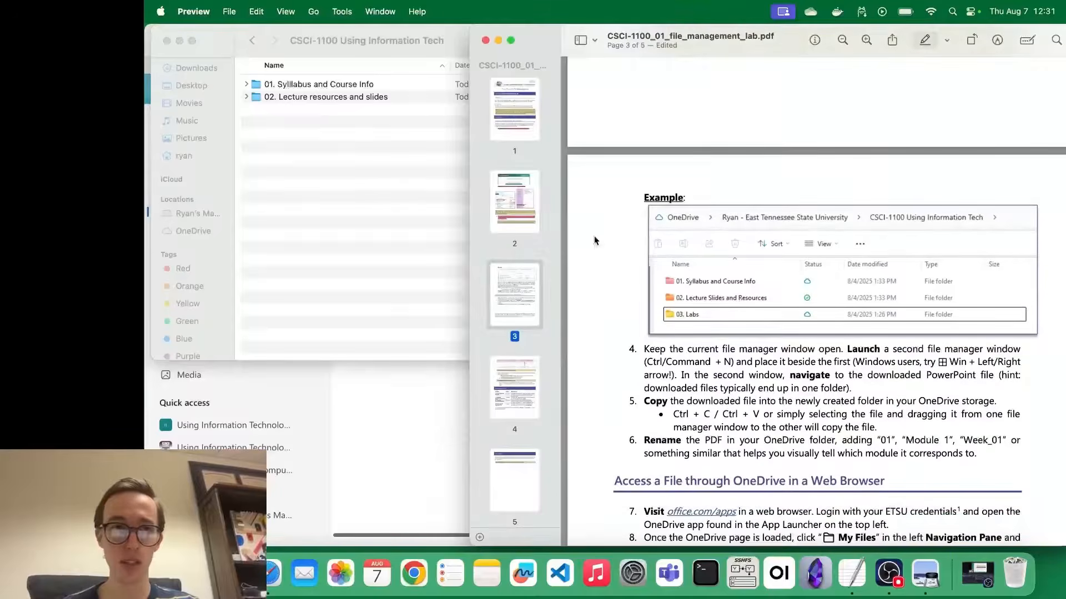
pyautogui.click(363, 134)
pyautogui.rightClick(363, 134)
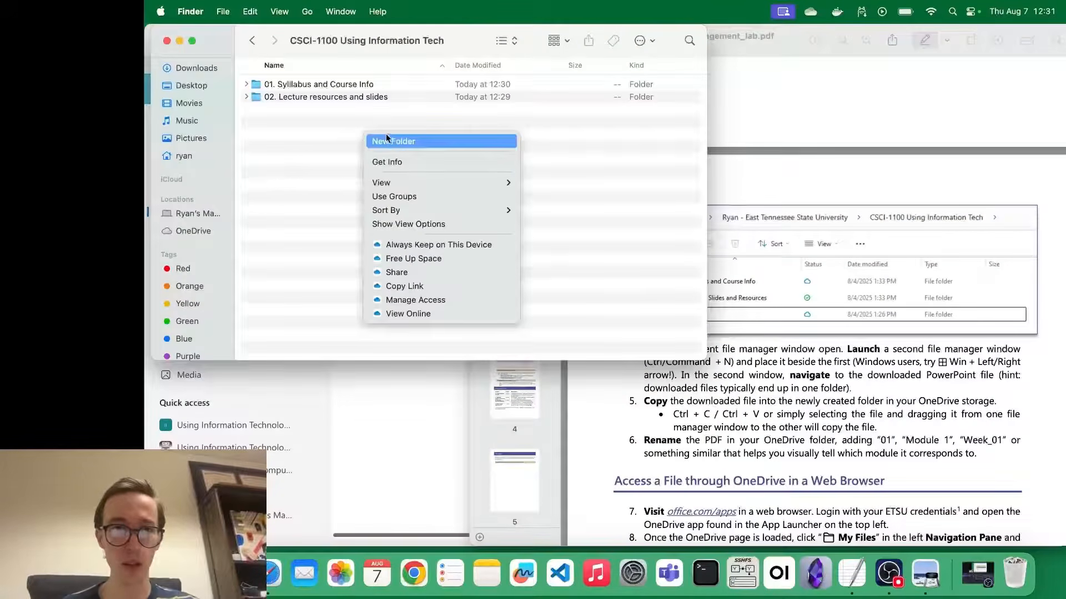
pyautogui.click(388, 141)
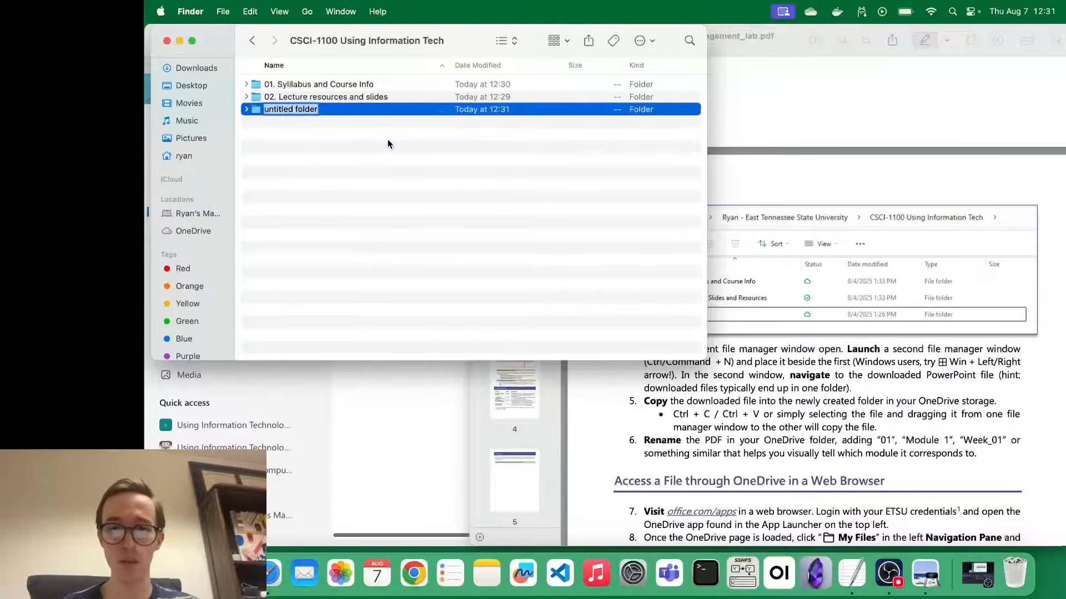
pyautogui.write('03. Labs')
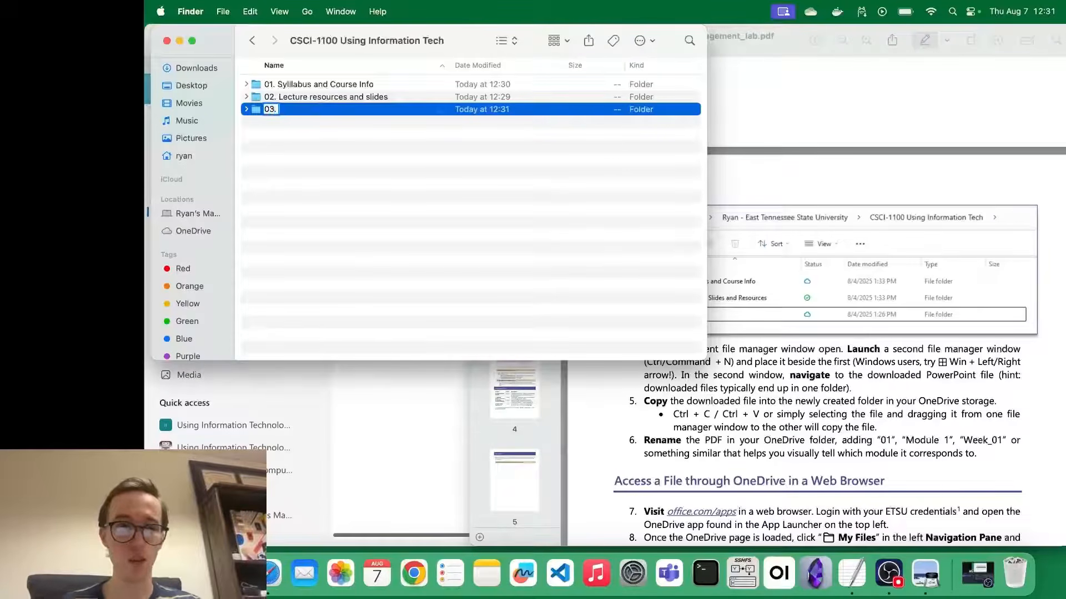
pyautogui.press('Return')
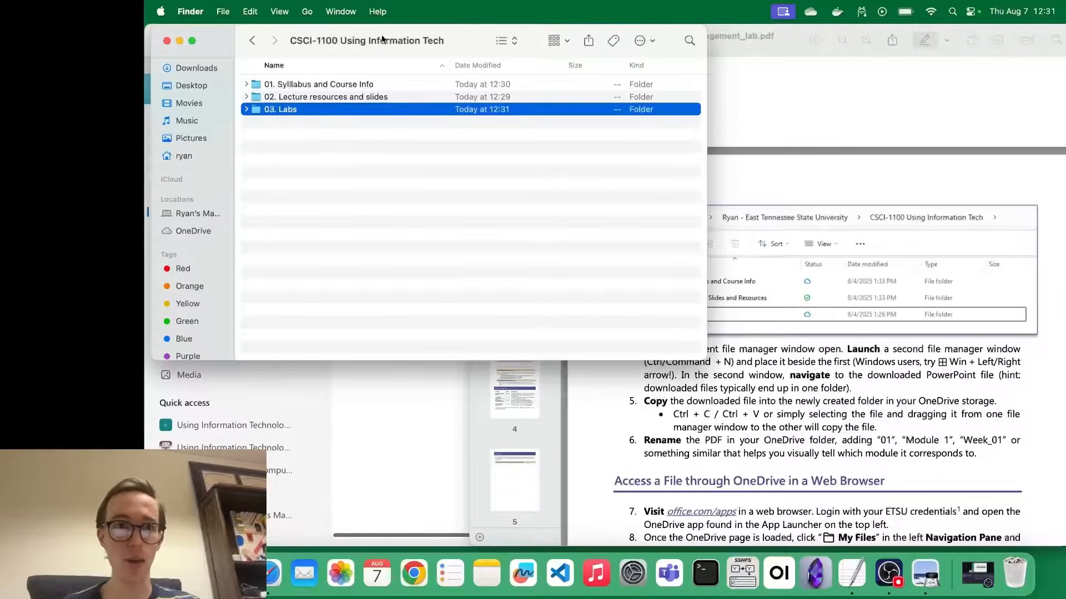
# - Inside 03. Labs, create and open a '01. Tech Tips - File Management' subfolder
pyautogui.click(282, 108)
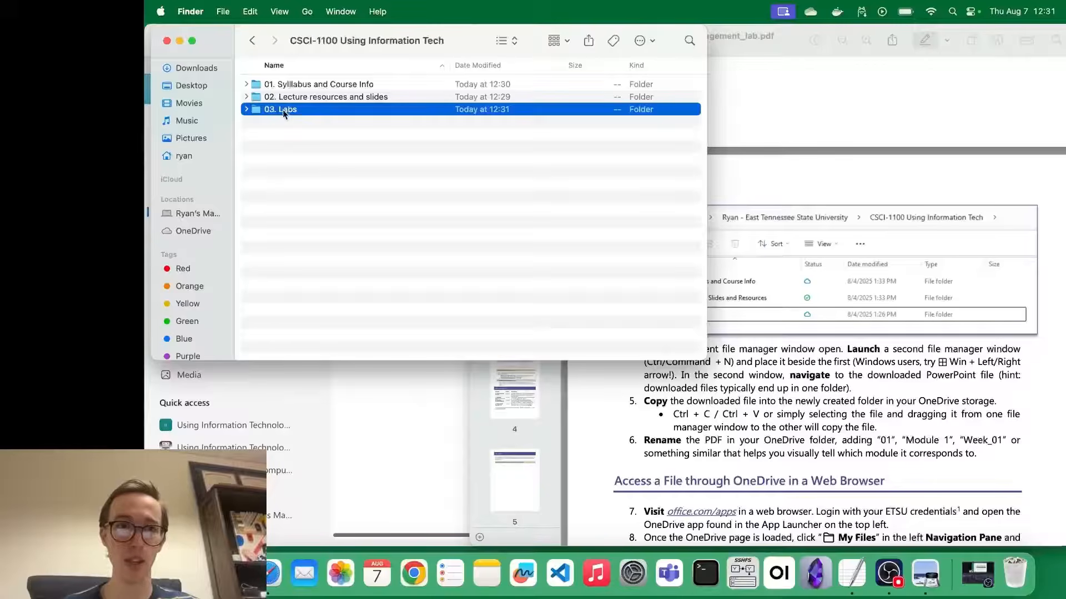
pyautogui.rightClick(317, 154)
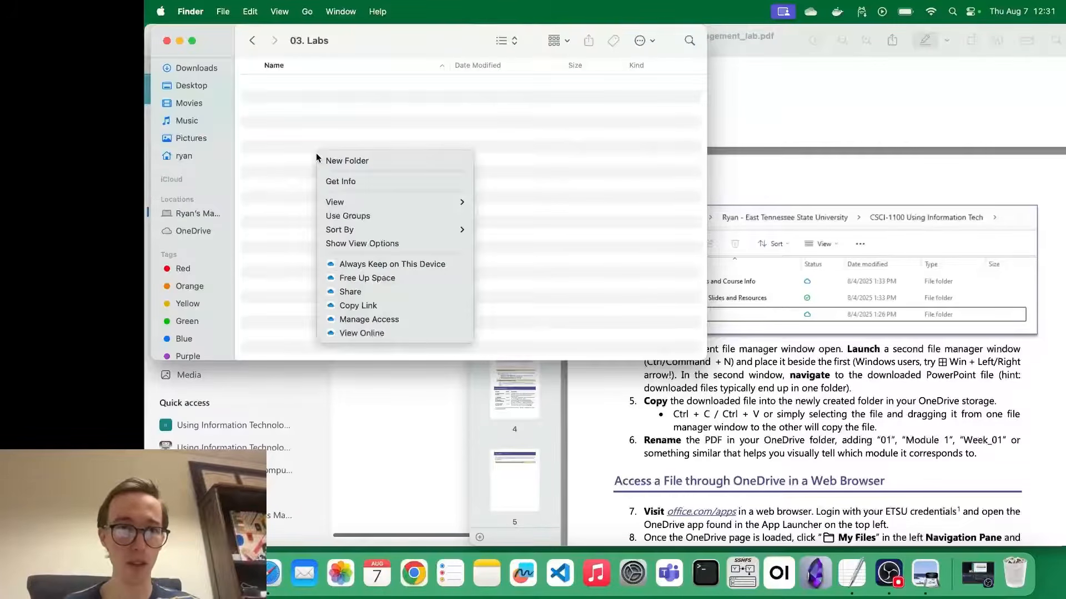
pyautogui.click(373, 164)
pyautogui.write('01. Tech')
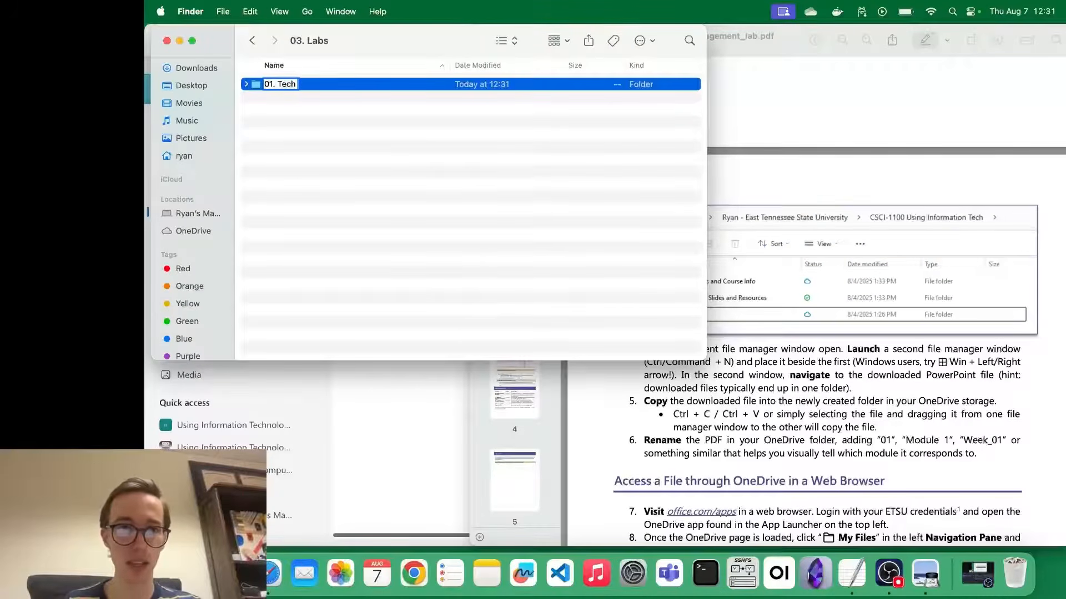
pyautogui.write(' Tips - File')
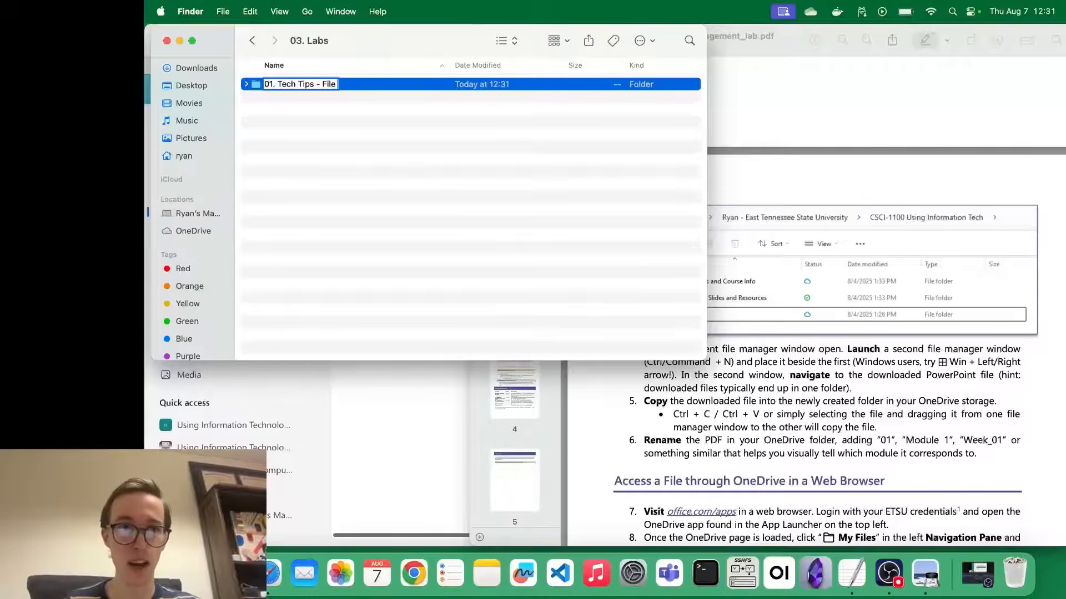
pyautogui.write(' Management')
pyautogui.press('Return')
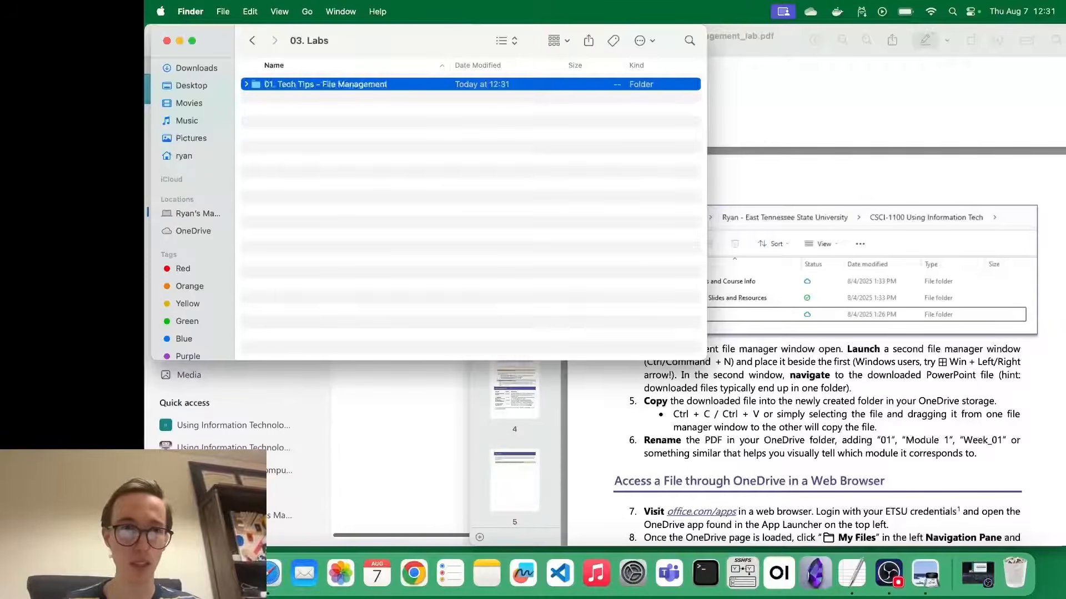
pyautogui.doubleClick(325, 84)
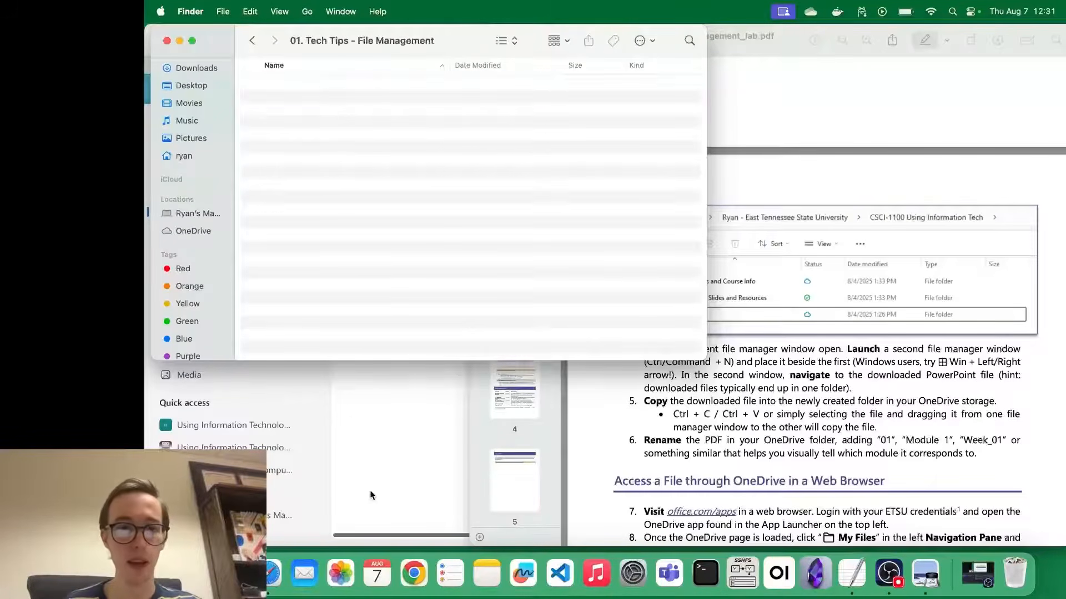
pyautogui.click(938, 220)
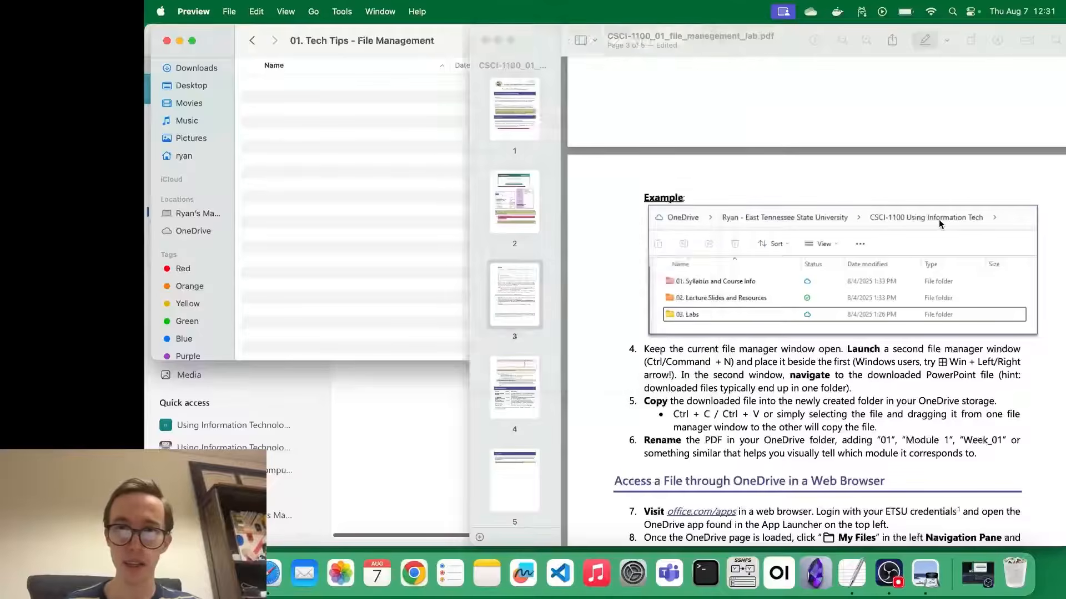
# - Open a second Finder window beside the first, showing Downloads
pyautogui.click(485, 40)
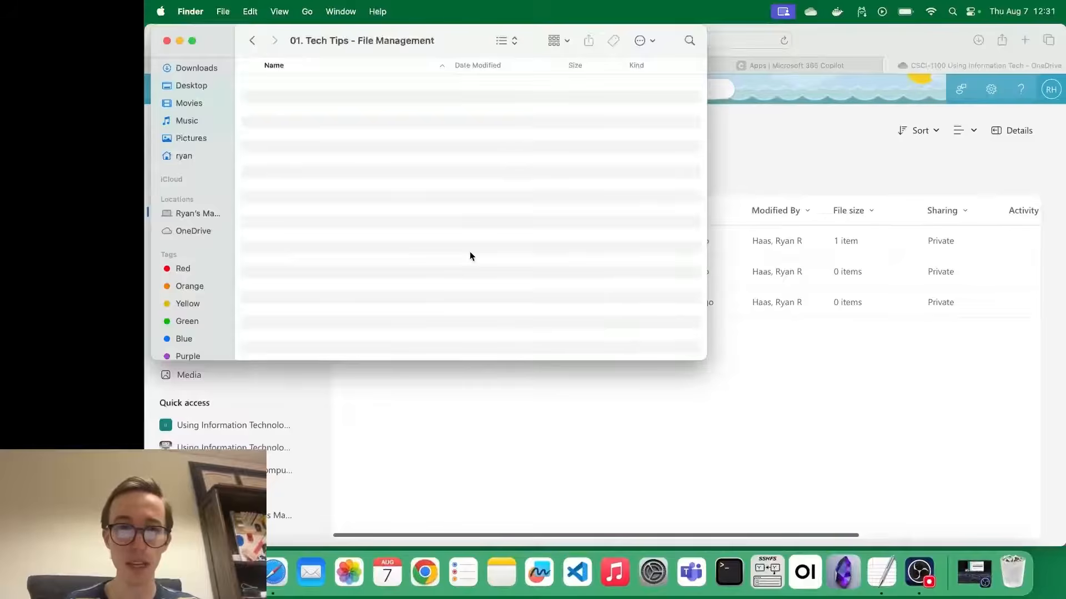
pyautogui.press('super+n')
pyautogui.moveTo(532, 69); pyautogui.dragTo(671, 184)
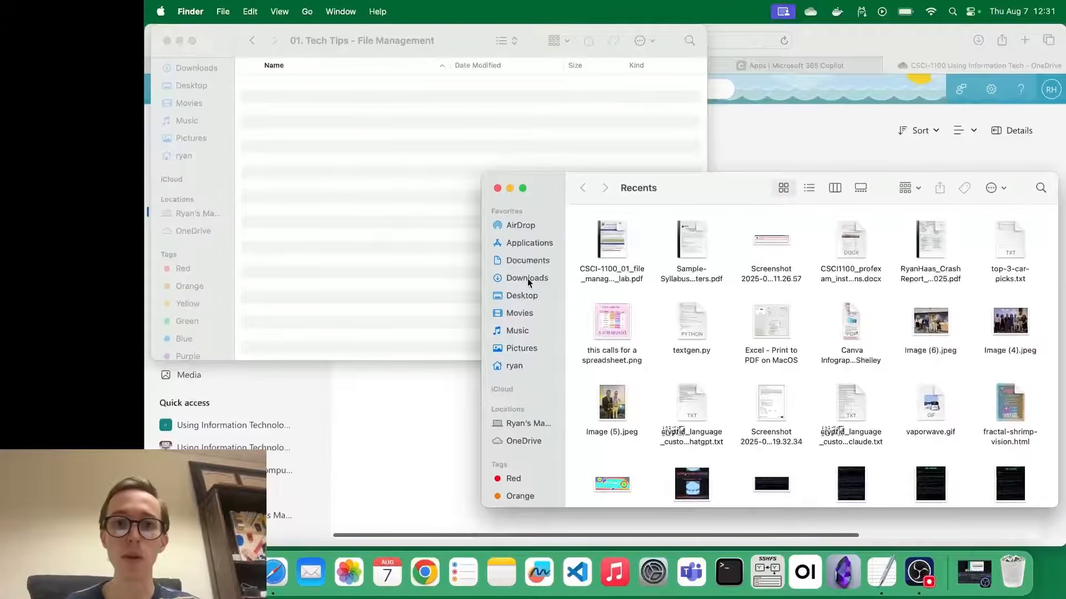
pyautogui.click(527, 278)
# - Drag CSCI-1100_01_file_management_lab.pdf into 01. Tech Tips - File Management, check it, and return to 03. Labs
pyautogui.click(690, 231)
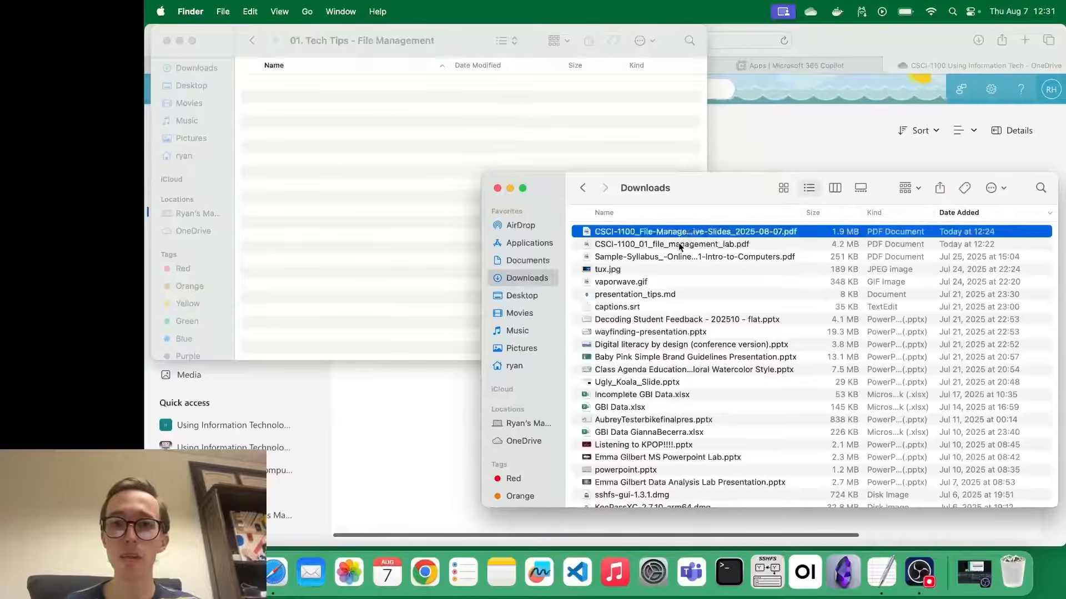
pyautogui.click(680, 245)
pyautogui.moveTo(679, 245); pyautogui.dragTo(373, 118)
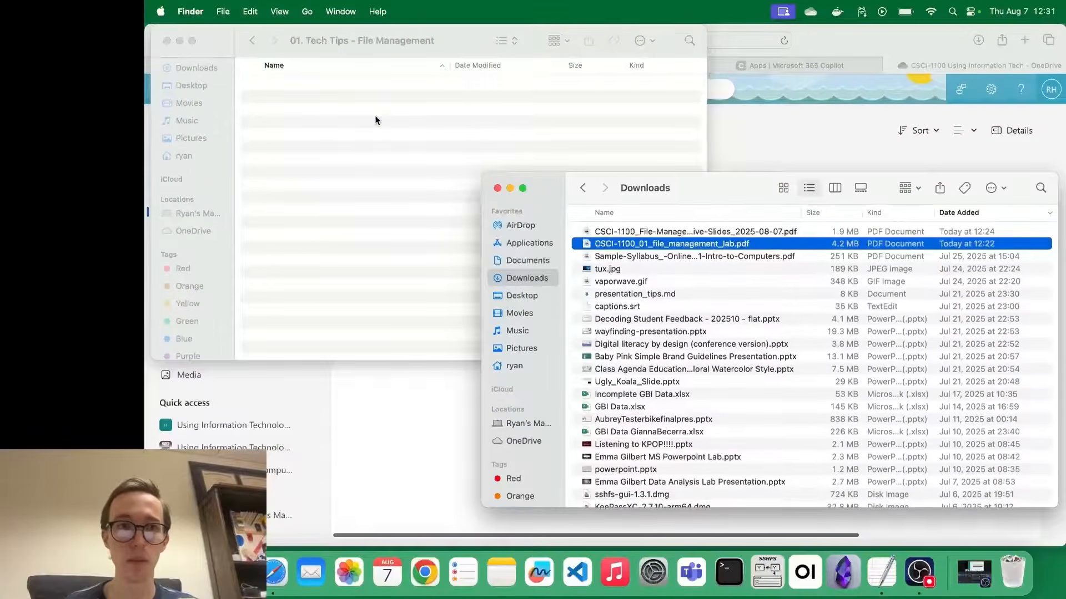
pyautogui.click(322, 133)
pyautogui.doubleClick(333, 85)
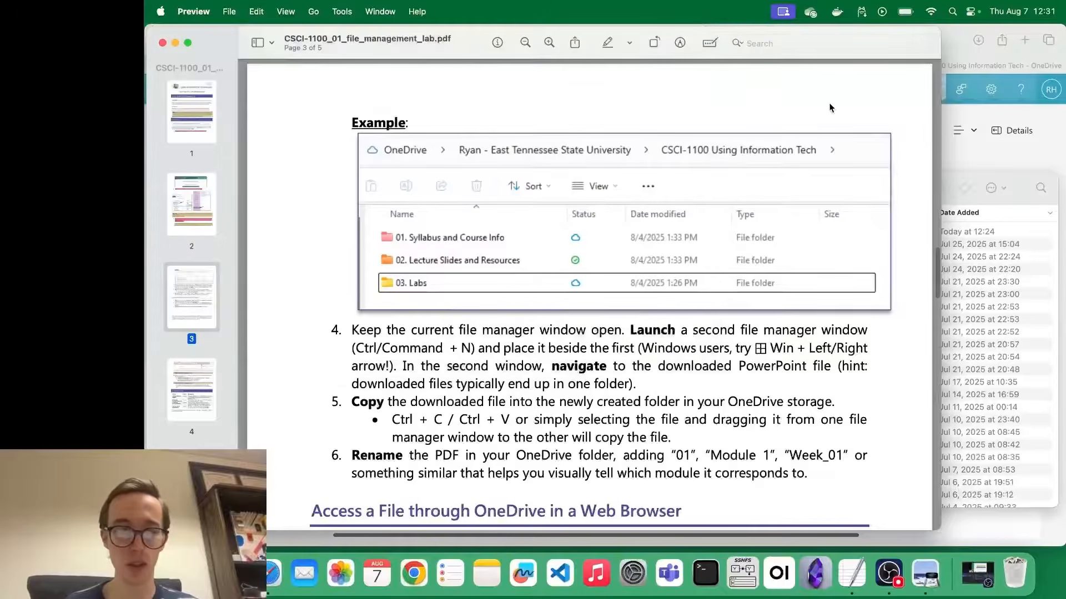
pyautogui.moveTo(301, 37); pyautogui.dragTo(427, 36)
pyautogui.click(234, 141)
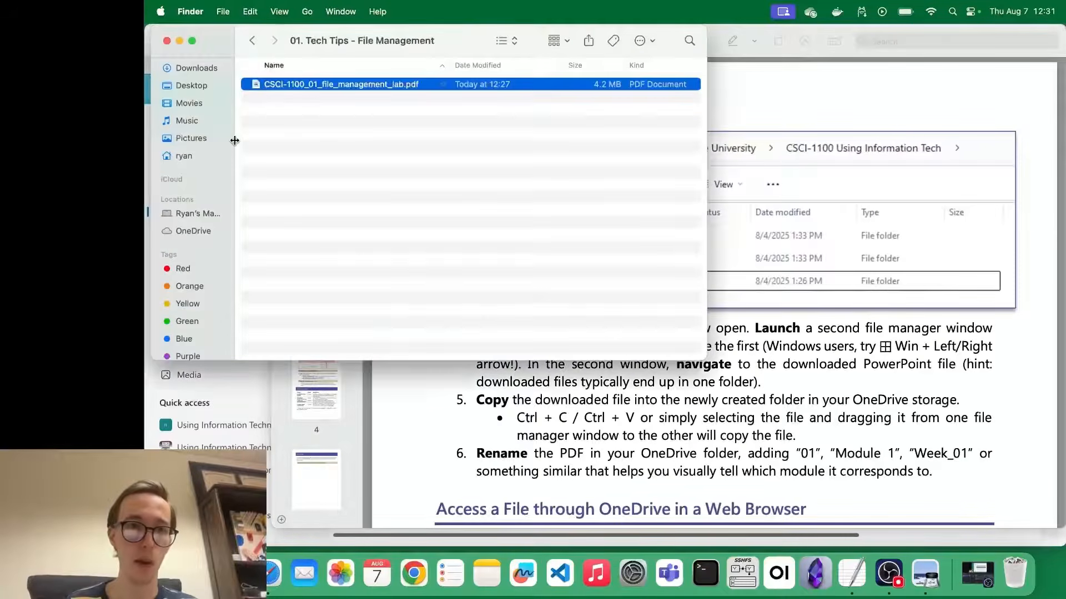
pyautogui.click(251, 44)
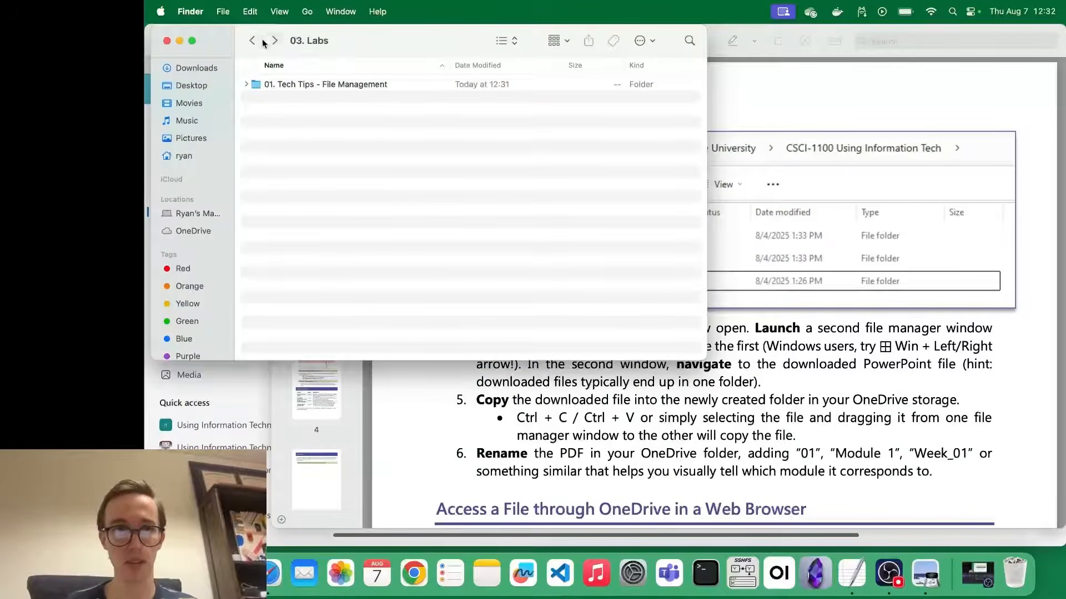
# - Go up to the CSCI-1100 course folder, reread the lab instructions, and open another Finder window
pyautogui.click(252, 44)
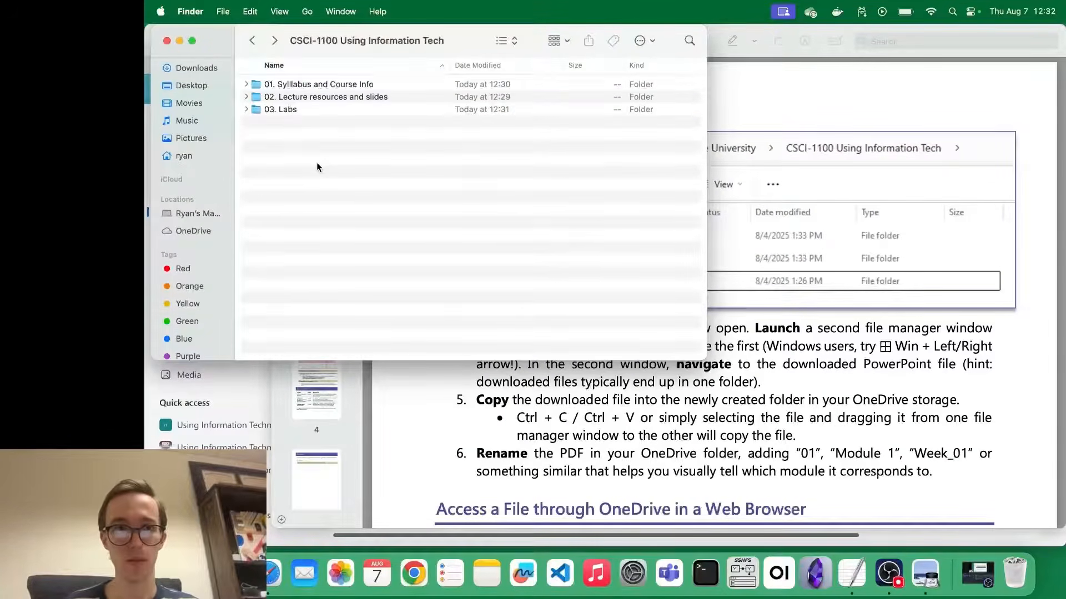
pyautogui.click(709, 418)
pyautogui.scroll(8, 709, 418)
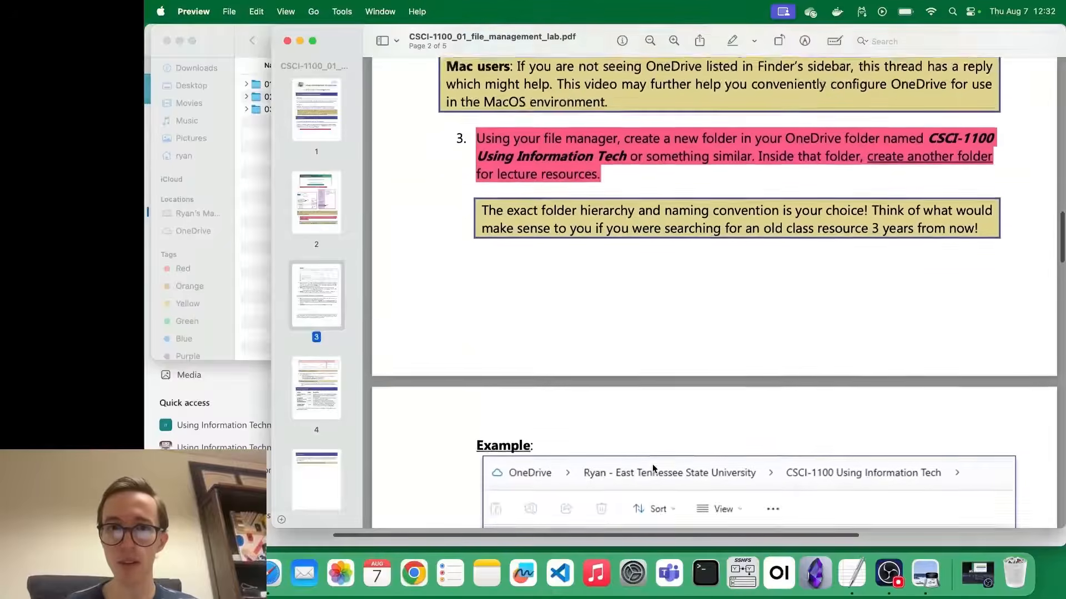
pyautogui.scroll(-8, 540, 383)
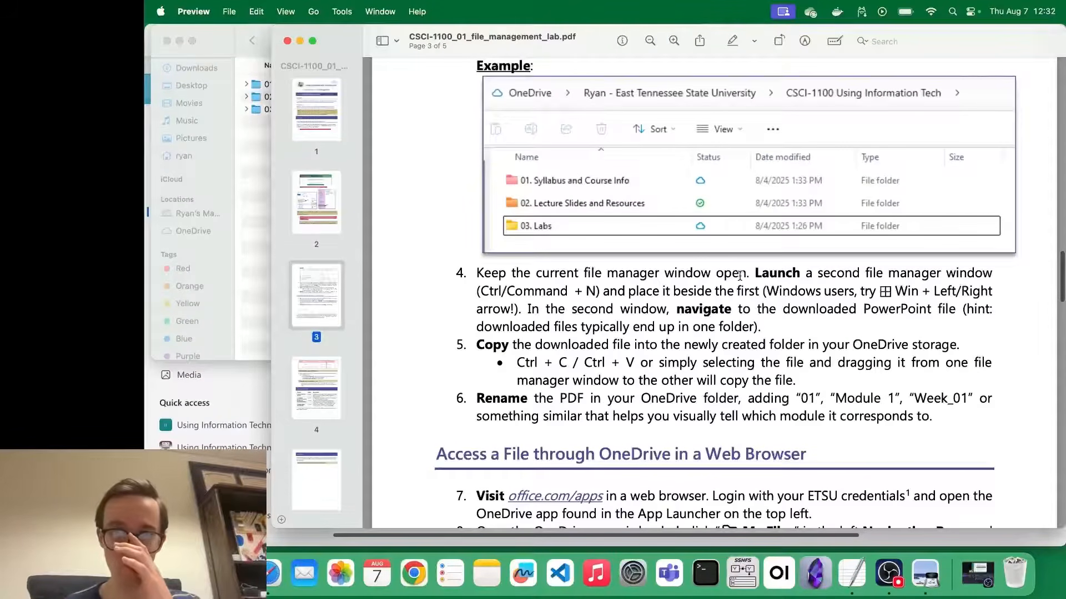
pyautogui.scroll(-3, 741, 275)
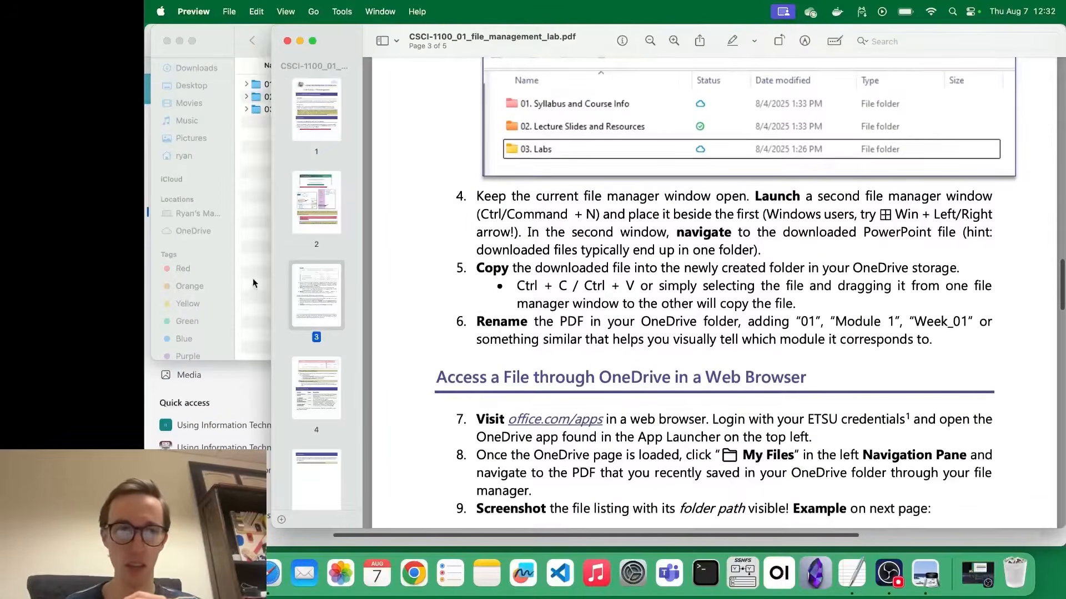
pyautogui.click(247, 277)
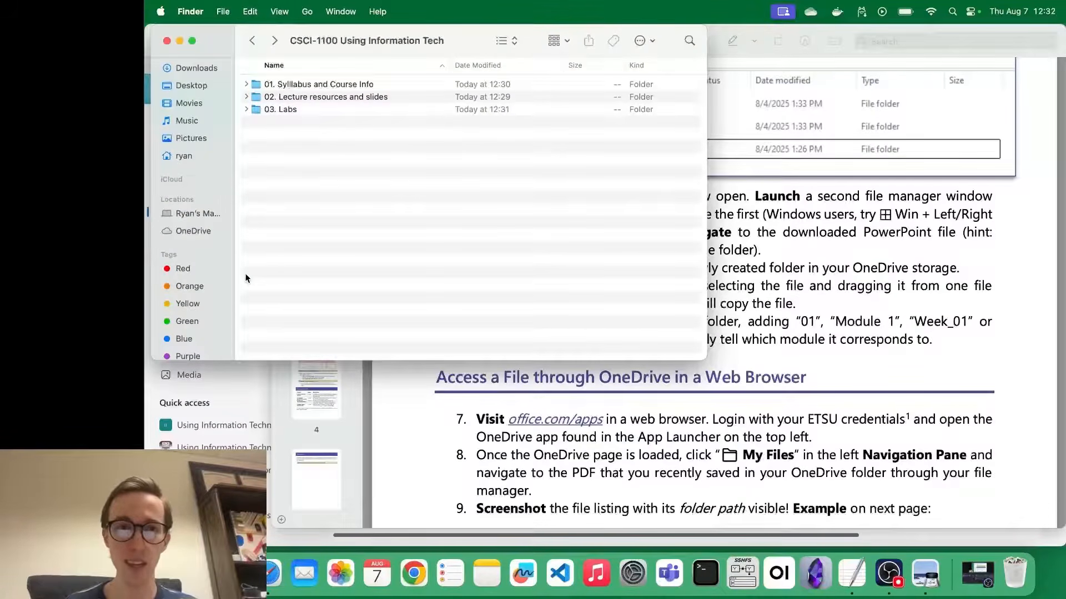
pyautogui.press('super+n')
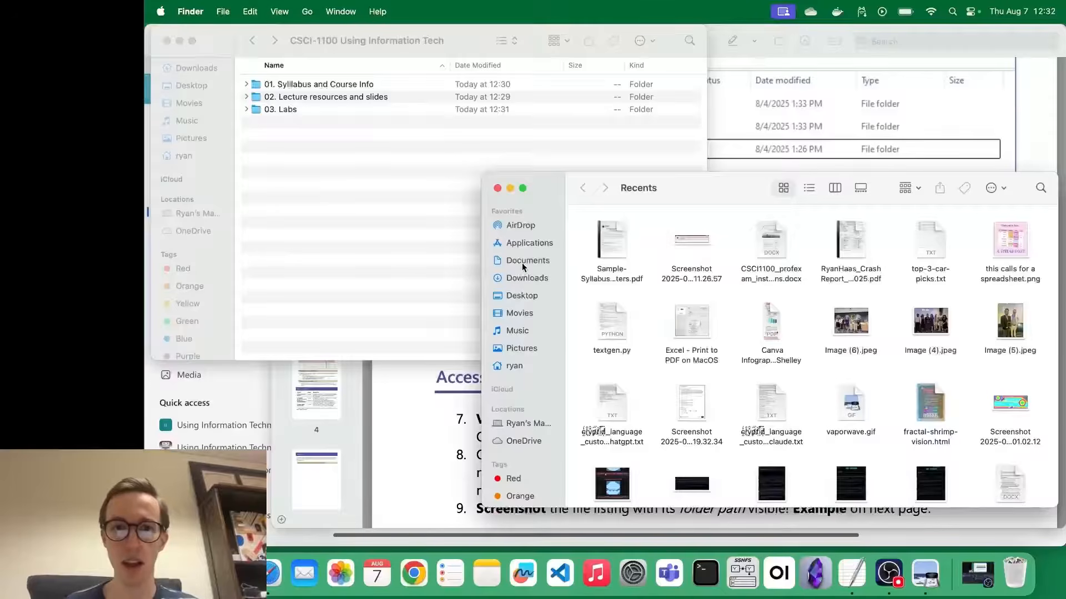
pyautogui.click(866, 86)
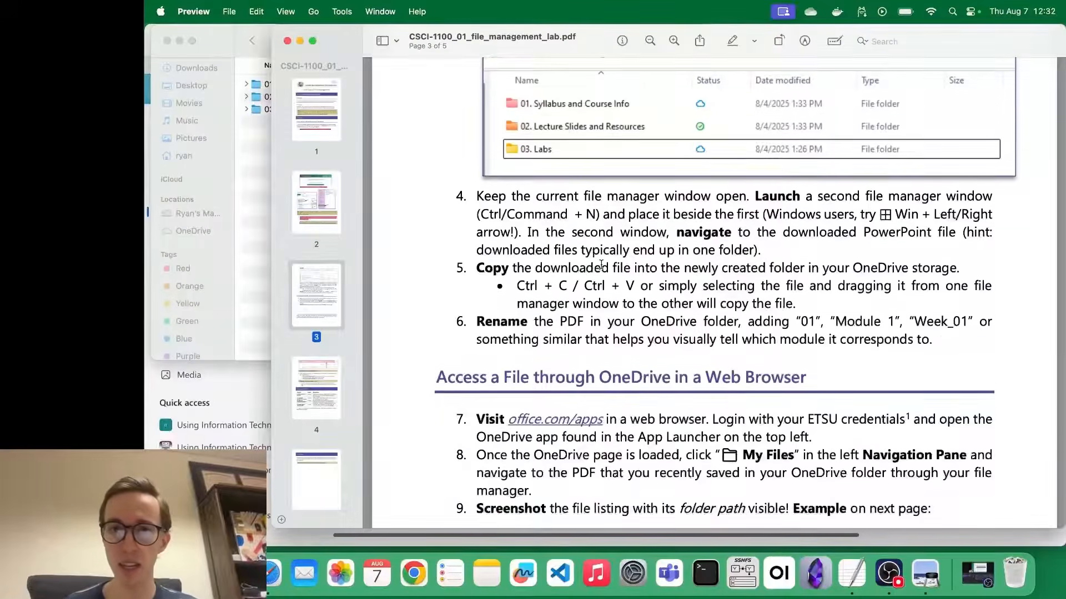
pyautogui.scroll(-3, 601, 264)
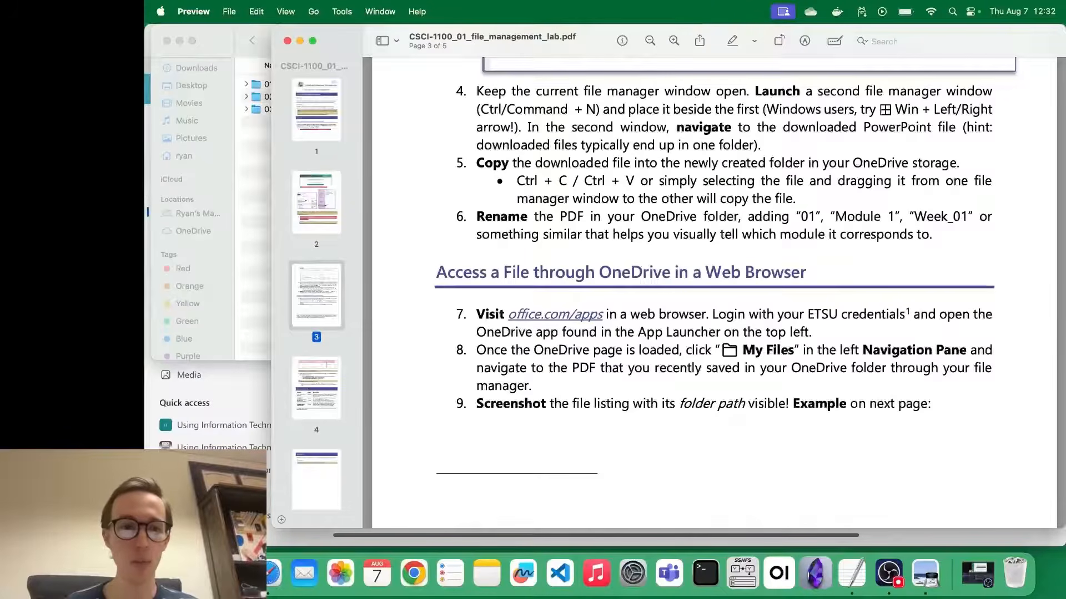
pyautogui.click(248, 297)
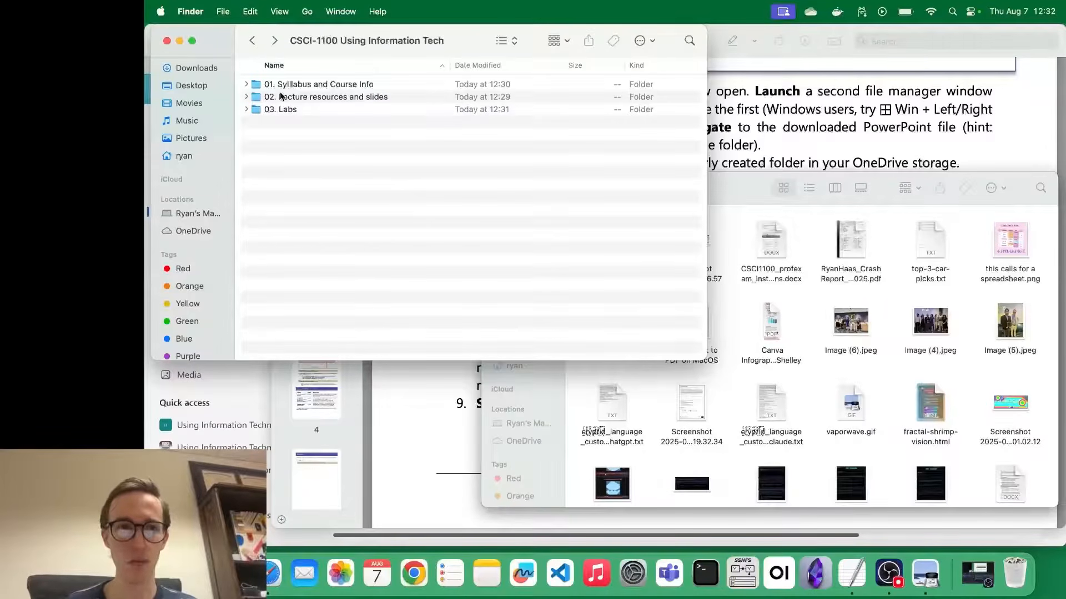
# - Open 02. Lecture resources and slides and select the lecture slides PDF in the Downloads window
pyautogui.doubleClick(319, 97)
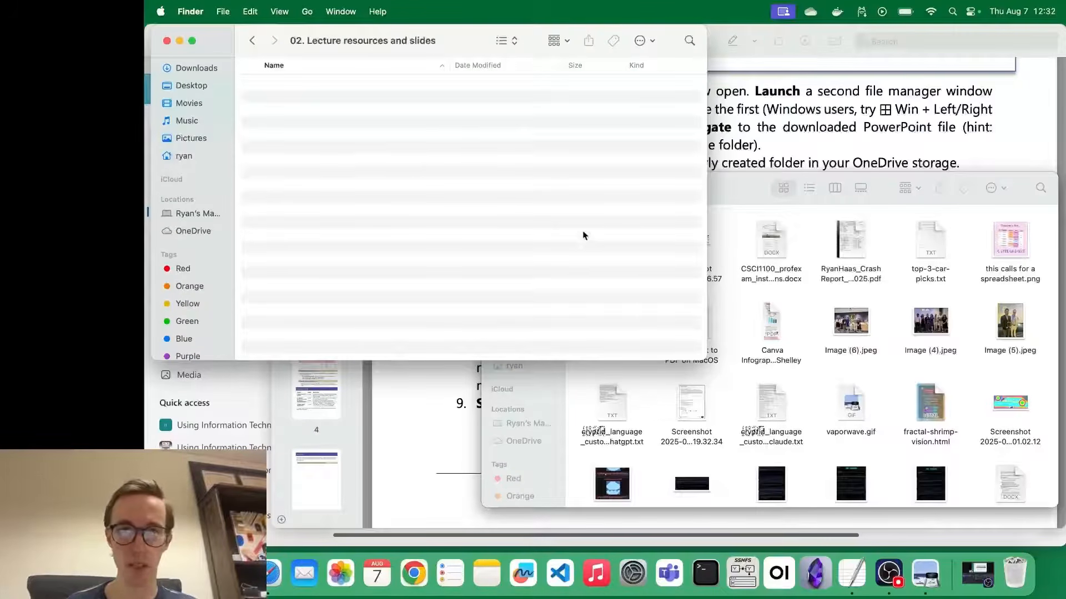
pyautogui.click(751, 212)
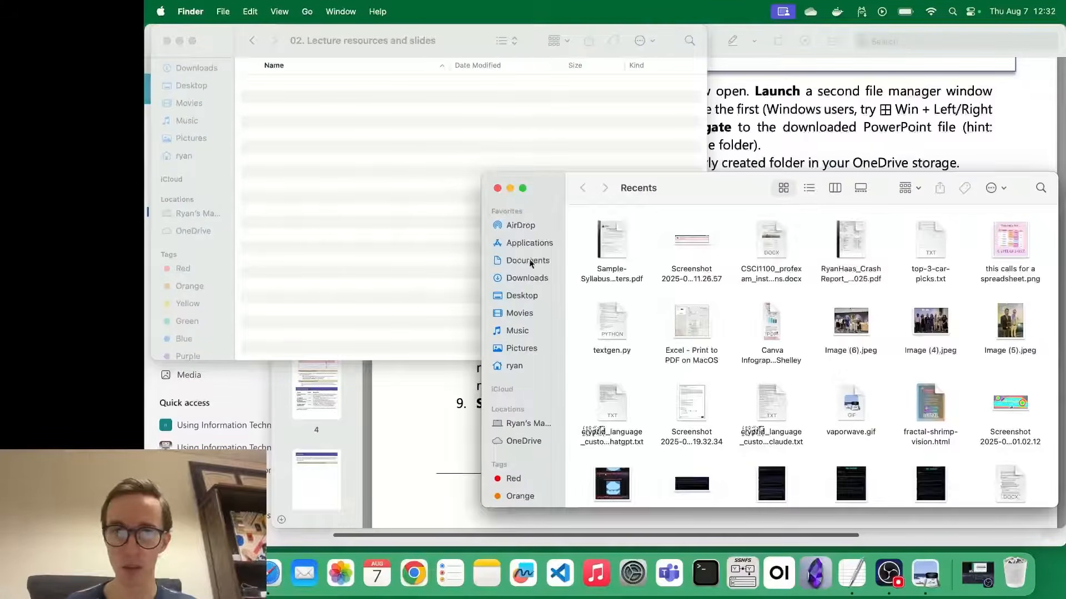
pyautogui.click(526, 279)
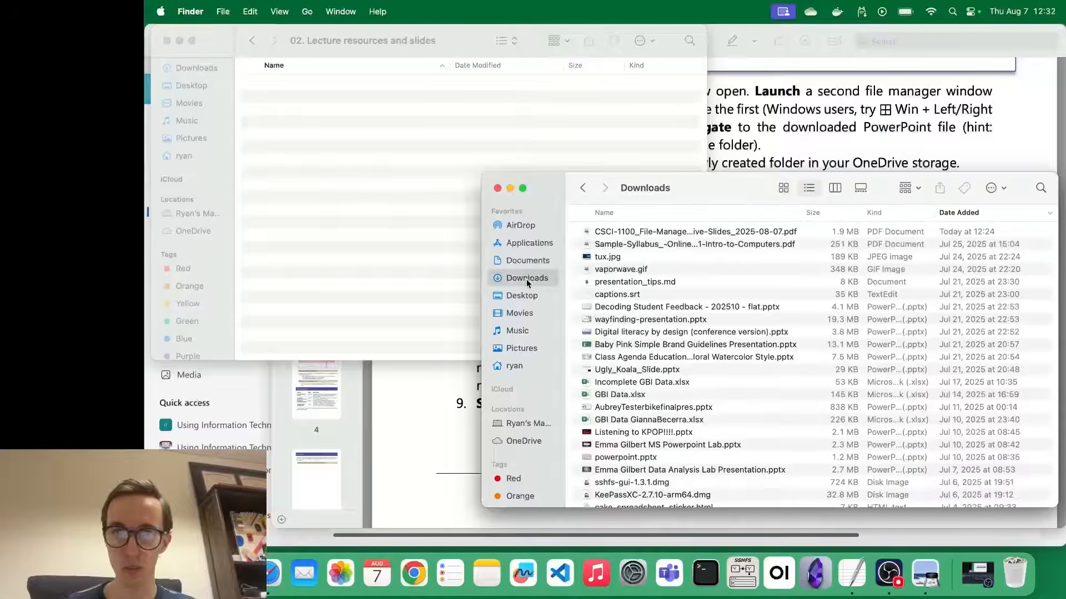
pyautogui.click(666, 232)
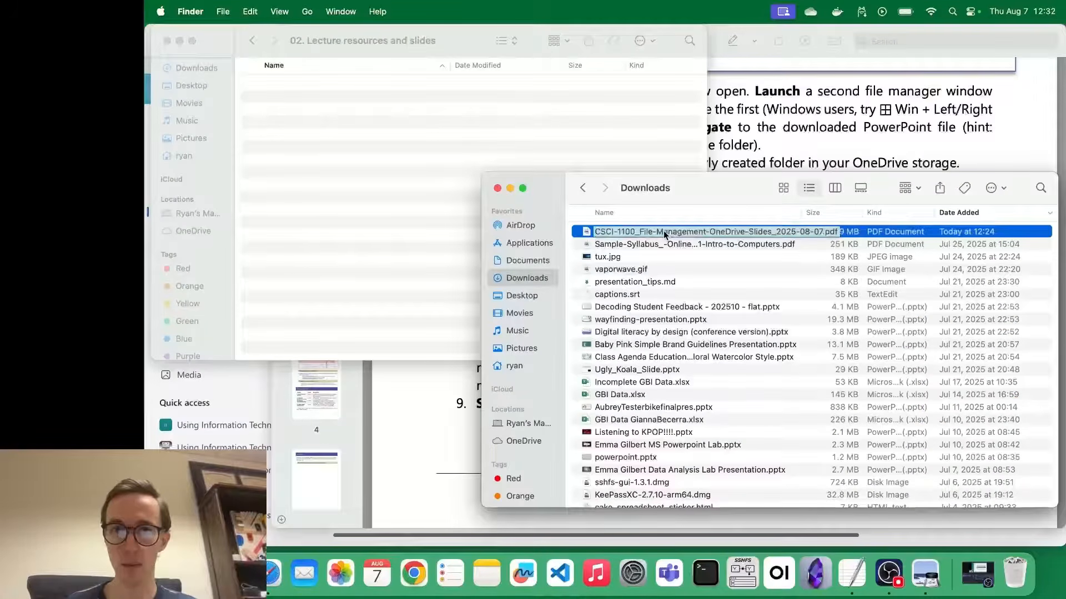
pyautogui.click(648, 246)
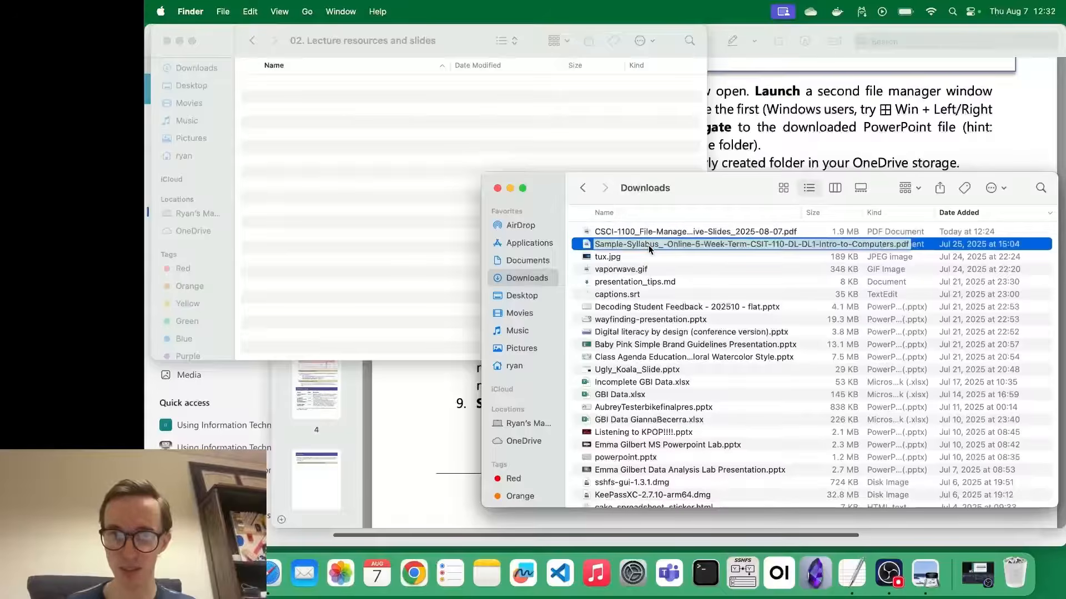
pyautogui.click(658, 232)
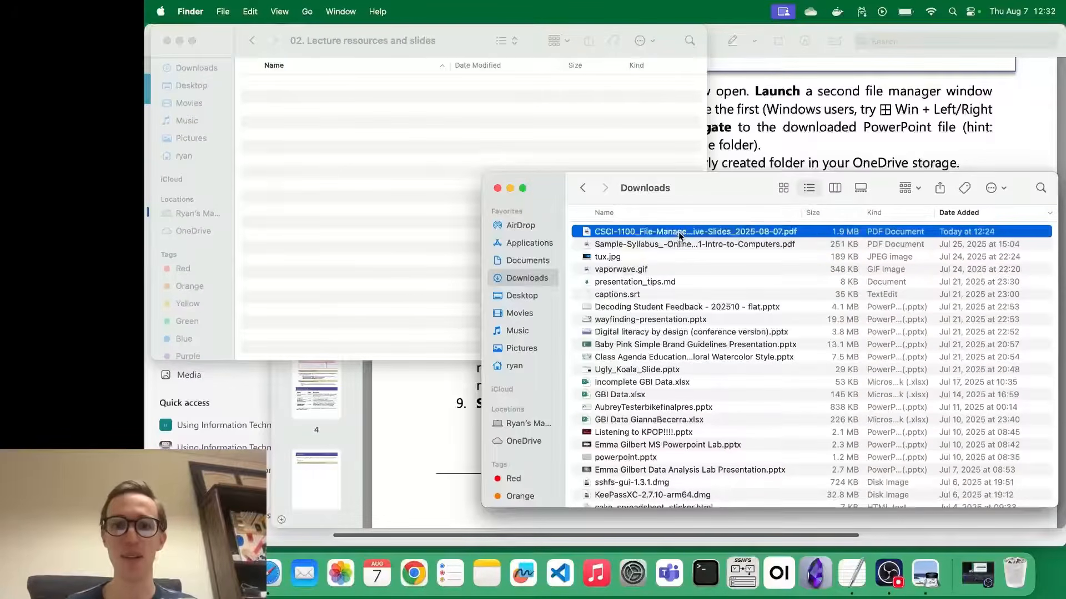
# - Quick Look the lecture slides PDF, backing out of an accidental rename
pyautogui.press('Return')
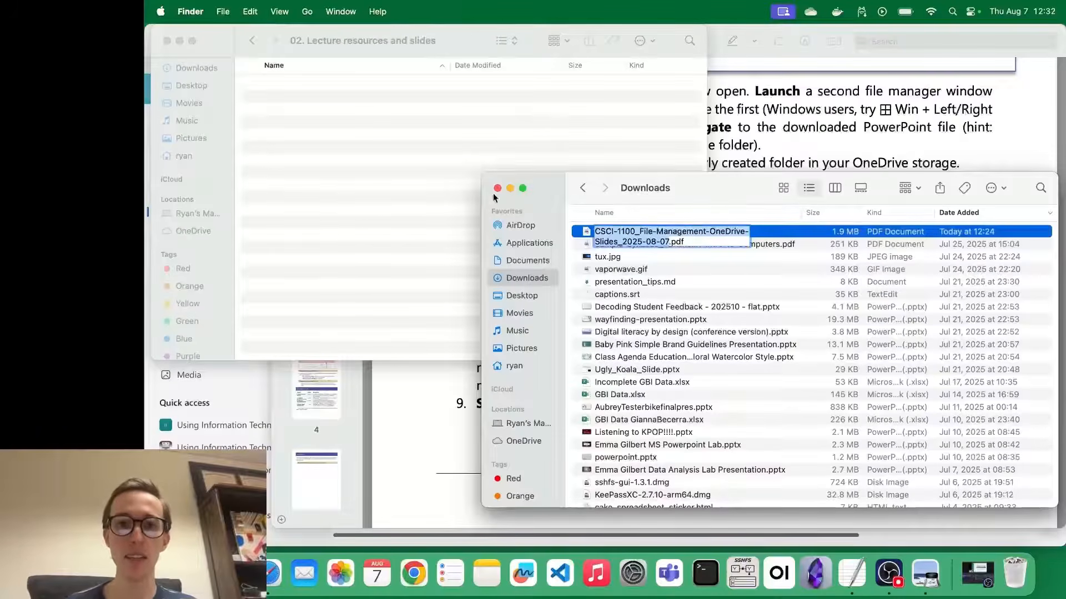
pyautogui.press('Return')
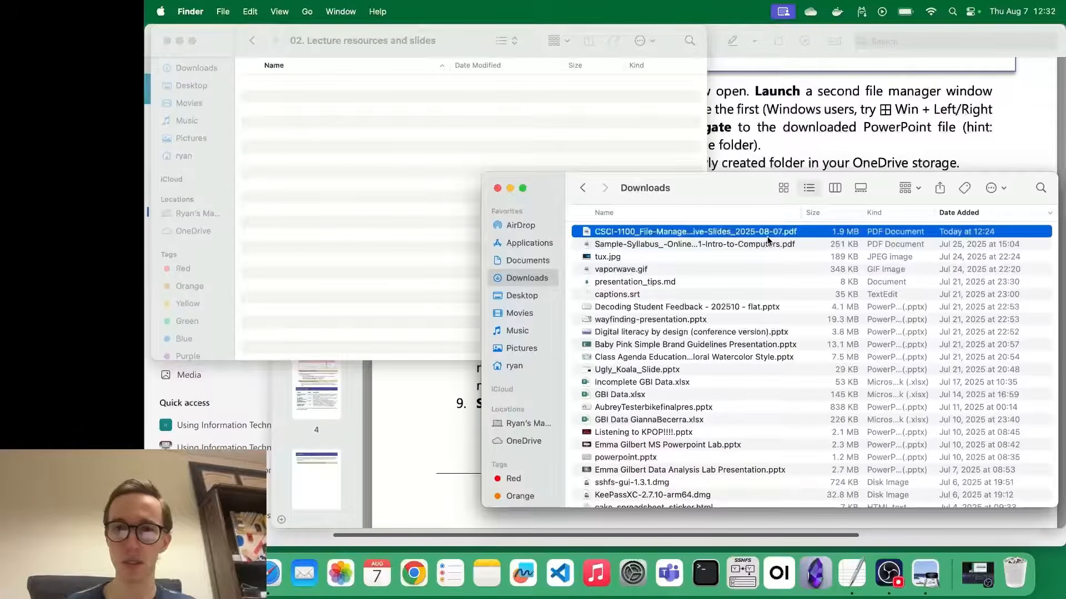
pyautogui.click(277, 125)
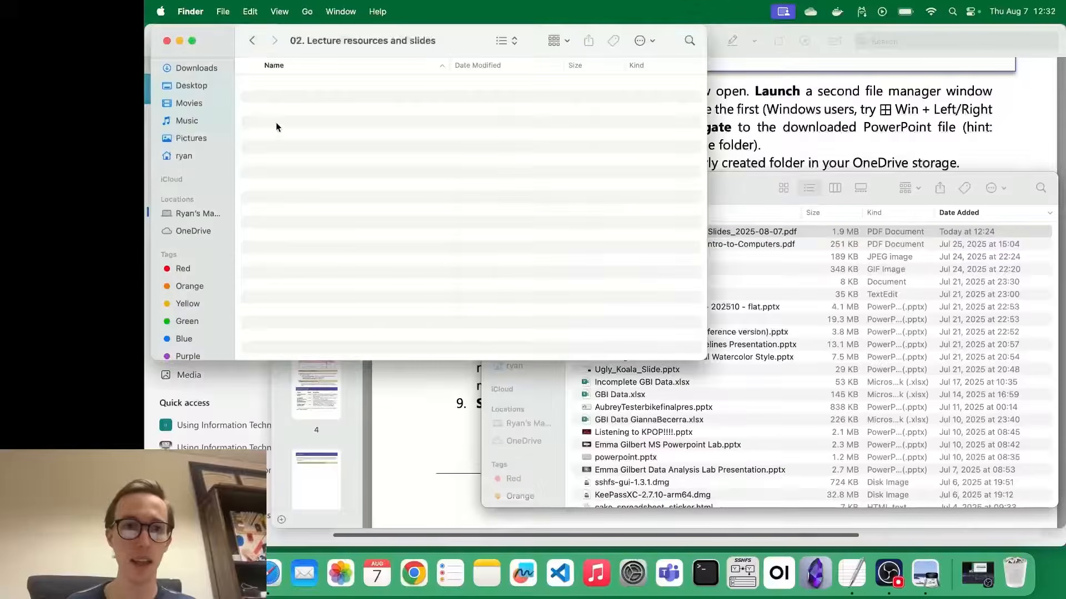
pyautogui.click(743, 232)
pyautogui.click(823, 231)
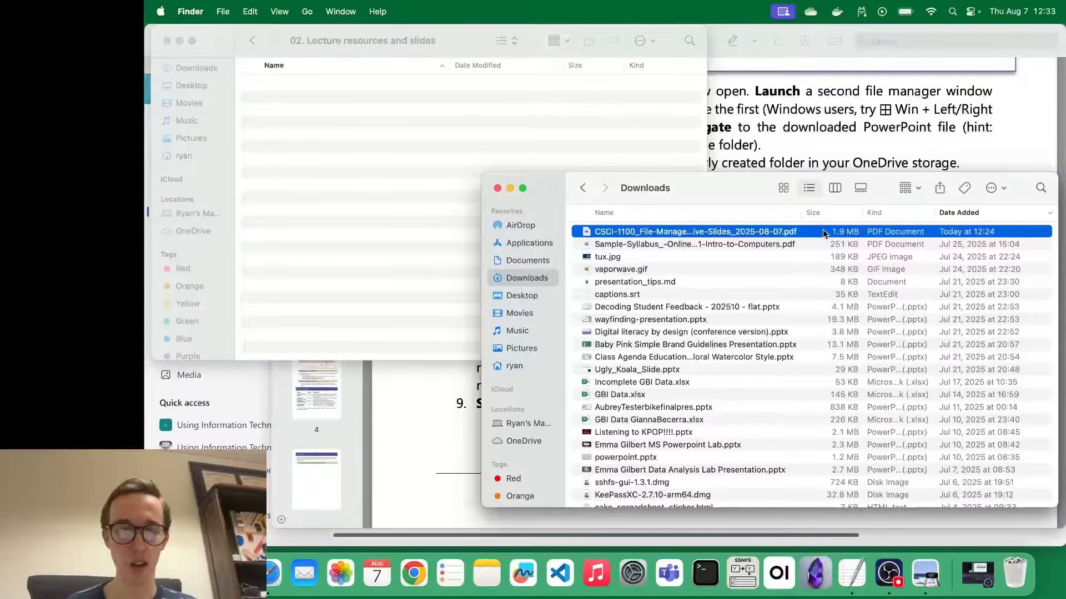
pyautogui.press('space')
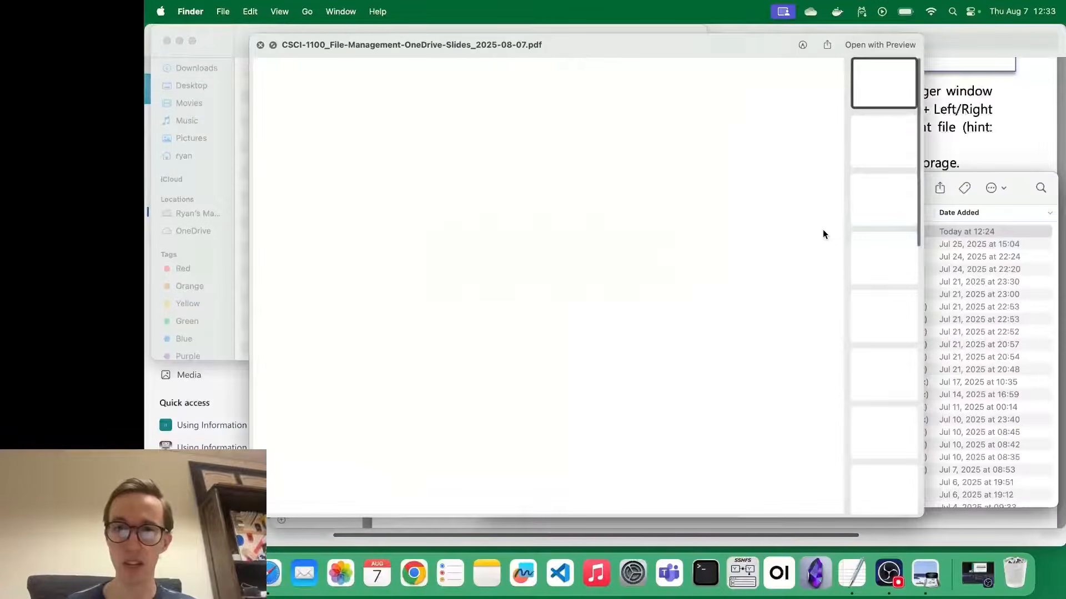
pyautogui.click(260, 45)
# - Cancel further renames and leave the slides PDF selected beside the lecture folder window
pyautogui.click(633, 229)
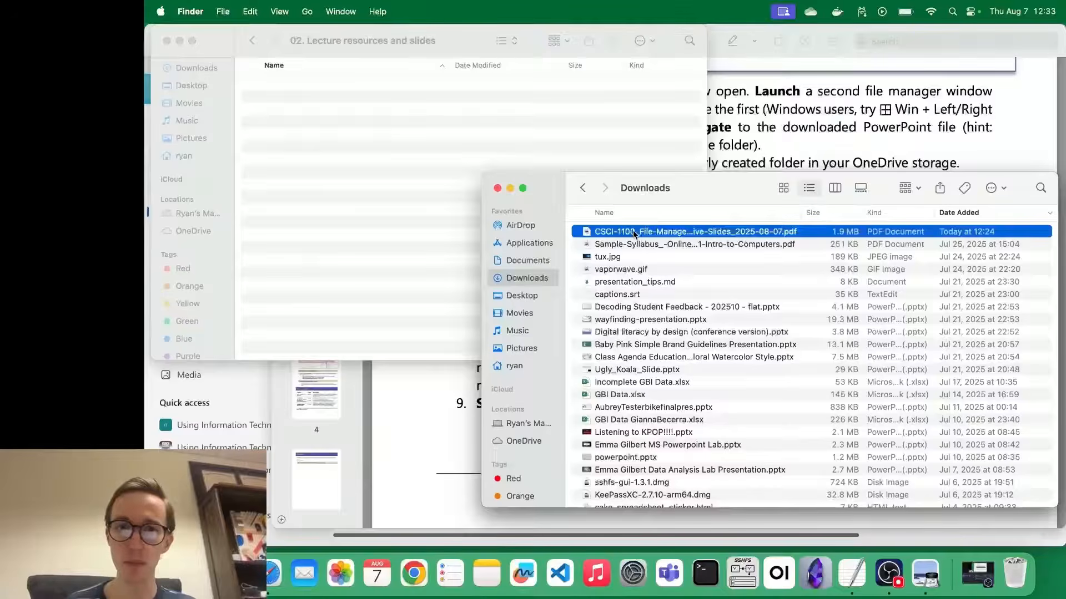
pyautogui.click(803, 235)
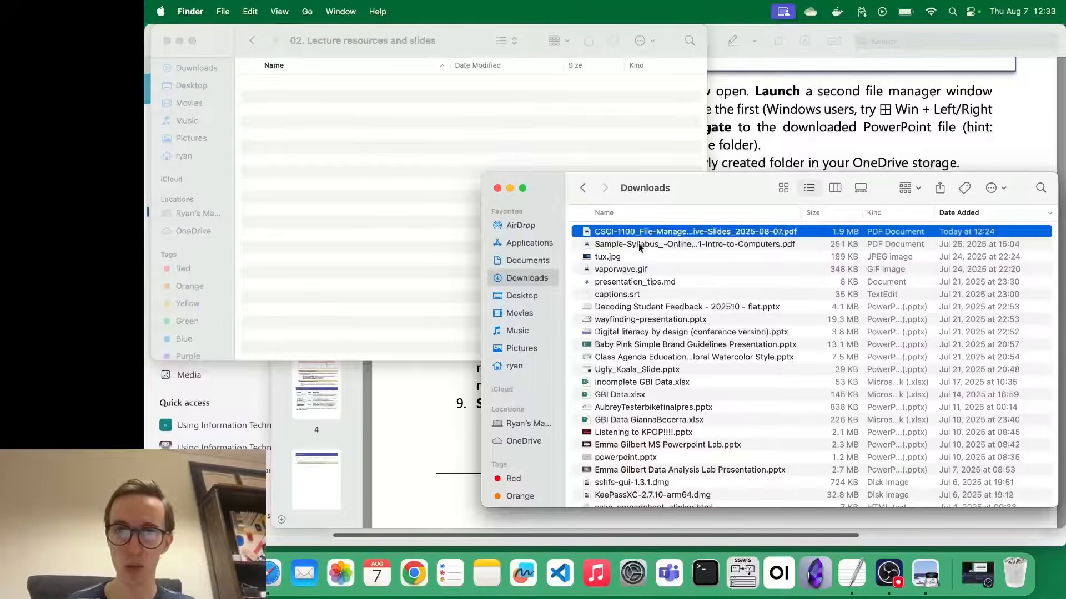
pyautogui.click(615, 234)
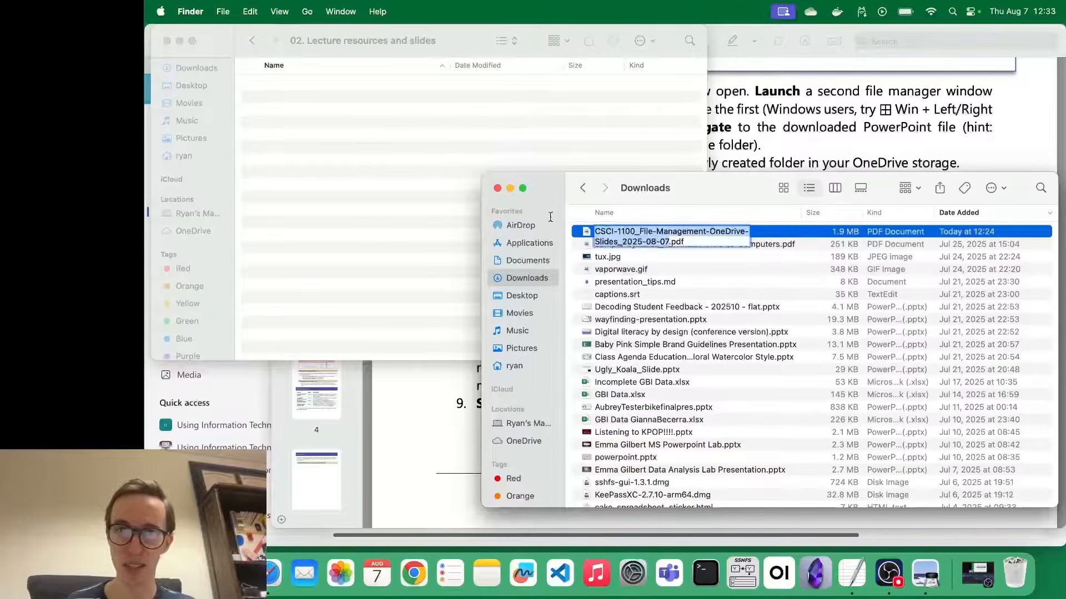
pyautogui.press('Escape')
pyautogui.rightClick(780, 231)
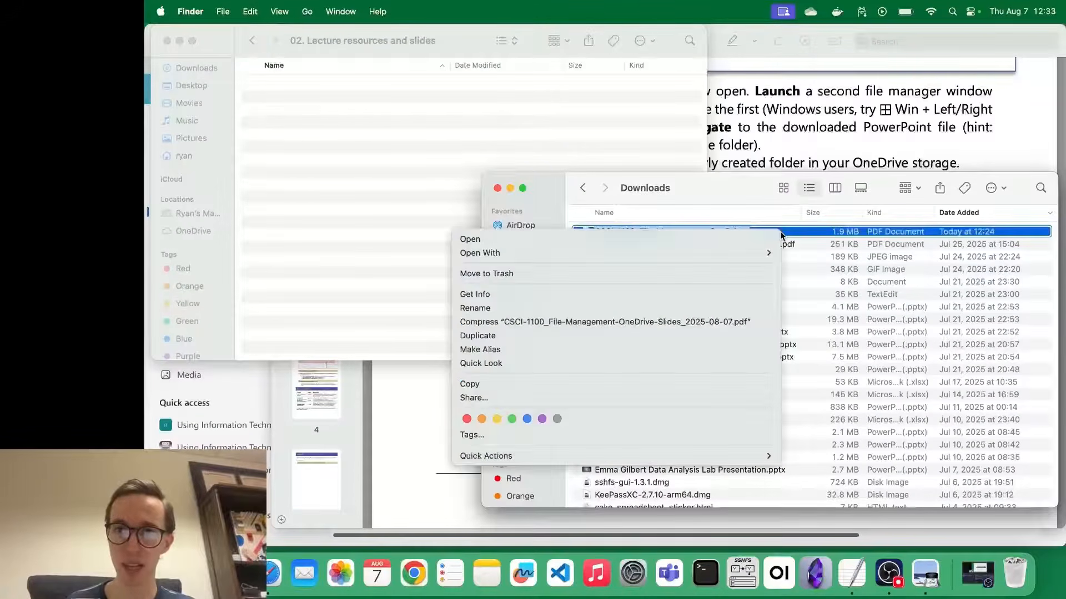
pyautogui.click(800, 231)
pyautogui.rightClick(801, 230)
pyautogui.click(593, 138)
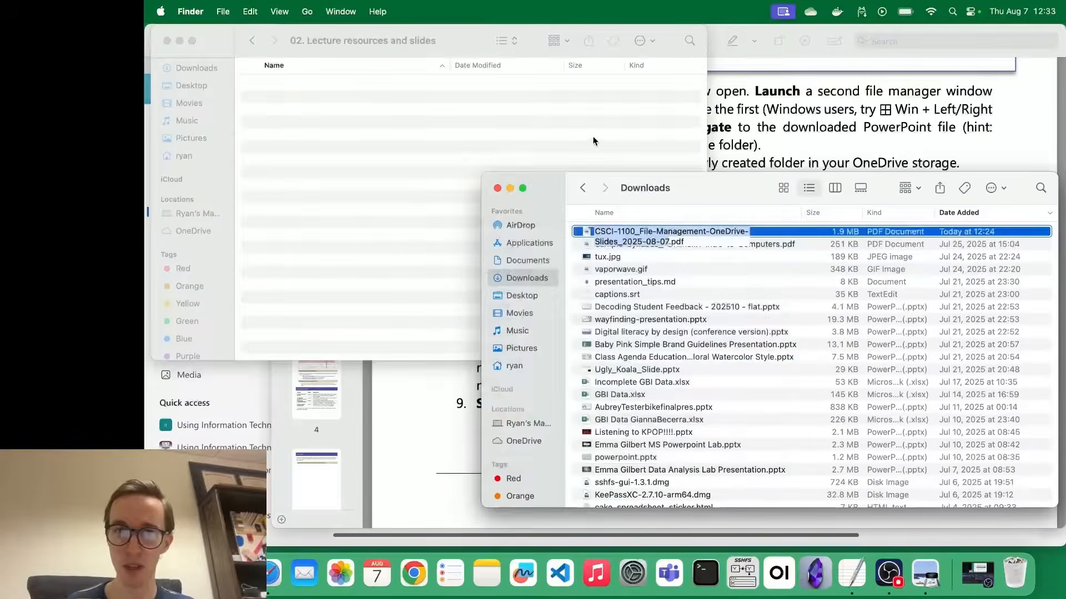
pyautogui.click(593, 138)
pyautogui.click(765, 232)
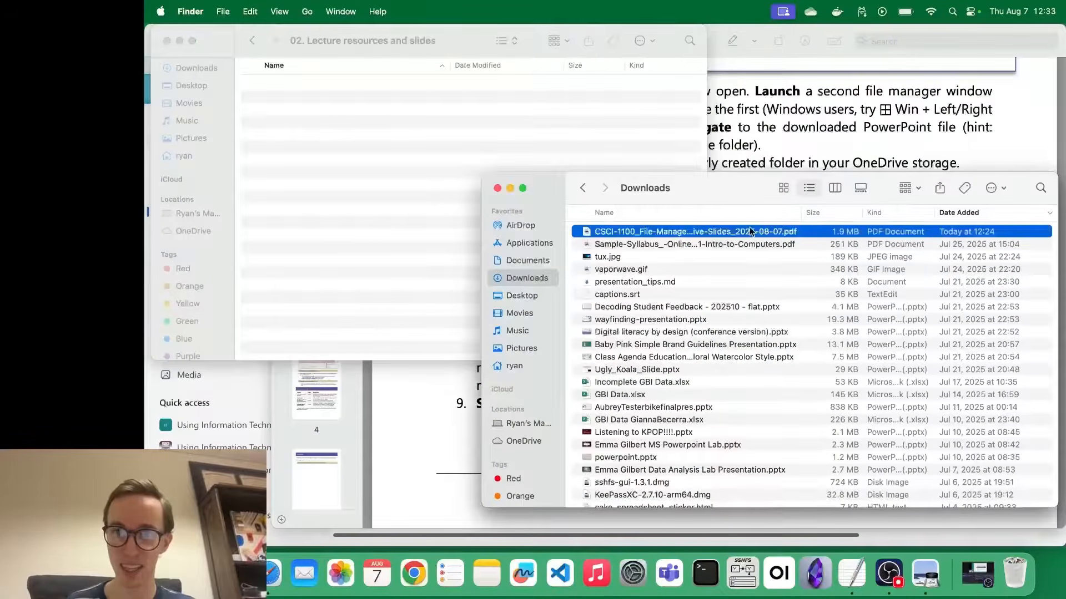
# - Copy the slides PDF from Downloads into 02. Lecture resources and slides, widening the Name column to show its full name
pyautogui.moveTo(618, 233); pyautogui.dragTo(446, 122)
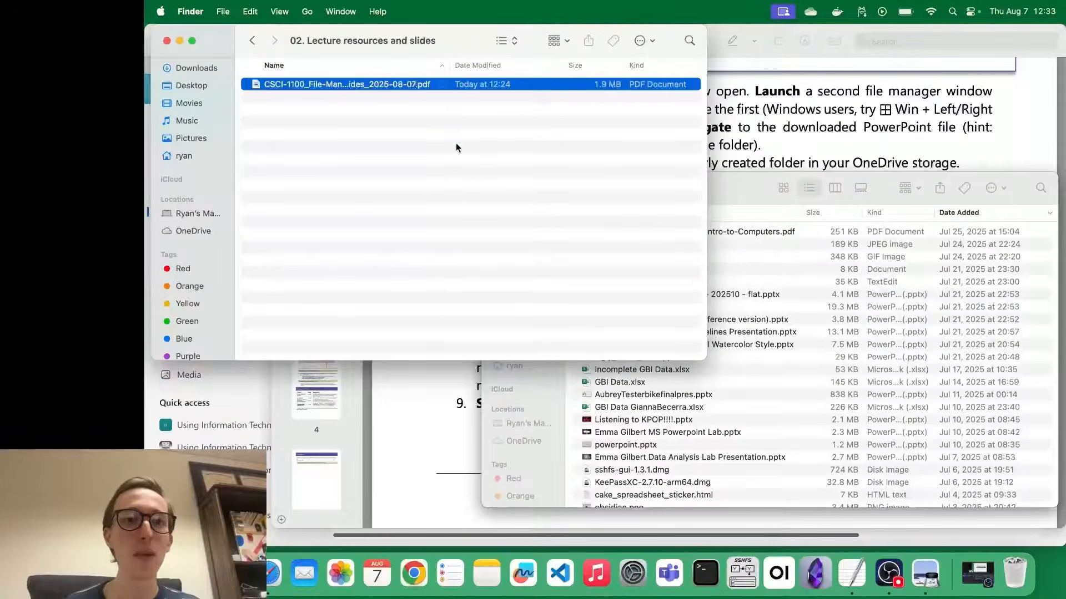
pyautogui.click(449, 159)
pyautogui.moveTo(450, 65); pyautogui.dragTo(512, 71)
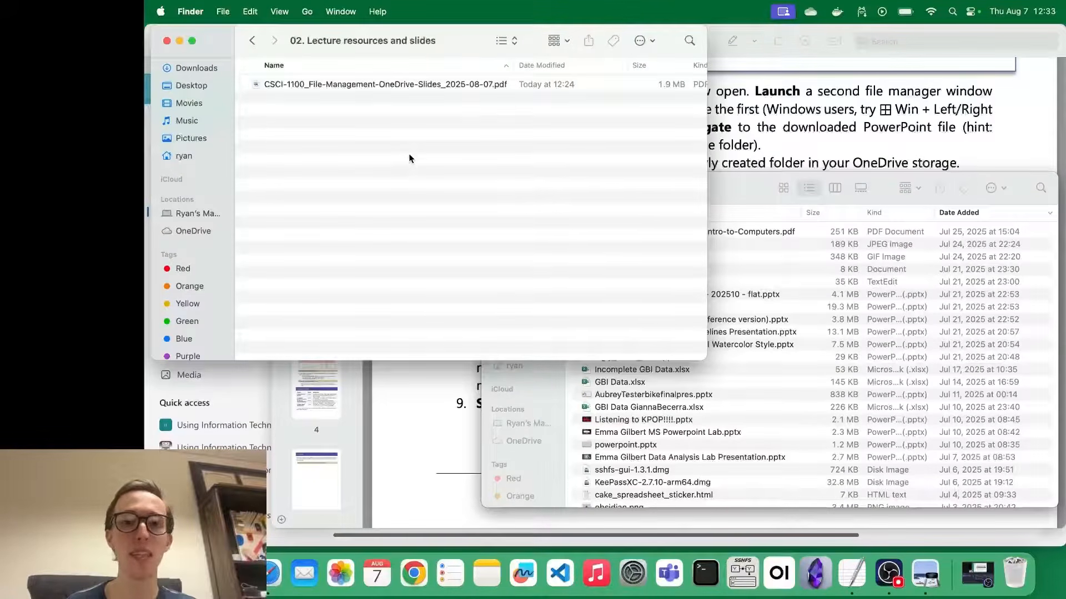
pyautogui.click(329, 83)
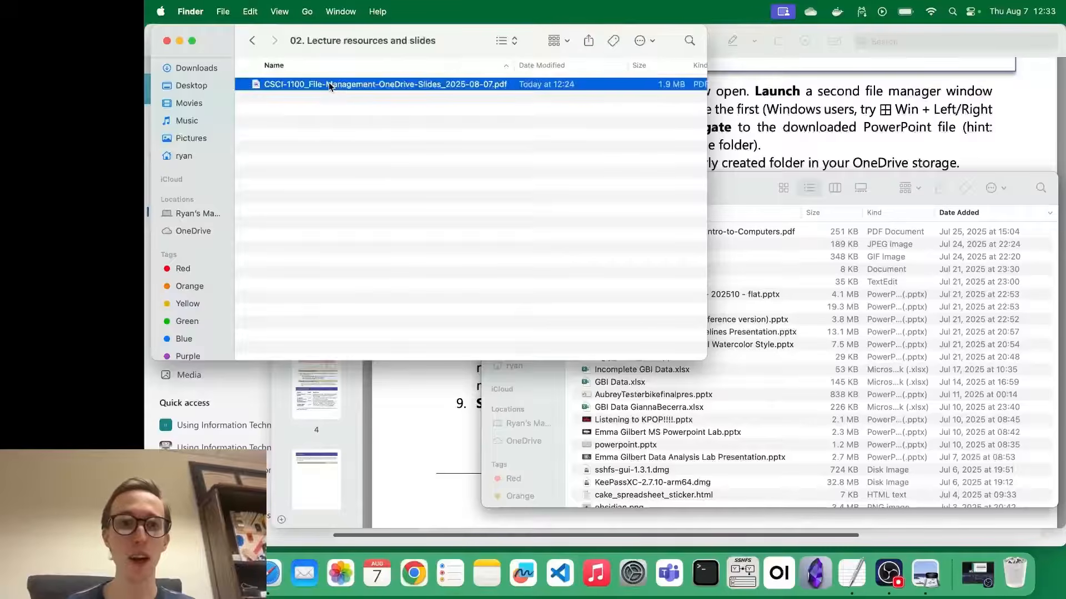
pyautogui.click(344, 150)
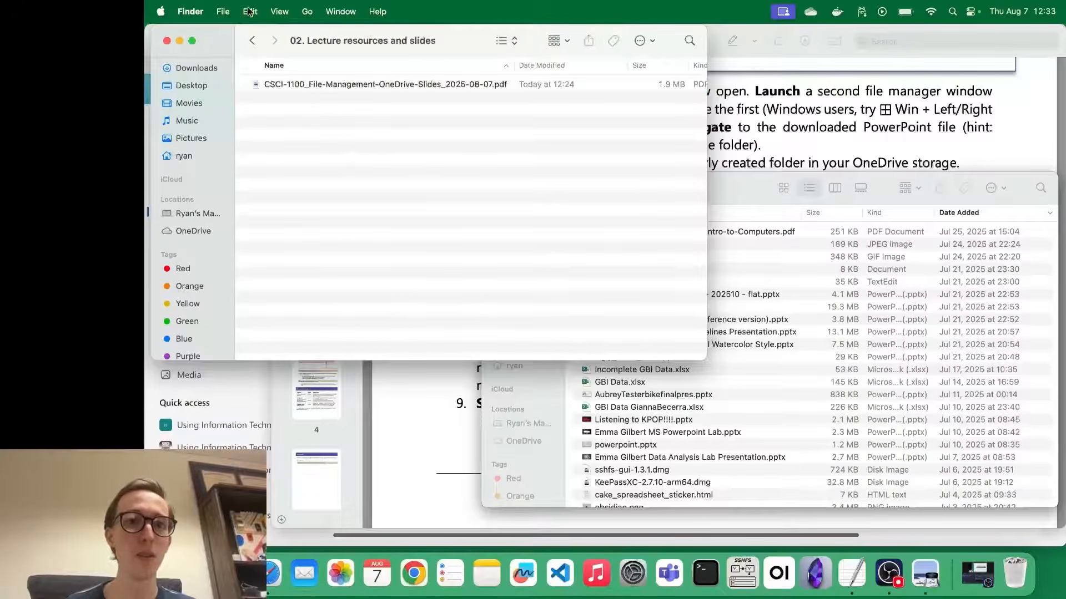
# - Reopen 02. Lecture resources and slides to confirm the copied slides PDF, then return to OneDrive in Safari
pyautogui.click(252, 42)
pyautogui.doubleClick(266, 98)
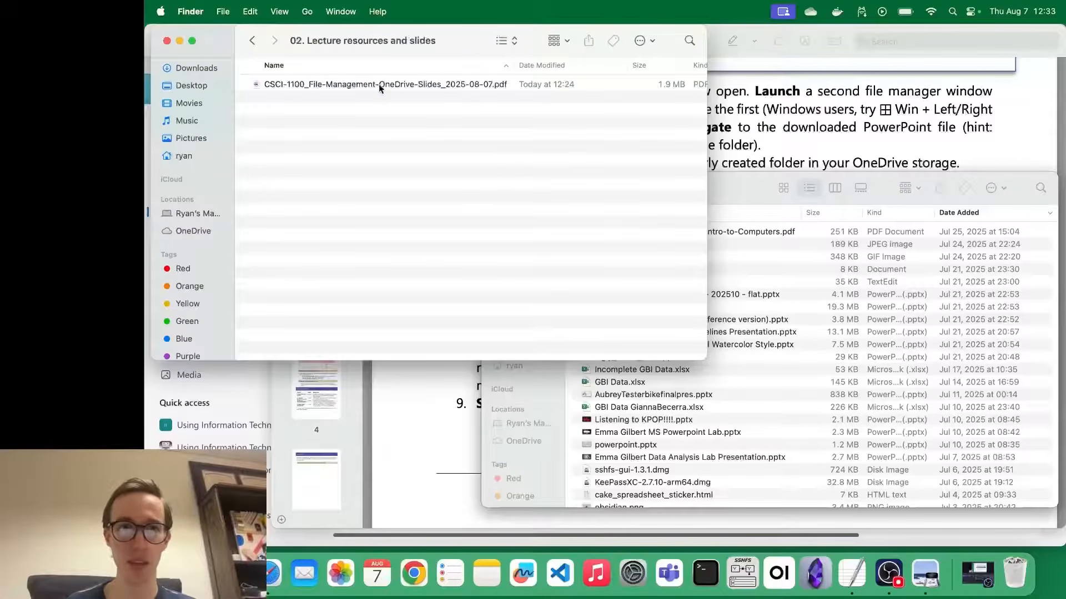
pyautogui.click(449, 85)
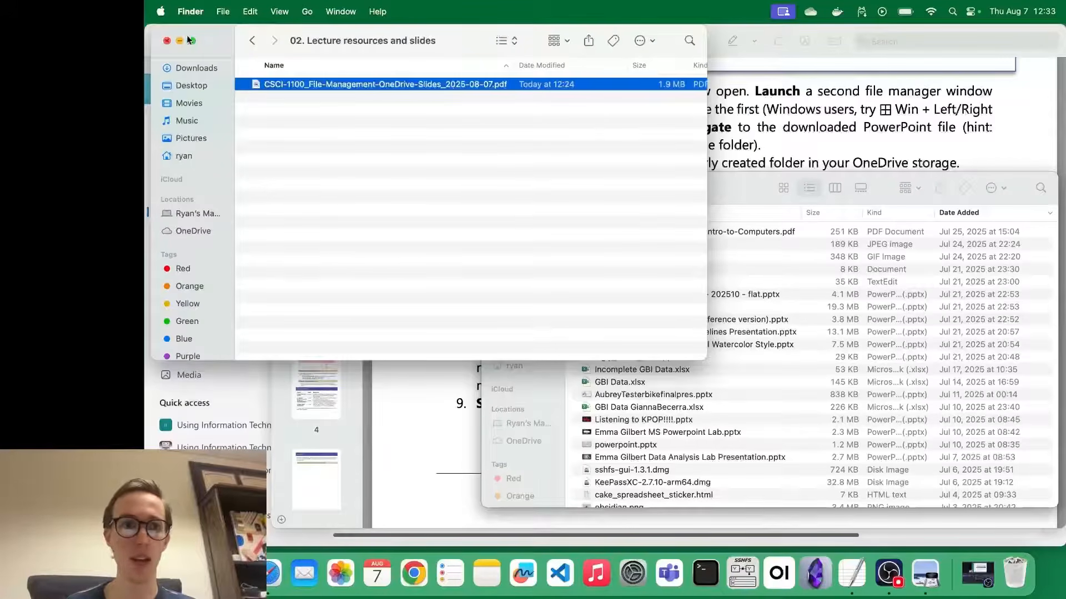
pyautogui.click(271, 571)
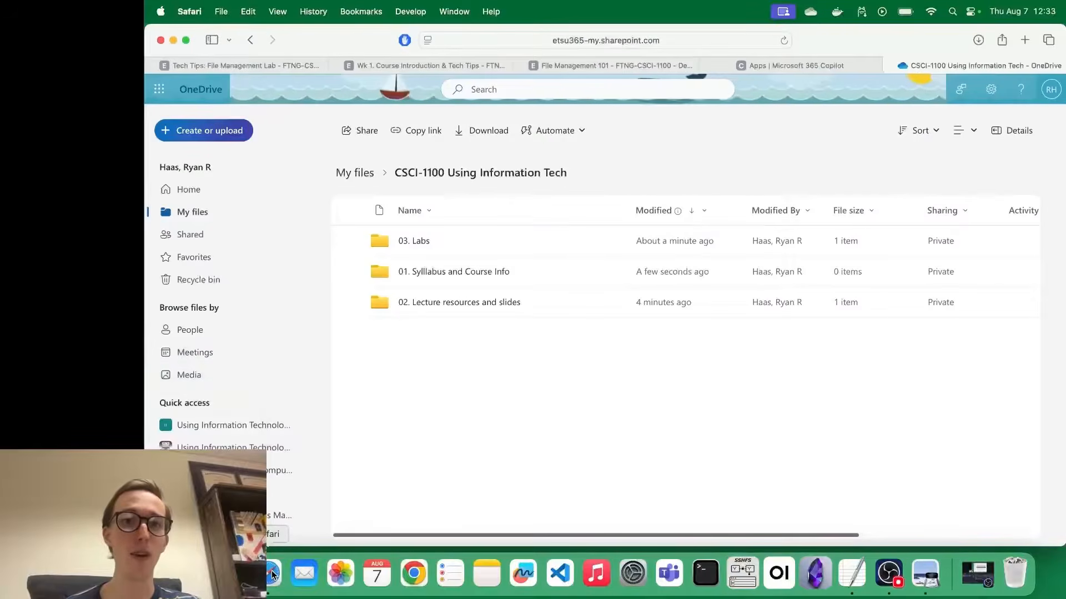
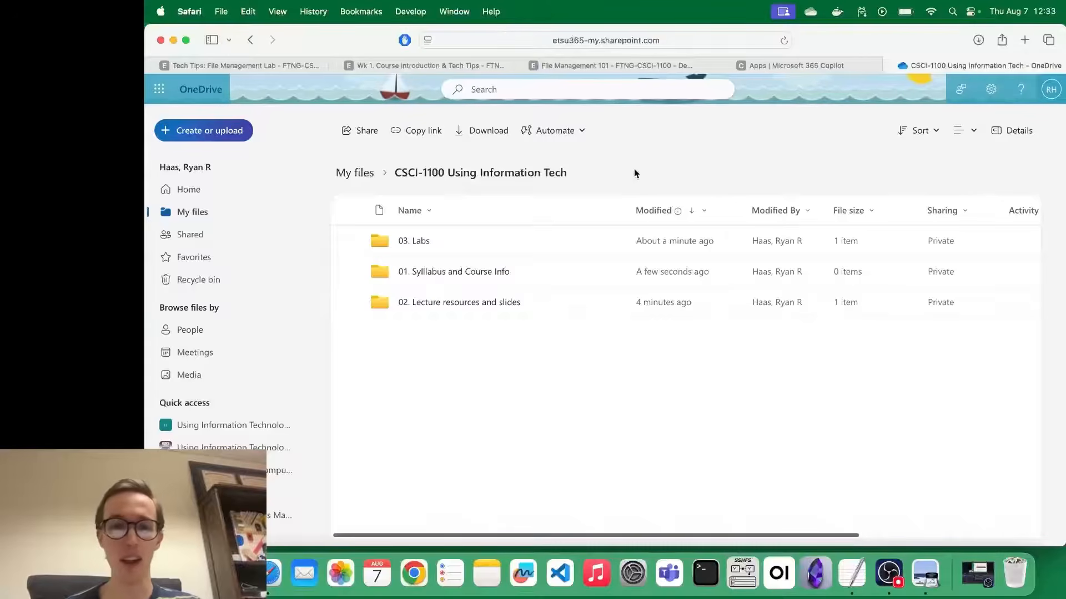
# - Browse the OneDrive course folders: 02. Lecture resources and slides, 03. Labs and 01. Tech Tips - File Management
pyautogui.click(354, 173)
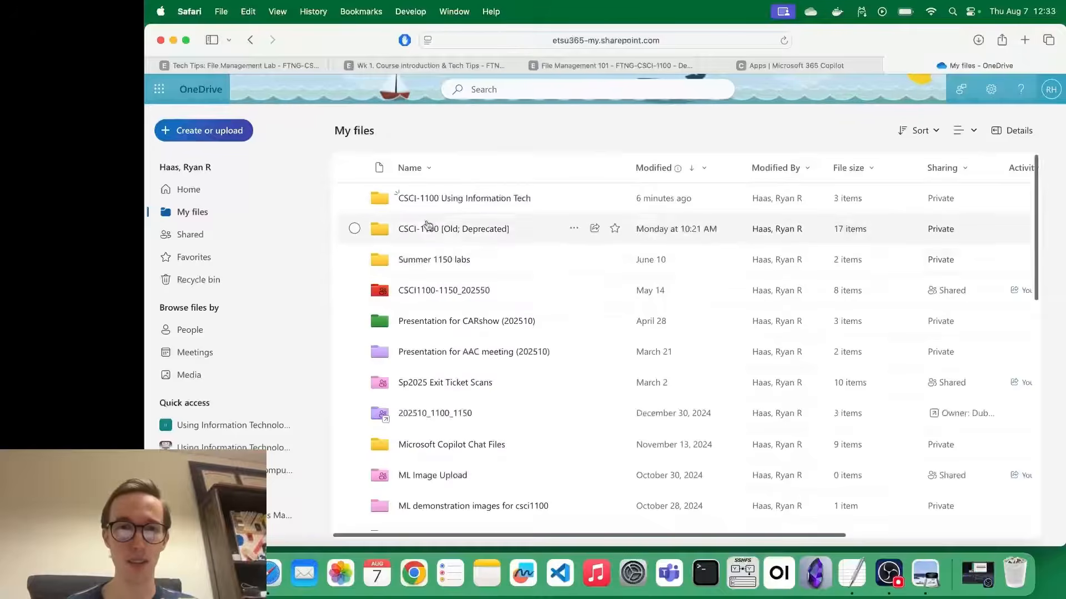
pyautogui.click(447, 200)
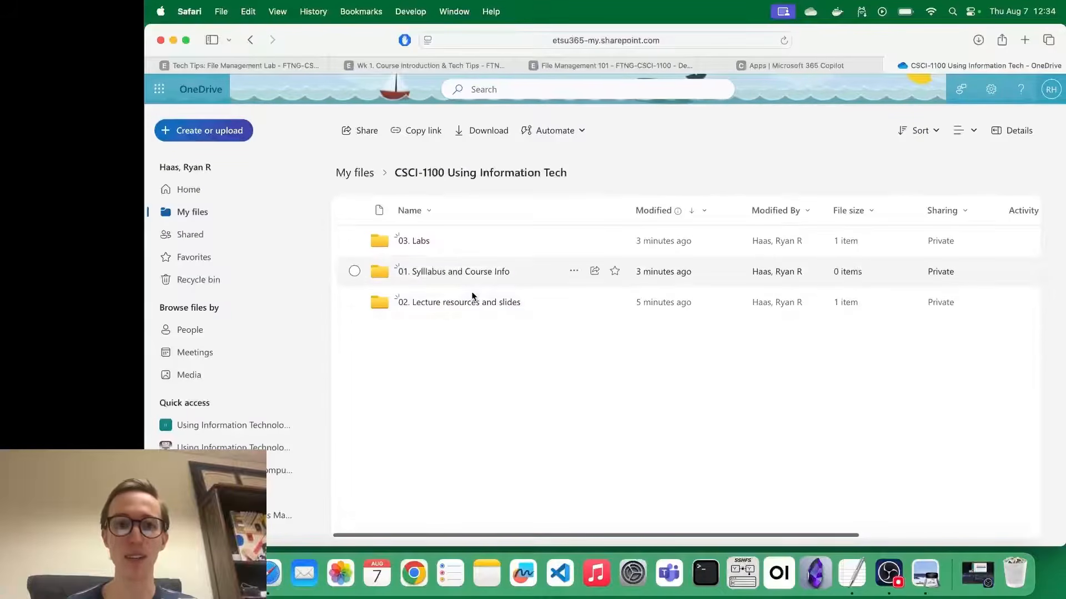
pyautogui.click(461, 303)
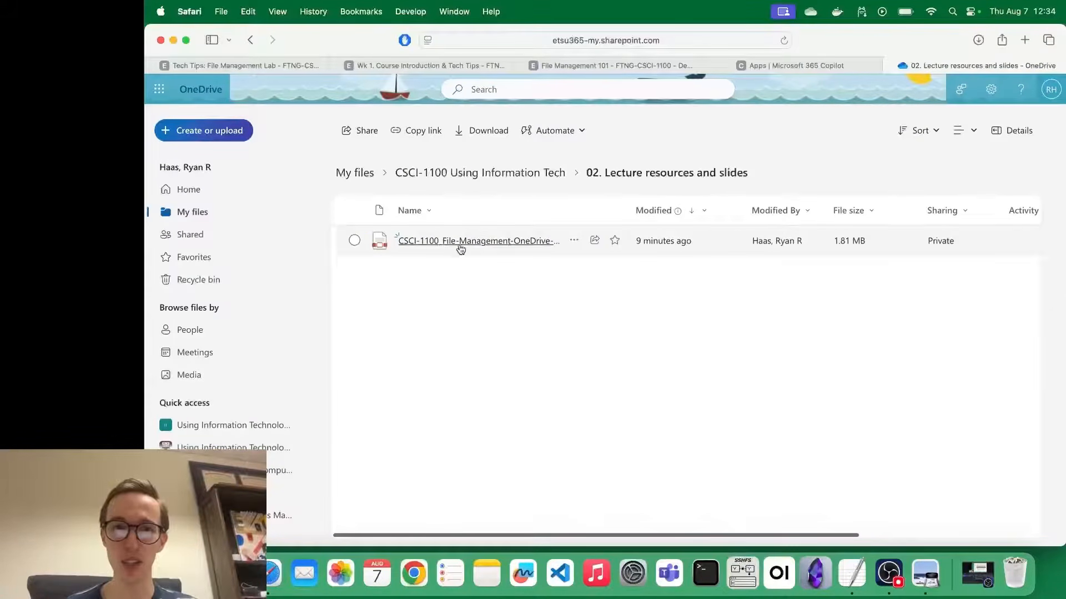
pyautogui.moveTo(453, 244); pyautogui.dragTo(478, 172)
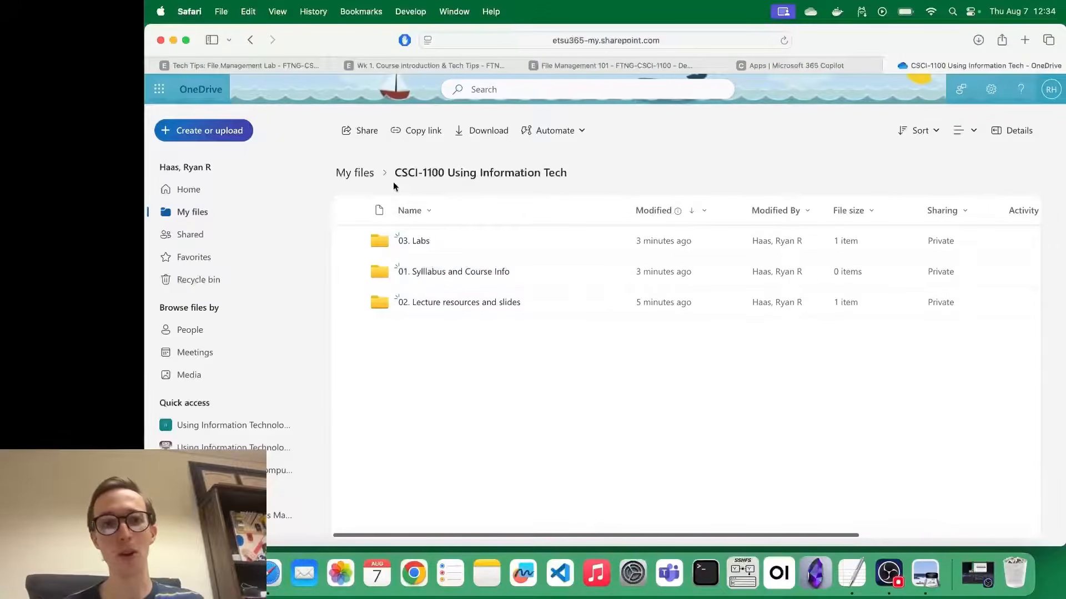
pyautogui.click(422, 242)
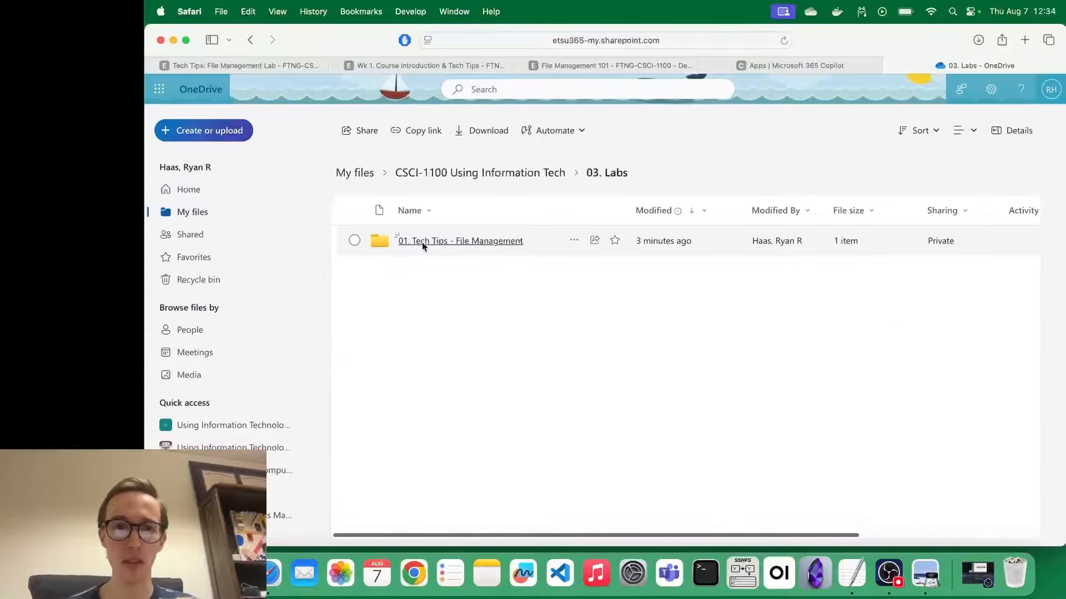
pyautogui.click(468, 242)
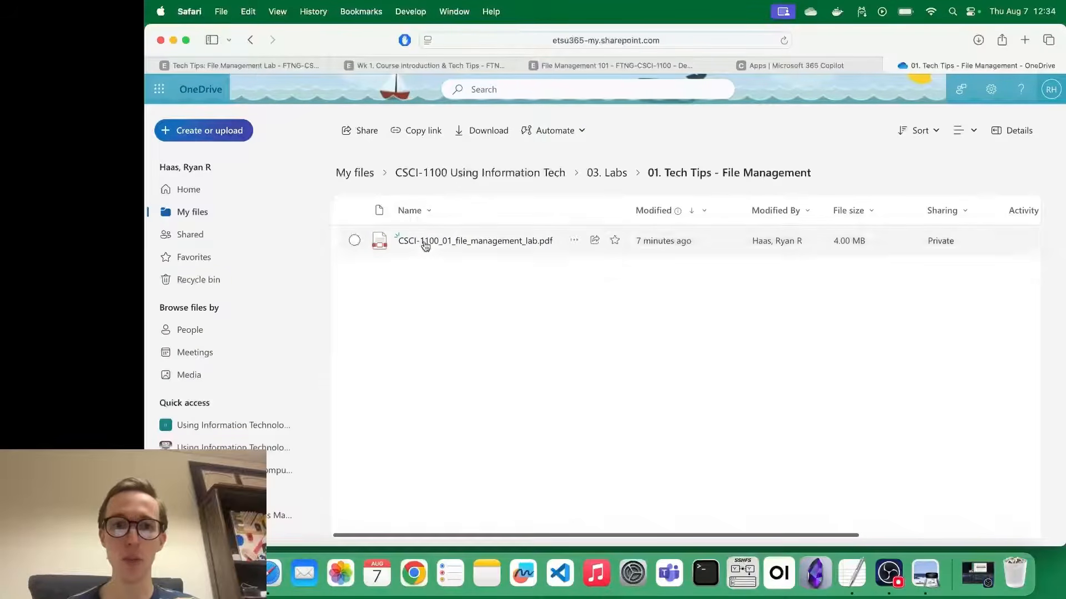
pyautogui.click(606, 173)
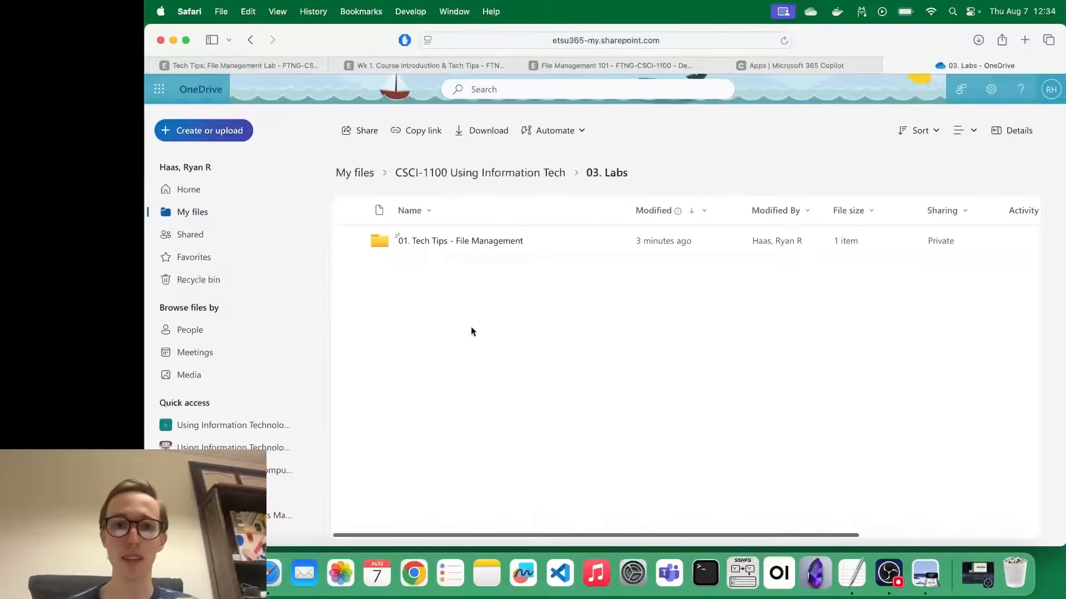
pyautogui.click(506, 173)
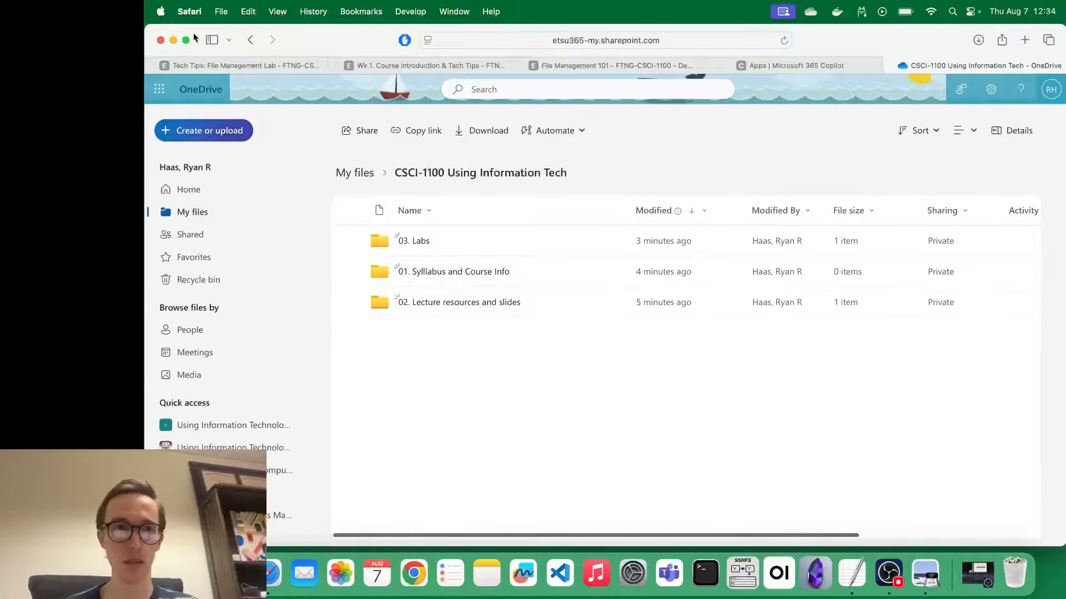
# - Read the lab PDF's OneDrive instructions in Preview, then bring the lecture slides Finder window forward
pyautogui.click(173, 40)
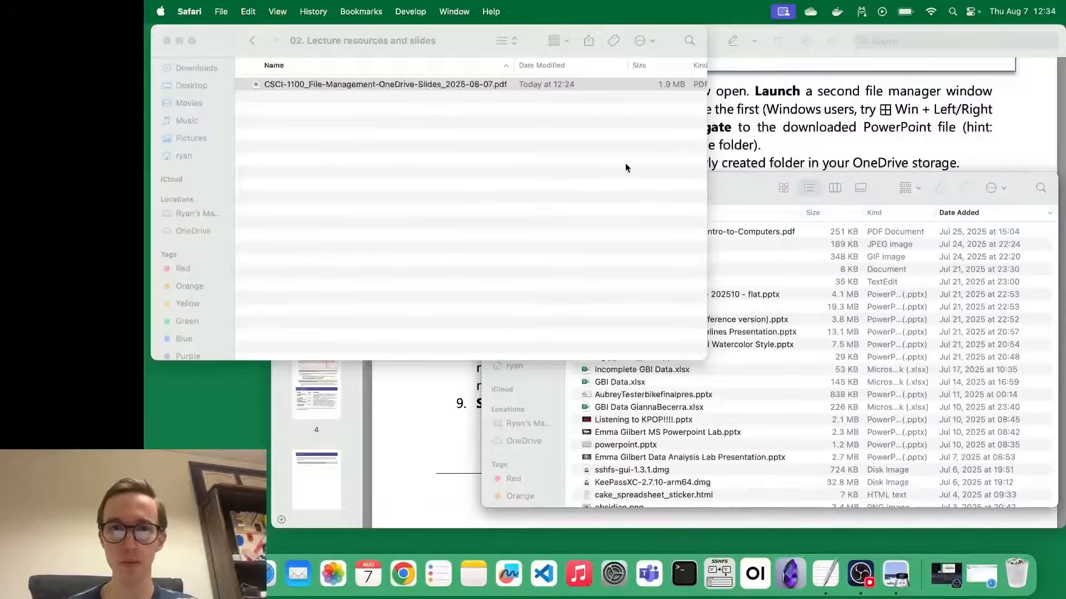
pyautogui.click(811, 134)
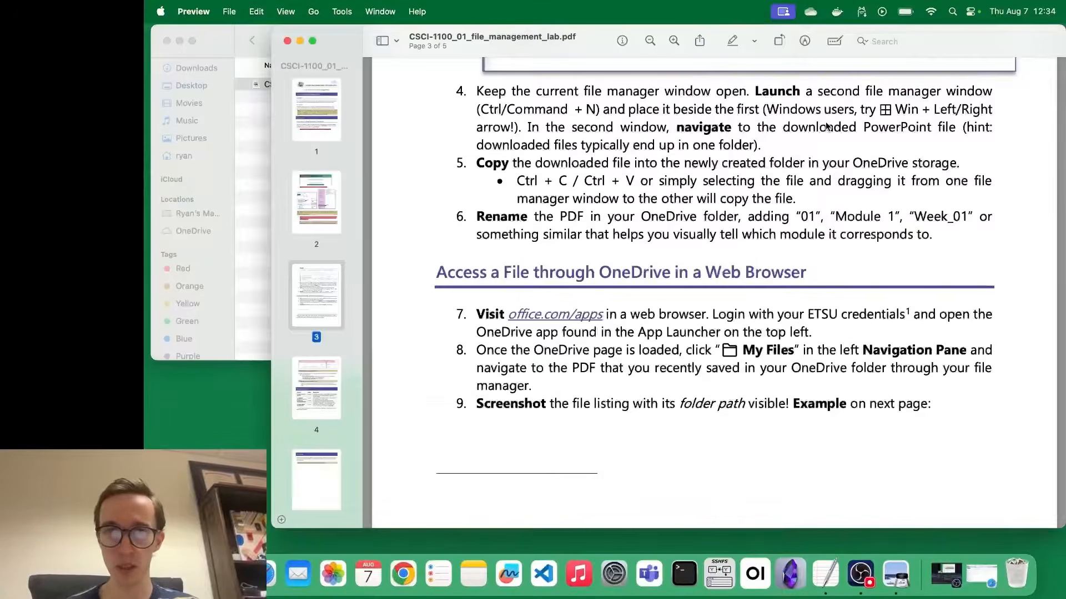
pyautogui.scroll(-2, 691, 397)
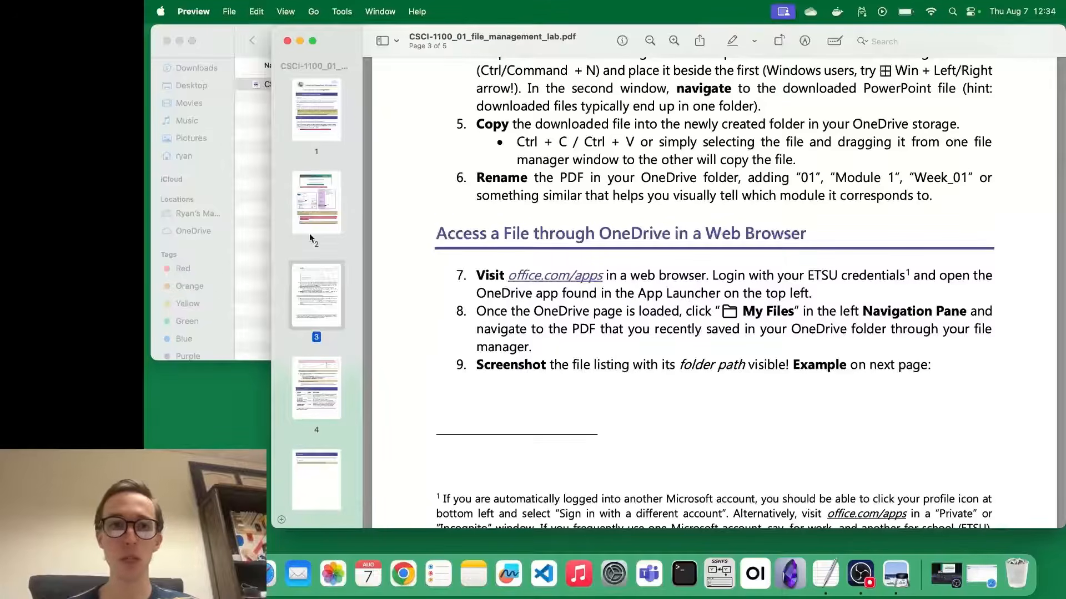
pyautogui.click(241, 179)
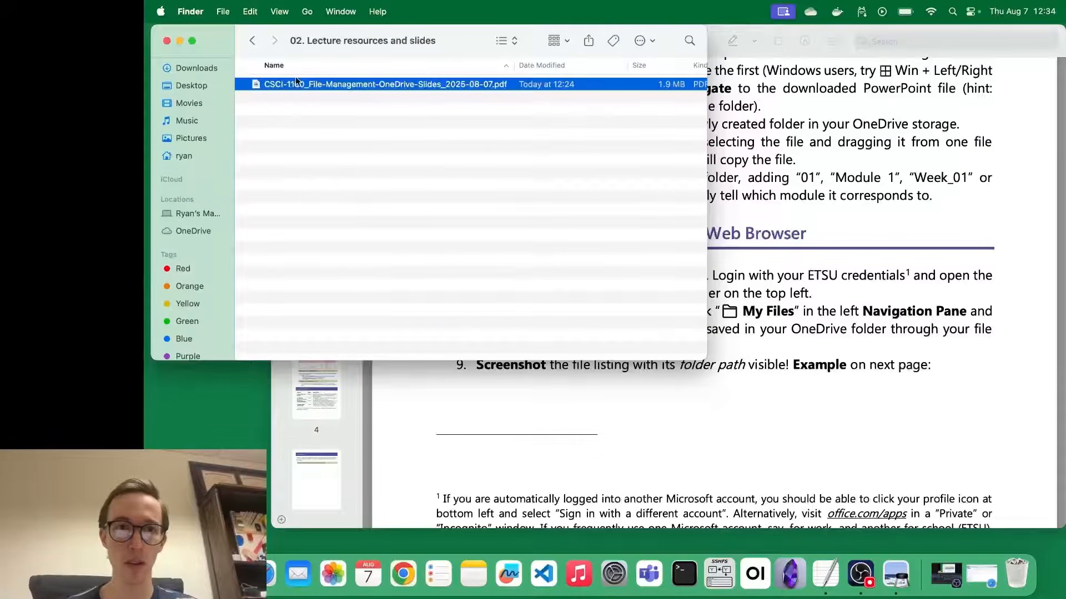
# - Add the prefix 01_ to the lecture slides PDF's name in Finder, then return to OneDrive
pyautogui.rightClick(363, 85)
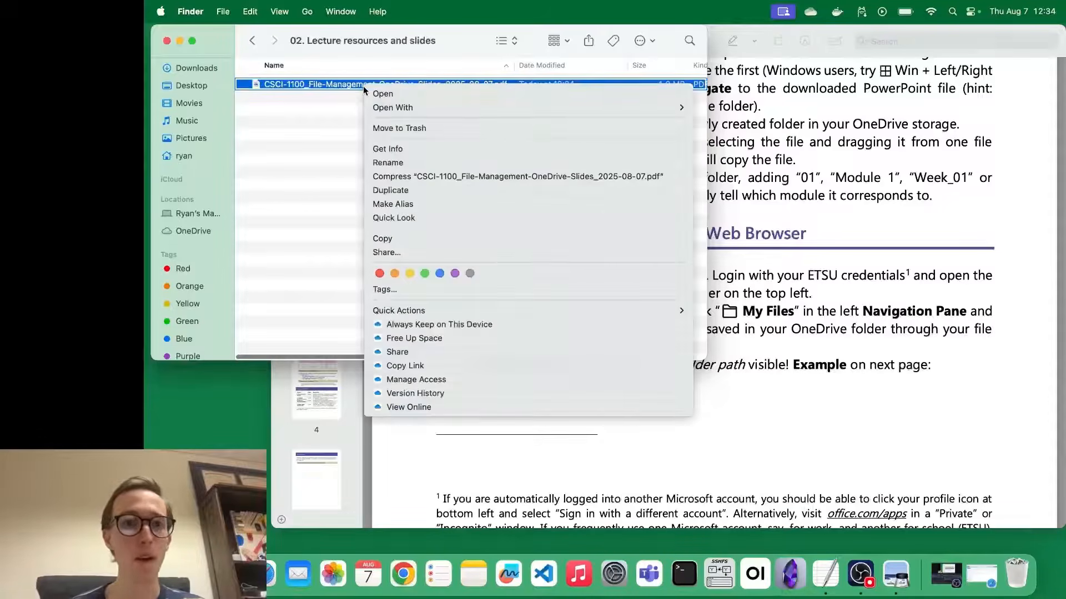
pyautogui.click(388, 163)
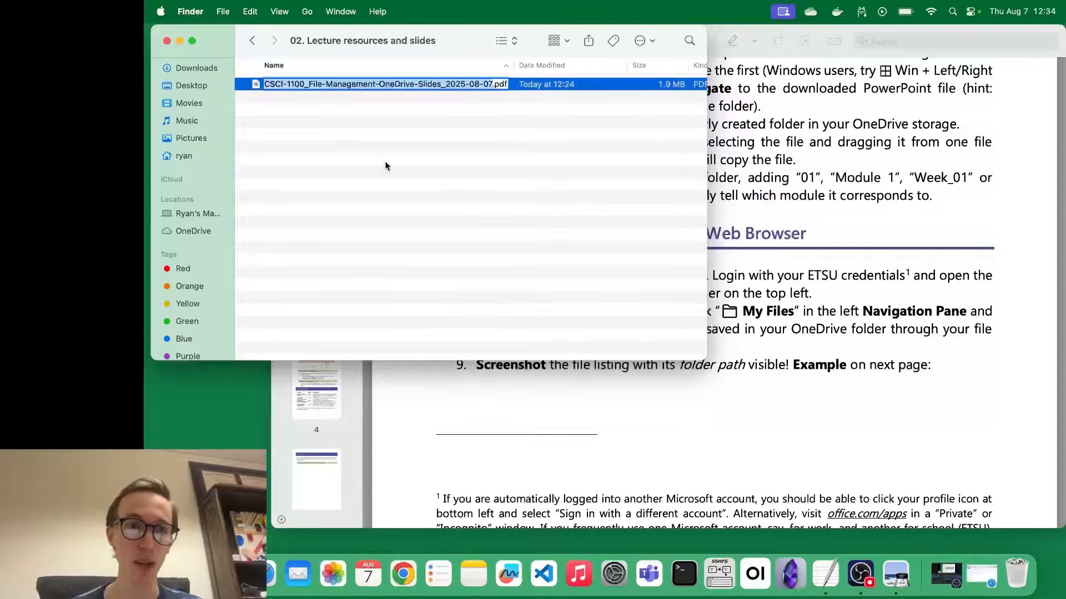
pyautogui.press('Left')
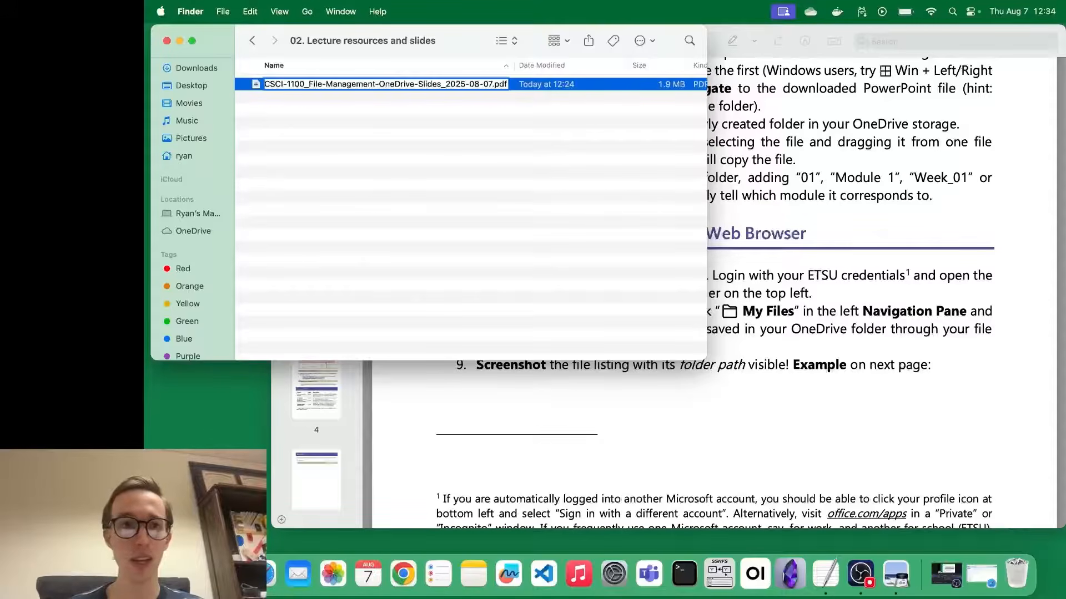
pyautogui.write('01_')
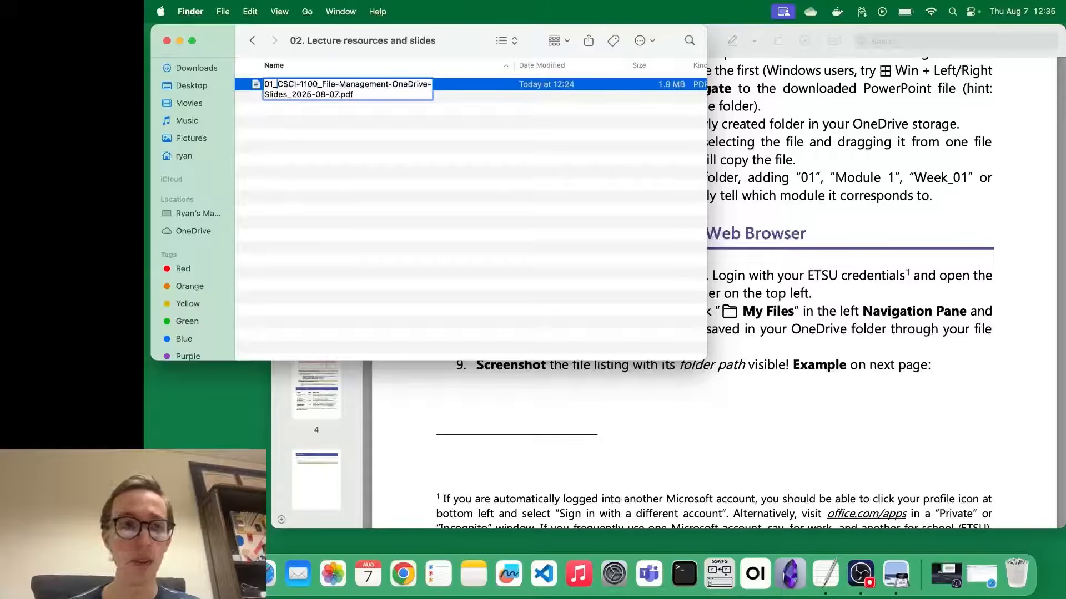
pyautogui.press('Return')
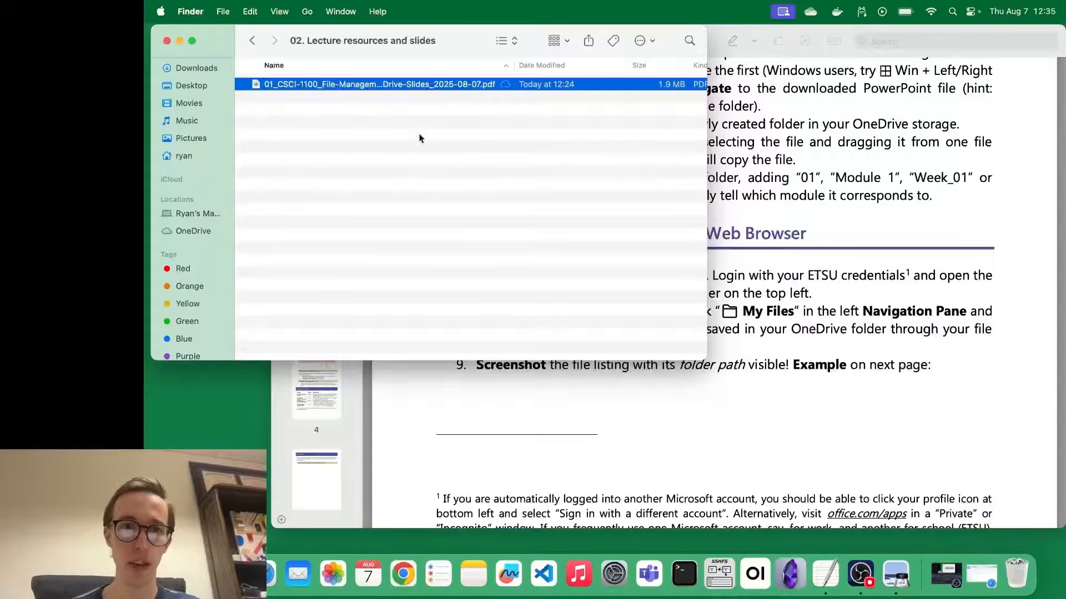
pyautogui.click(306, 82)
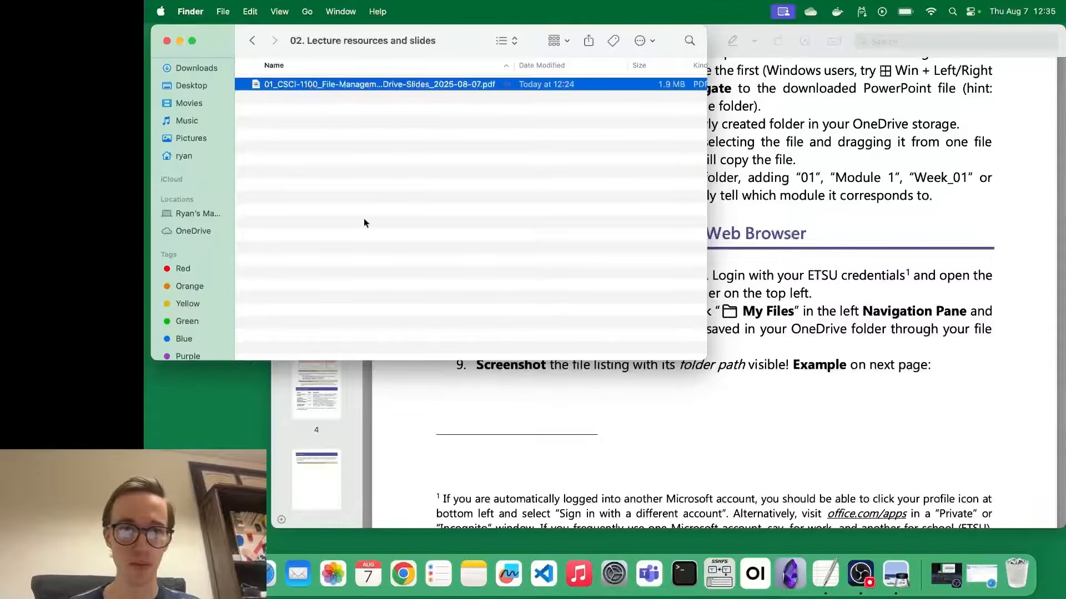
pyautogui.click(267, 577)
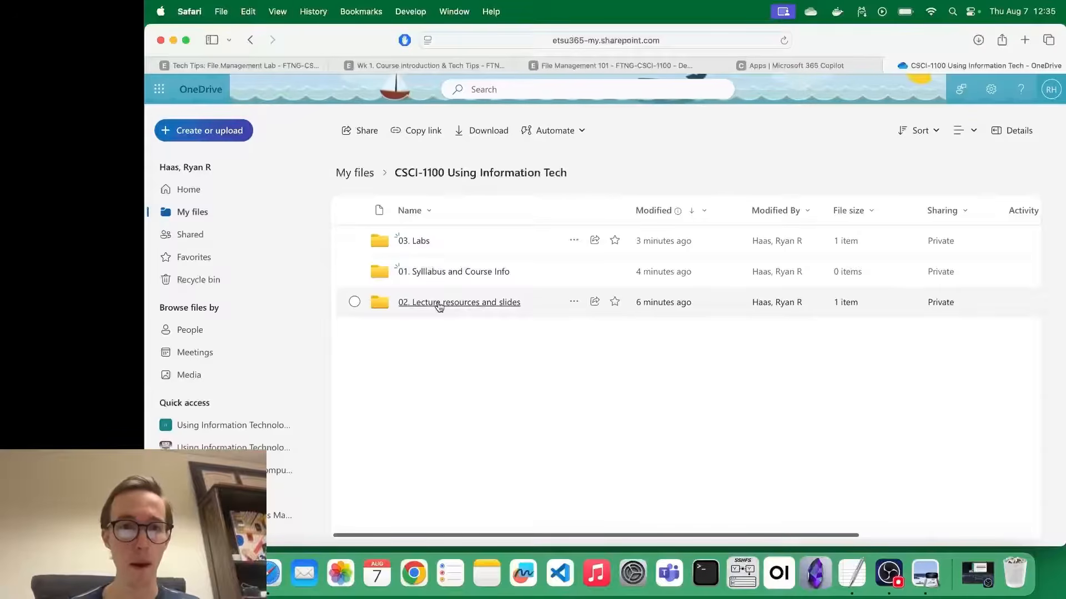
# - Check the renamed 01_ slides PDF in OneDrive's 02. Lecture resources and slides folder, glancing at the lab instructions
pyautogui.click(439, 303)
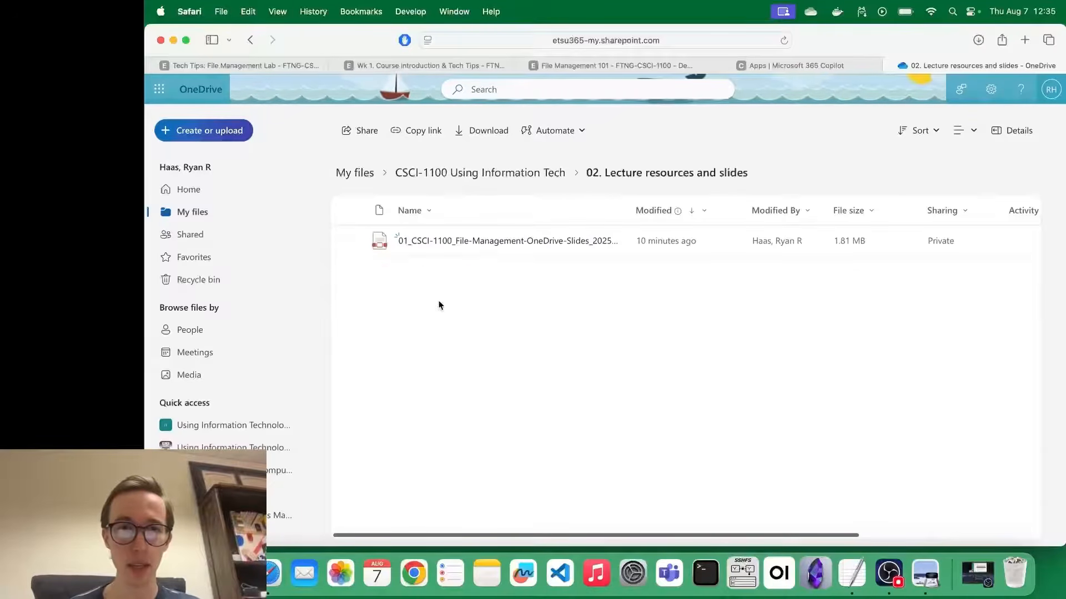
pyautogui.click(573, 243)
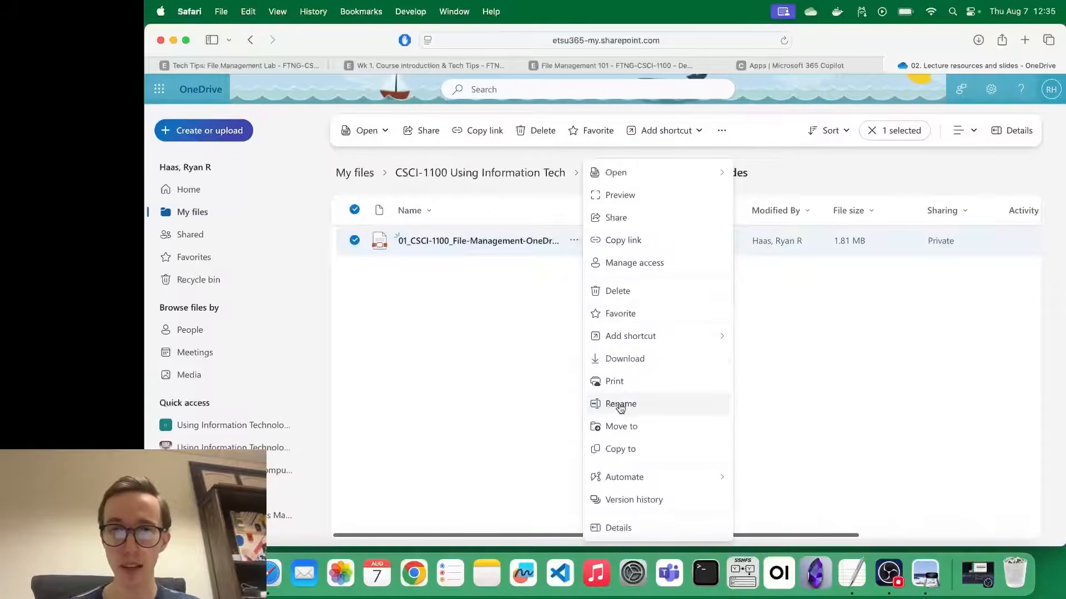
pyautogui.click(480, 367)
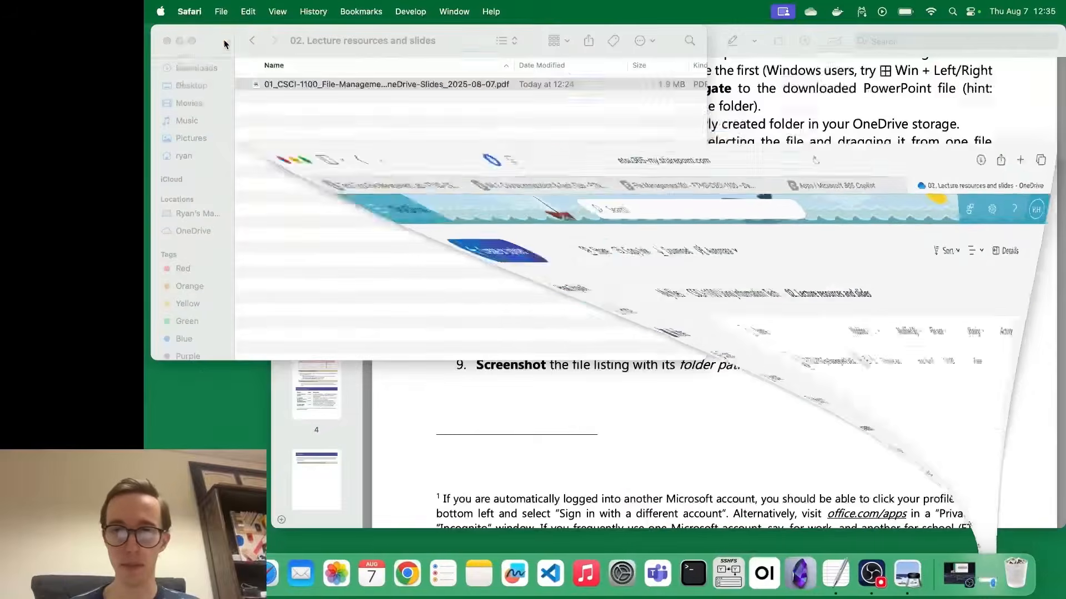
pyautogui.click(174, 40)
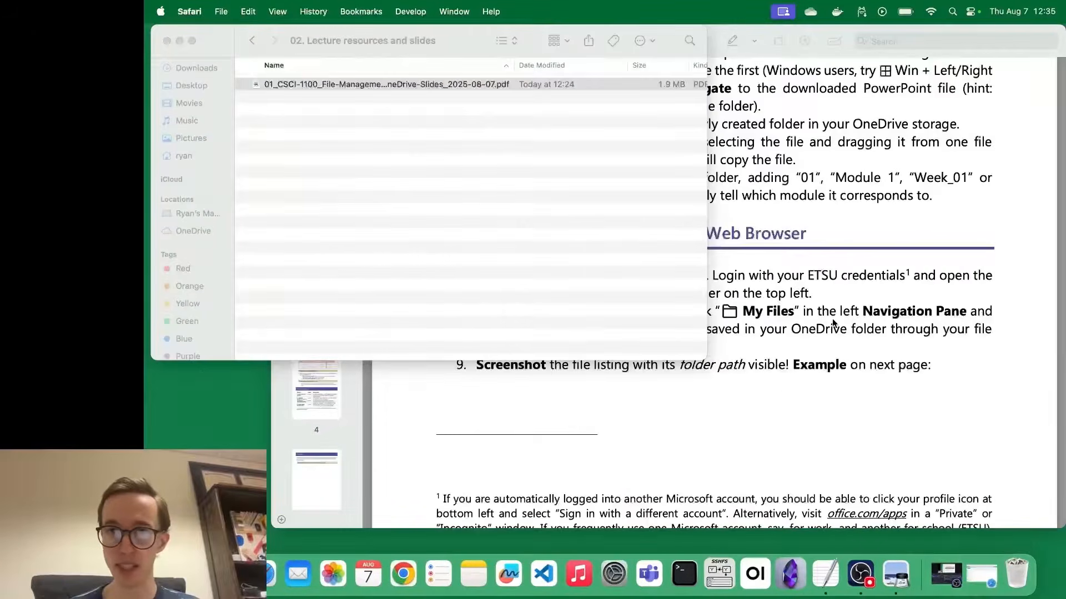
pyautogui.scroll(-3, 613, 325)
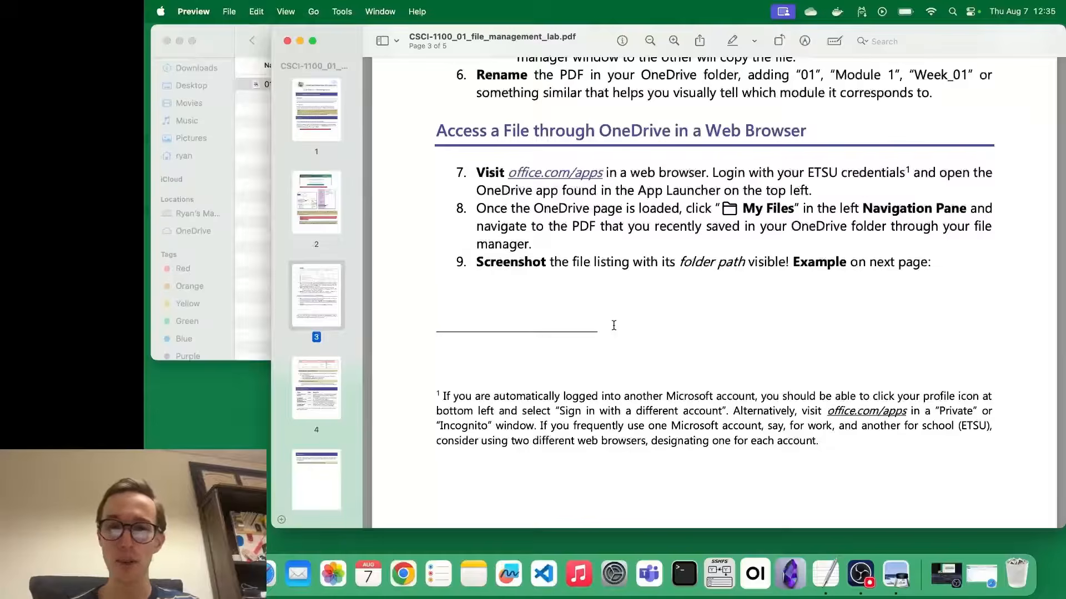
pyautogui.click(269, 575)
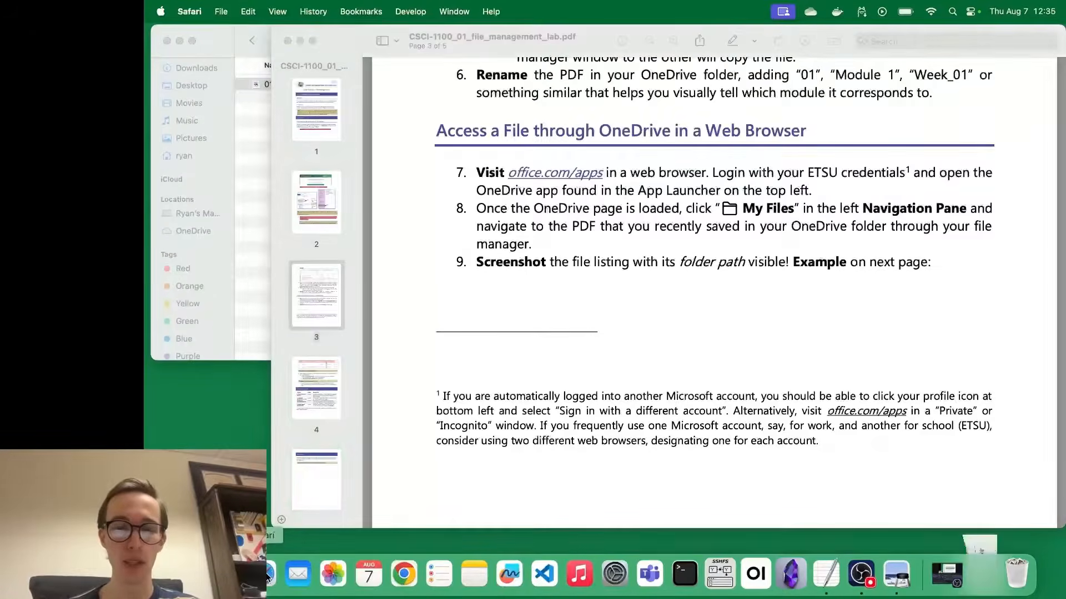
# - Go to office.com/apps and open My files in OneDrive, dismissing the sign-in prompt
pyautogui.click(630, 41)
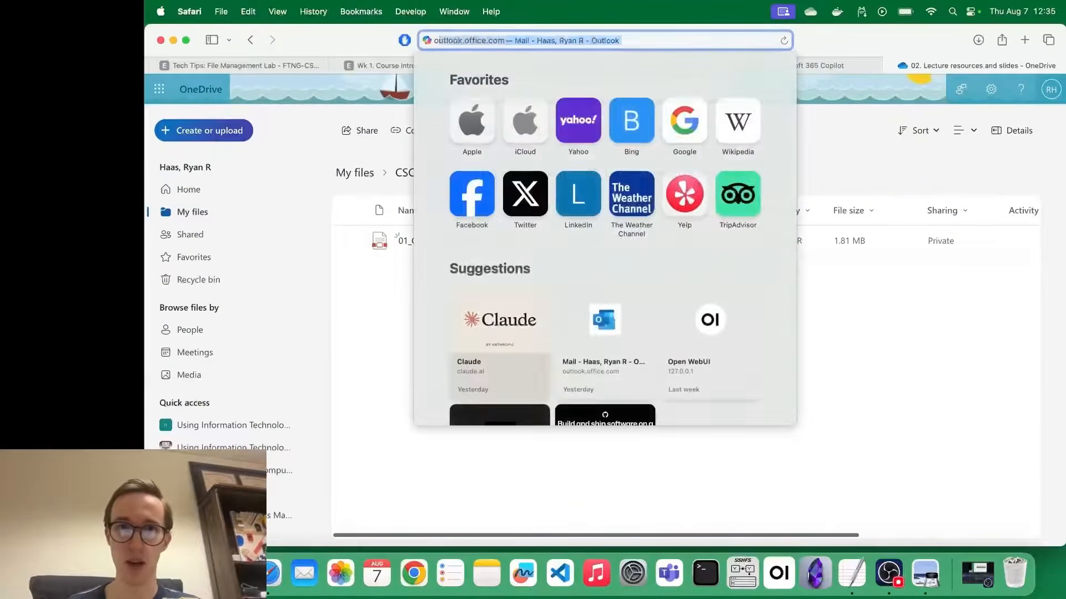
pyautogui.write('office.com/apps')
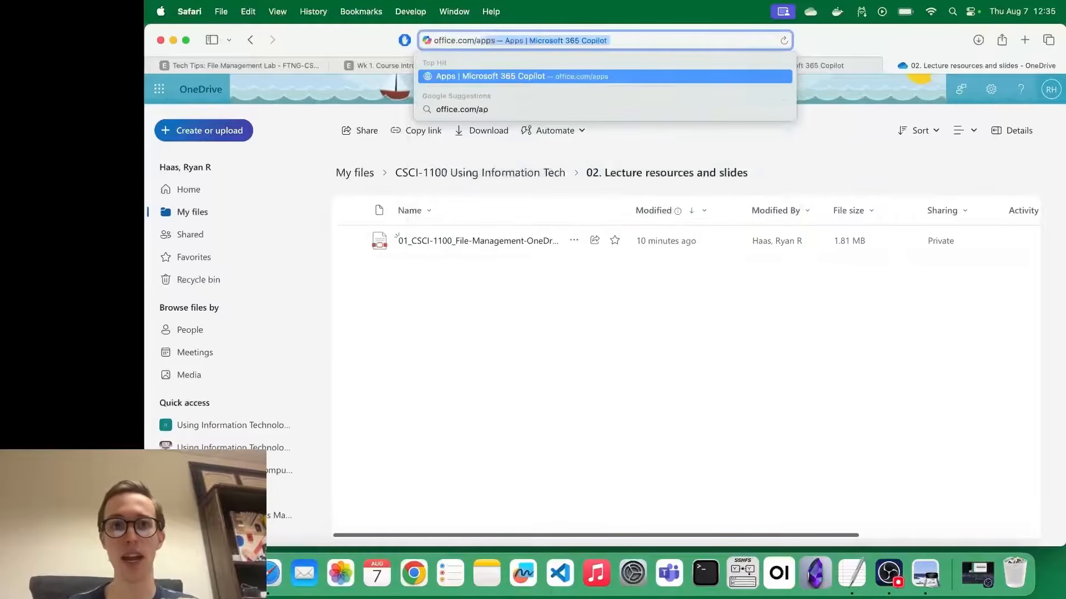
pyautogui.press('Return')
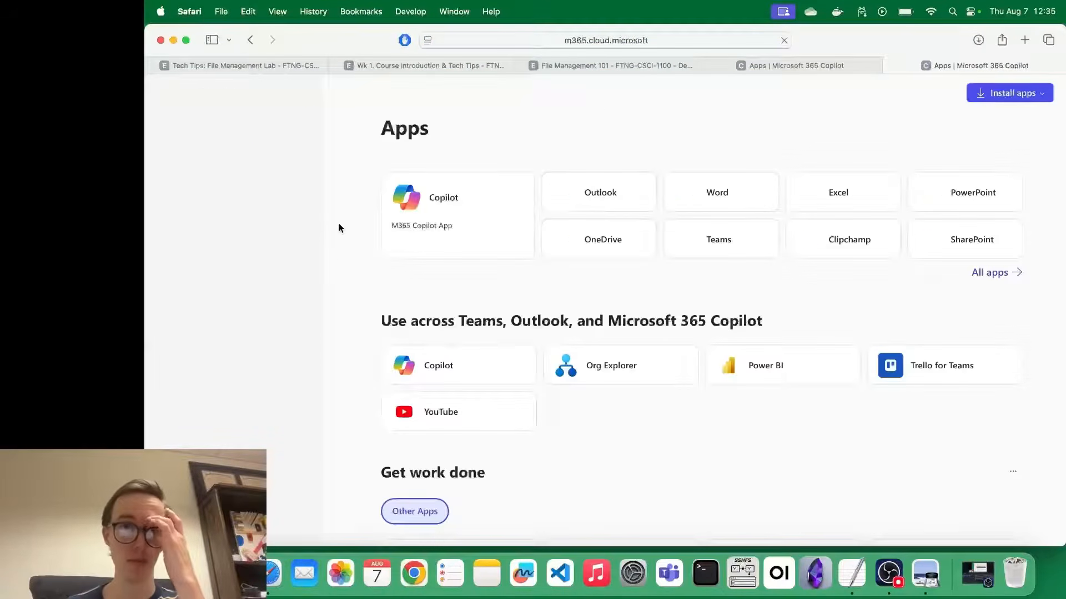
pyautogui.click(601, 233)
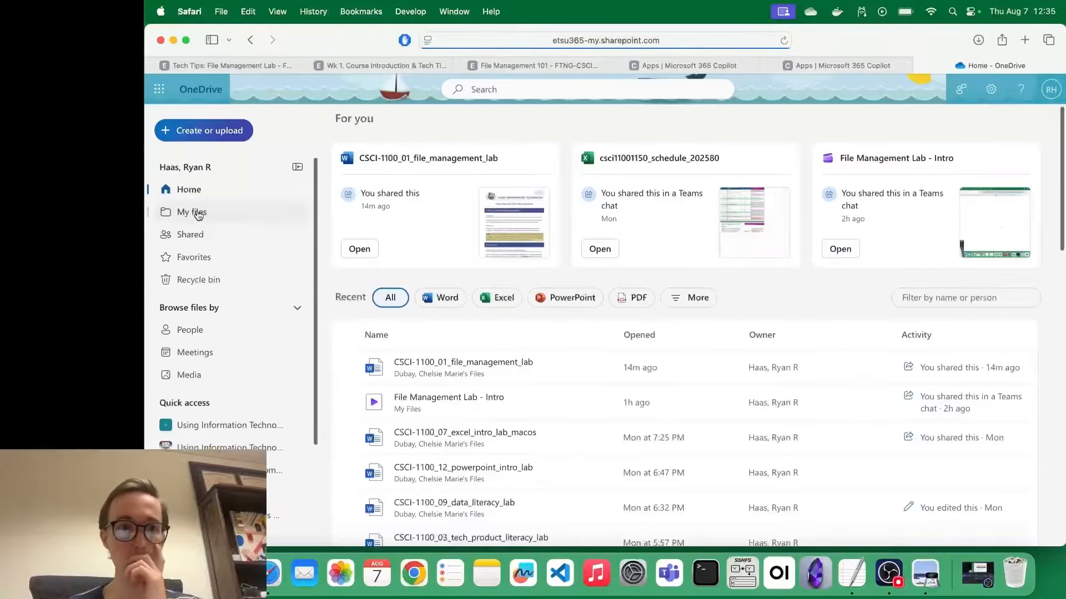
pyautogui.click(197, 215)
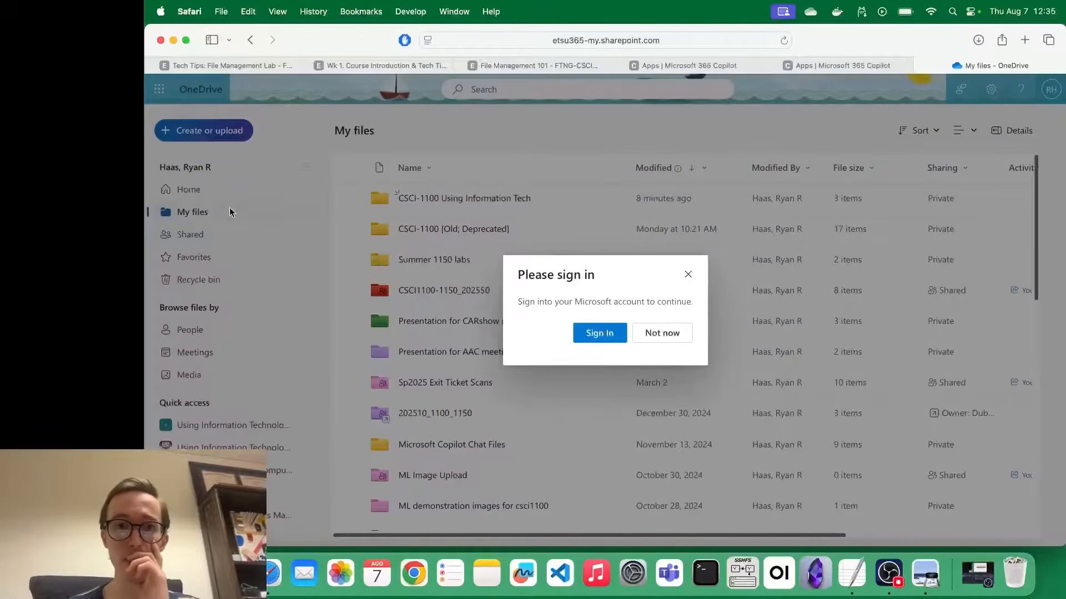
pyautogui.click(687, 276)
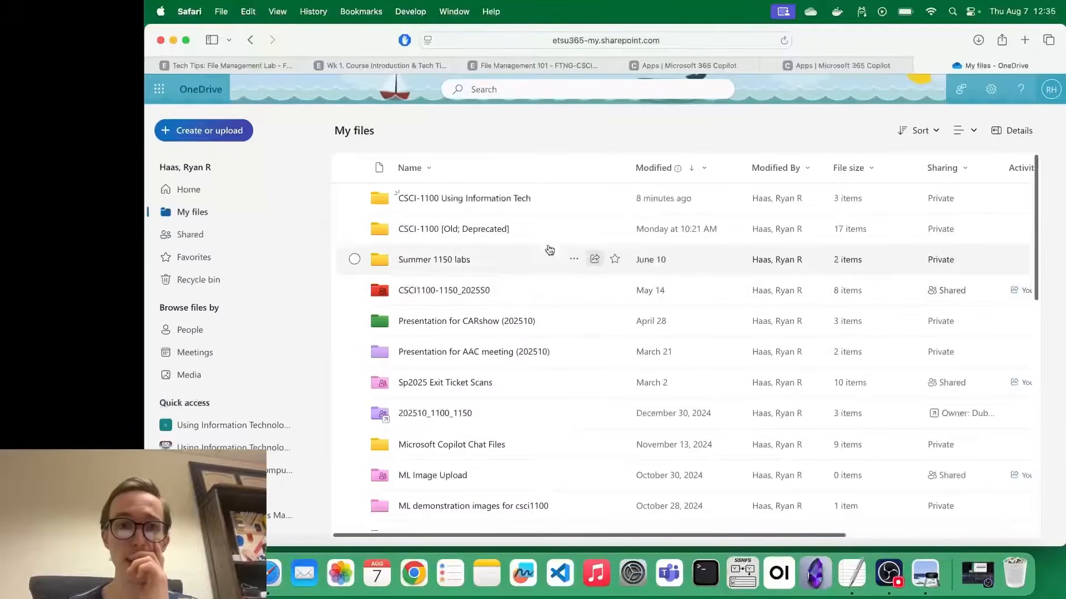
# - Make the CSCI-1100 Using Information Tech folder teal, then open its 02. Lecture resources and slides subfolder
pyautogui.click(447, 203)
pyautogui.click(447, 203)
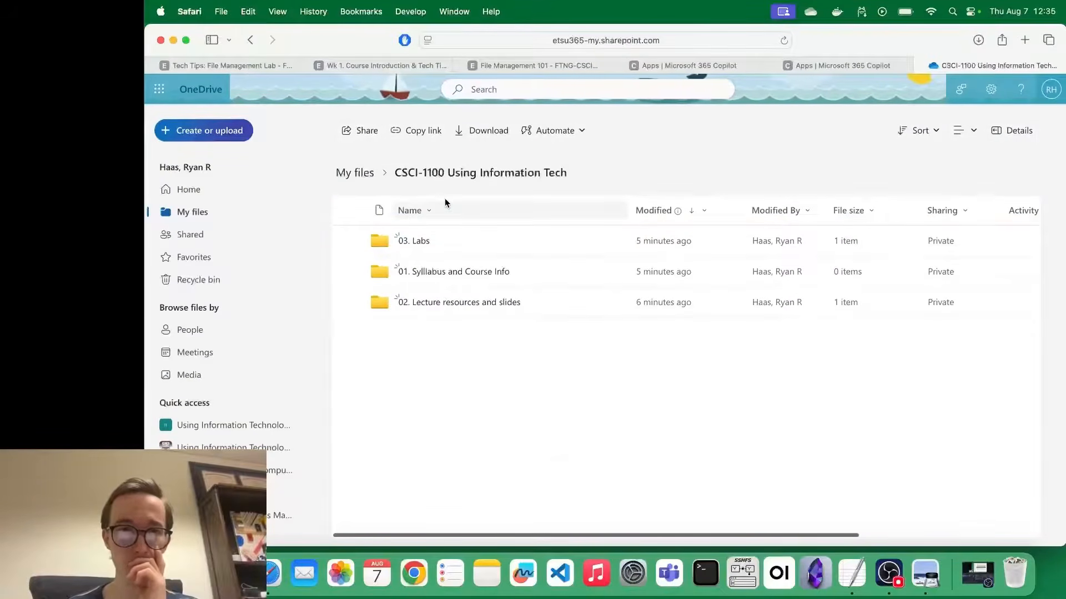
pyautogui.click(360, 175)
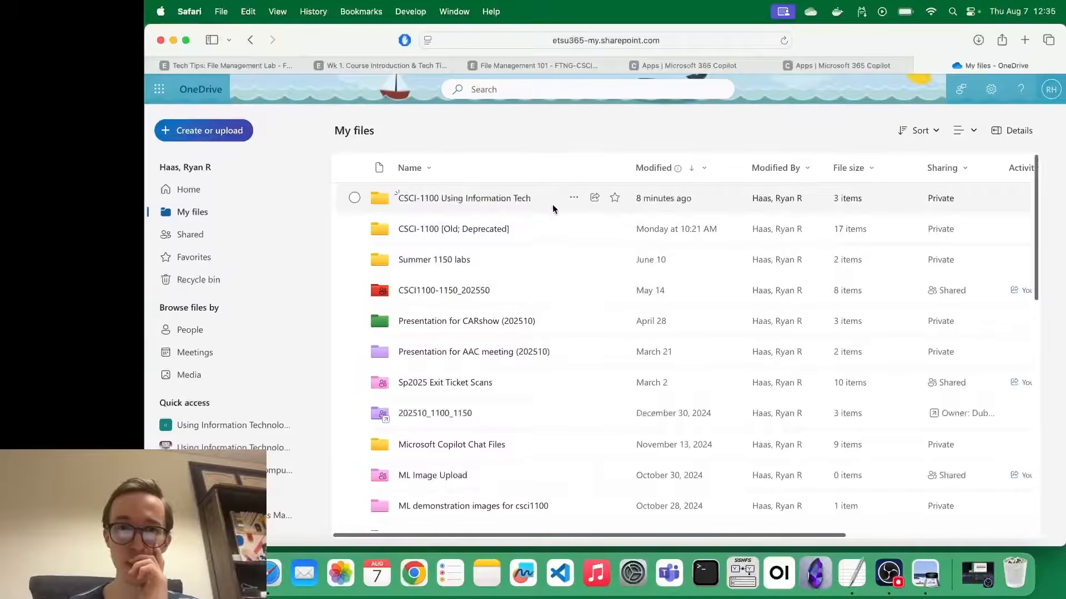
pyautogui.click(575, 199)
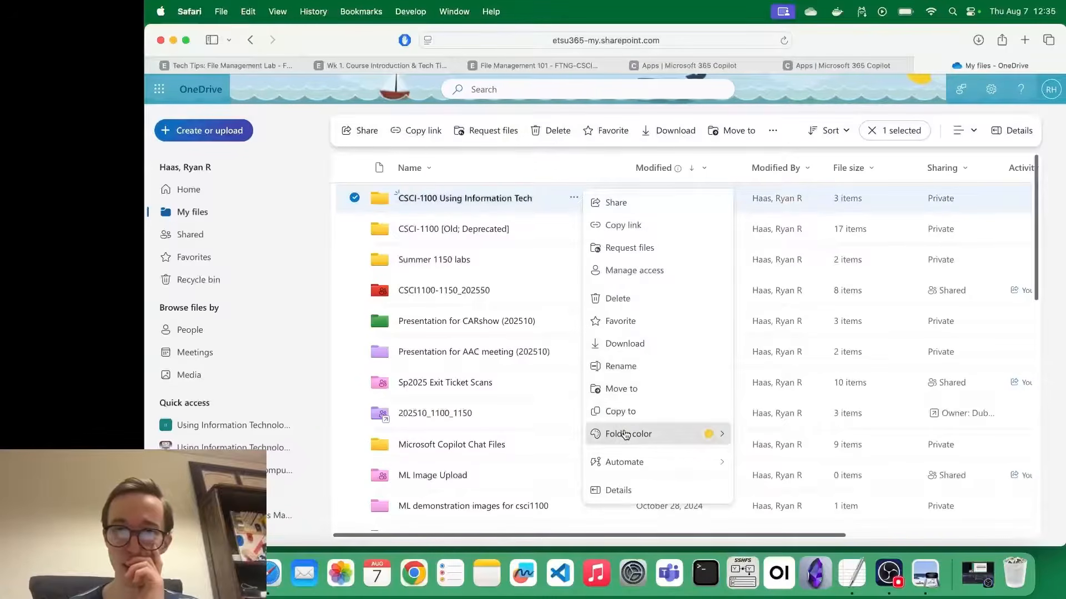
pyautogui.moveTo(631, 433)
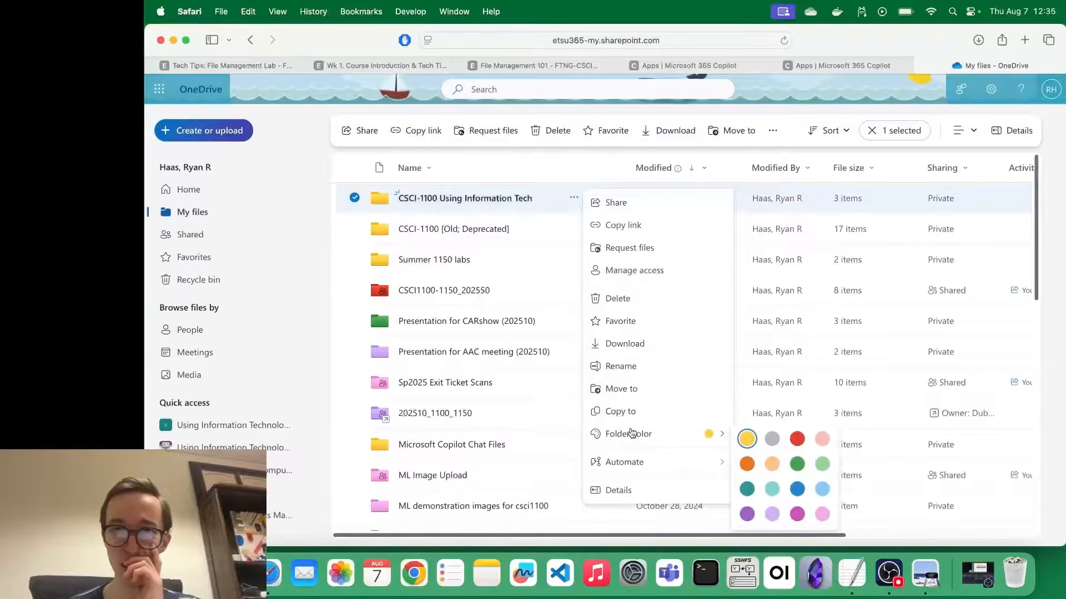
pyautogui.click(747, 489)
pyautogui.click(460, 199)
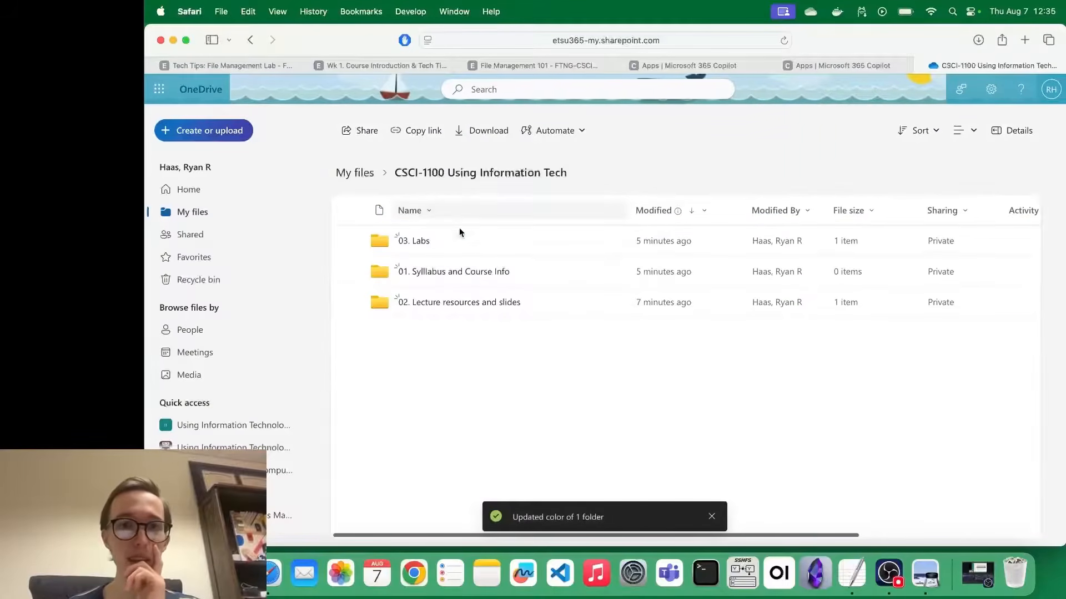
pyautogui.click(447, 304)
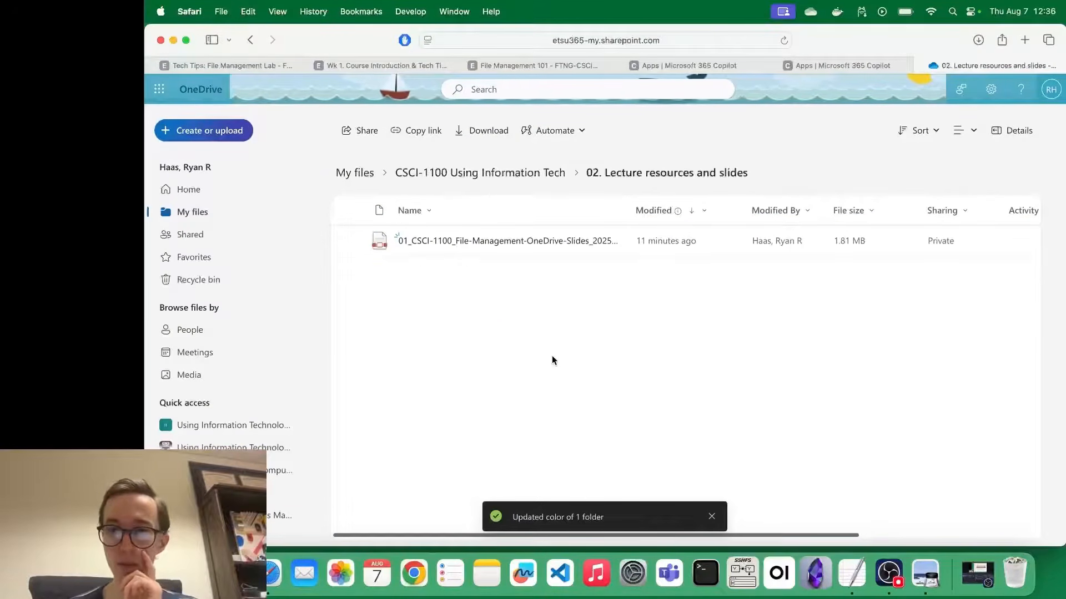
pyautogui.click(195, 573)
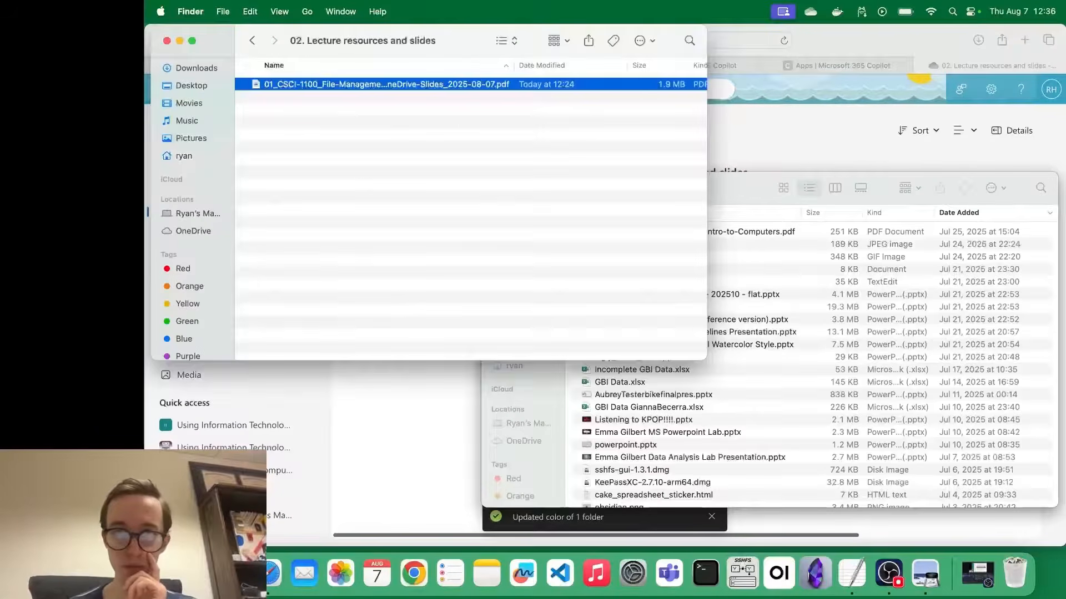
pyautogui.click(740, 187)
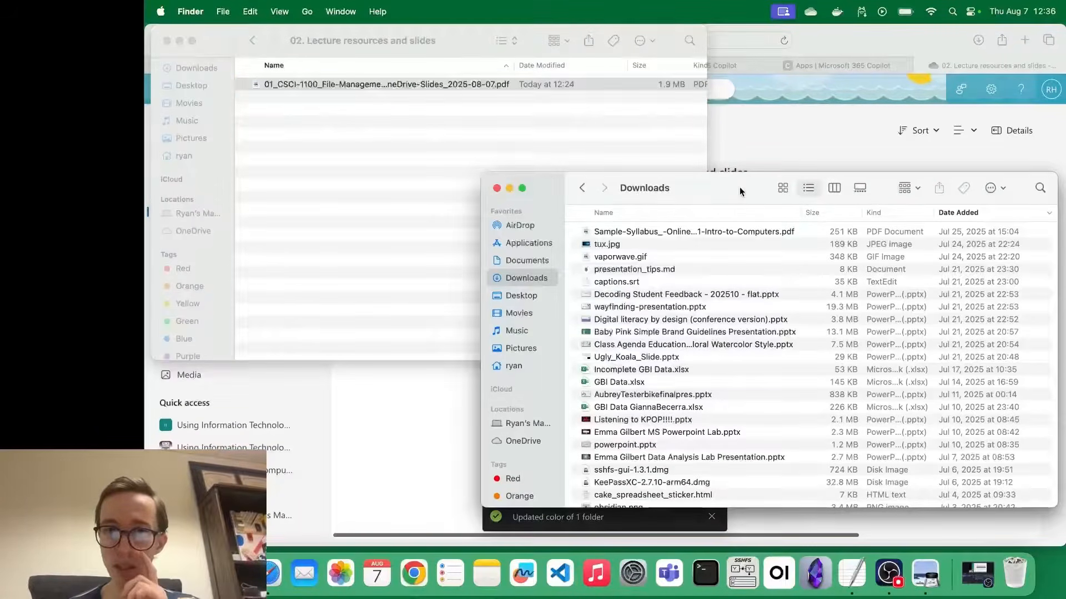
pyautogui.click(509, 189)
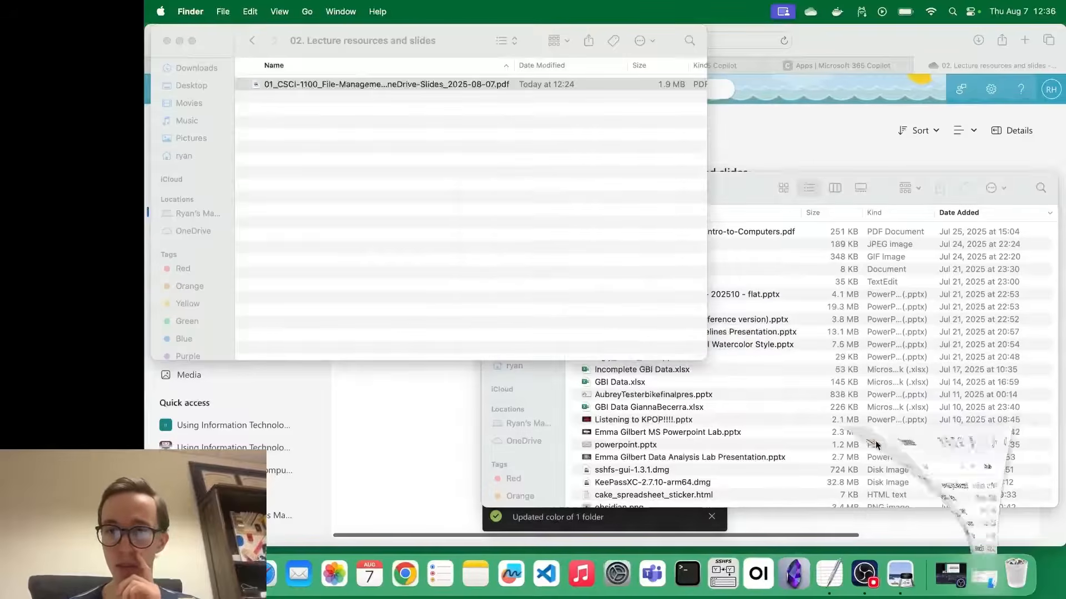
pyautogui.click(897, 575)
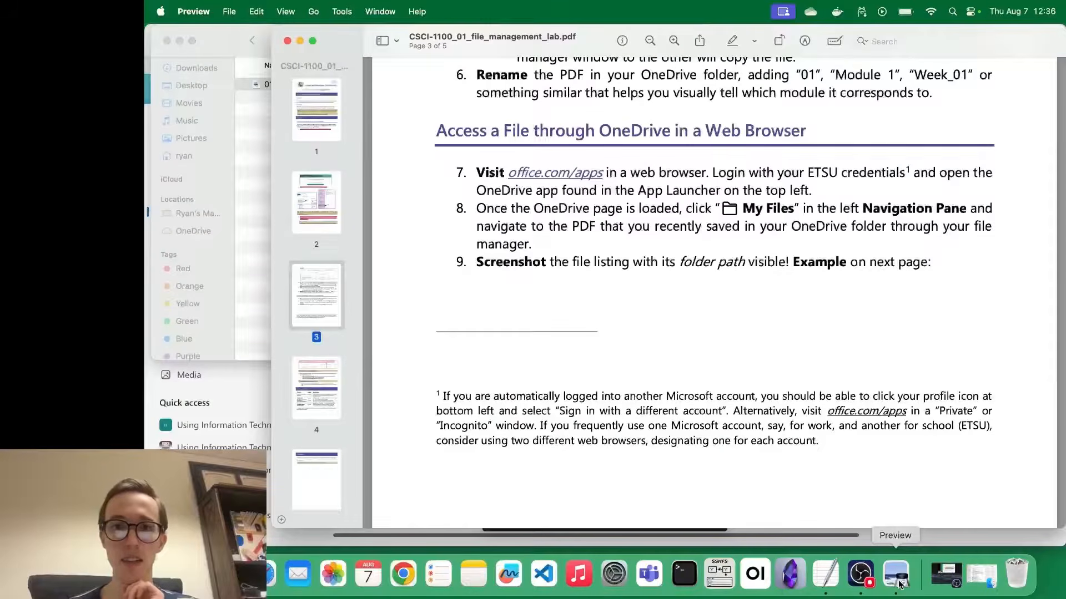
pyautogui.scroll(-5, 806, 309)
pyautogui.scroll(-10, 806, 309)
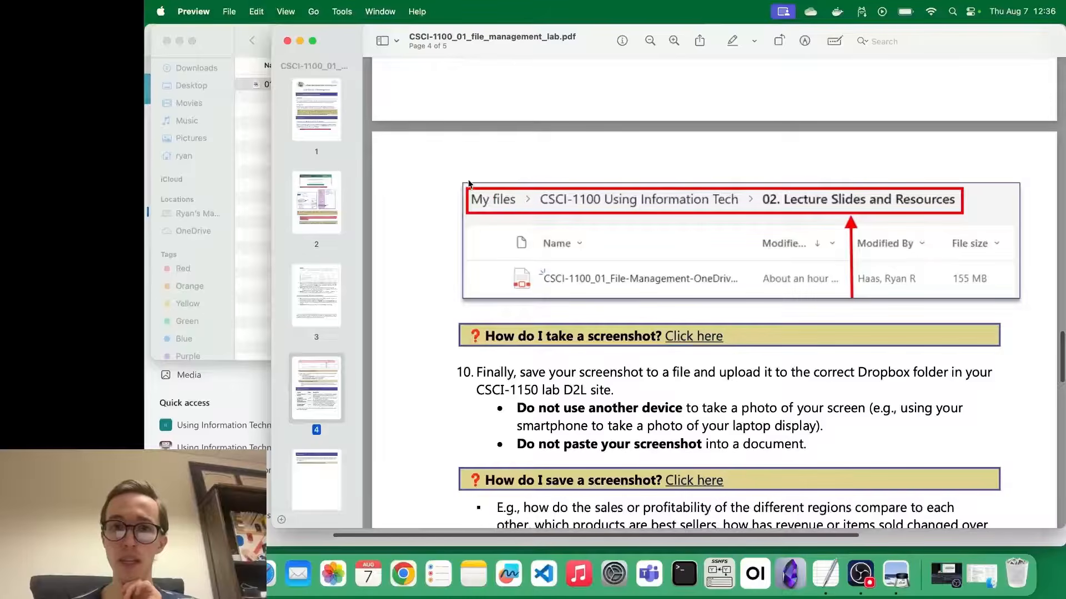
pyautogui.click(271, 580)
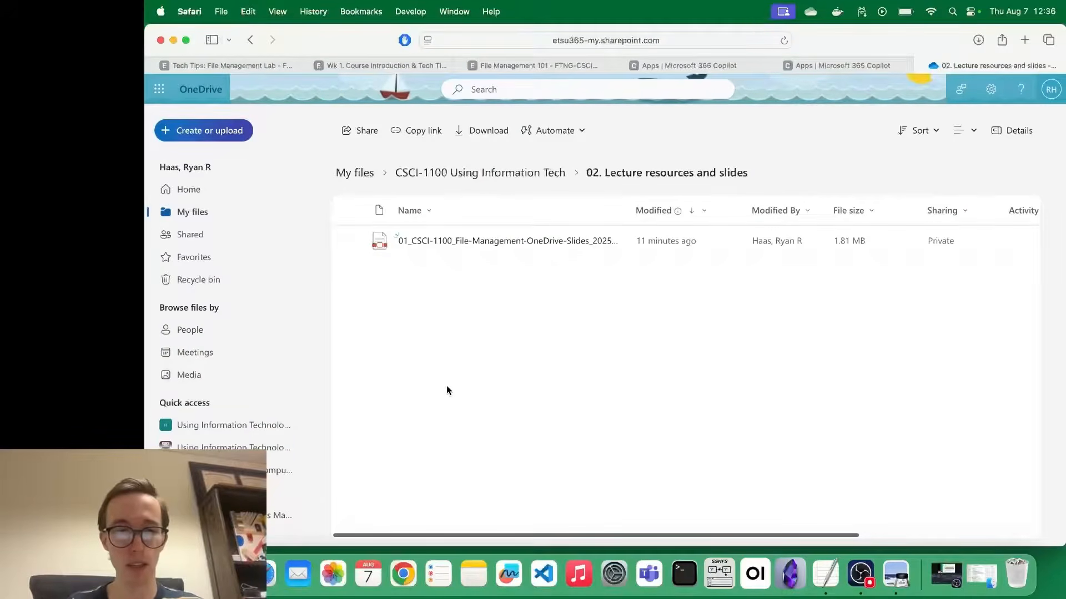
pyautogui.press('super+shift+4')
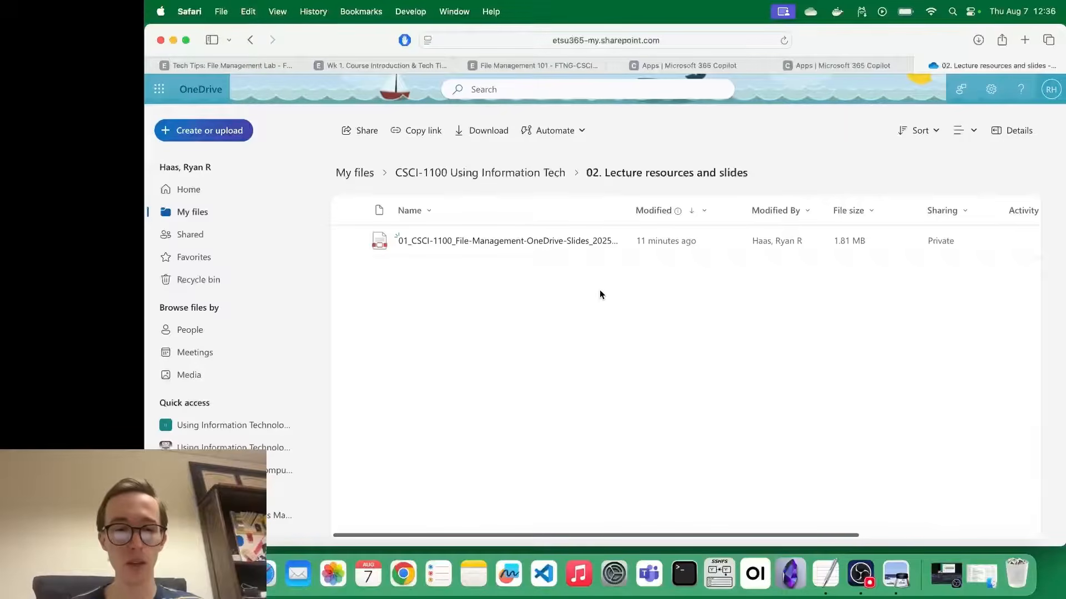
pyautogui.press('super+space')
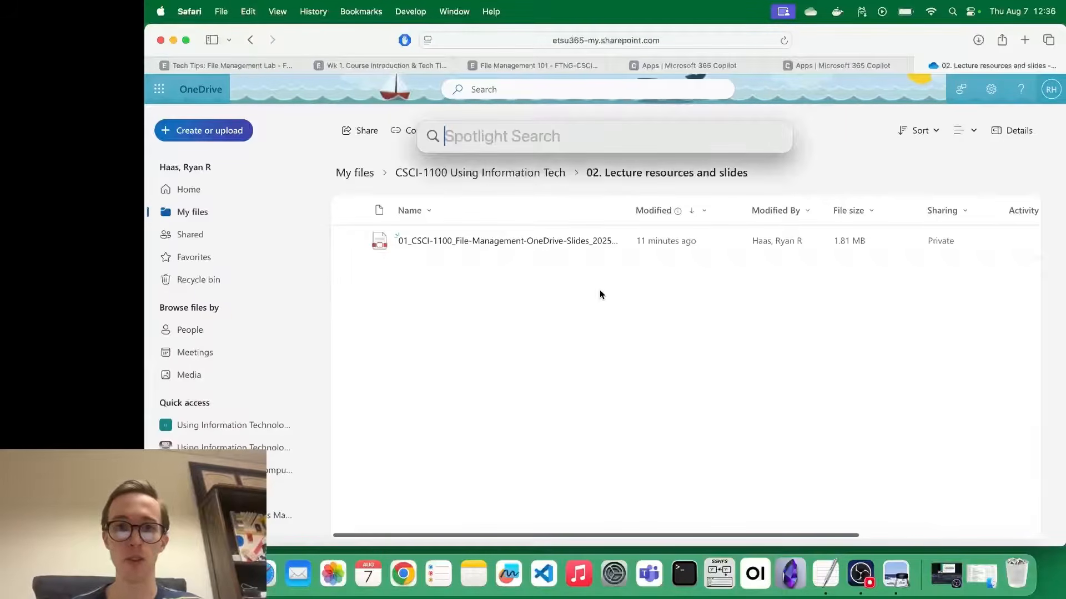
pyautogui.write('snipping tool')
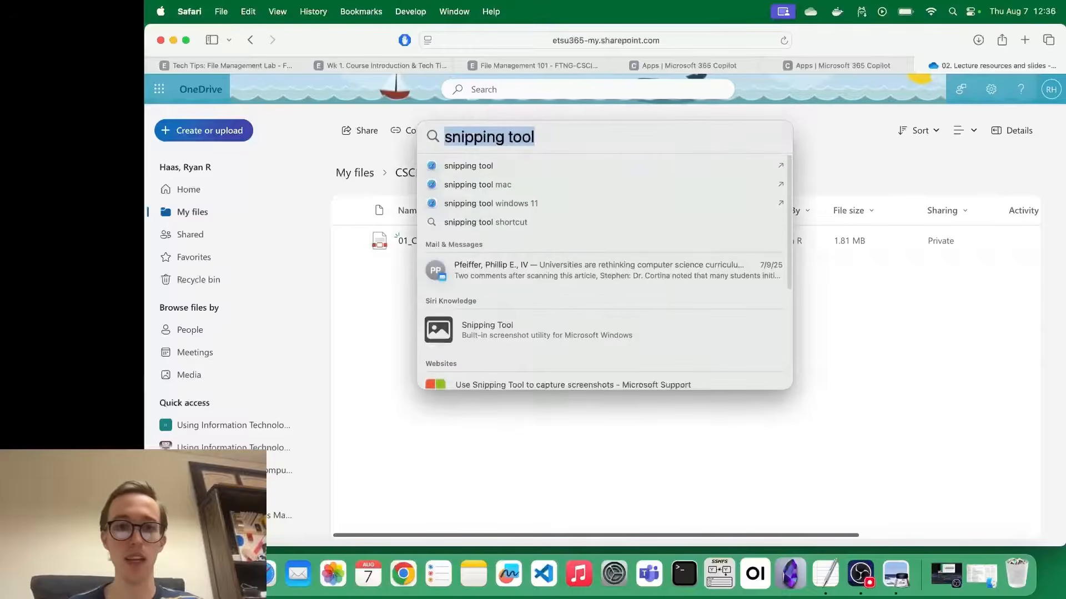
pyautogui.press('BackSpace')
pyautogui.press('Escape')
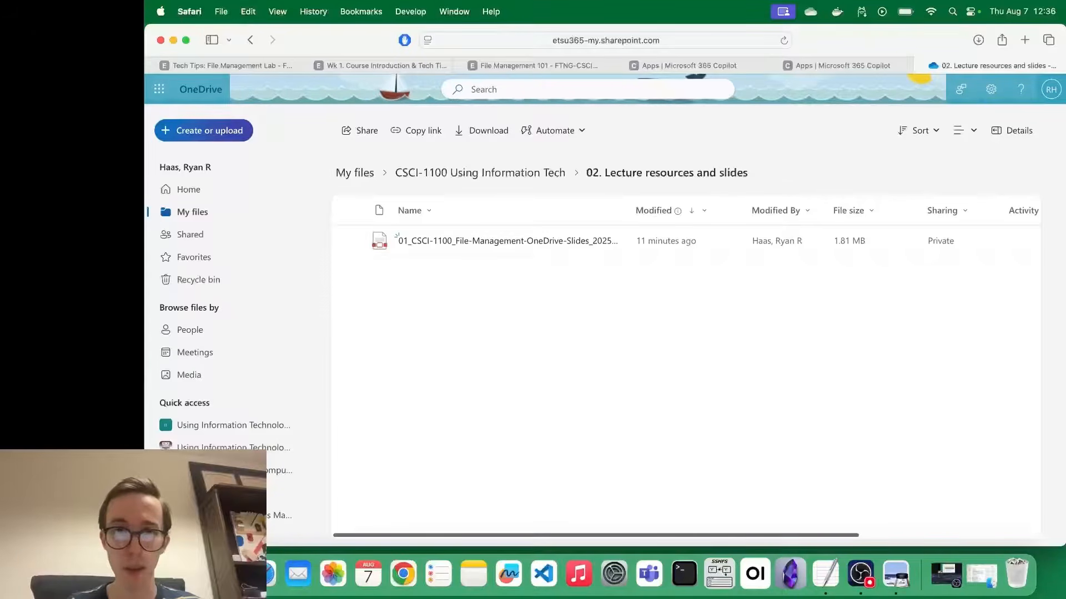
# - Screenshot the OneDrive breadcrumb path and slides PDF row with Cmd+Shift+4, then minimize Safari and Preview
pyautogui.press('super+shift+4')
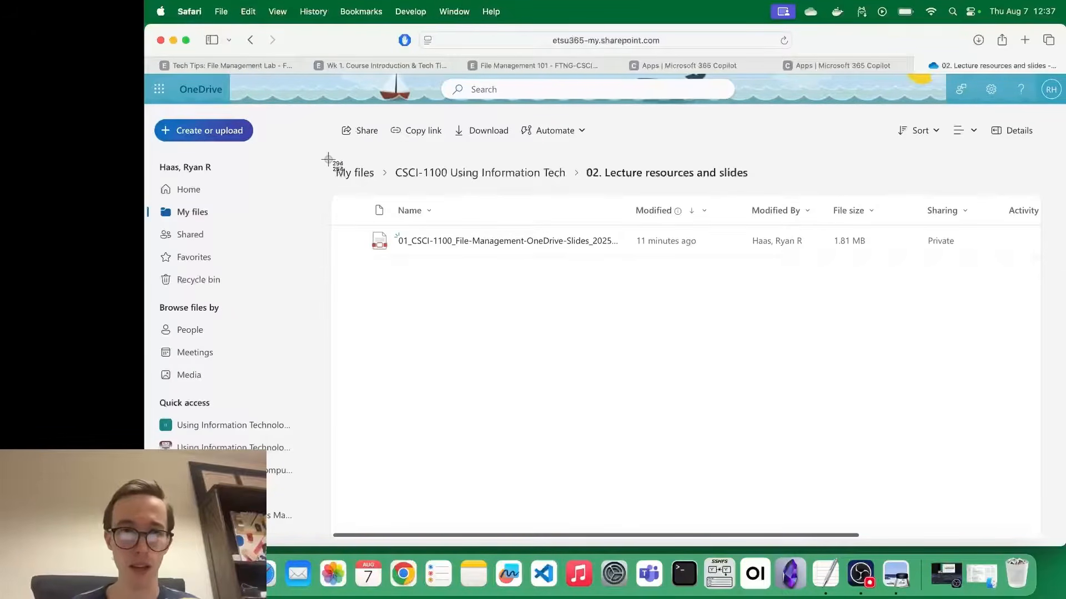
pyautogui.moveTo(327, 158); pyautogui.dragTo(762, 276)
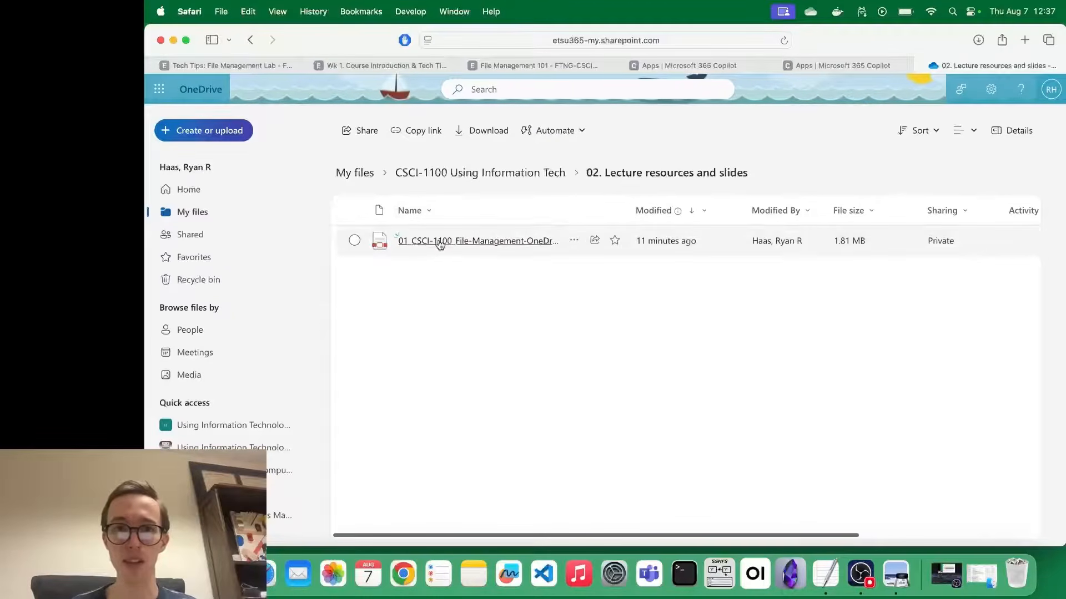
pyautogui.moveTo(509, 244)
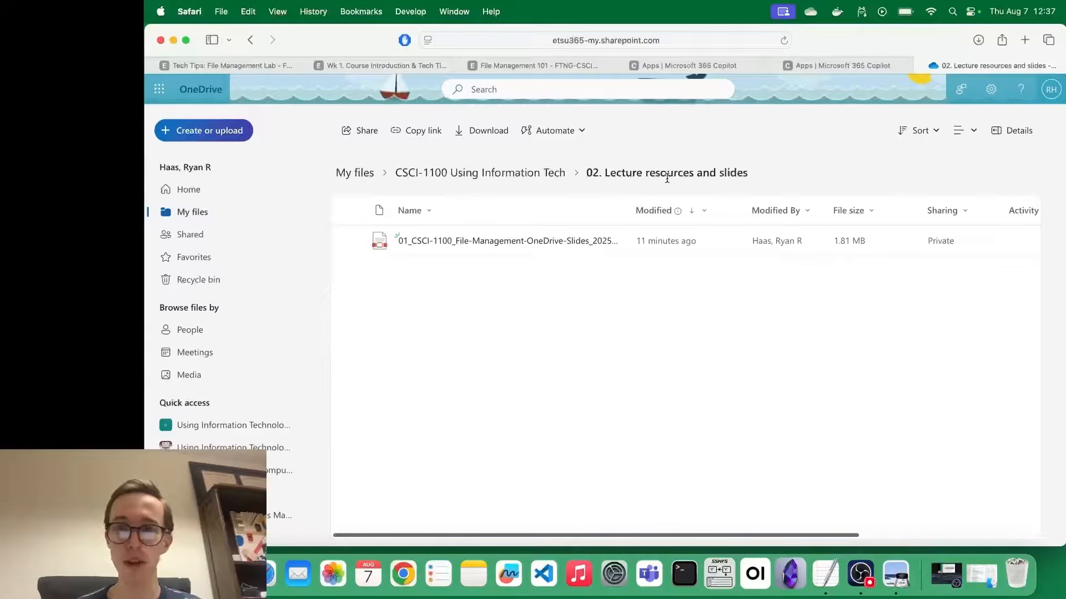
pyautogui.click(174, 40)
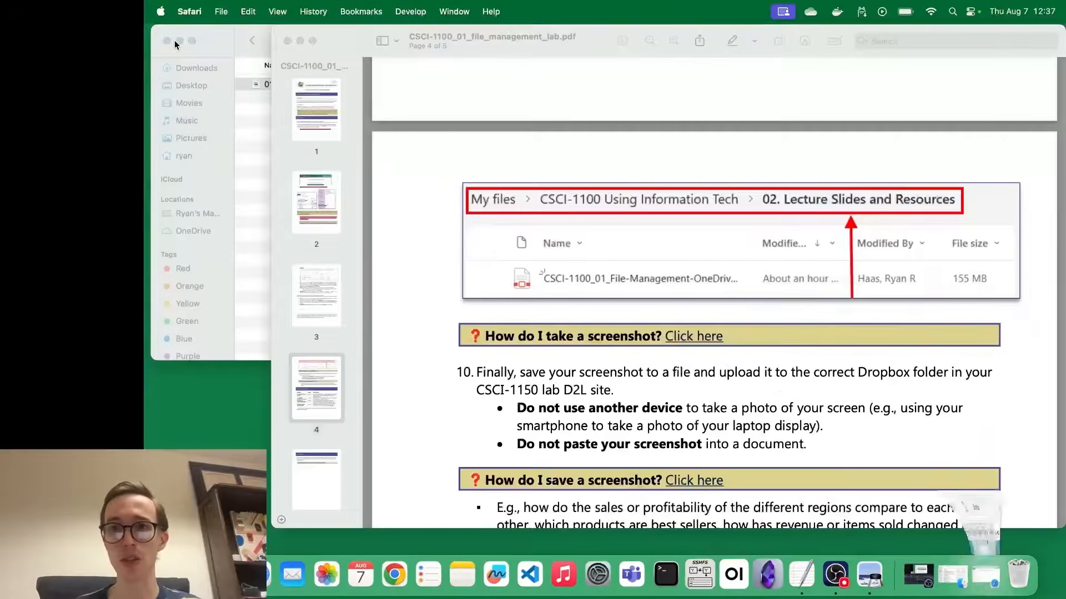
pyautogui.click(866, 578)
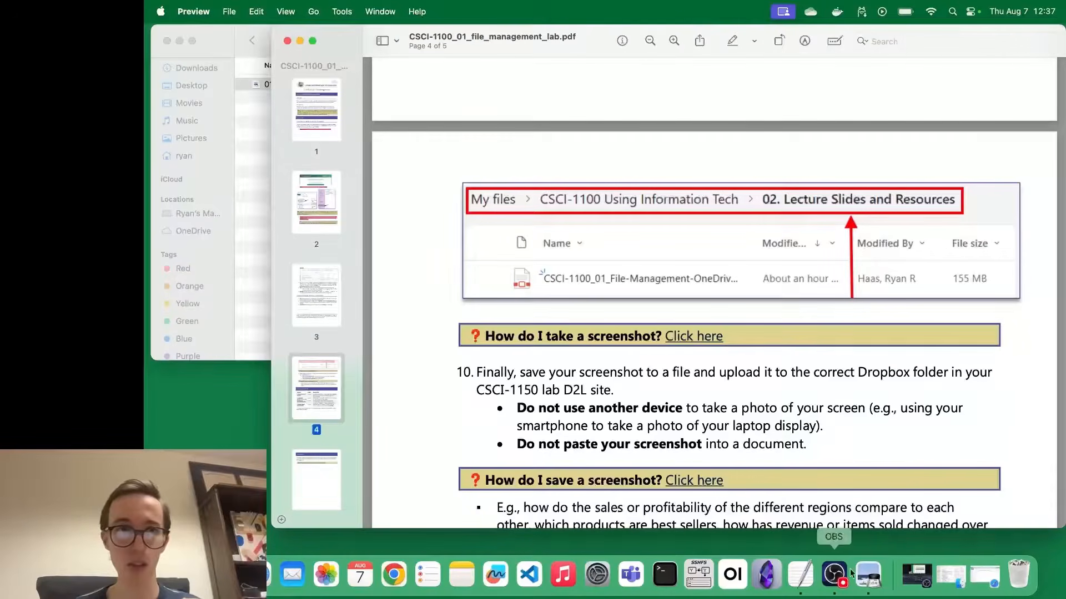
pyautogui.click(299, 41)
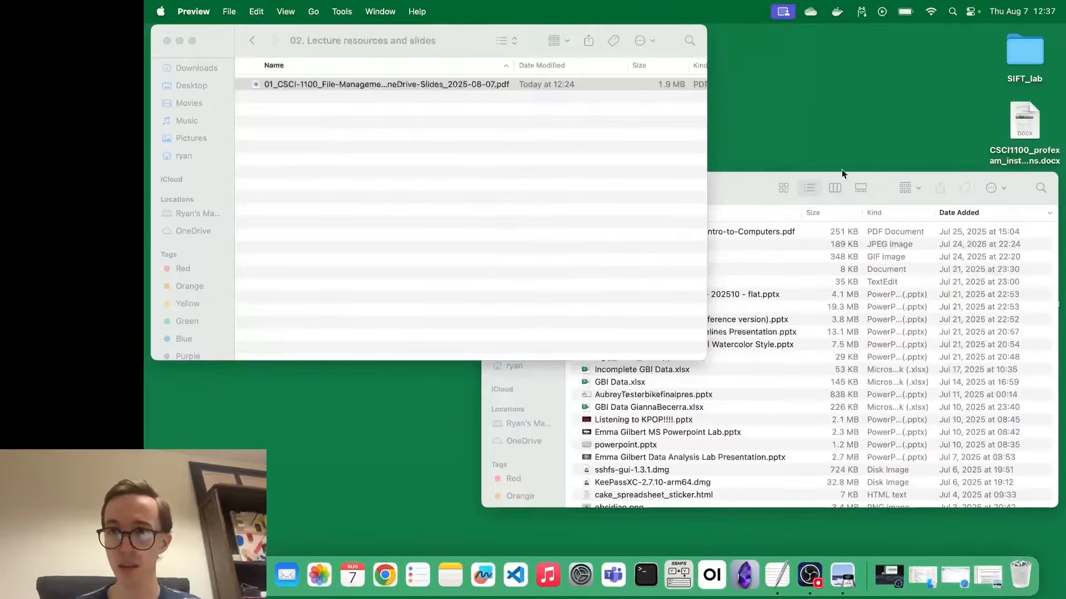
# - Open the newest screenshot from the desktop's Screenshots stack in Preview and enlarge its window
pyautogui.click(863, 102)
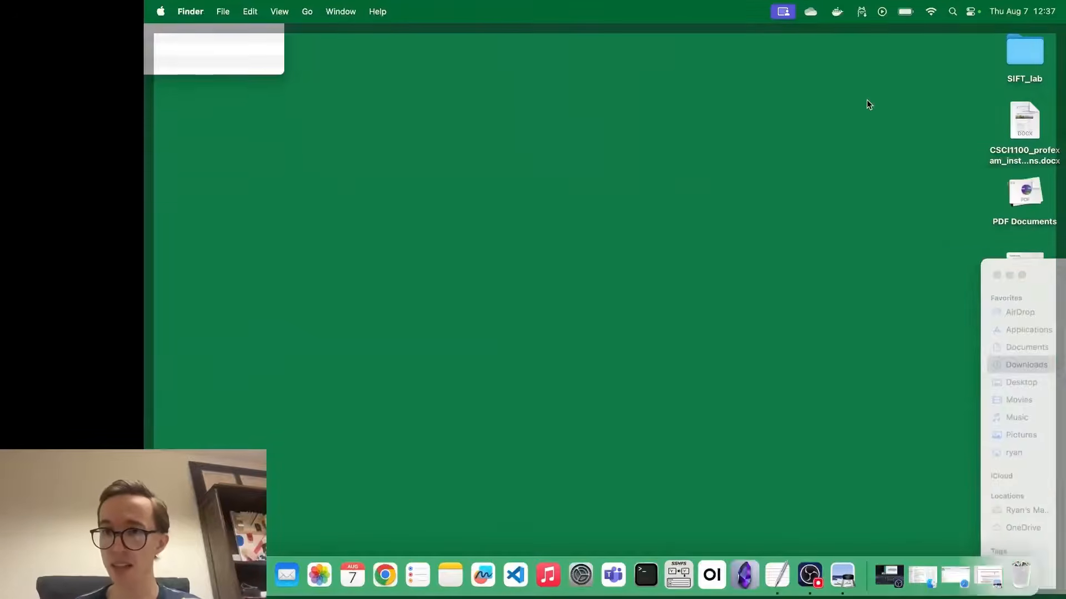
pyautogui.click(1025, 410)
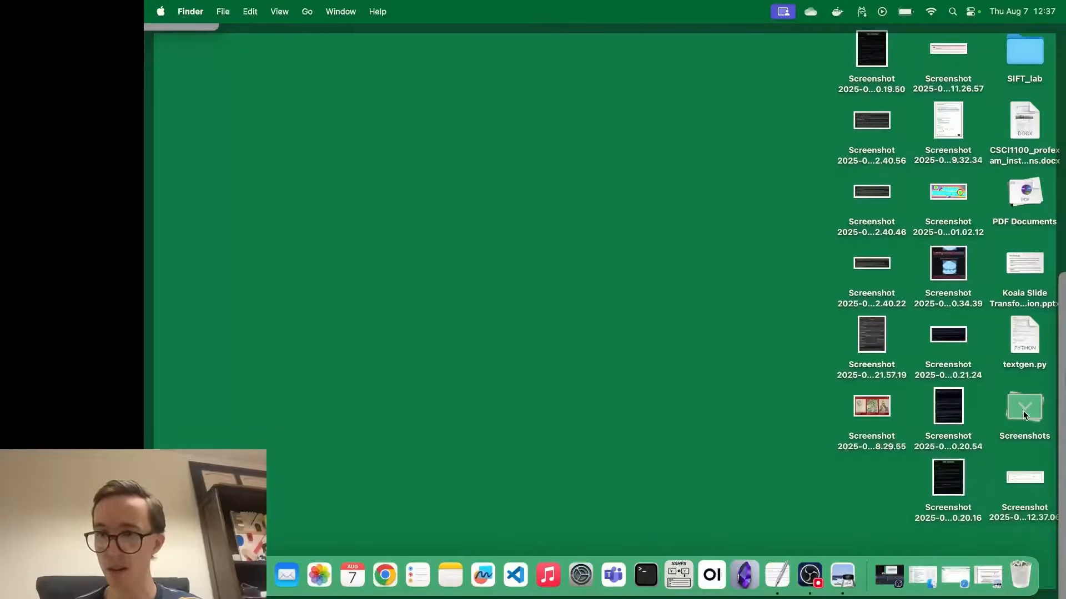
pyautogui.doubleClick(1019, 487)
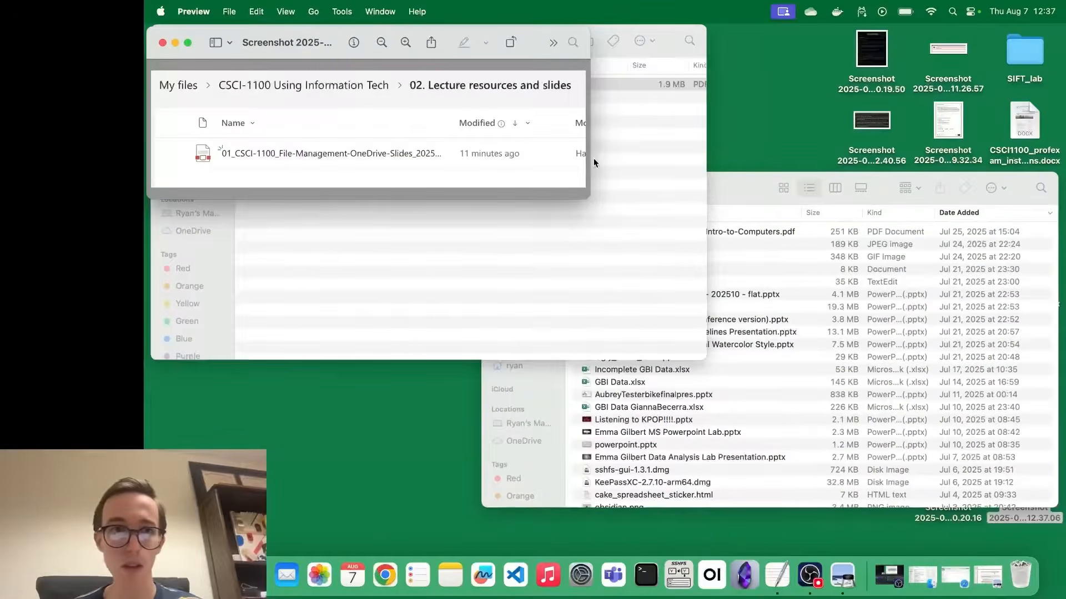
pyautogui.moveTo(315, 44); pyautogui.dragTo(495, 93)
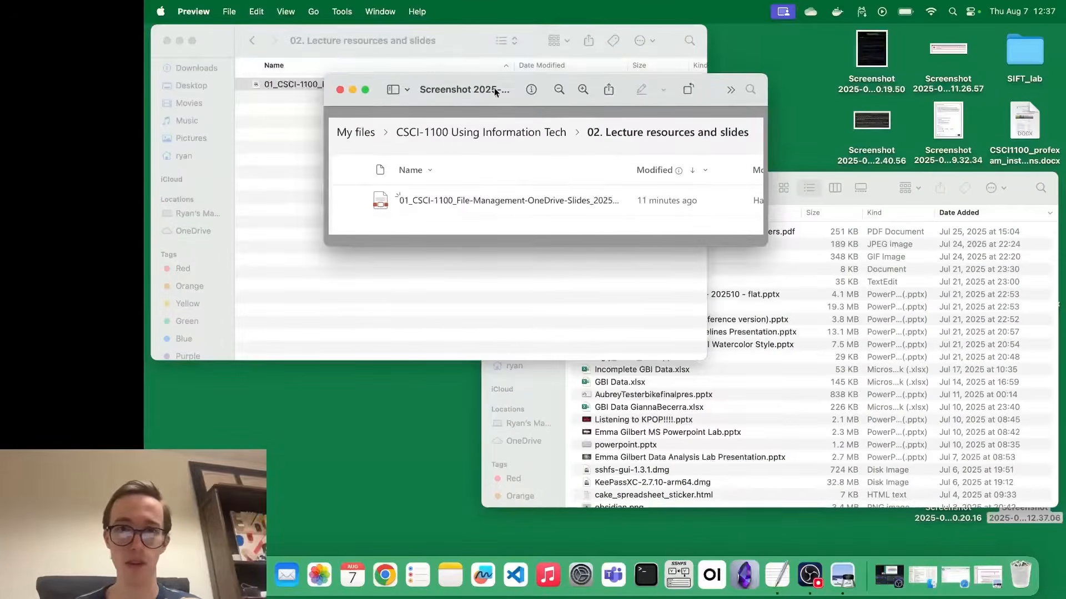
pyautogui.moveTo(767, 245); pyautogui.dragTo(926, 335)
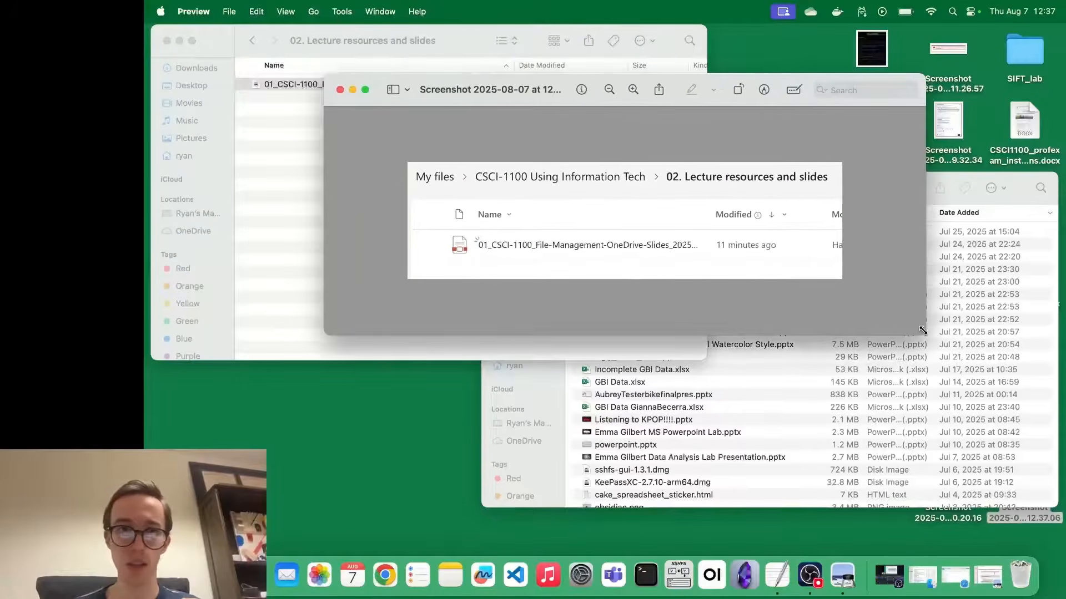
# - Save the screenshot, rename it CSCI-1100_FileMgmtLab_Screenshot_ plus the student's name, and close it
pyautogui.click(229, 11)
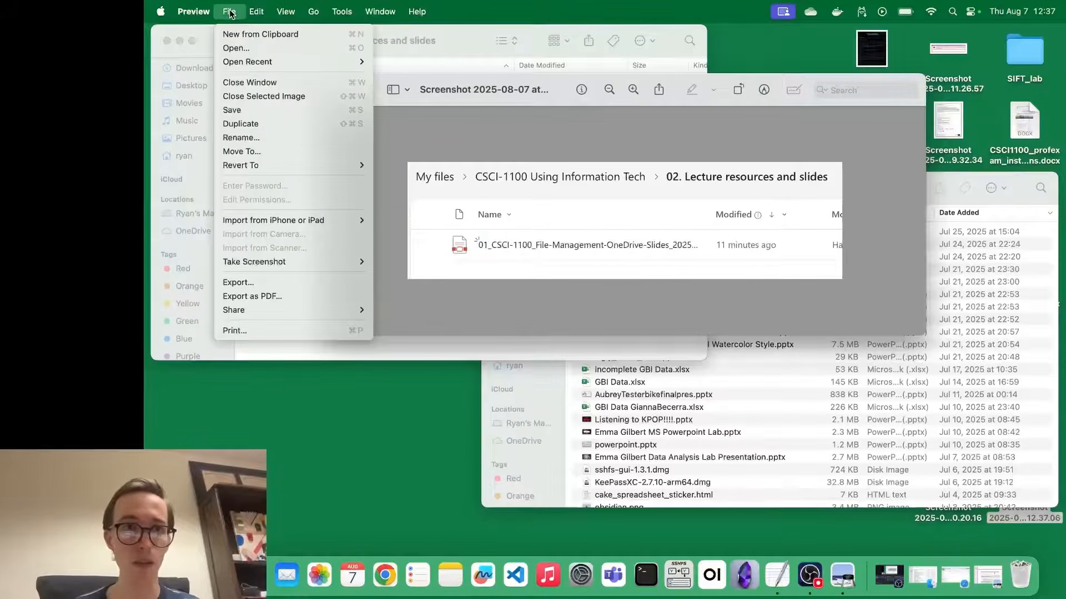
pyautogui.click(245, 110)
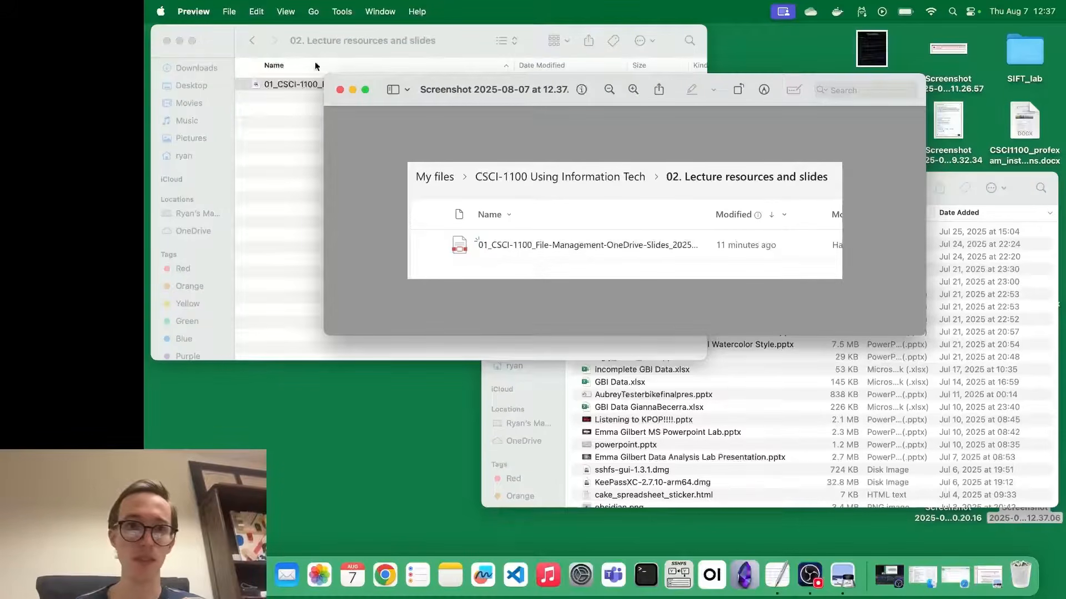
pyautogui.click(229, 11)
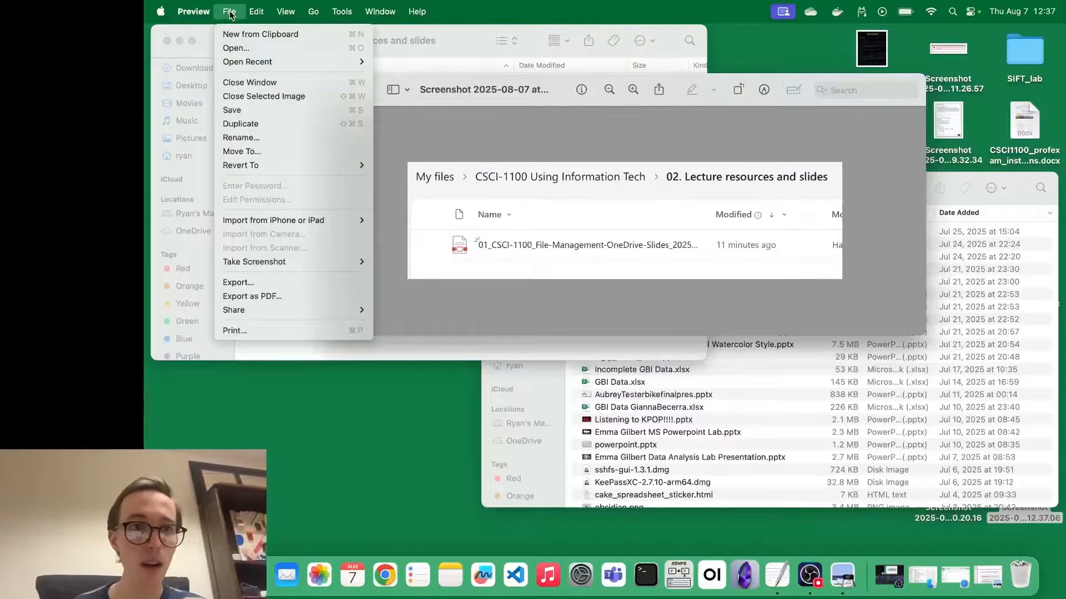
pyautogui.click(248, 139)
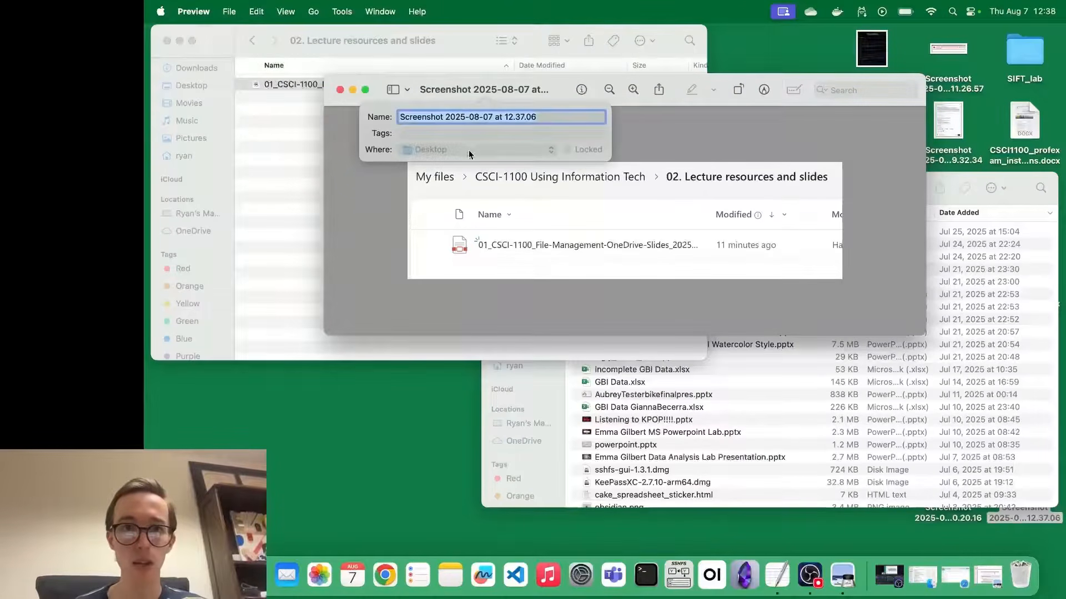
pyautogui.press('BackSpace')
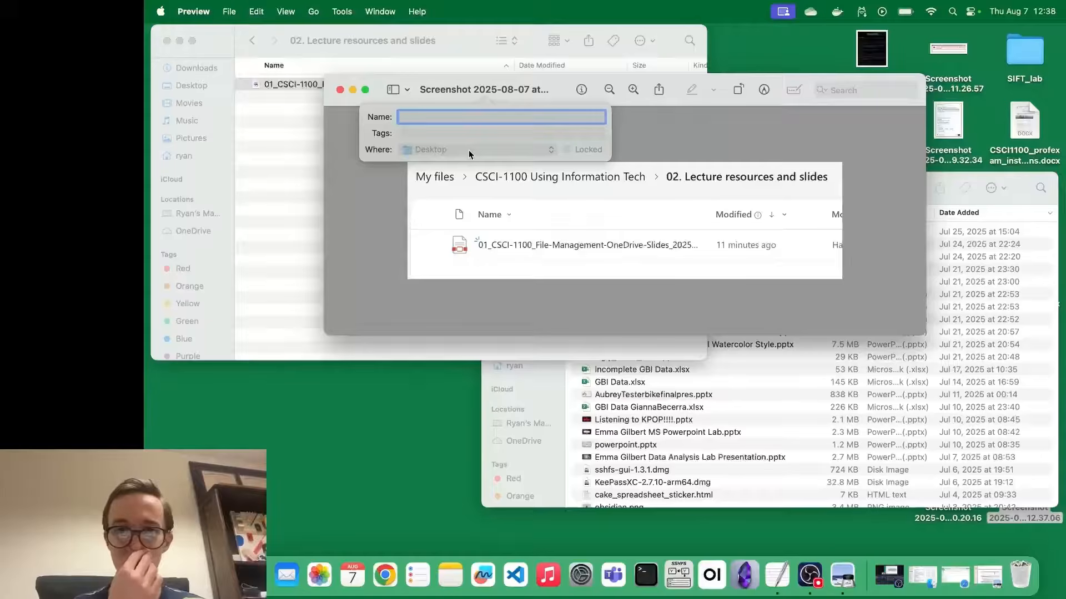
pyautogui.write('C')
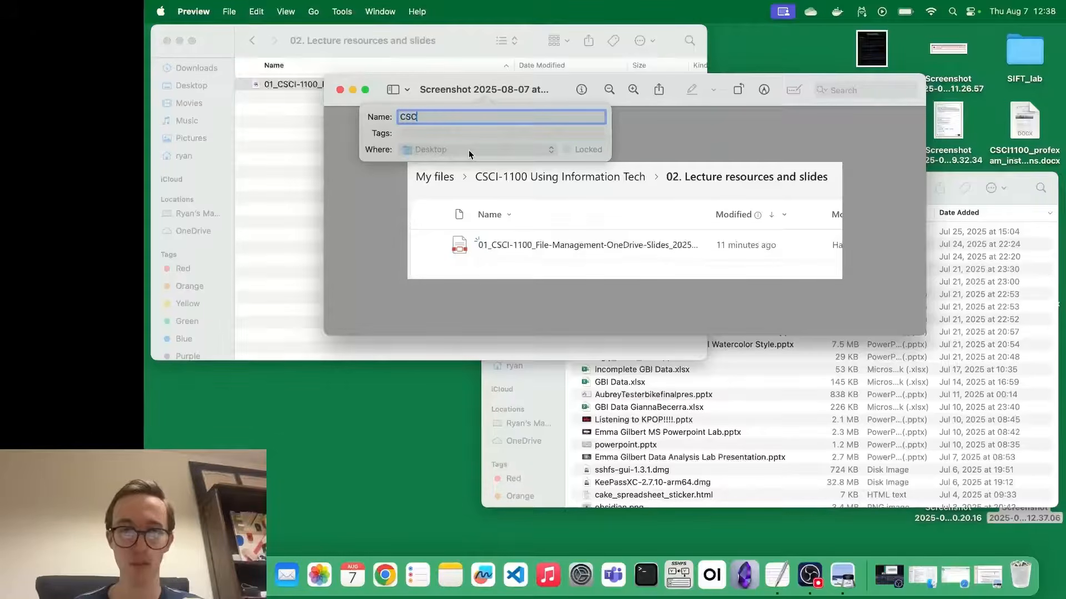
pyautogui.write('I-1100_')
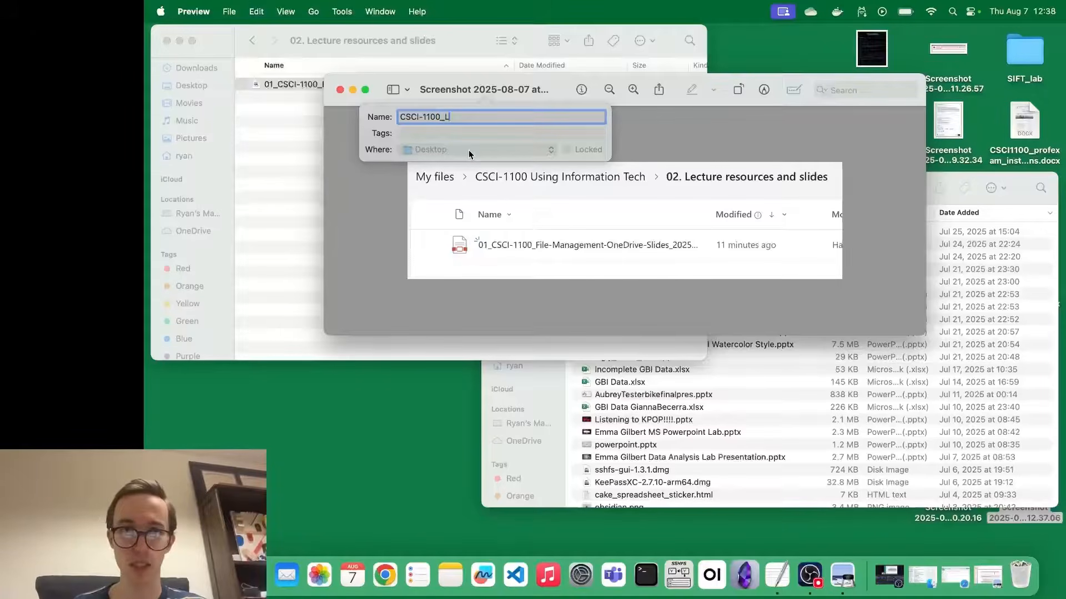
pyautogui.write('FileMgmtLab')
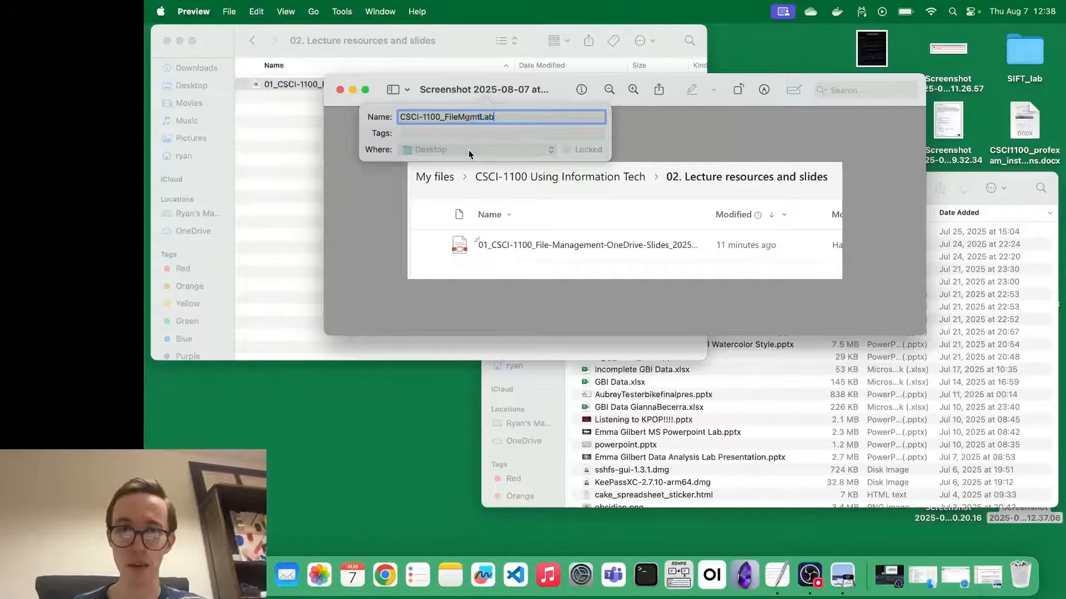
pyautogui.write('_Screenshot_RyanHaas')
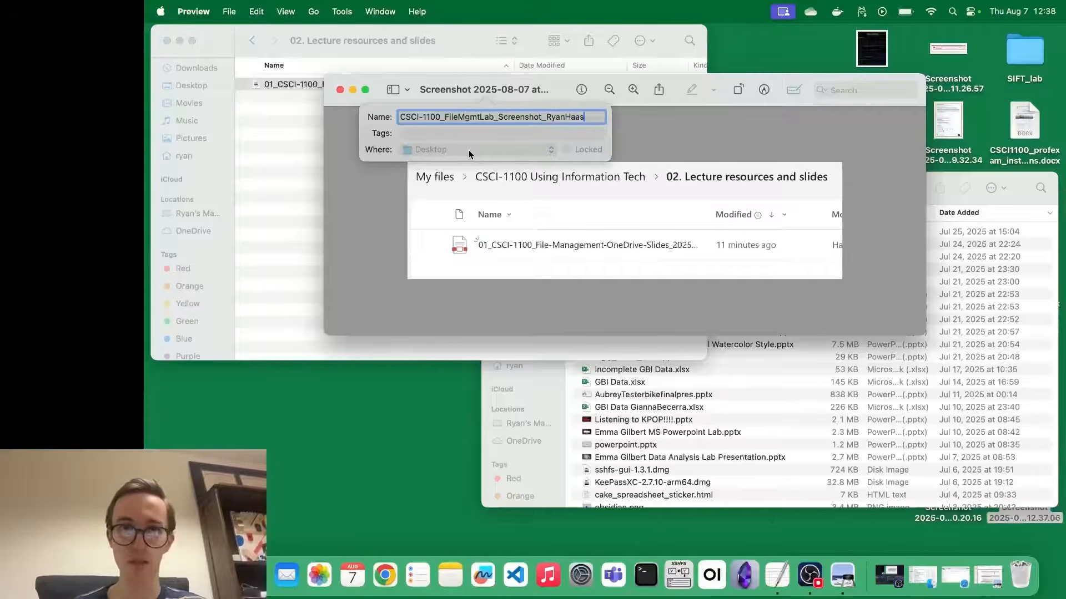
pyautogui.press('Return')
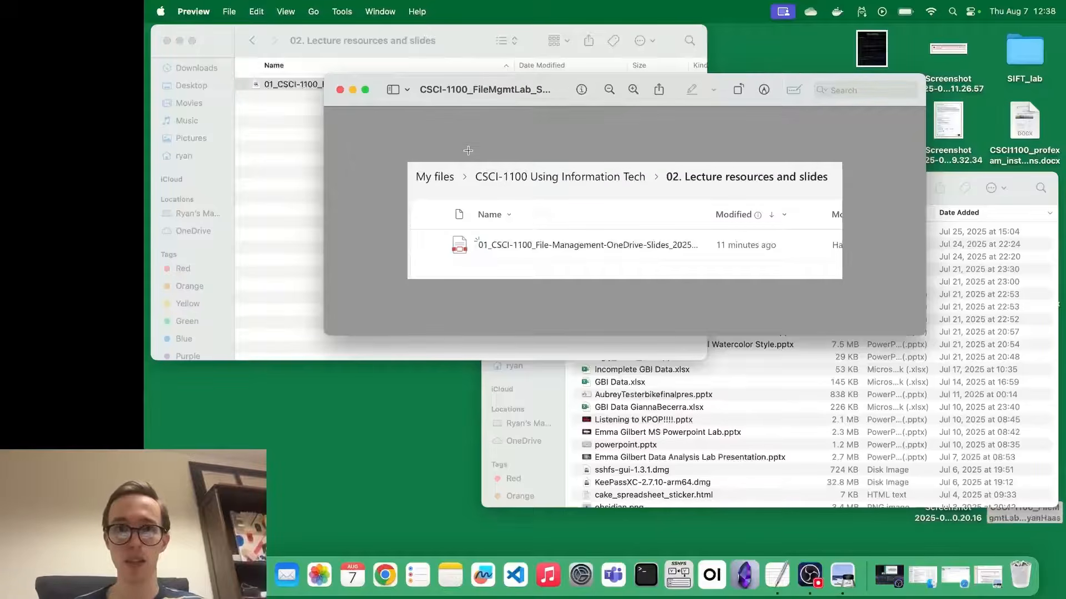
pyautogui.click(340, 90)
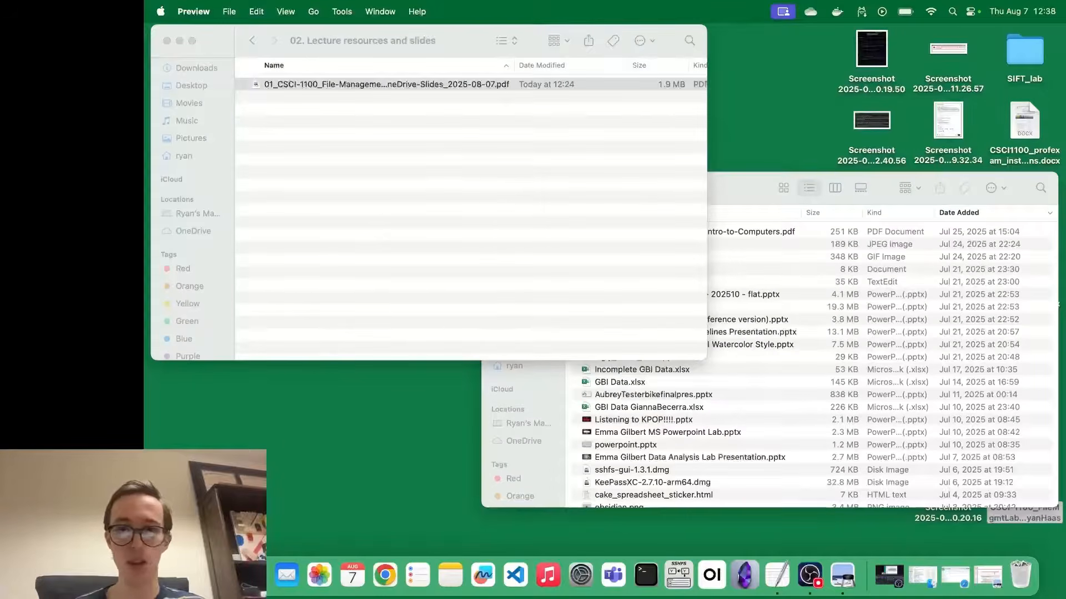
# - Scroll the lab PDF in Preview down to its Assessment Criteria table
pyautogui.click(988, 575)
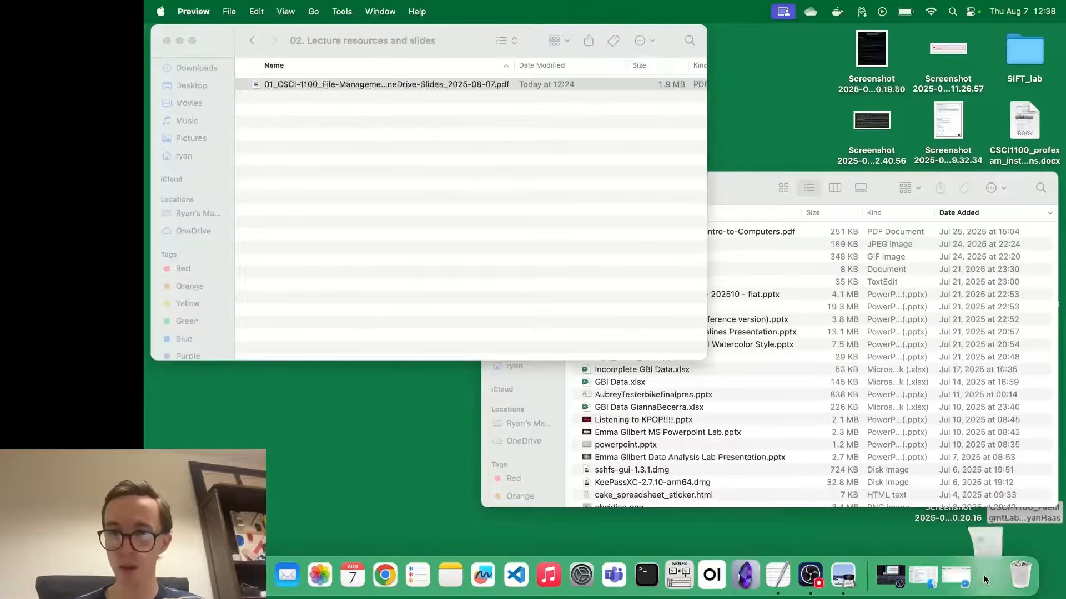
pyautogui.scroll(-5, 674, 239)
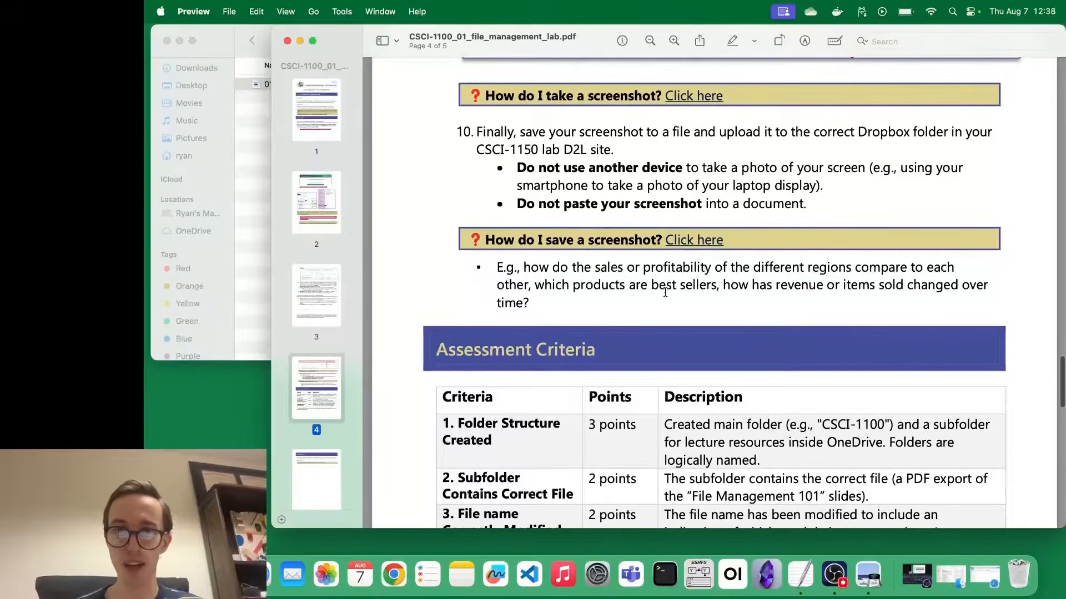
pyautogui.scroll(-4, 665, 292)
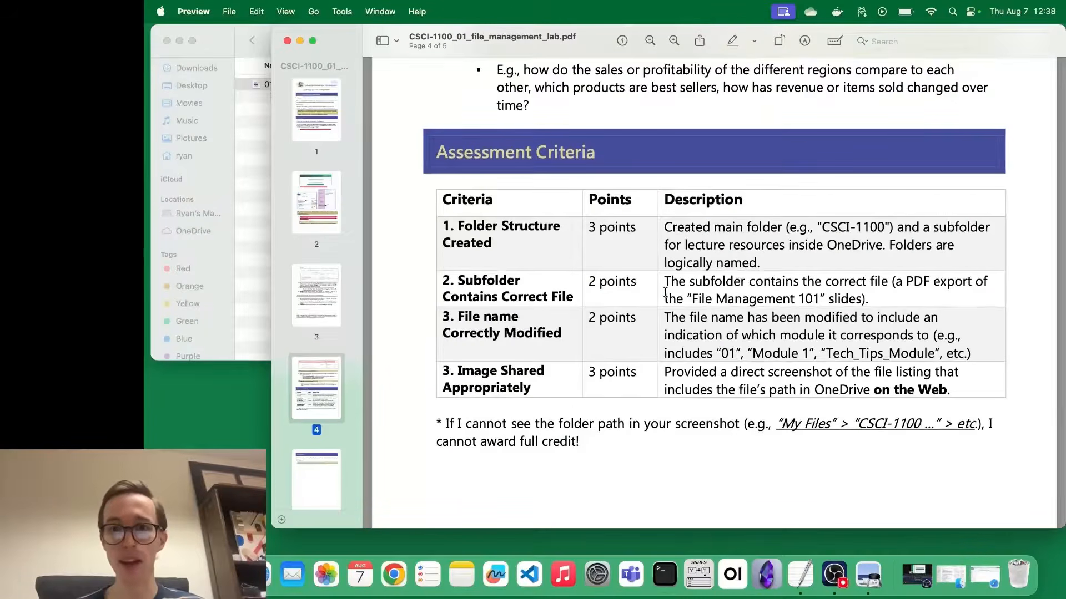
pyautogui.scroll(4, 664, 293)
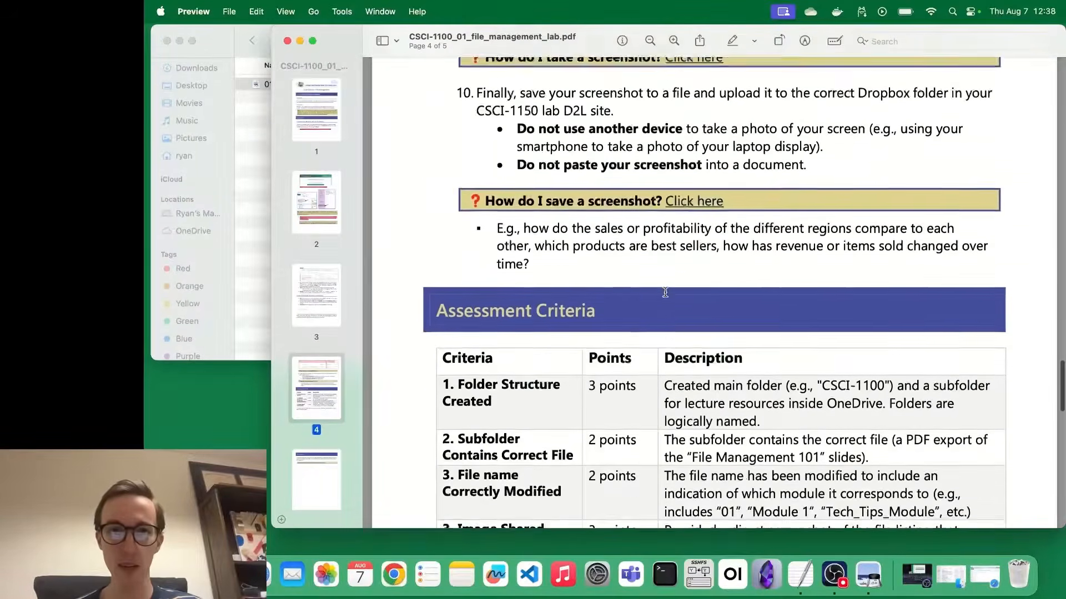
pyautogui.scroll(-4, 665, 293)
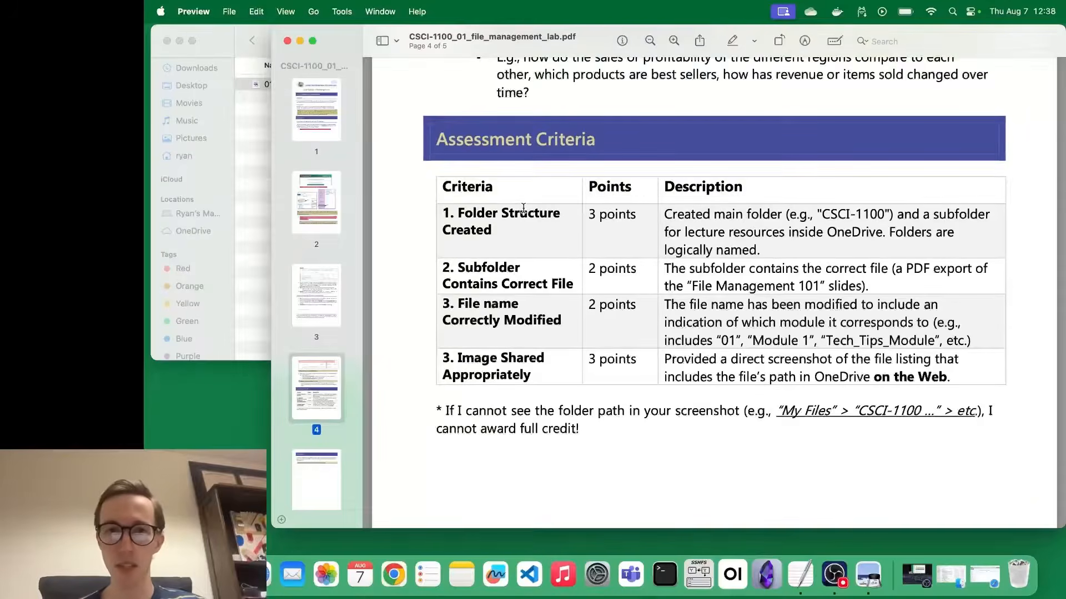
pyautogui.scroll(-2, 523, 209)
# - Highlight the Folder Structure Created criterion, the 'CSCI-1100' example and the lecture resources subfolder requirement
pyautogui.moveTo(451, 174); pyautogui.dragTo(491, 189)
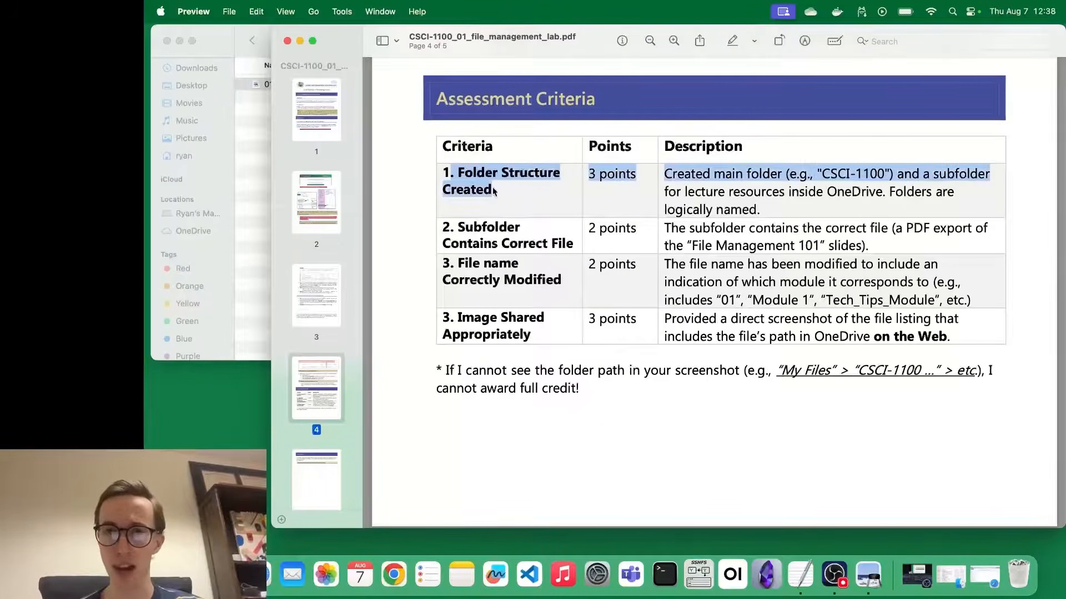
pyautogui.click(786, 175)
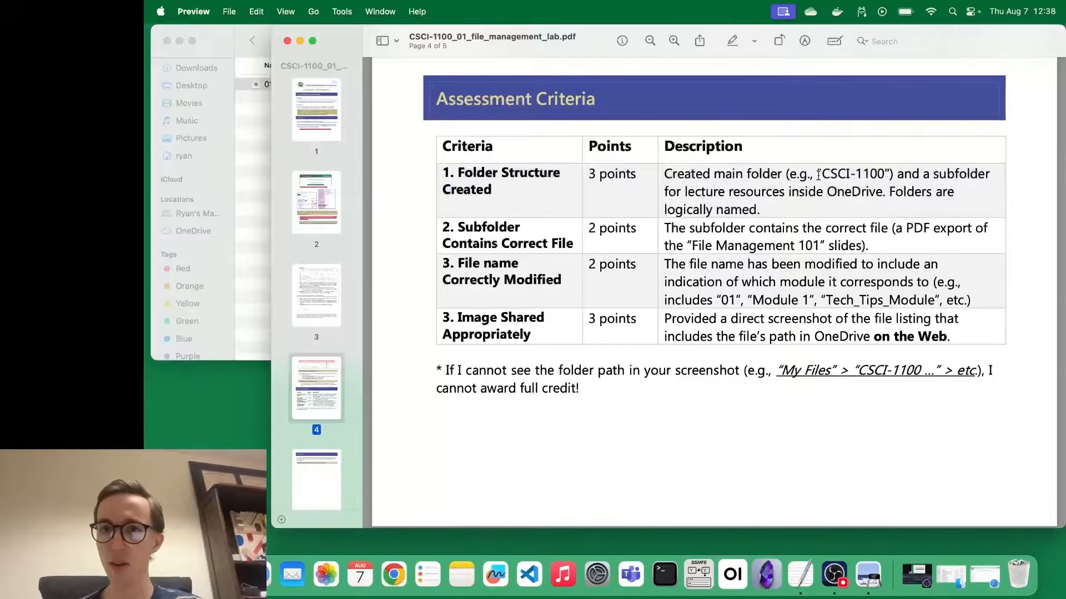
pyautogui.moveTo(818, 173); pyautogui.dragTo(891, 175)
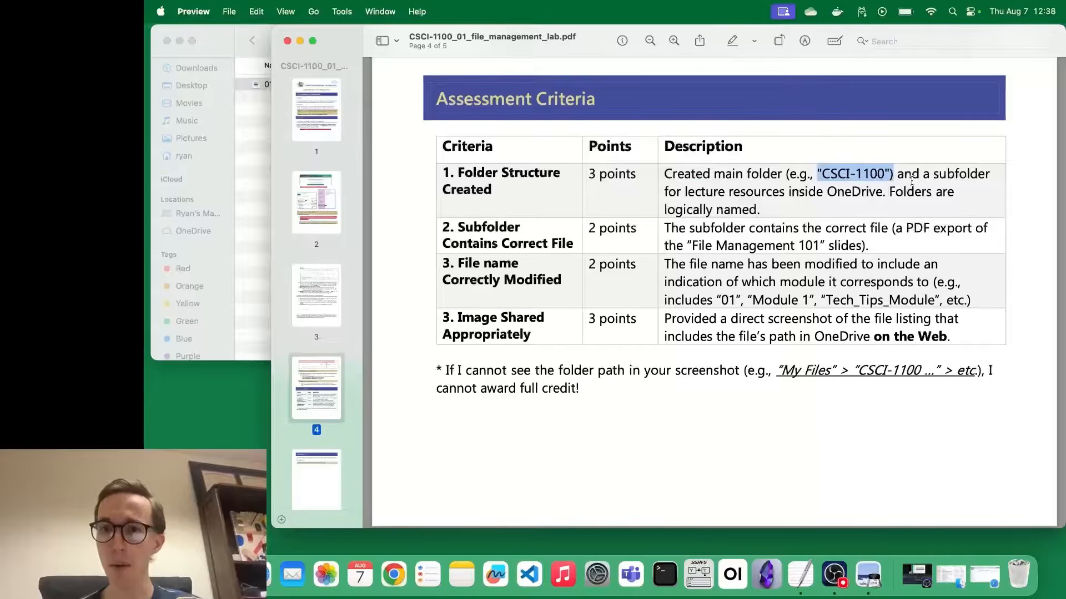
pyautogui.moveTo(683, 192); pyautogui.dragTo(849, 200)
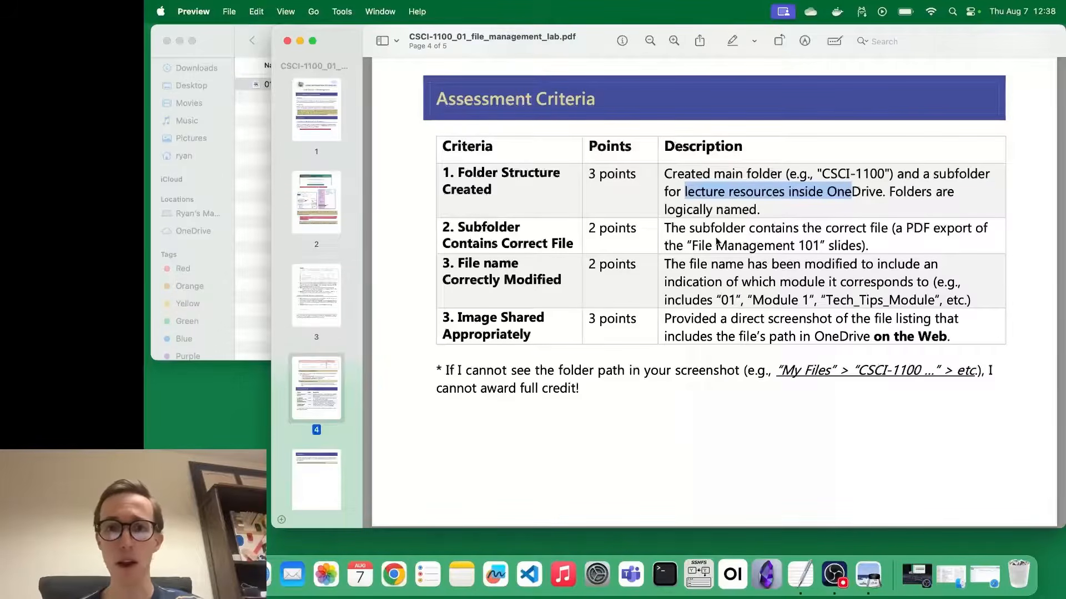
pyautogui.click(744, 234)
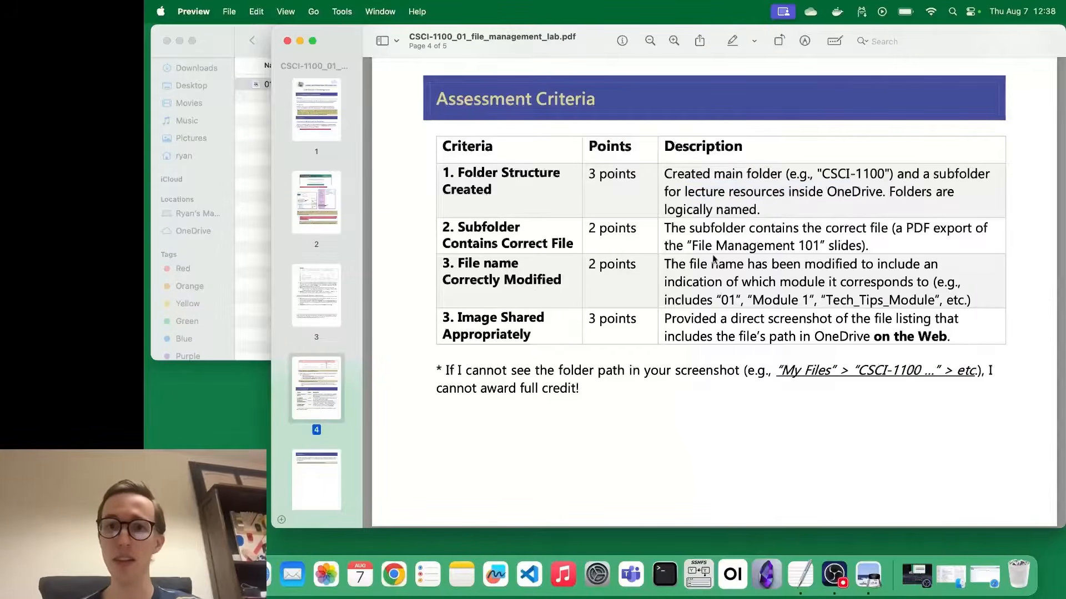
pyautogui.click(273, 574)
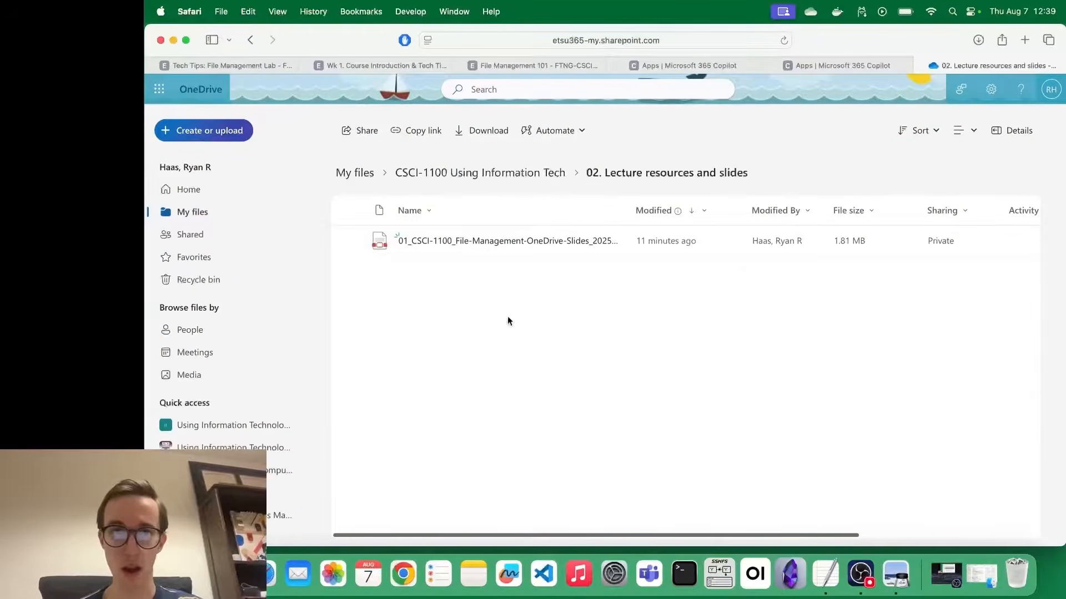
pyautogui.click(503, 244)
pyautogui.click(503, 241)
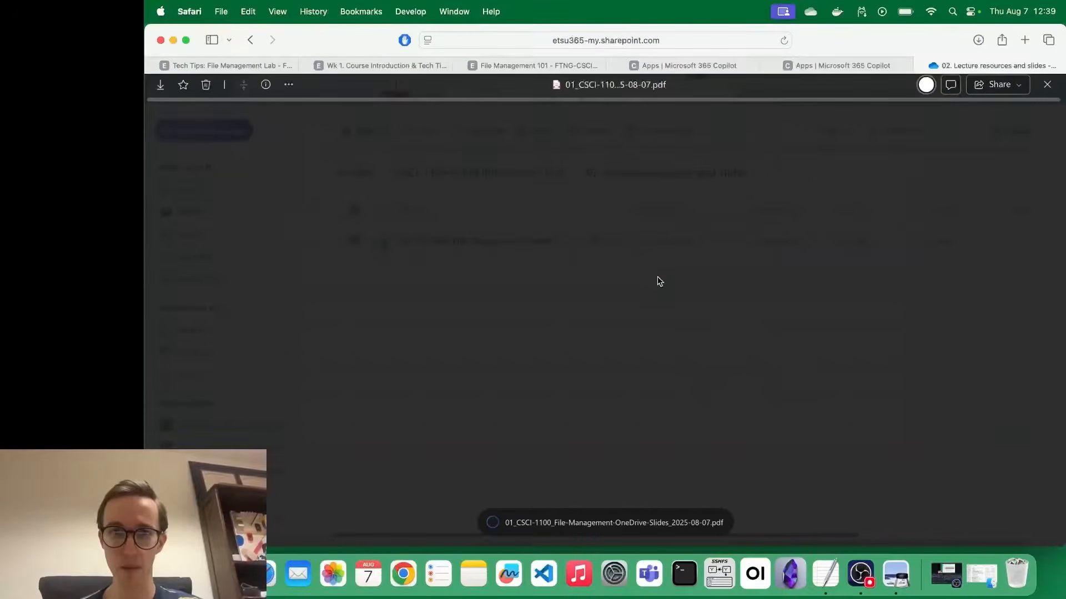
pyautogui.scroll(-20, 657, 277)
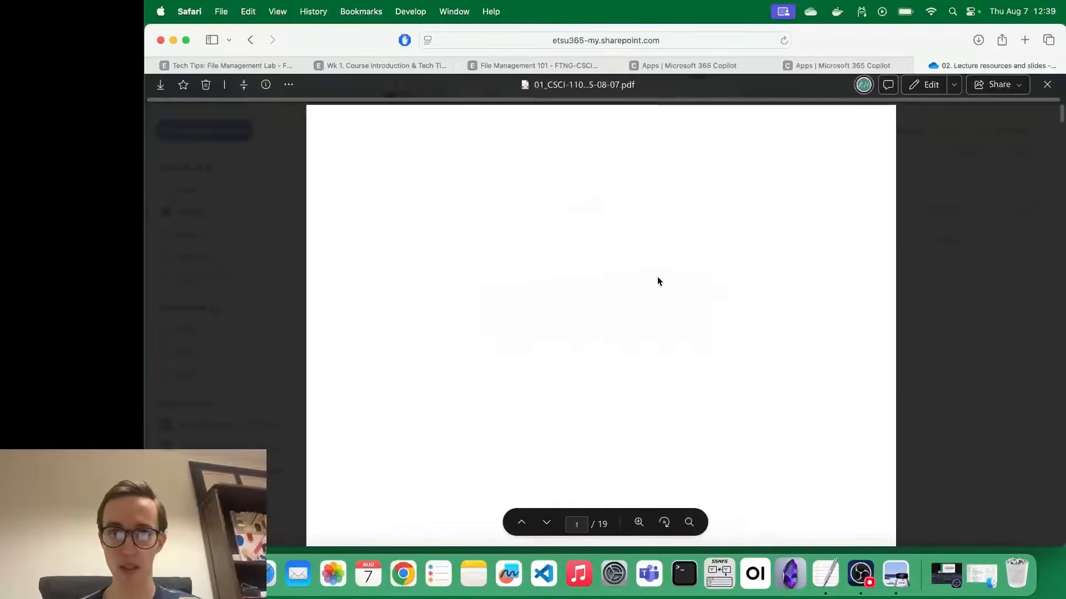
pyautogui.scroll(-2, 657, 281)
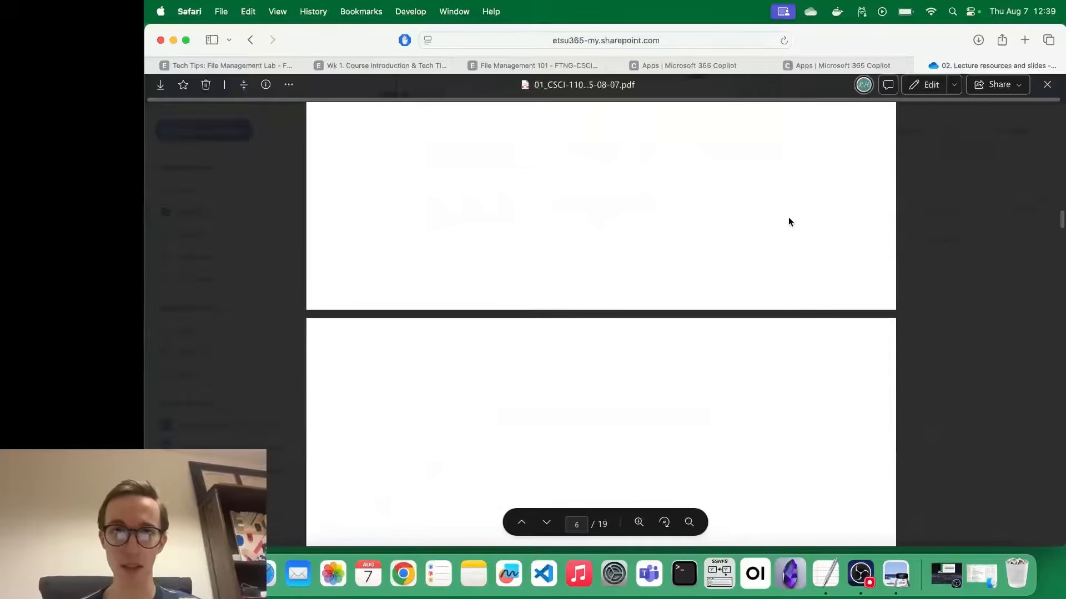
pyautogui.click(1047, 85)
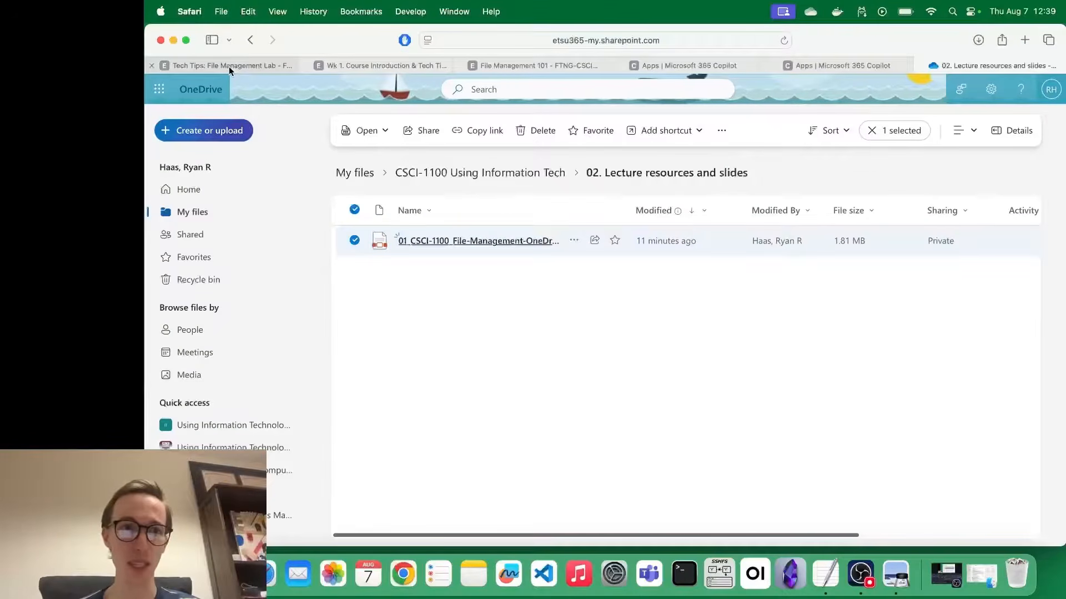
# - Deselect the slides file in OneDrive, look through the other Safari tabs, and return to OneDrive
pyautogui.click(377, 280)
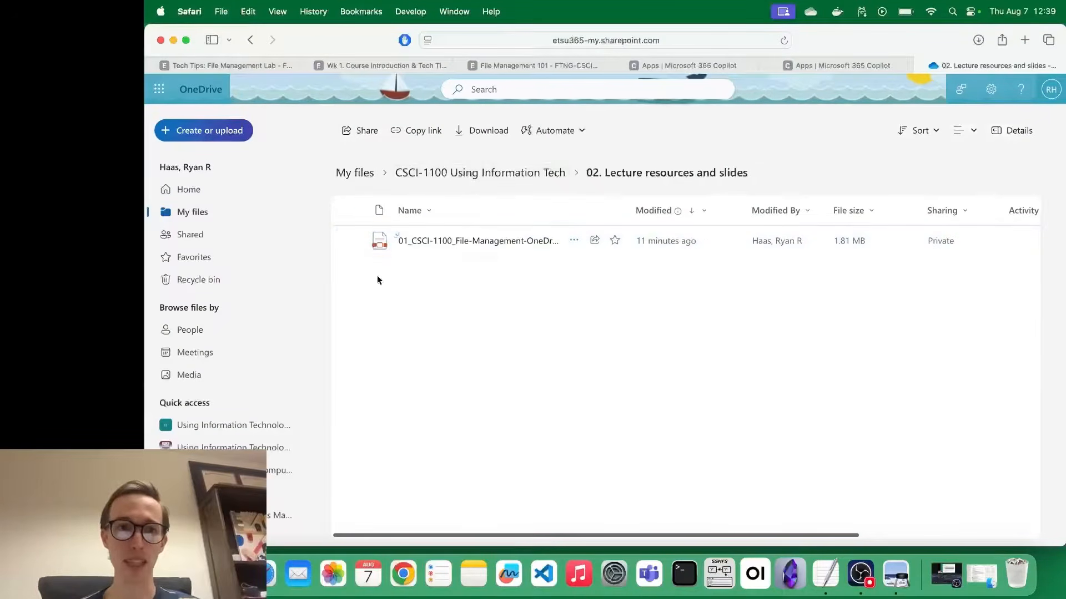
pyautogui.click(219, 64)
pyautogui.click(373, 66)
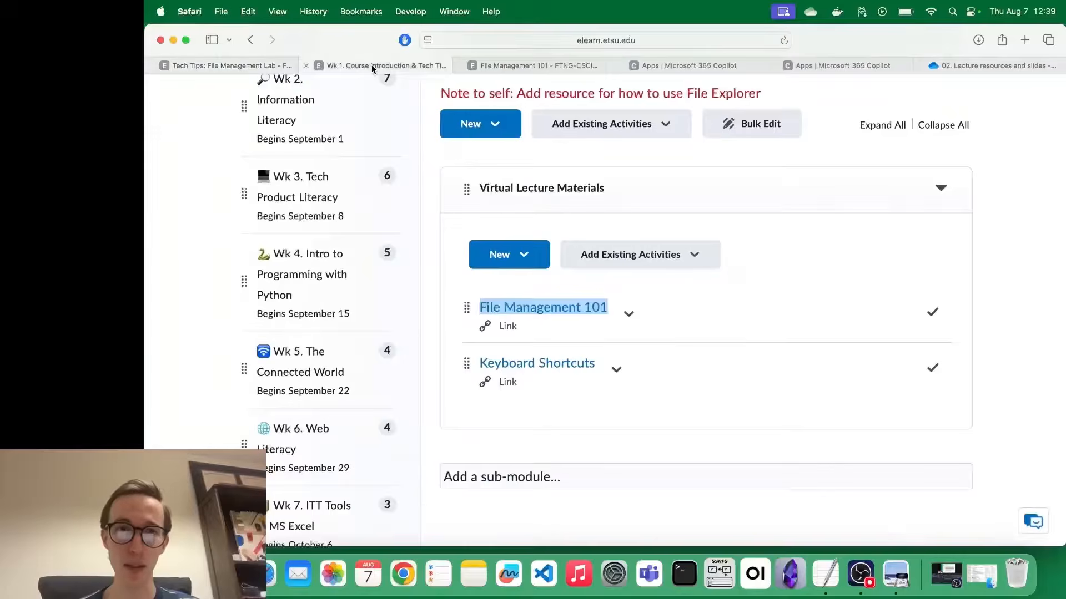
pyautogui.click(221, 66)
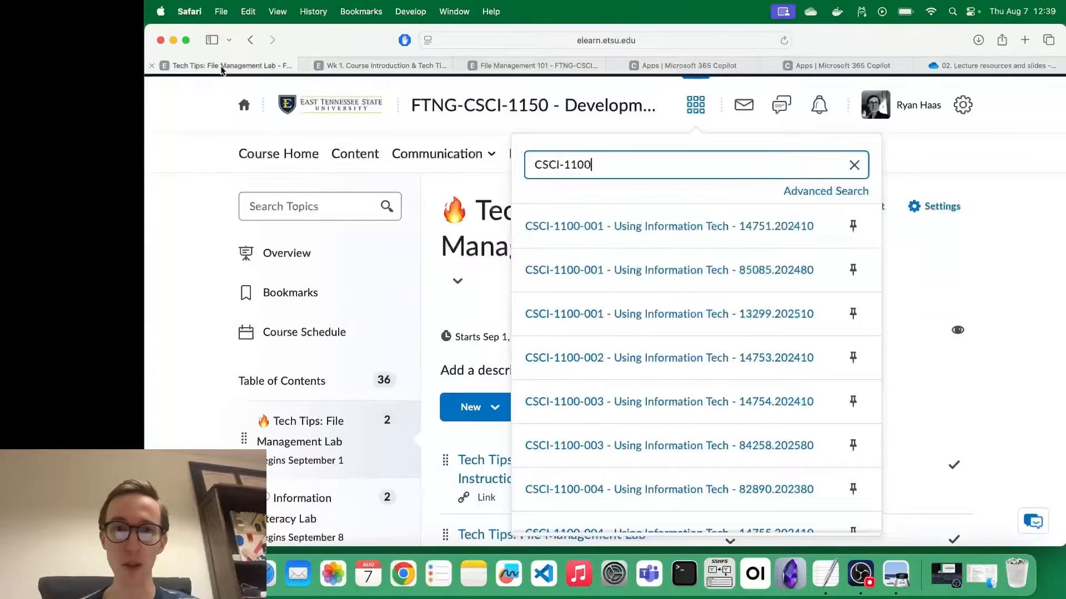
pyautogui.click(947, 66)
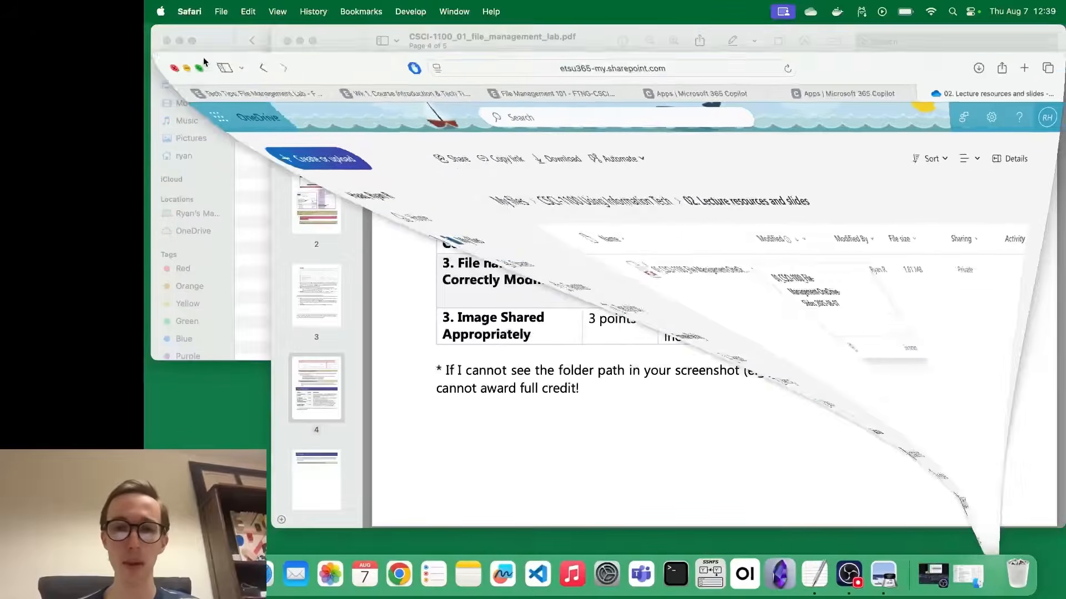
# - Read the lab PDF down to the page 5 Submission section, then show the desktop
pyautogui.click(173, 40)
pyautogui.scroll(-1, 662, 444)
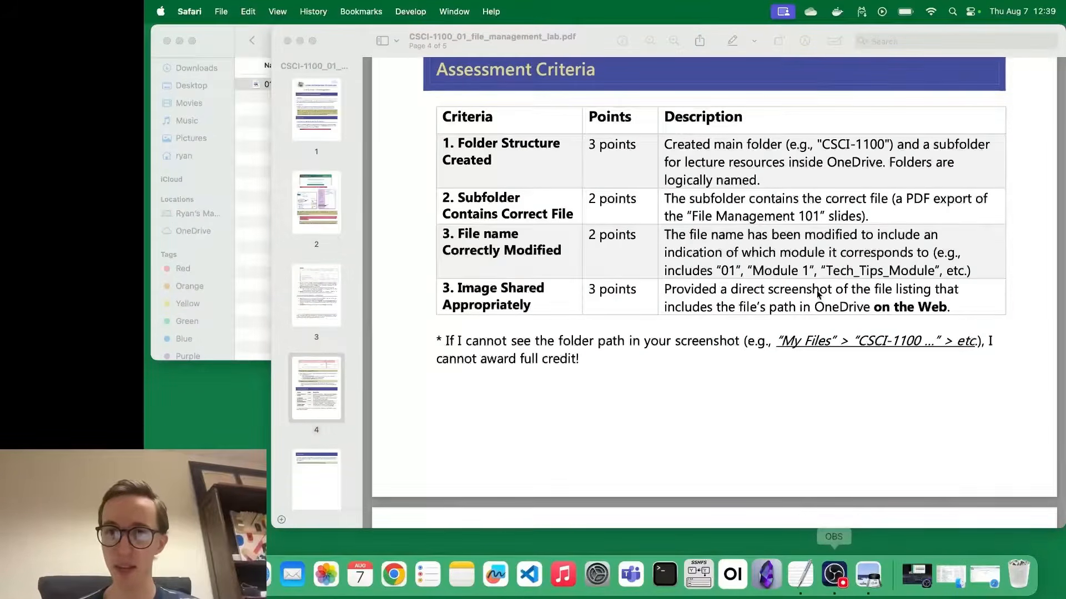
pyautogui.scroll(-5, 637, 388)
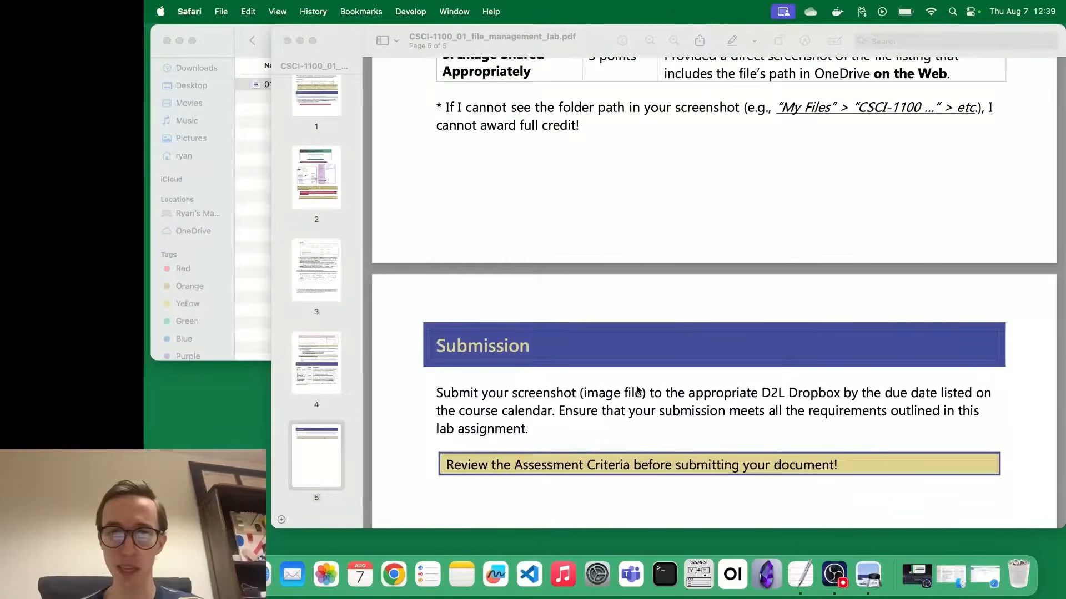
pyautogui.scroll(-4, 637, 388)
pyautogui.click(581, 291)
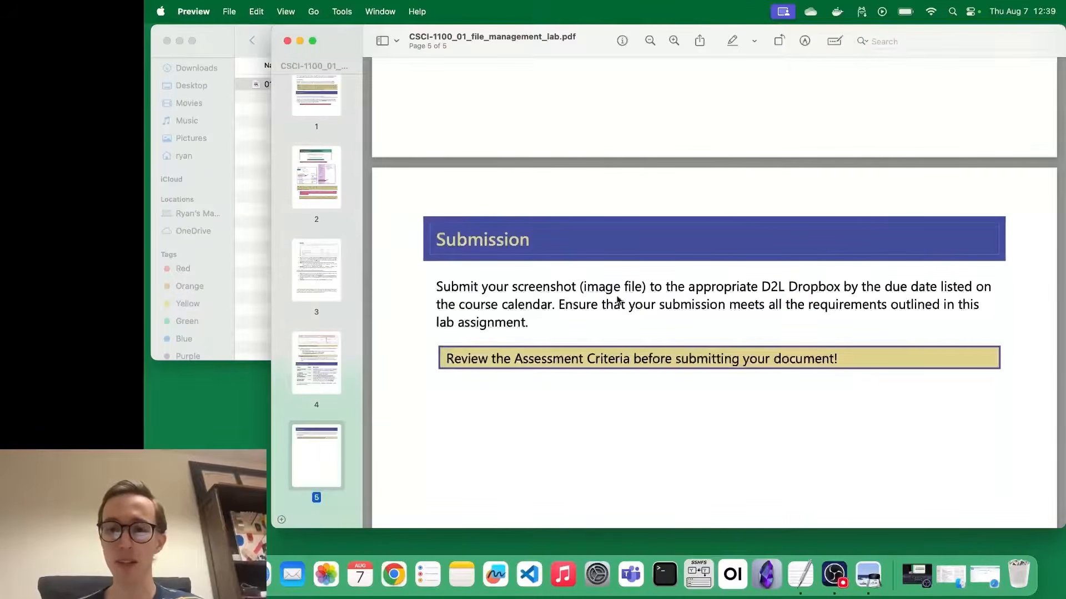
pyautogui.click(809, 537)
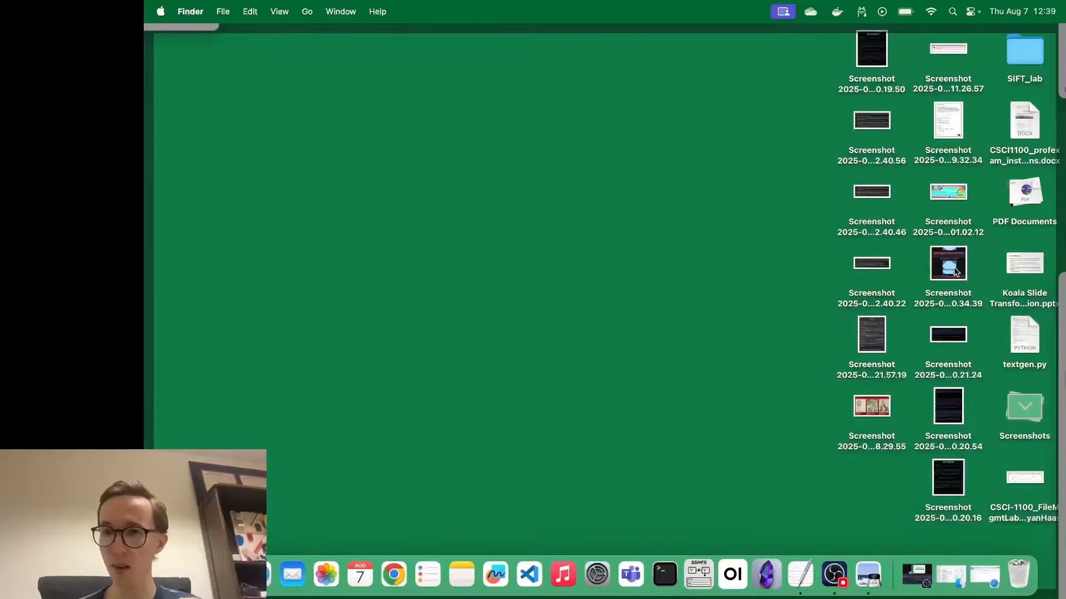
# - Open the saved folder-path screenshot from the desktop in Preview and copy the image
pyautogui.click(1020, 492)
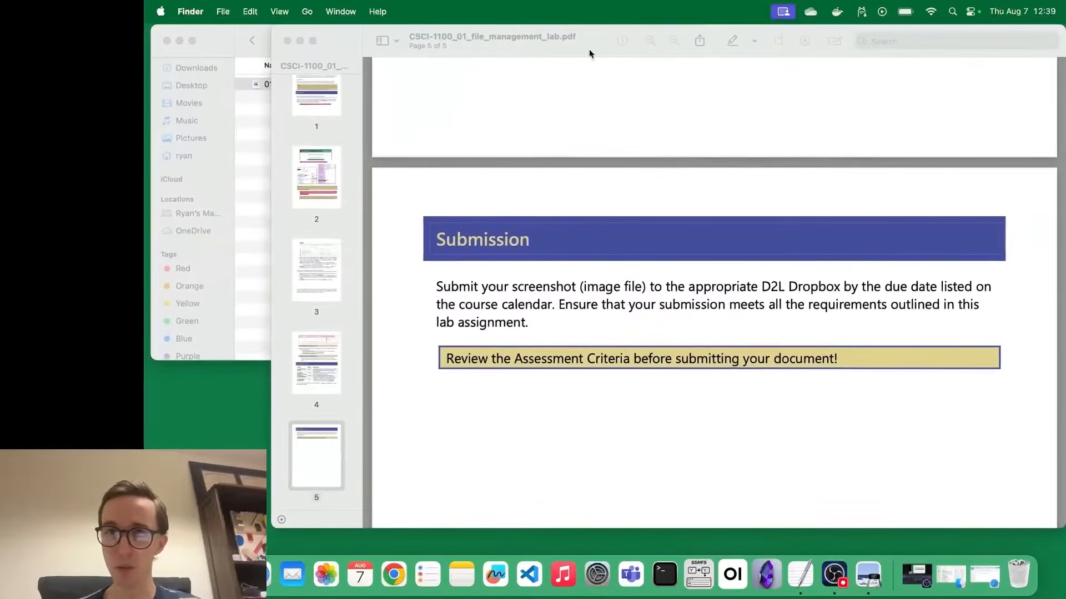
pyautogui.click(192, 441)
pyautogui.moveTo(1026, 489); pyautogui.dragTo(446, 104)
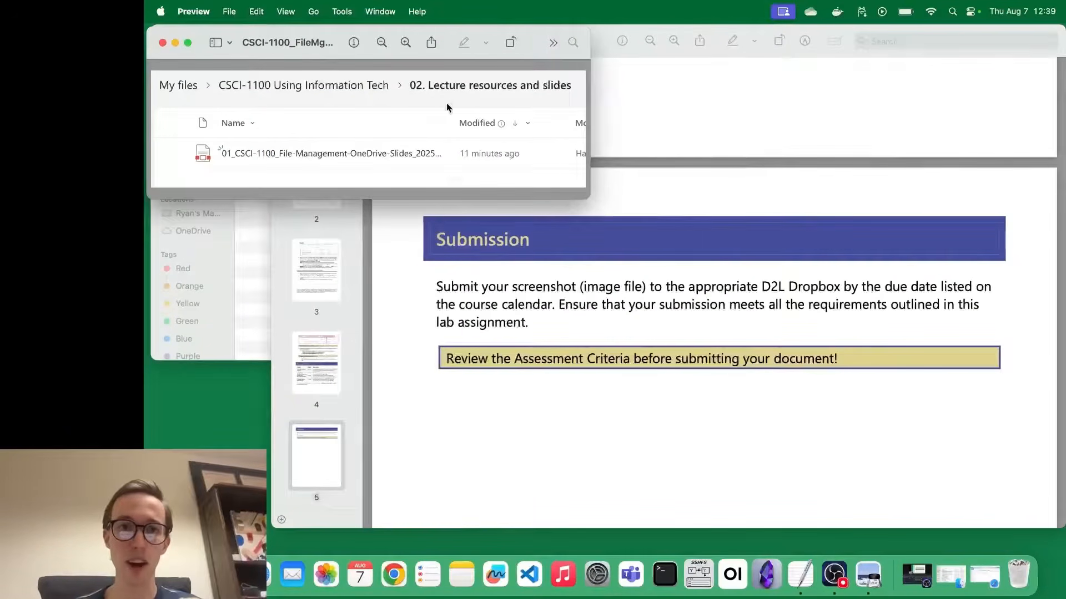
pyautogui.rightClick(447, 104)
pyautogui.click(470, 149)
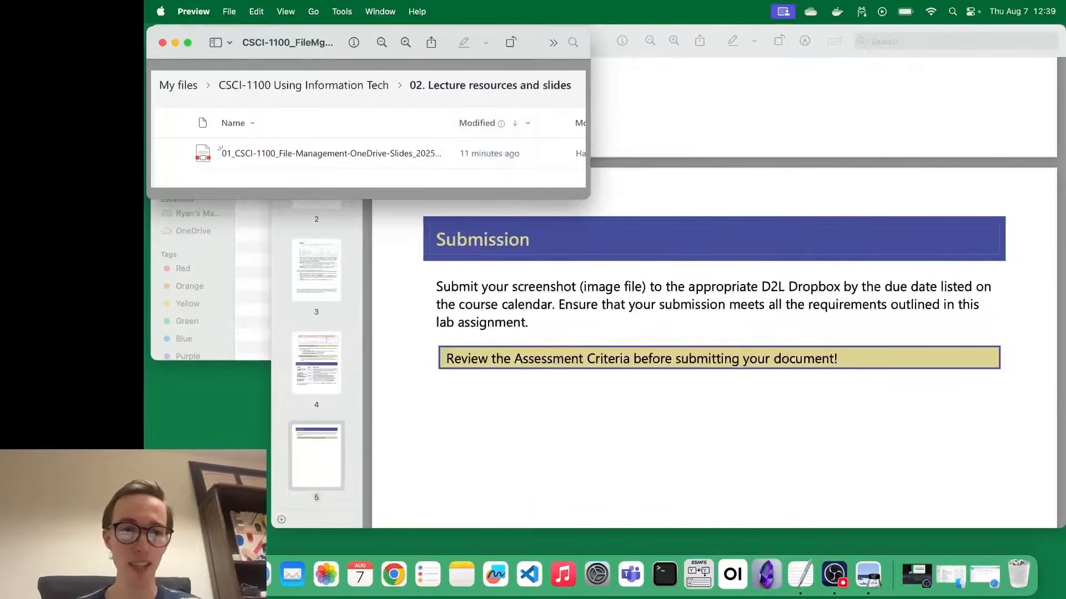
pyautogui.press('super+space')
# - Paste the copied screenshot into a new blank Word document, then close it without saving
pyautogui.write('word')
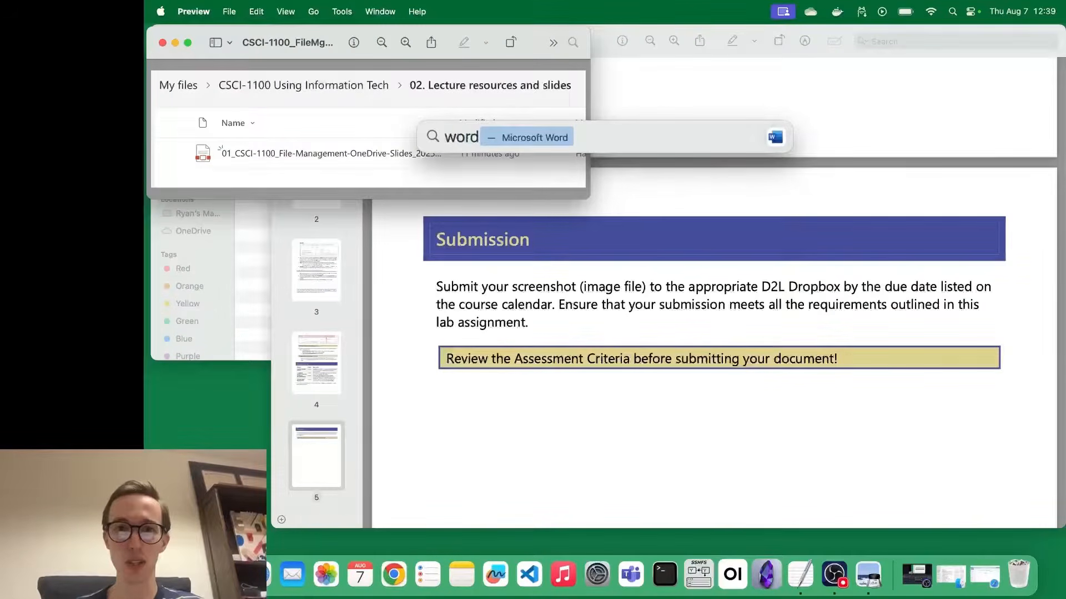
pyautogui.press('Return')
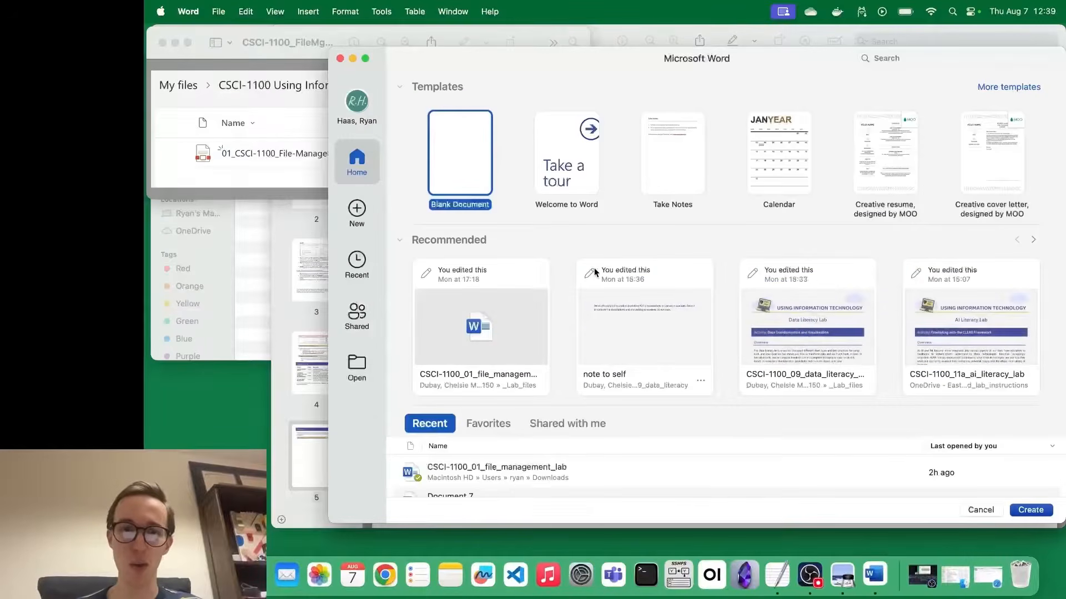
pyautogui.press('Return')
pyautogui.press('super+v')
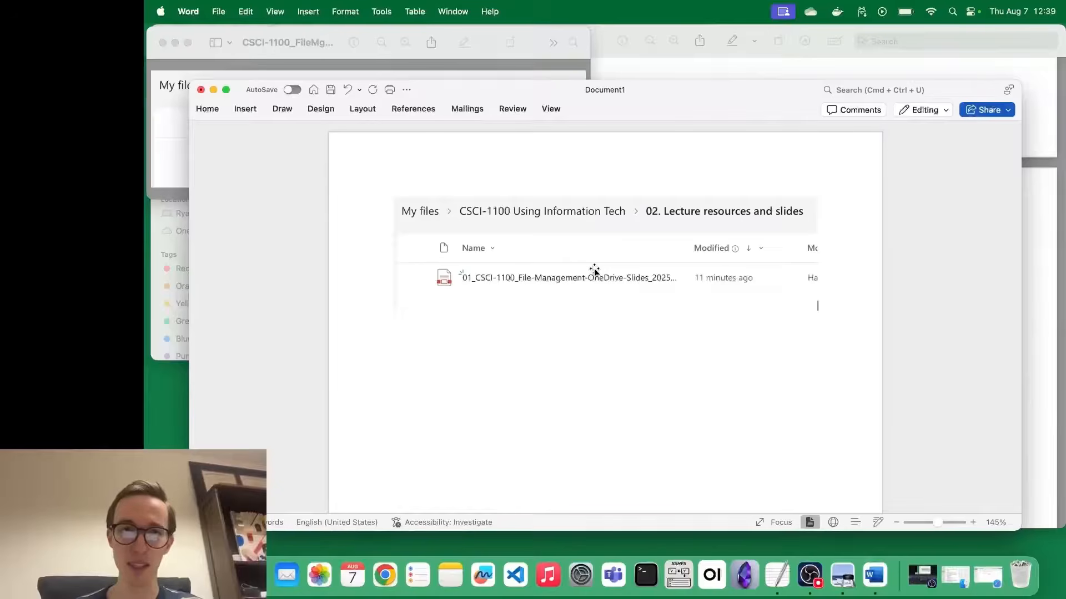
pyautogui.click(200, 89)
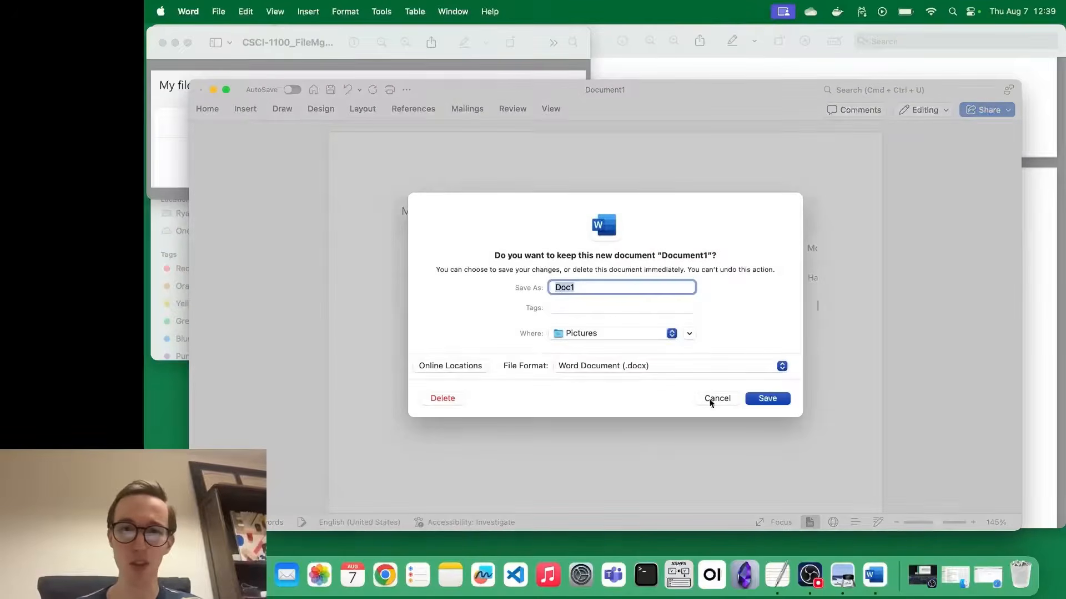
pyautogui.click(442, 397)
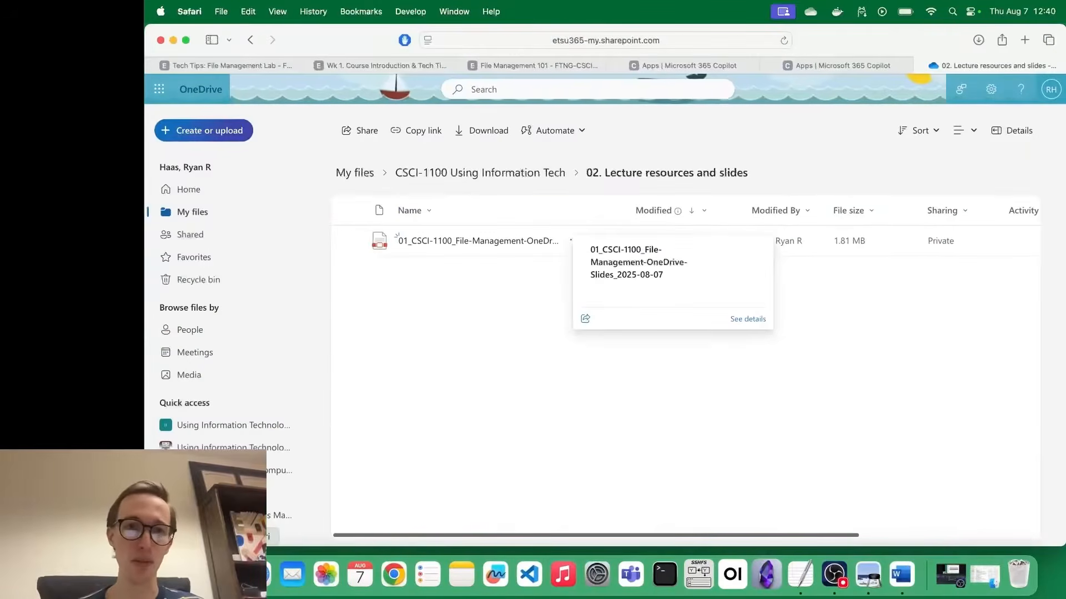
# - Switch from OneDrive to the course's Tech Tips: File Management Lab page in Safari
pyautogui.click(357, 69)
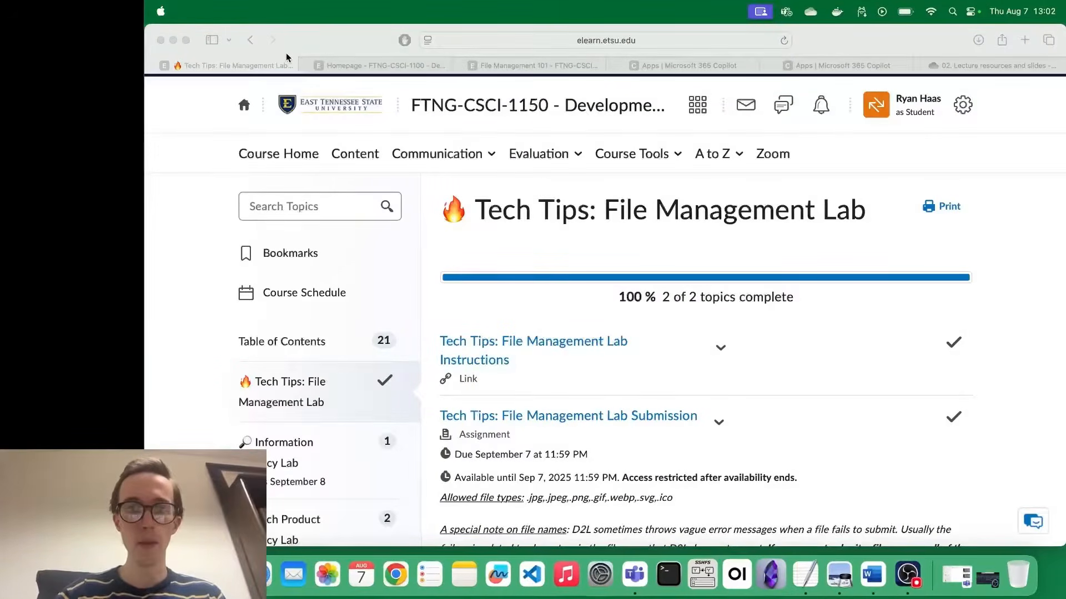
# - Open About this Course from the CSCI 1100 course Content and close the File Management 101 tab
pyautogui.scroll(-5, 482, 344)
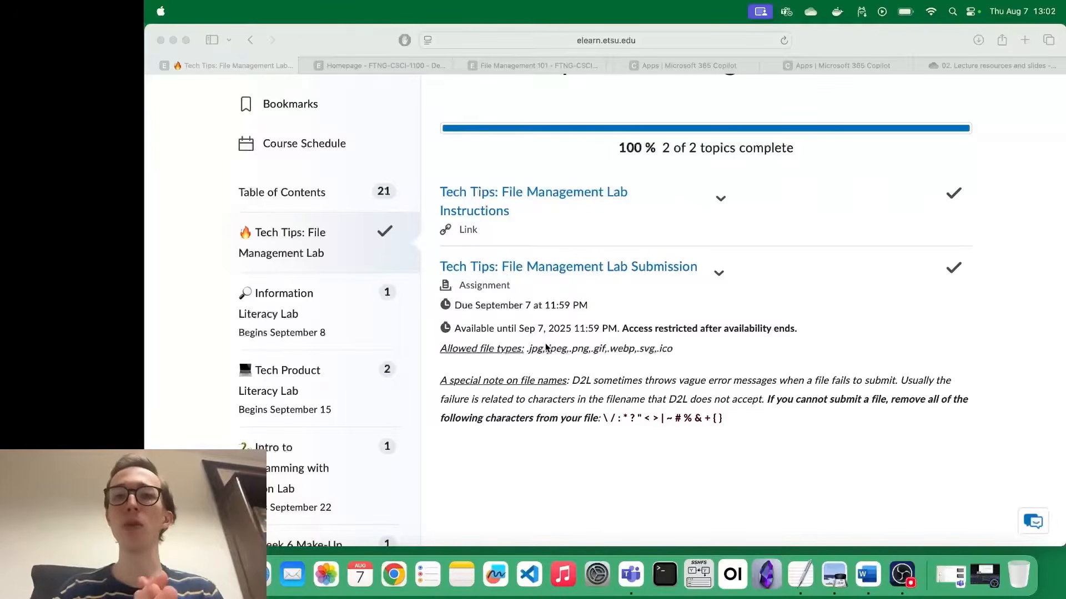
pyautogui.click(378, 64)
pyautogui.click(355, 158)
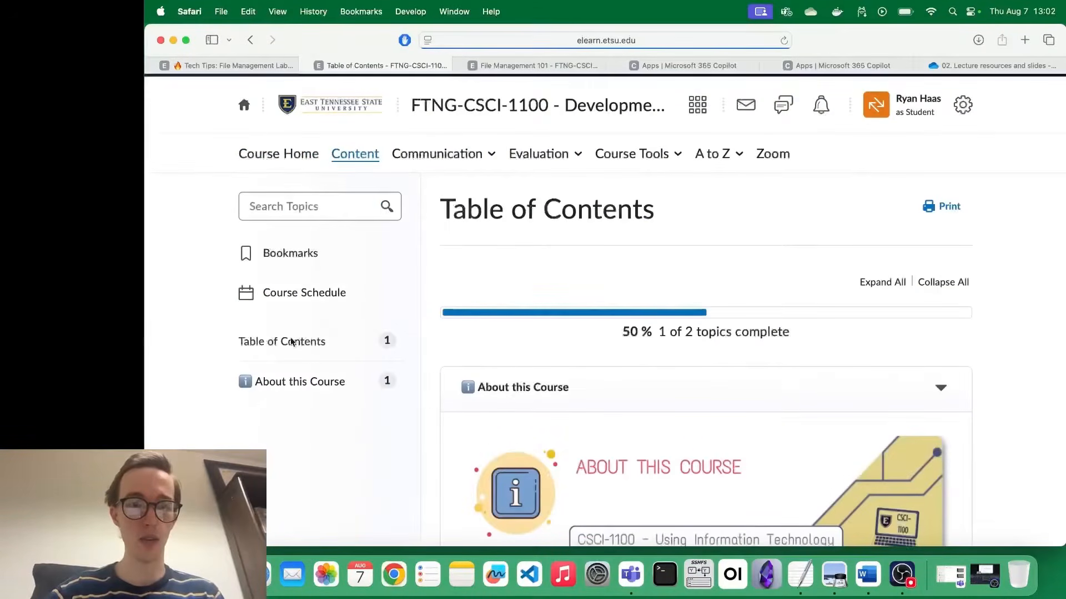
pyautogui.click(291, 381)
pyautogui.scroll(-5, 533, 397)
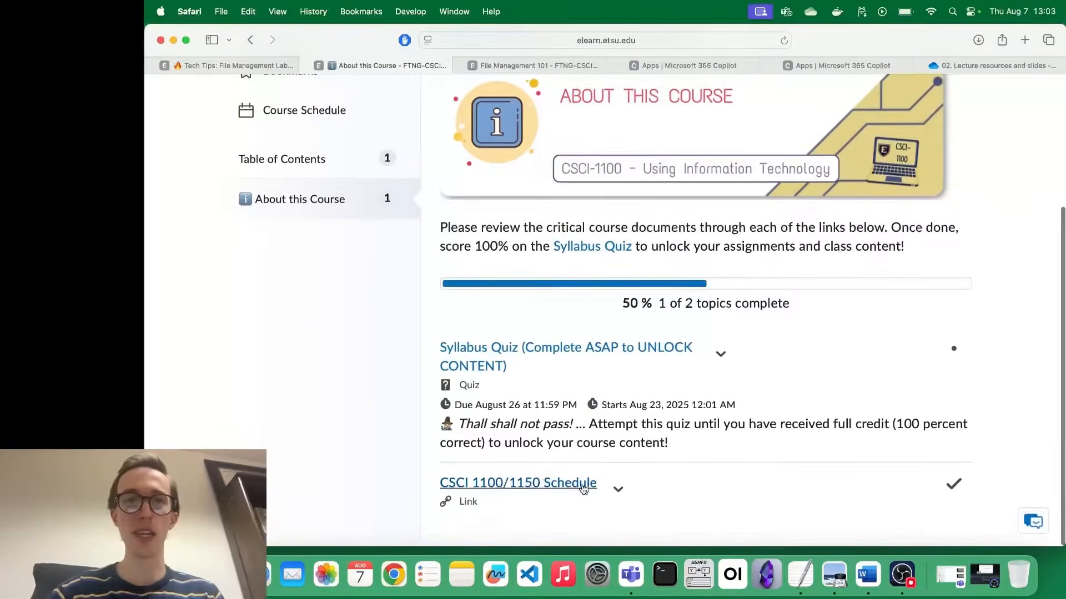
pyautogui.click(534, 65)
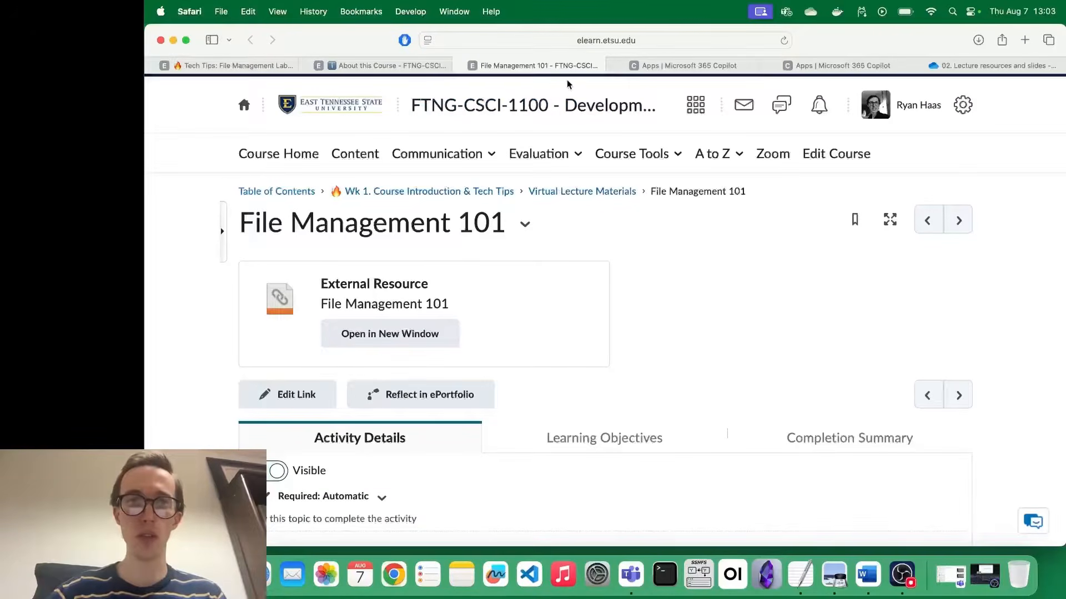
pyautogui.click(458, 66)
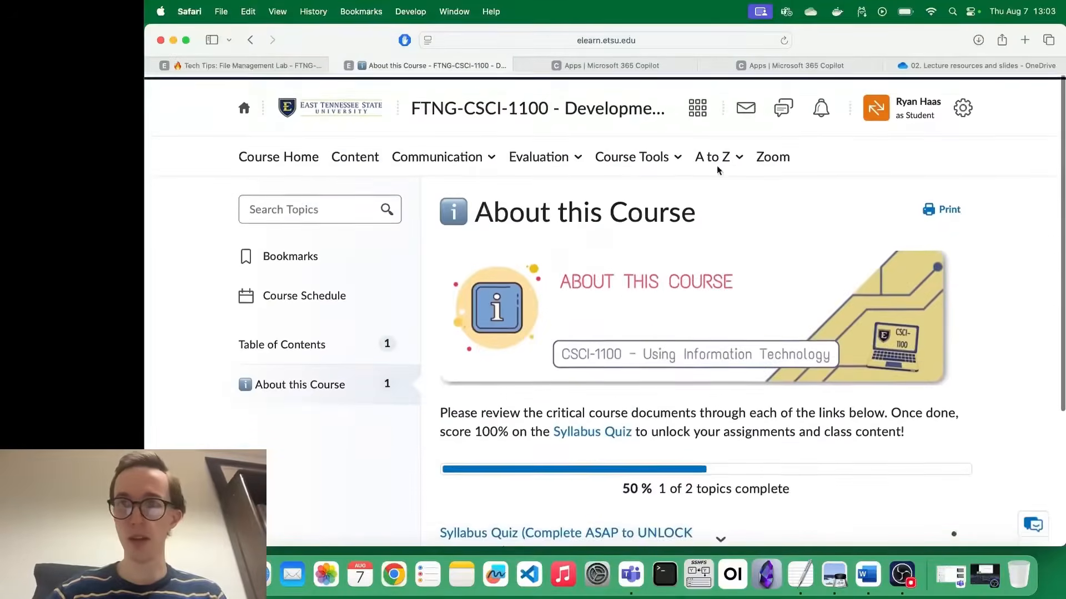
# - Look over the notification settings from the account menu, then return to the File Management Lab page
pyautogui.click(897, 112)
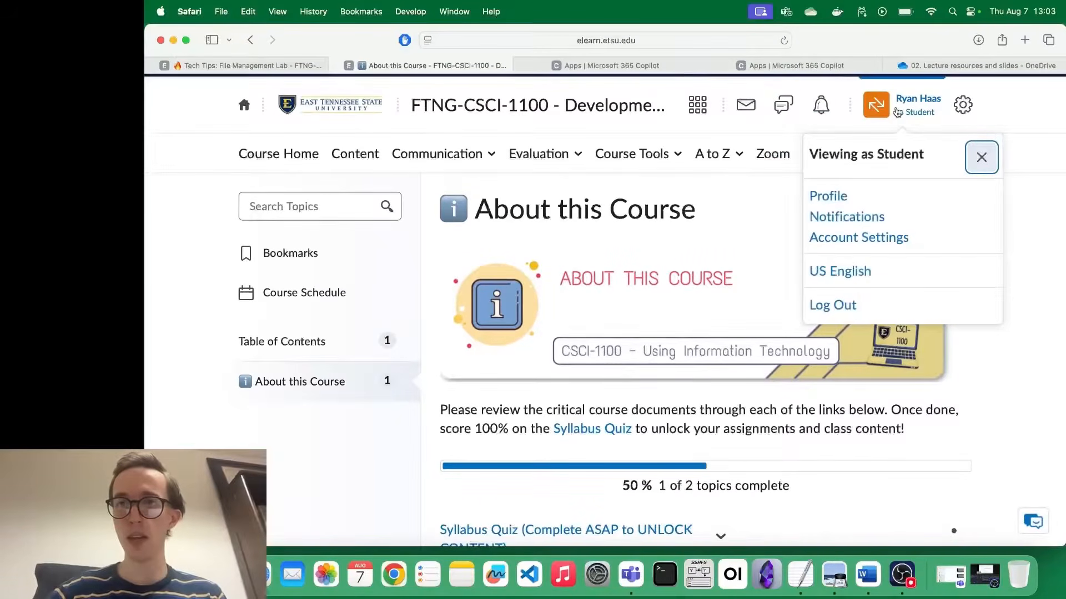
pyautogui.click(841, 220)
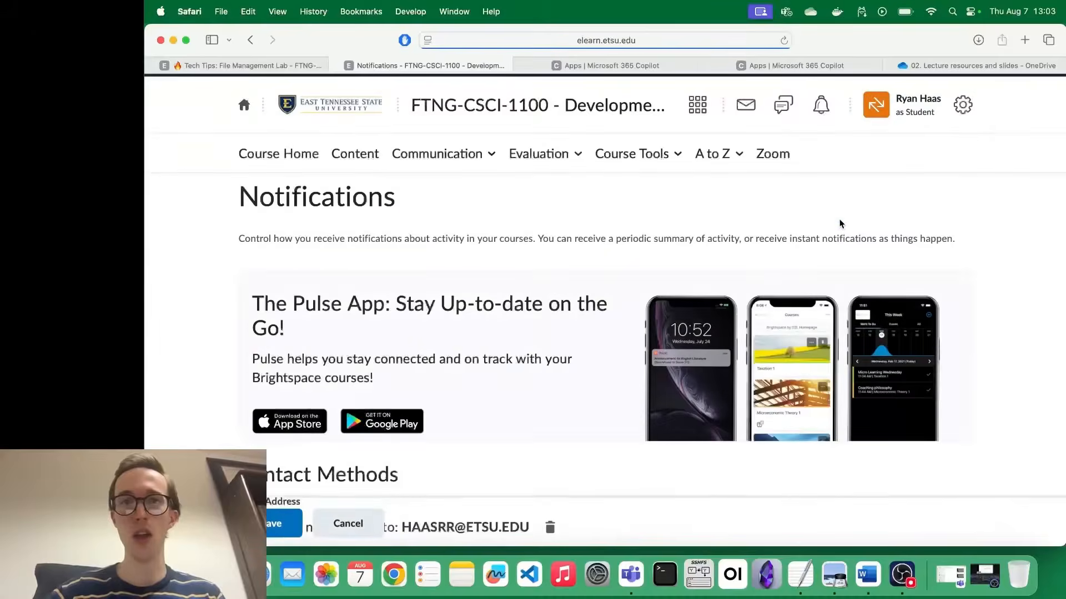
pyautogui.scroll(-10, 841, 224)
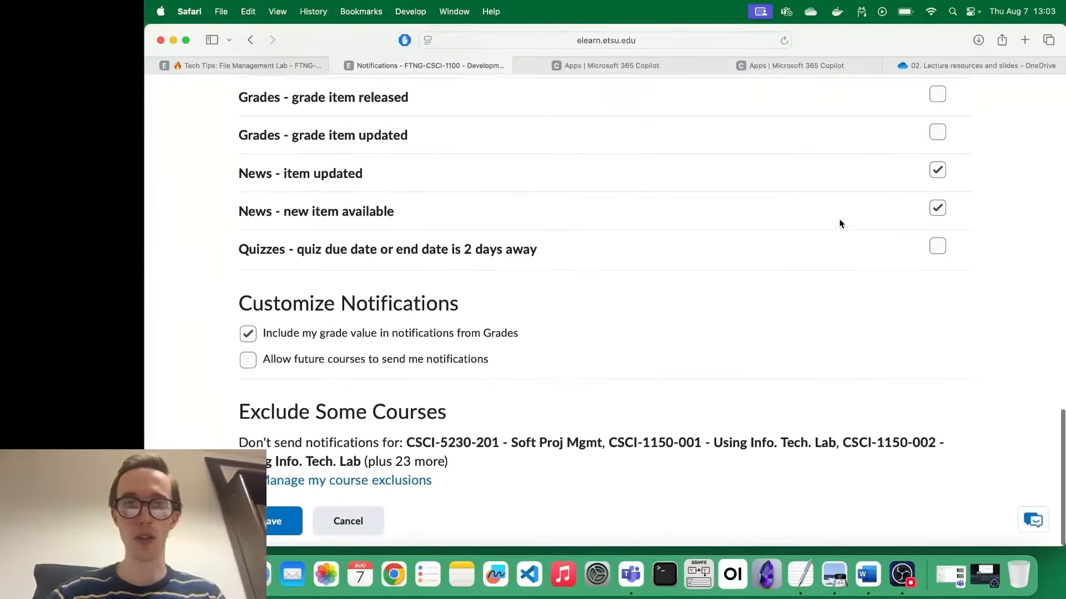
pyautogui.scroll(5, 840, 224)
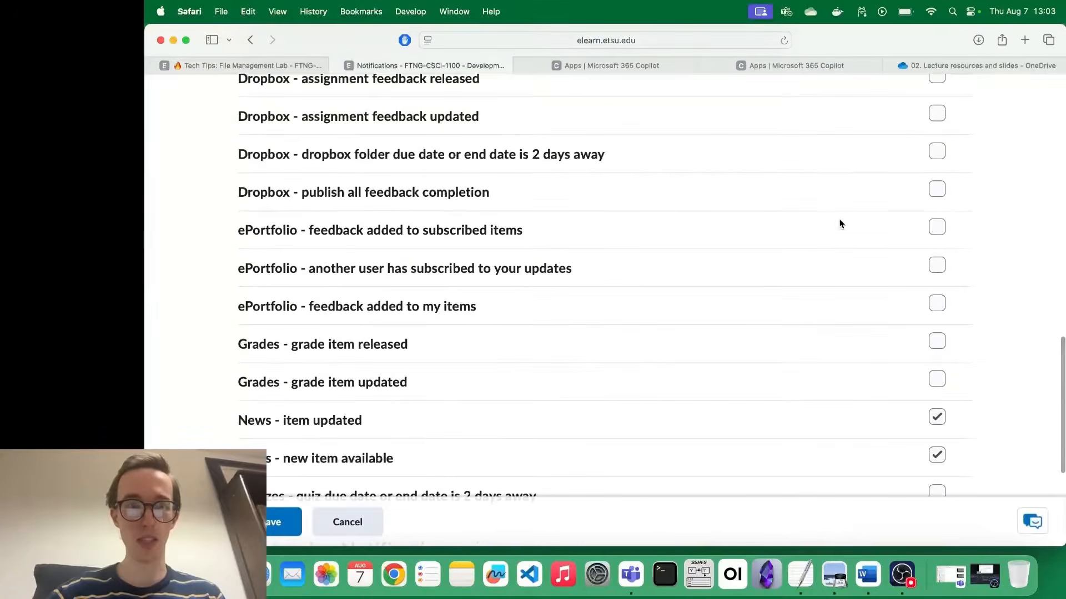
pyautogui.scroll(2, 840, 223)
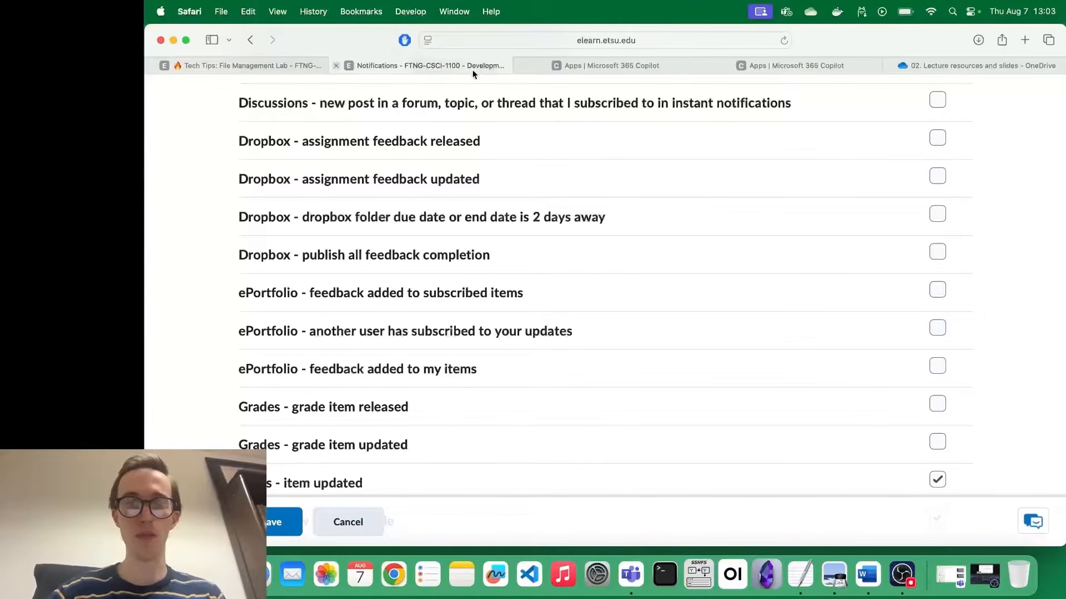
pyautogui.scroll(-4, 714, 387)
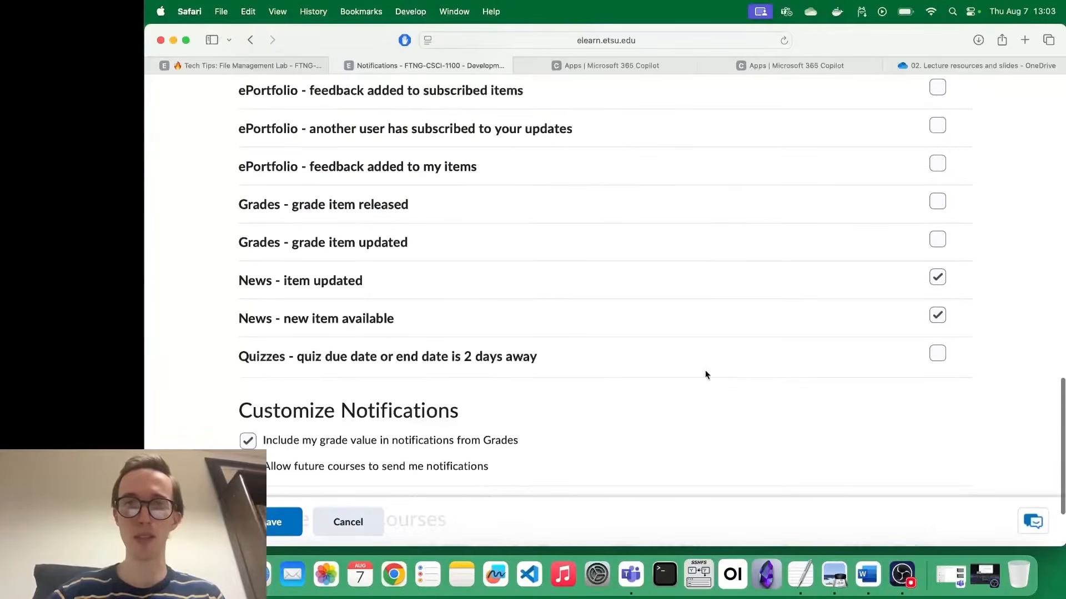
pyautogui.scroll(3, 425, 309)
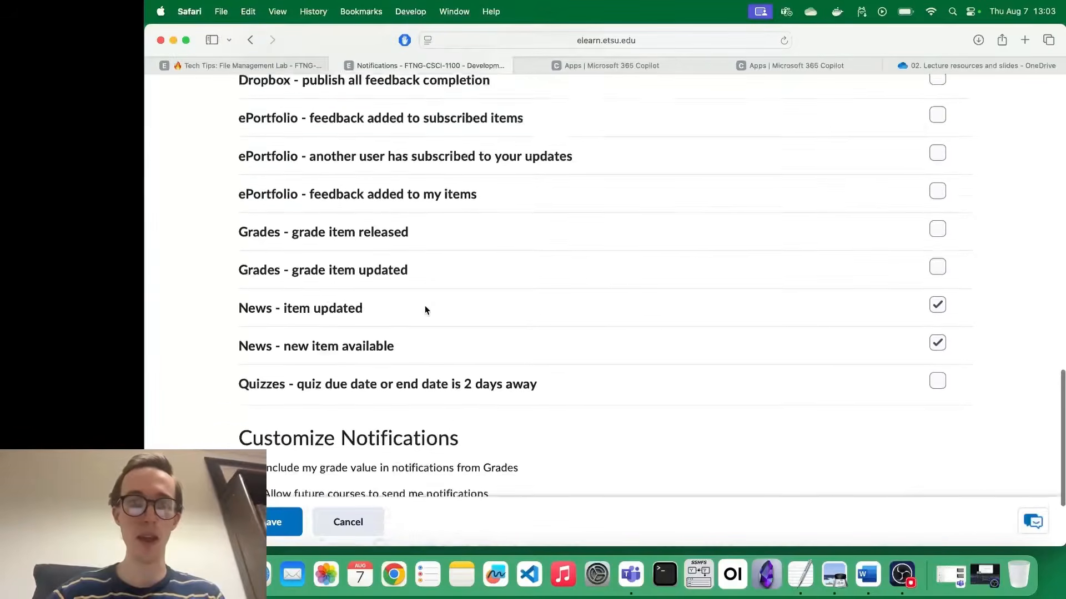
pyautogui.click(222, 65)
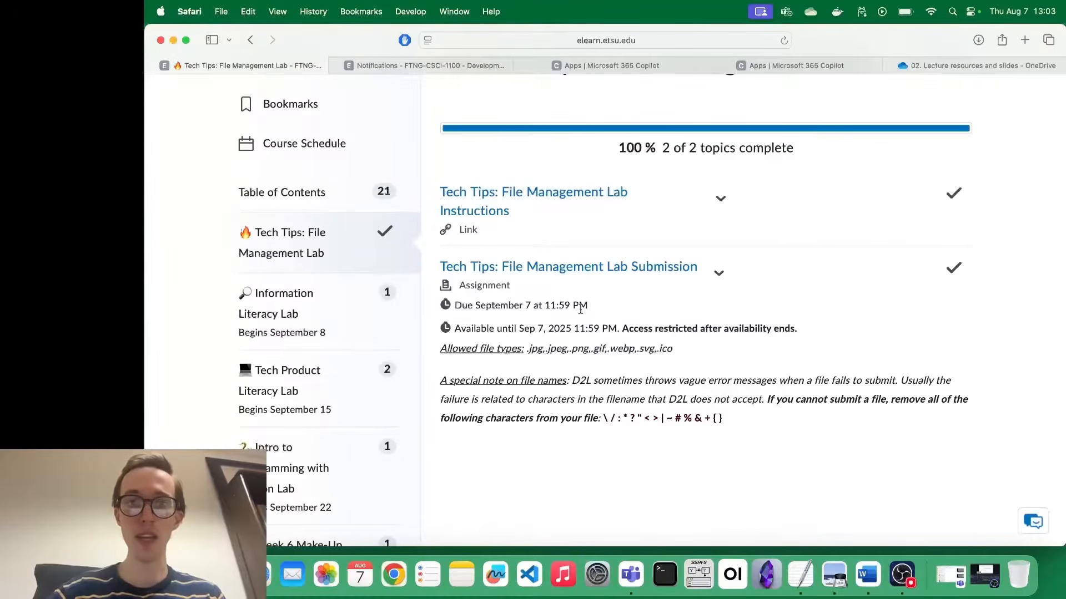
# - Open the profile and account options menu, then dismiss it
pyautogui.scroll(3, 581, 310)
pyautogui.scroll(-5, 581, 309)
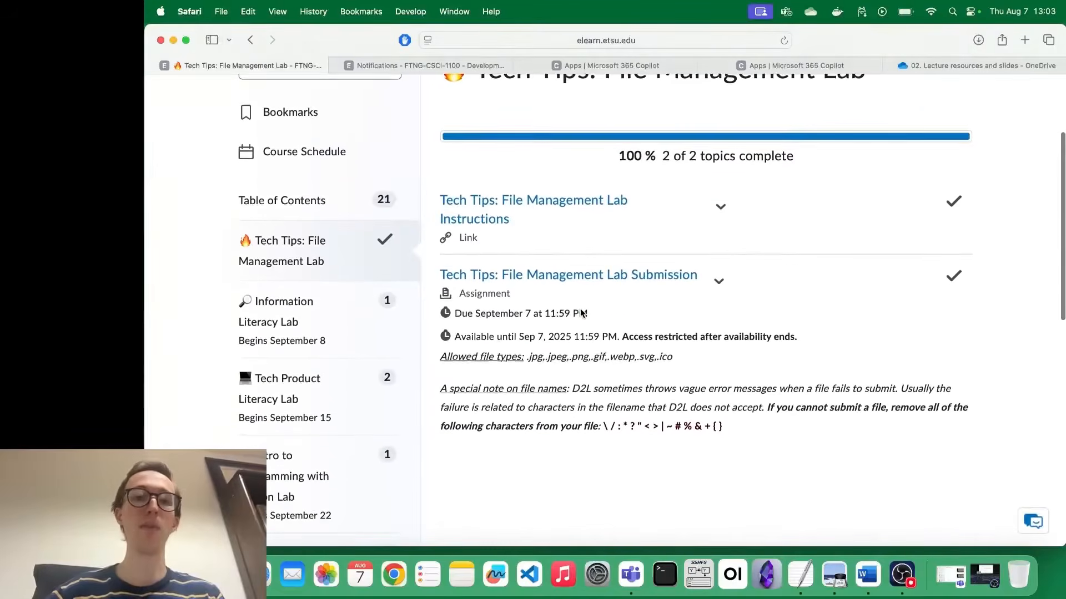
pyautogui.scroll(5, 769, 161)
pyautogui.click(901, 106)
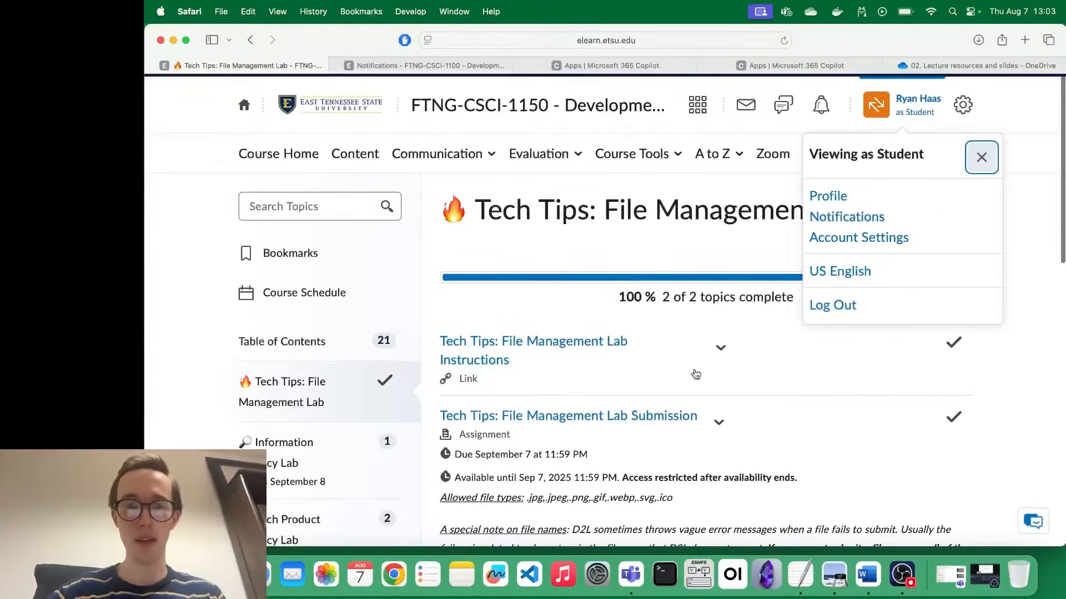
pyautogui.click(1037, 369)
# - Open the File Management Lab Submission assignment and review its allowed file types
pyautogui.scroll(-4, 1037, 369)
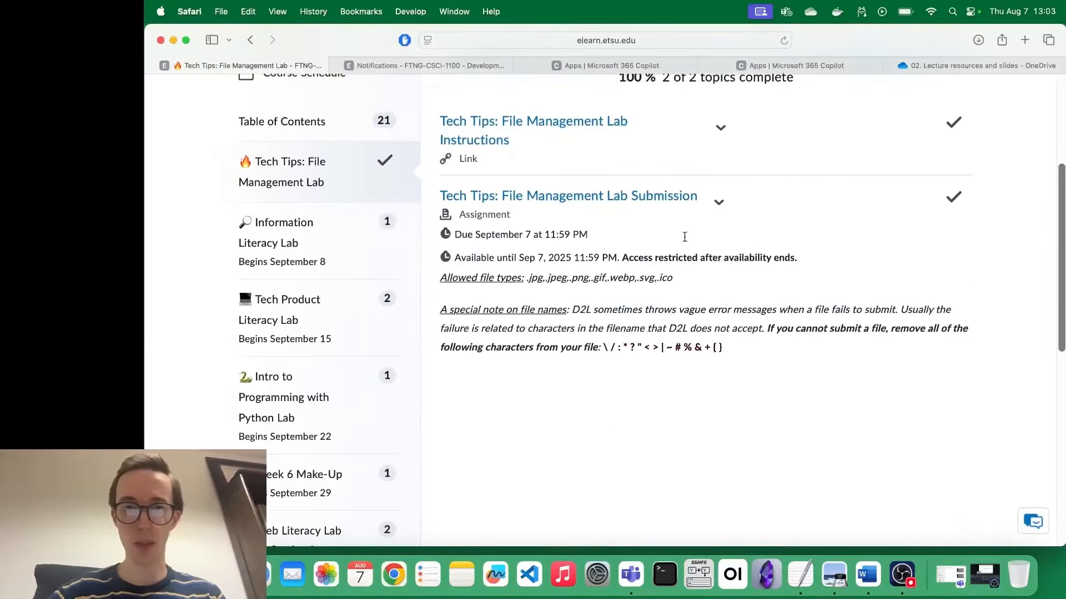
pyautogui.click(630, 196)
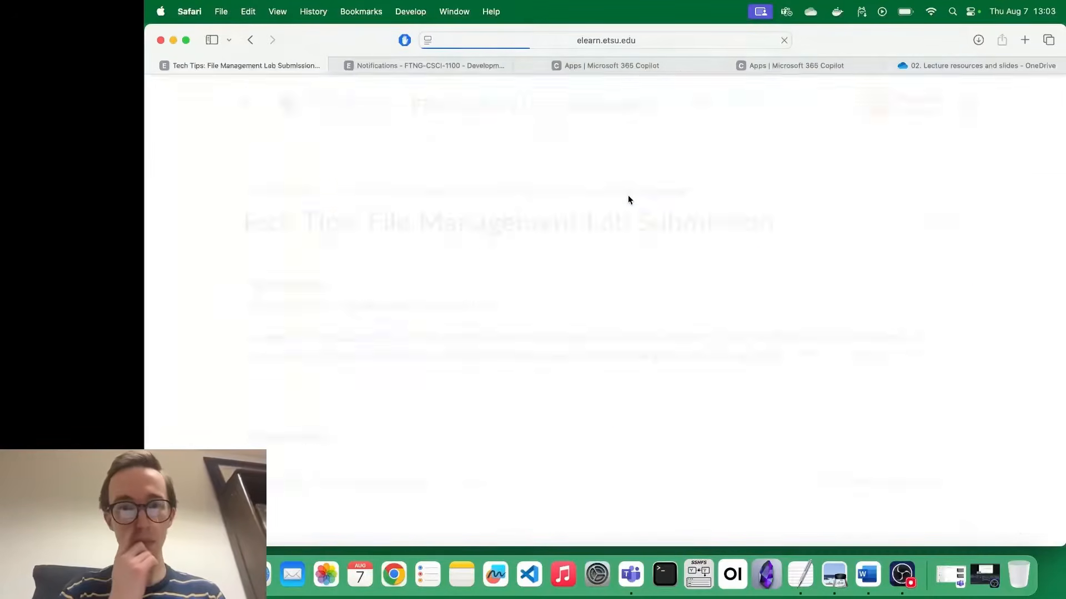
pyautogui.scroll(-2, 488, 284)
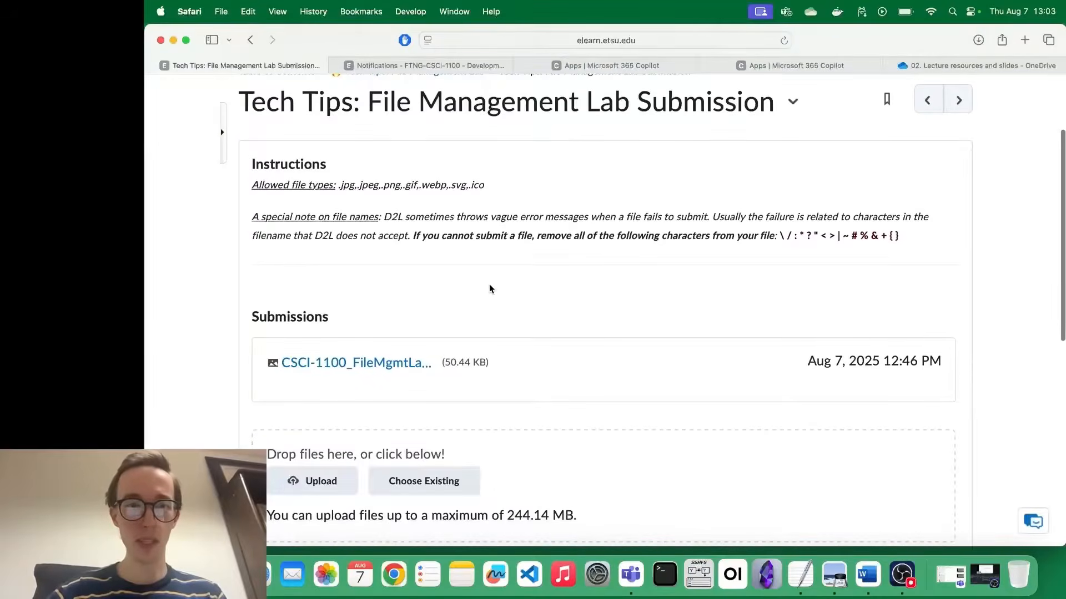
pyautogui.moveTo(298, 185); pyautogui.dragTo(493, 189)
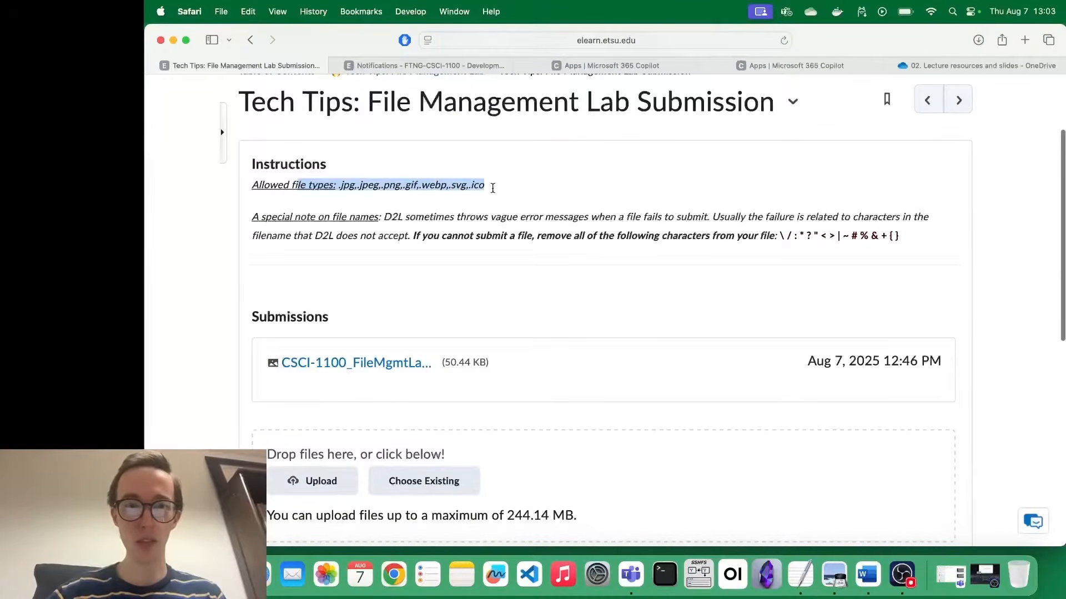
pyautogui.click(494, 189)
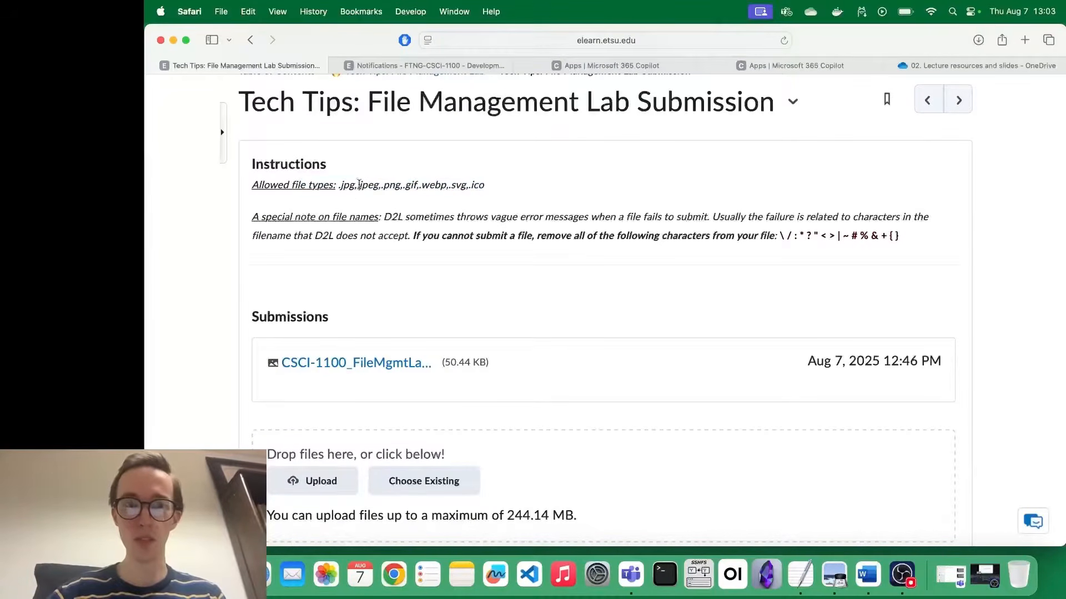
pyautogui.scroll(-1, 423, 332)
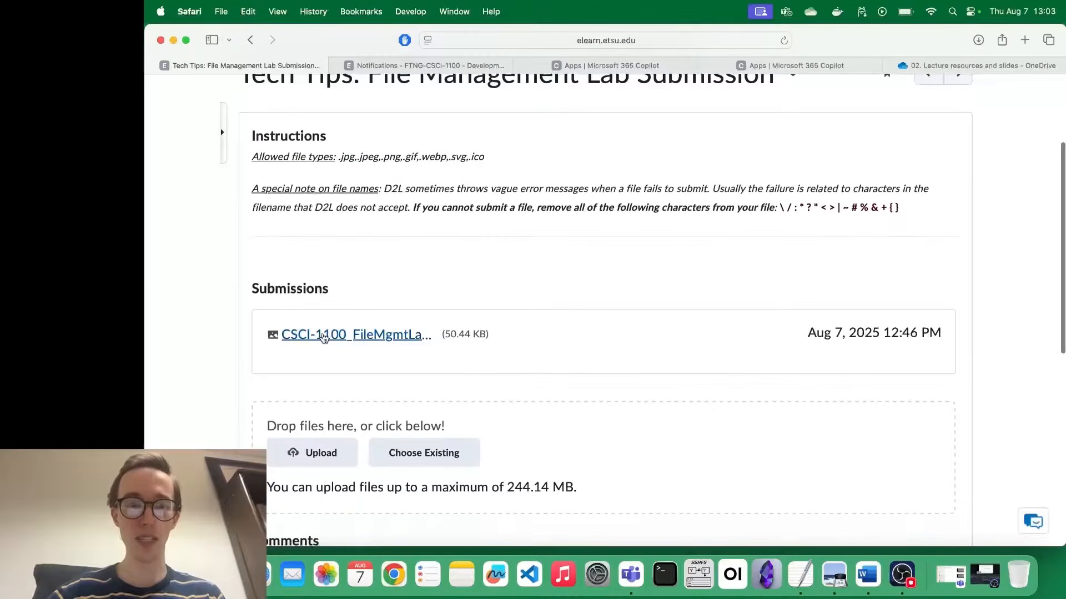
pyautogui.scroll(-5, 574, 251)
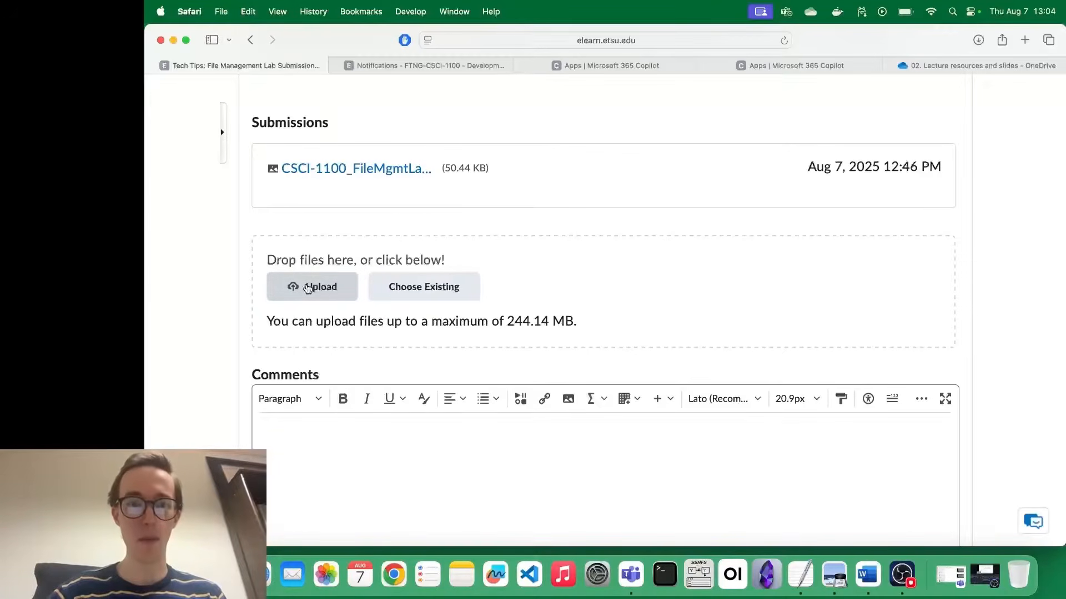
pyautogui.scroll(10, 439, 225)
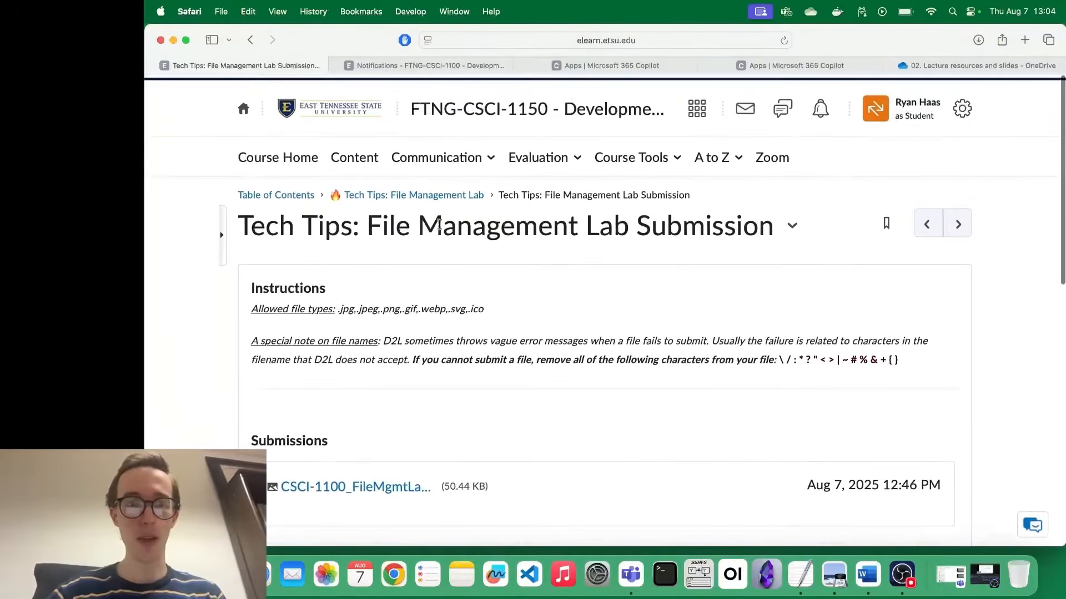
# - Return to the File Management Lab module and go to Evaluation > Dropbox
pyautogui.click(387, 191)
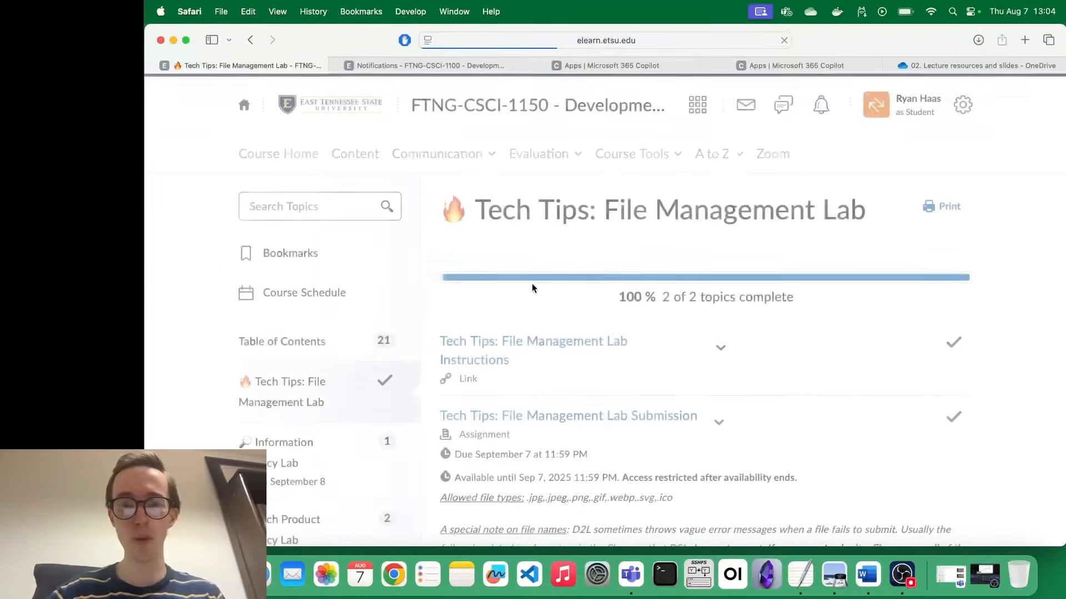
pyautogui.scroll(-4, 531, 283)
pyautogui.scroll(4, 604, 301)
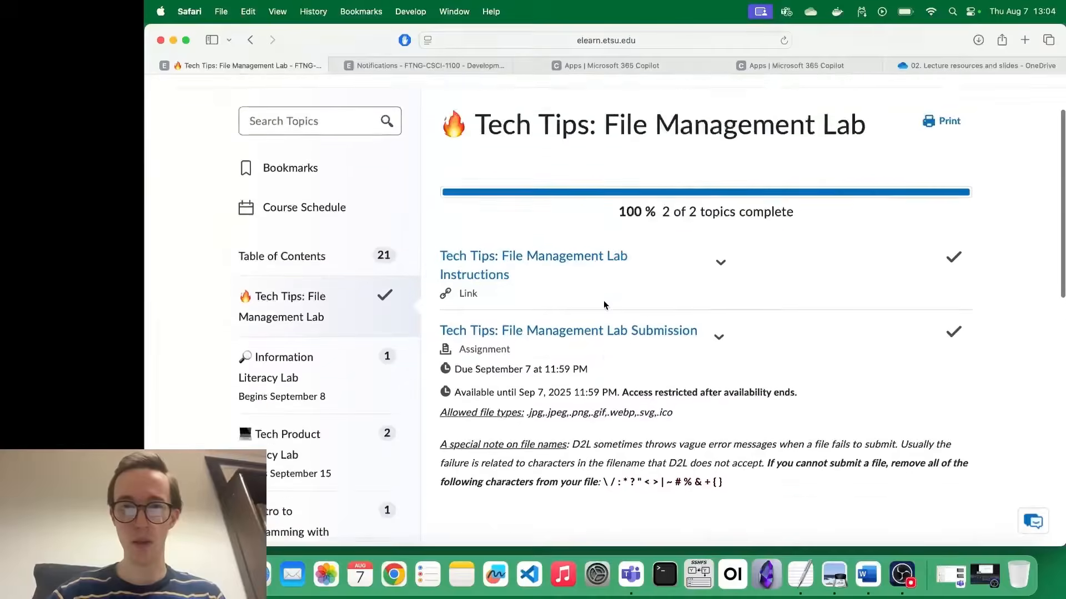
pyautogui.click(551, 158)
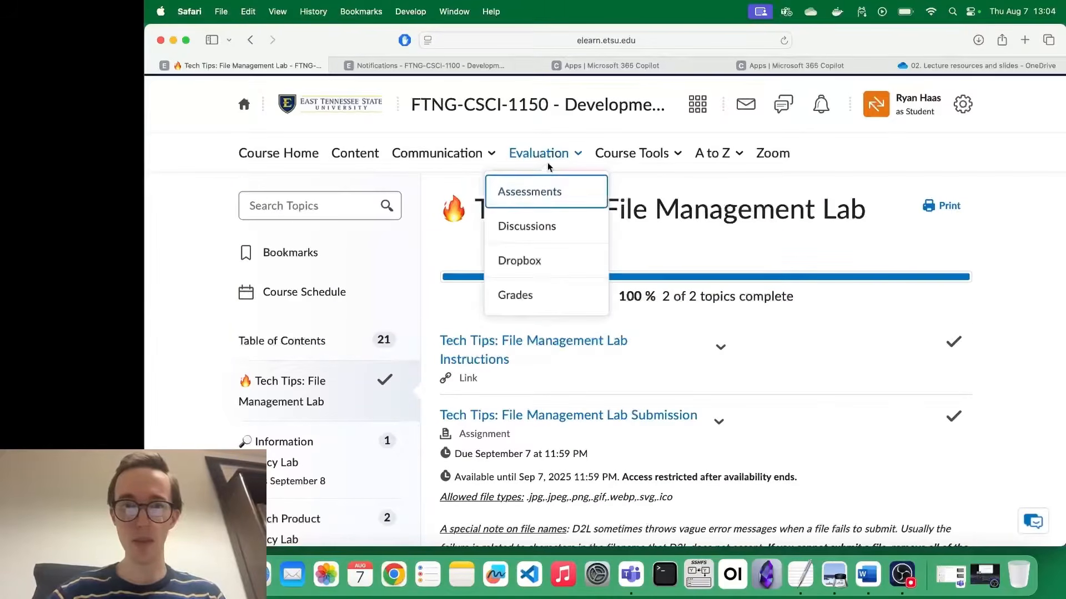
pyautogui.click(524, 261)
pyautogui.scroll(-3, 552, 402)
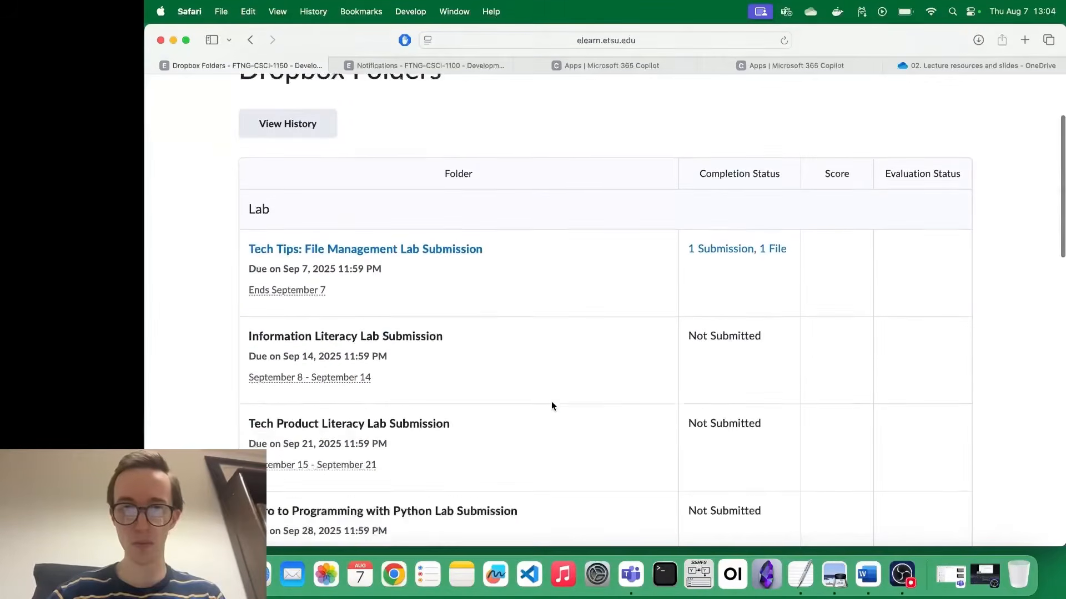
# - Open the Tech Tips: File Management Lab Submission dropbox and scroll through its 10-point File Management Rubric
pyautogui.click(380, 236)
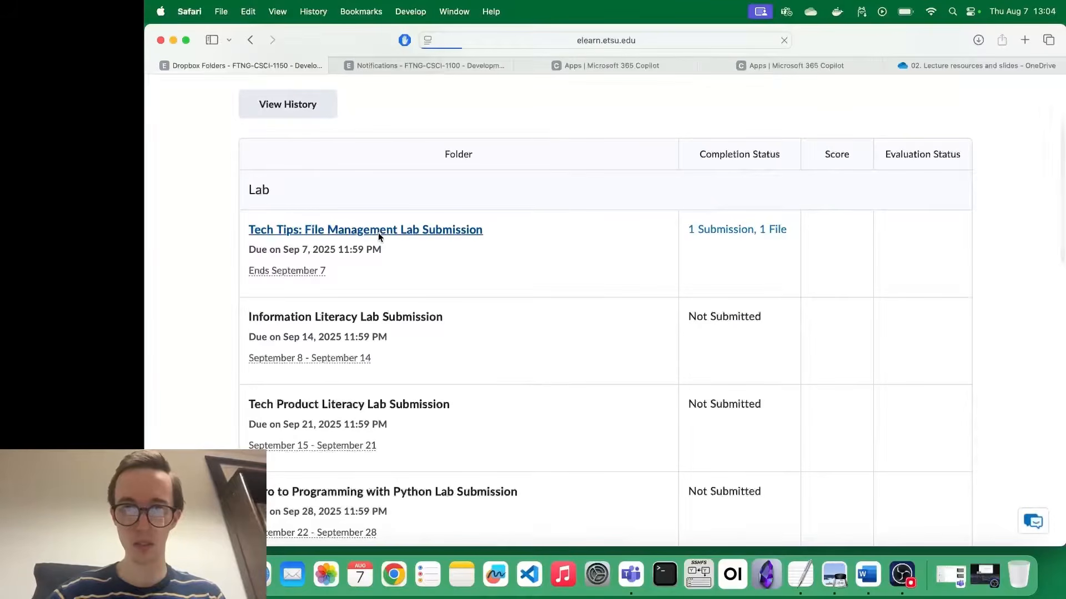
pyautogui.scroll(-6, 472, 309)
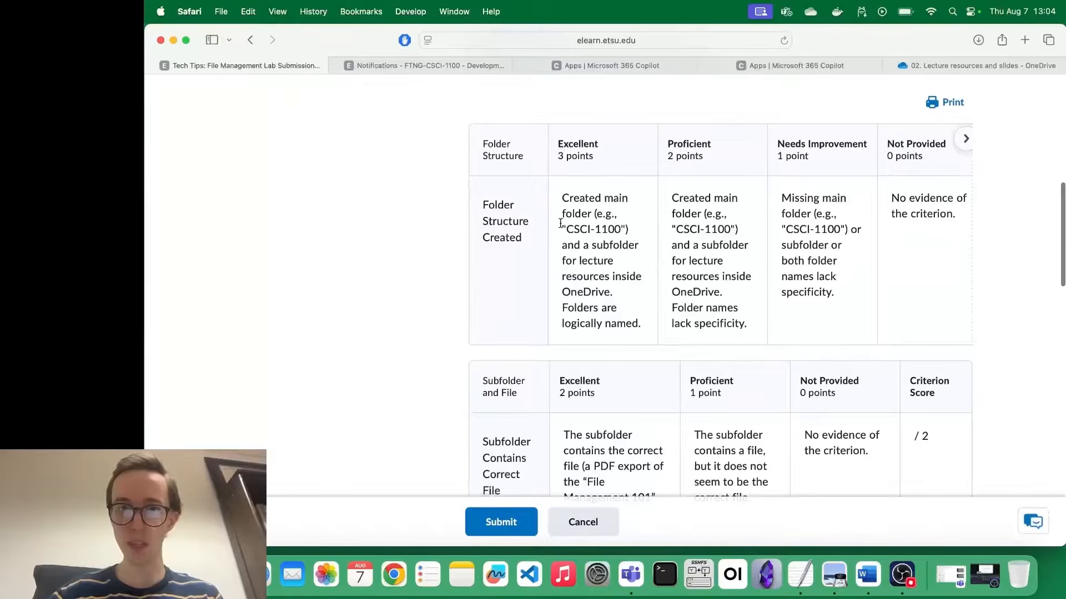
pyautogui.scroll(-4, 629, 244)
pyautogui.scroll(-12, 630, 245)
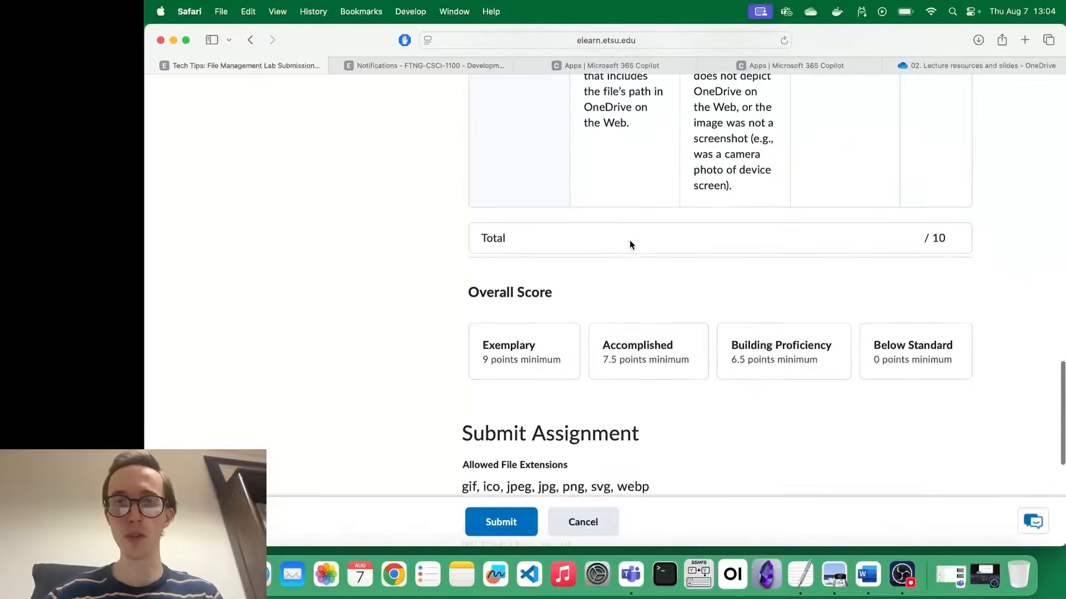
pyautogui.scroll(15, 636, 300)
pyautogui.scroll(2, 637, 300)
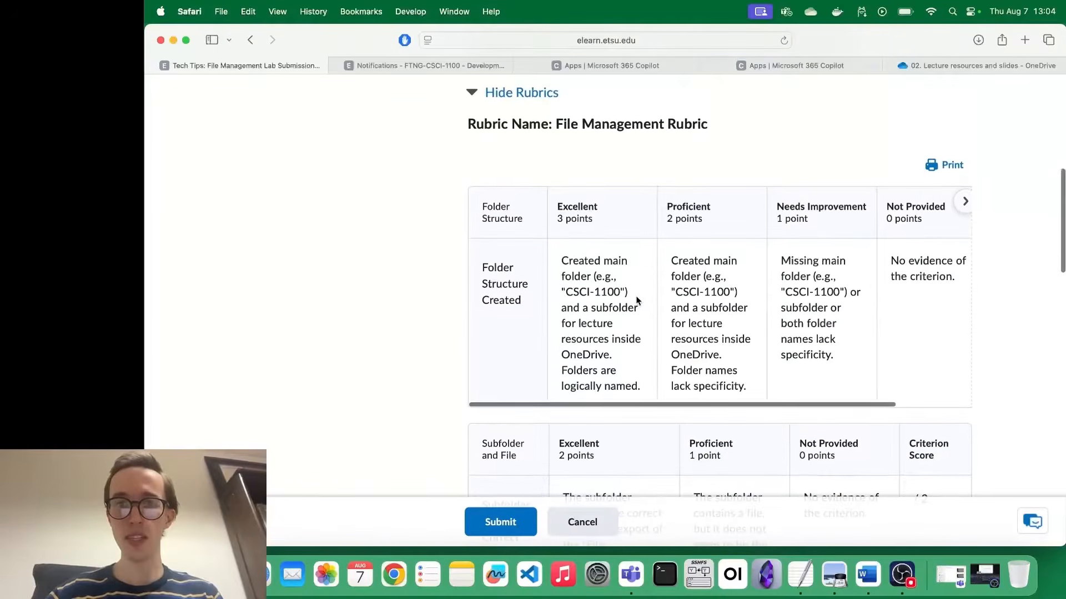
pyautogui.moveTo(654, 404)
pyautogui.mouseDown()
pyautogui.moveTo(751, 397)
pyautogui.moveTo(645, 398)
pyautogui.mouseUp()
pyautogui.scroll(-3, 644, 397)
pyautogui.scroll(-8, 644, 397)
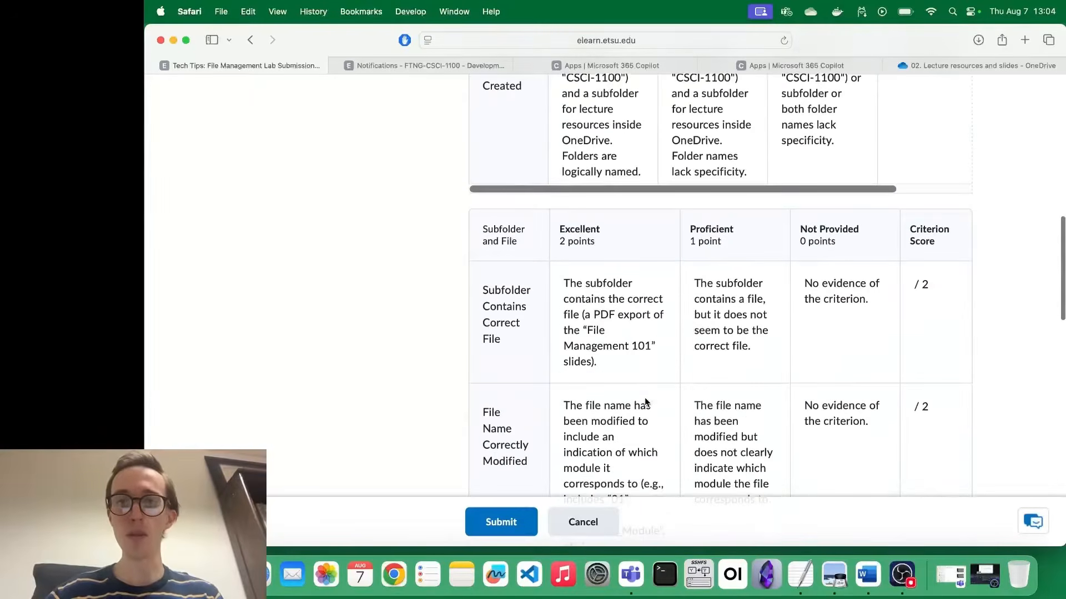
pyautogui.scroll(-2, 645, 398)
pyautogui.scroll(20, 644, 398)
pyautogui.scroll(-15, 645, 397)
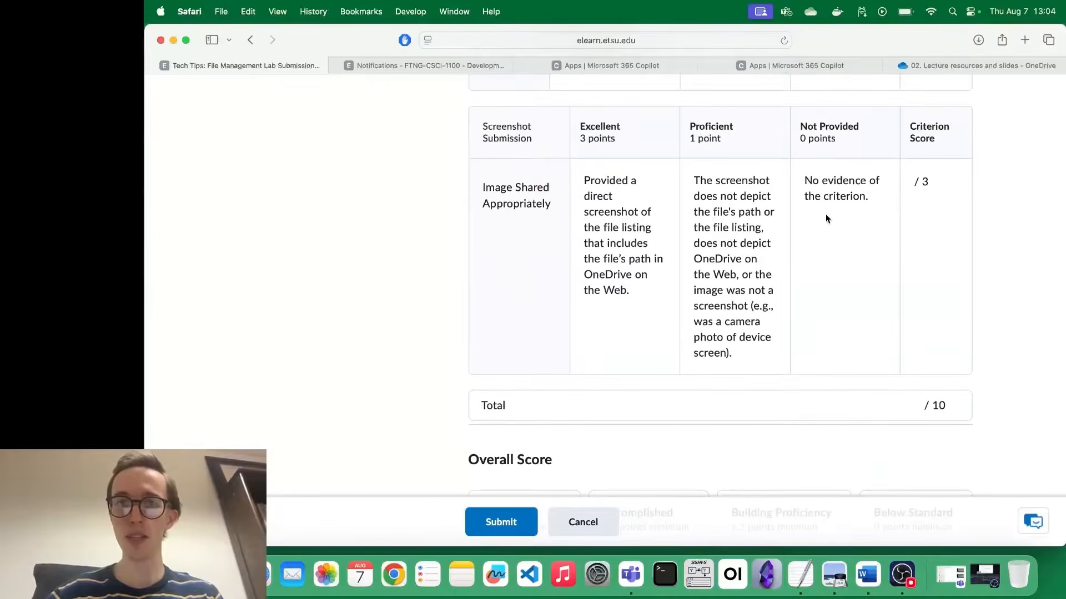
pyautogui.scroll(18, 664, 191)
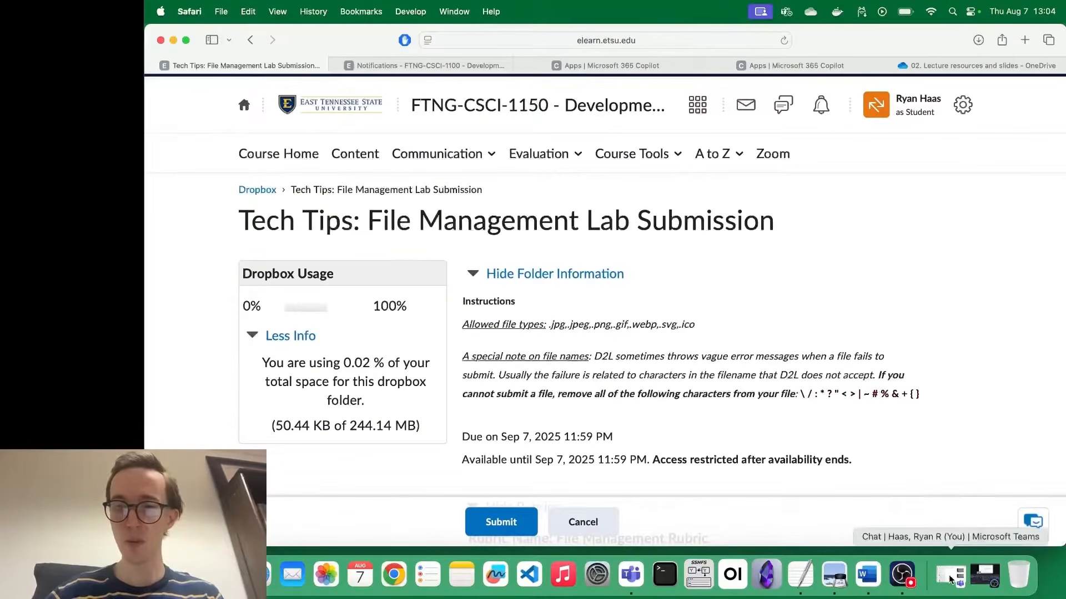
pyautogui.scroll(-5, 719, 445)
pyautogui.scroll(-13, 720, 444)
pyautogui.scroll(-4, 719, 444)
pyautogui.scroll(7, 719, 445)
pyautogui.scroll(12, 719, 444)
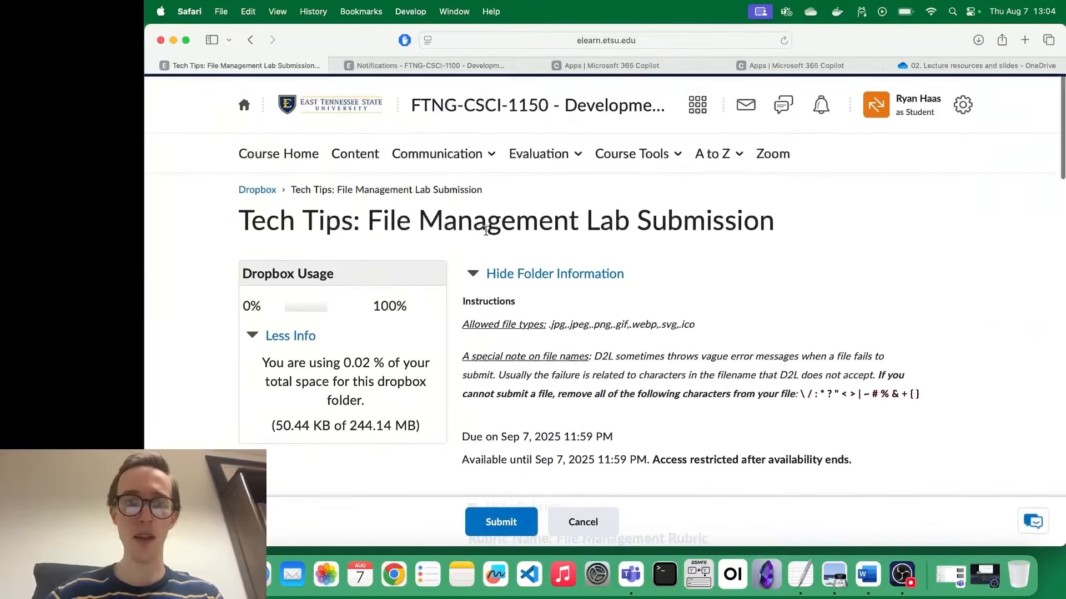
# - Reopen the lab dropbox via Evaluation > Dropbox and hide its rubric to reach Submit Assignment
pyautogui.click(522, 154)
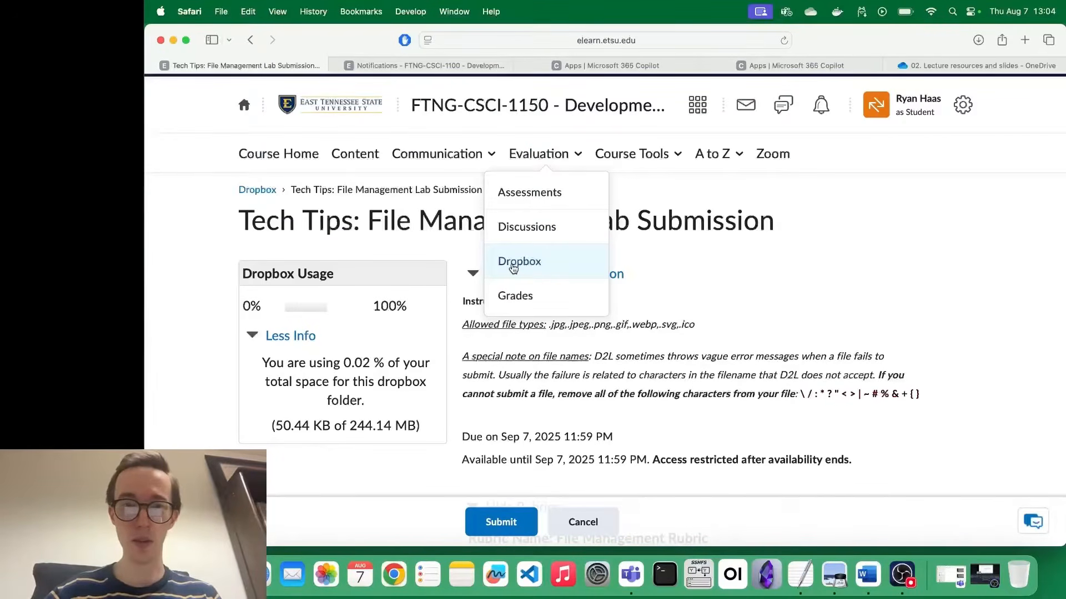
pyautogui.click(514, 267)
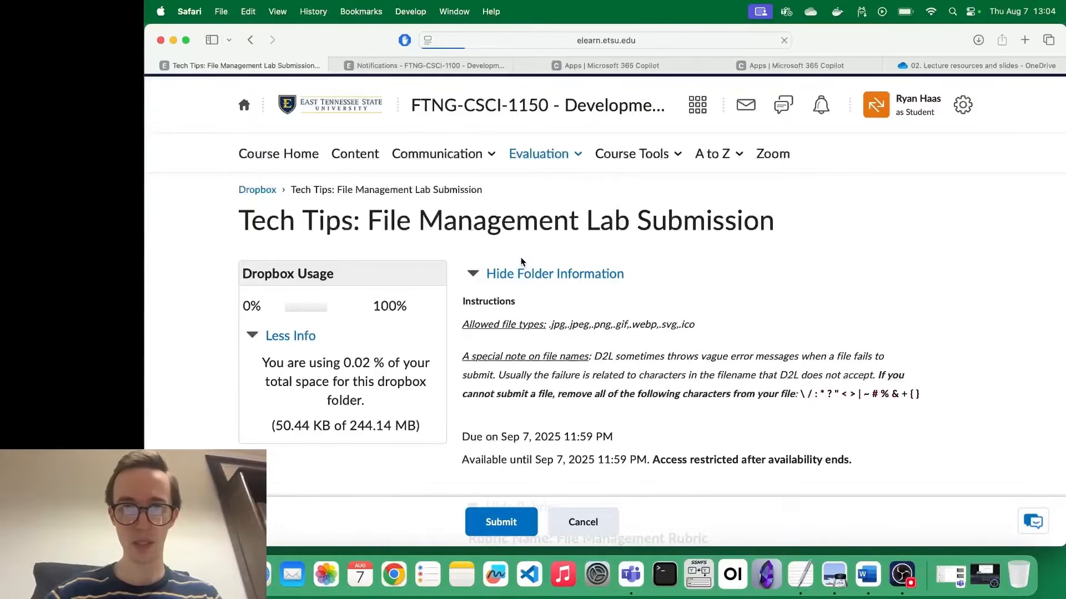
pyautogui.scroll(-2, 578, 286)
pyautogui.click(433, 252)
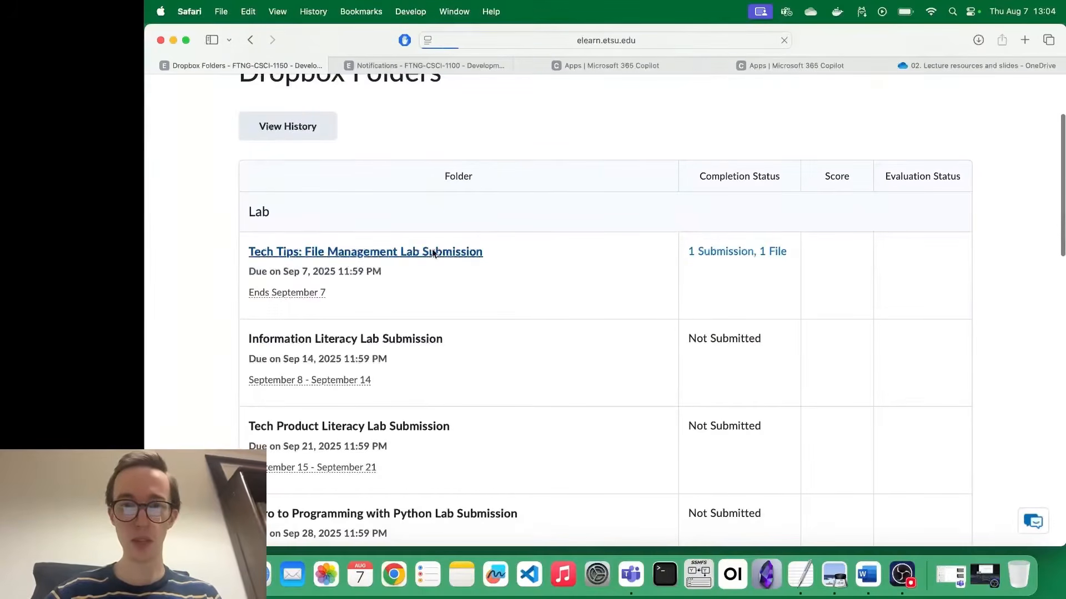
pyautogui.scroll(-10, 543, 405)
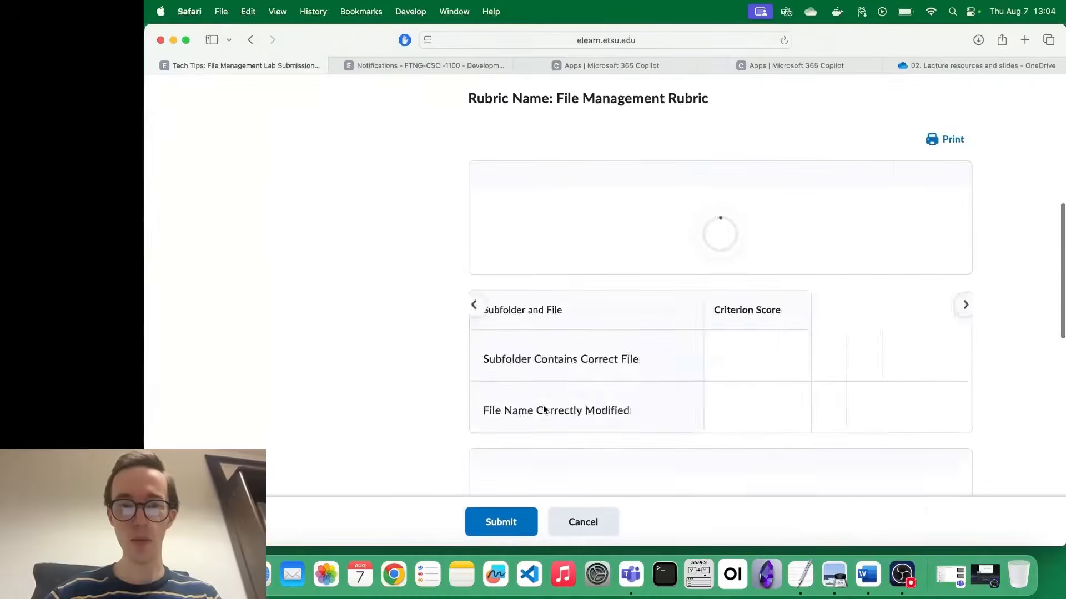
pyautogui.scroll(7, 543, 405)
pyautogui.scroll(-3, 542, 405)
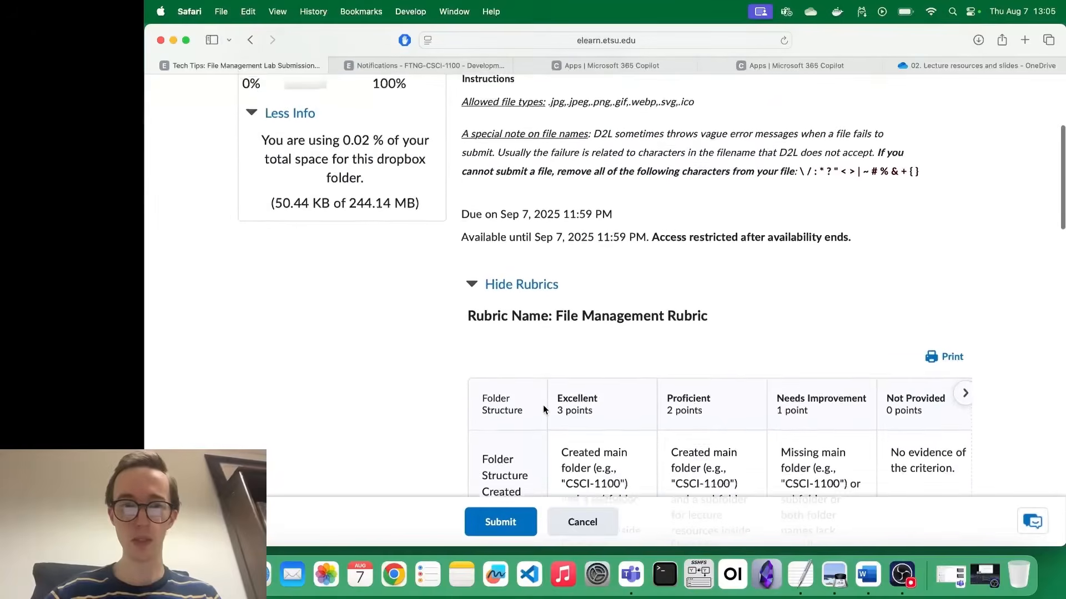
pyautogui.click(472, 285)
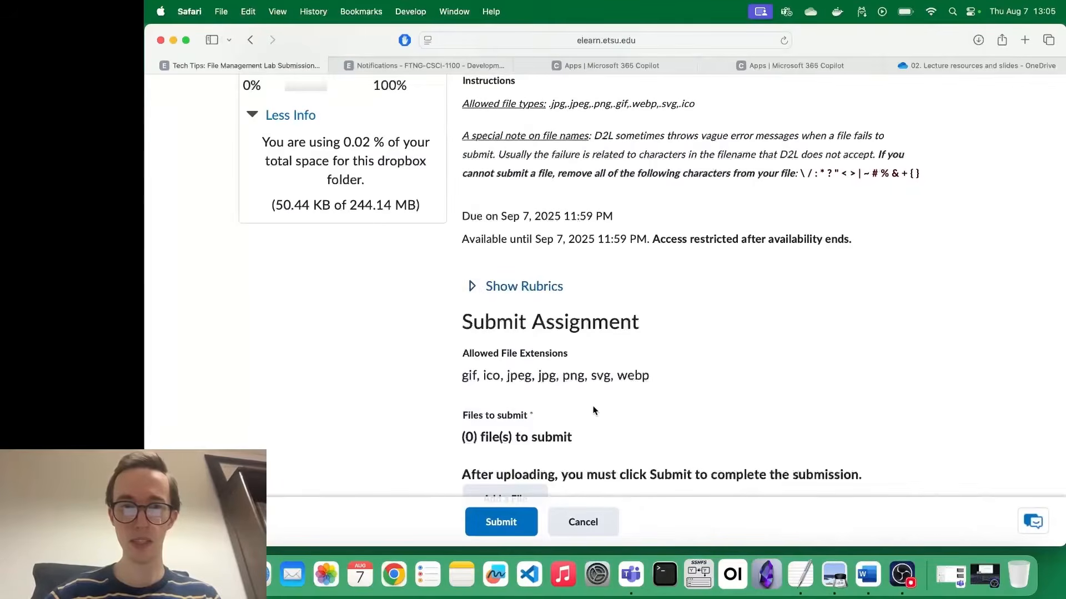
pyautogui.scroll(-5, 593, 410)
# - Upload the lab screenshot PNG from the Desktop via My Computer and add it to the submission
pyautogui.click(503, 252)
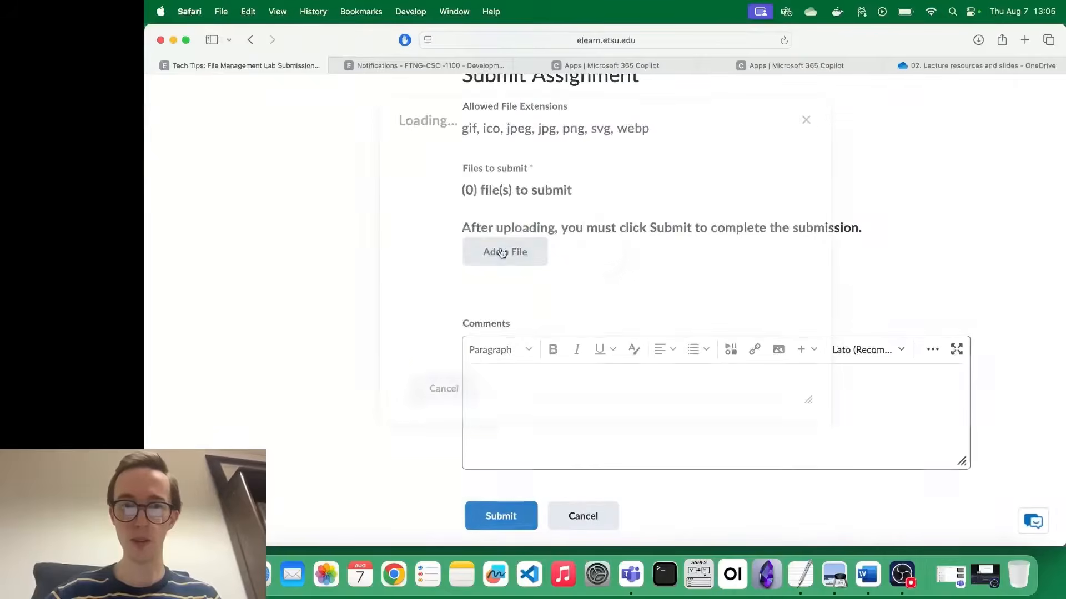
pyautogui.click(461, 217)
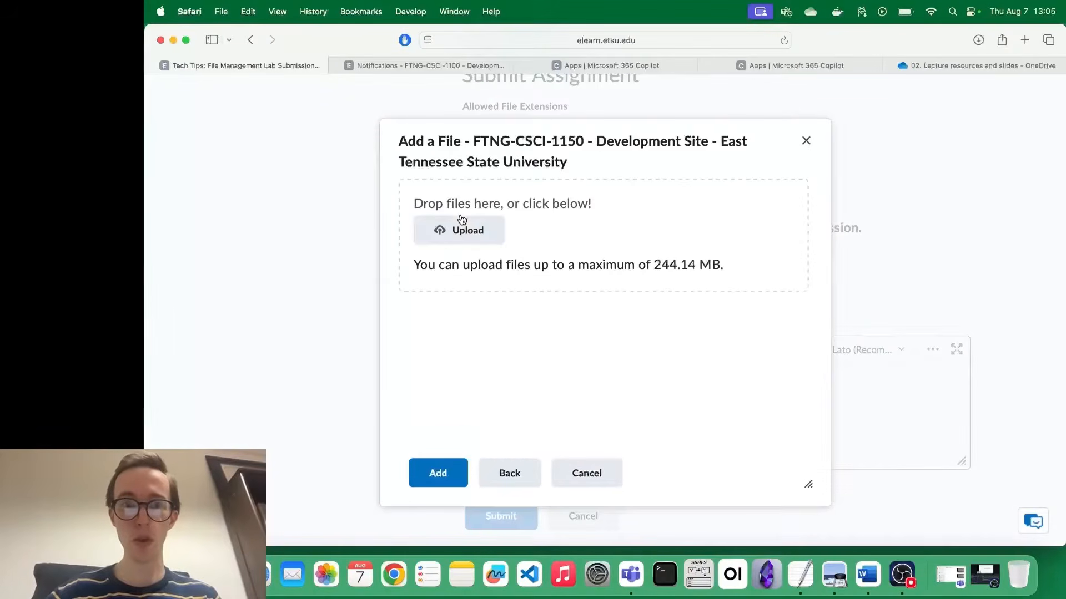
pyautogui.click(459, 235)
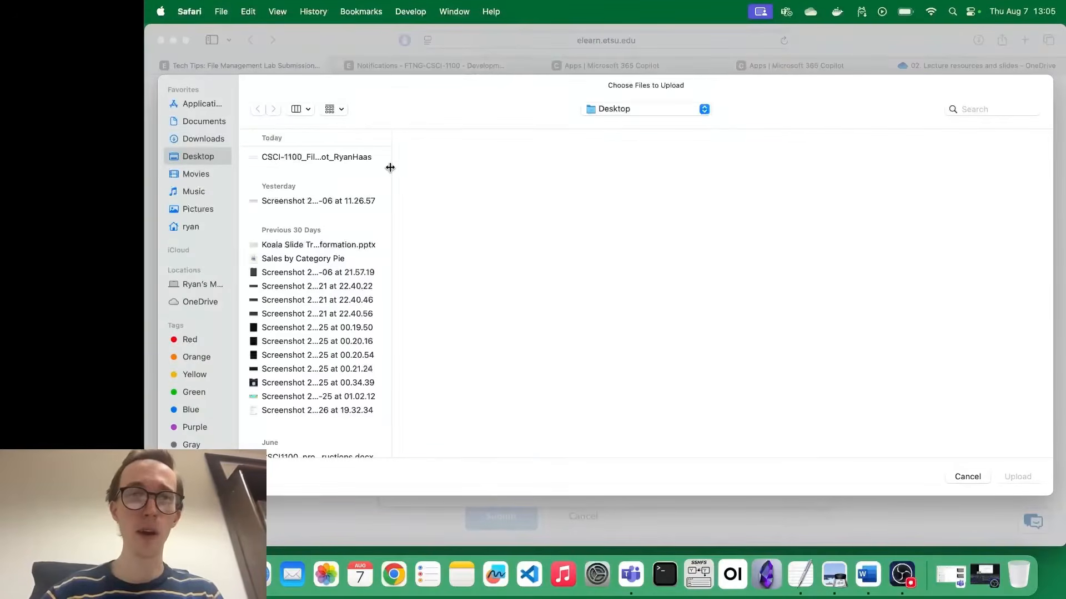
pyautogui.moveTo(391, 166); pyautogui.dragTo(492, 178)
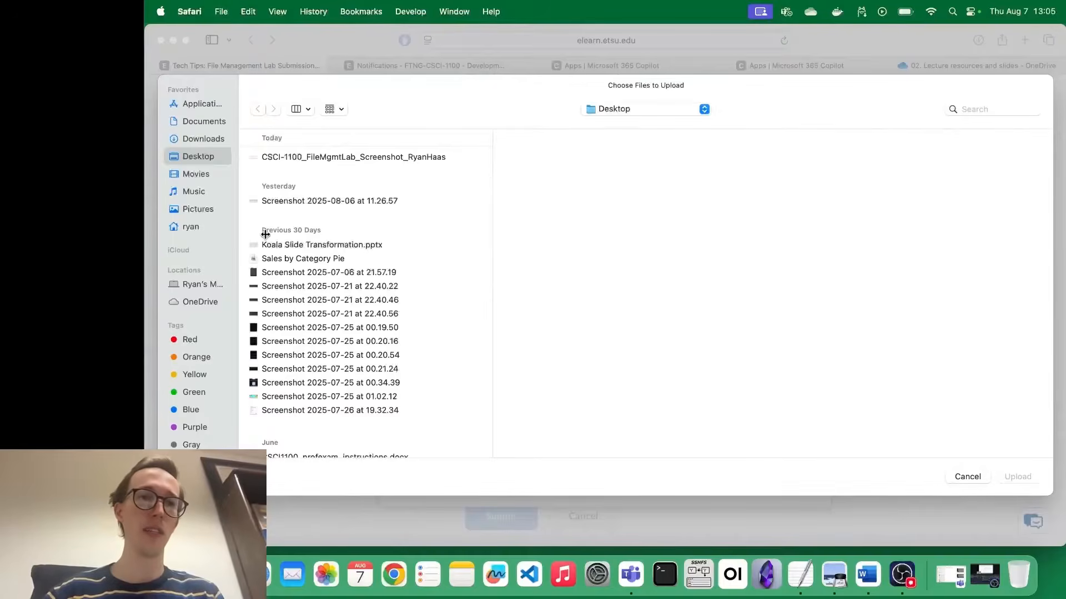
pyautogui.moveTo(201, 209)
pyautogui.mouseDown()
pyautogui.moveTo(209, 164)
pyautogui.moveTo(203, 207)
pyautogui.mouseUp()
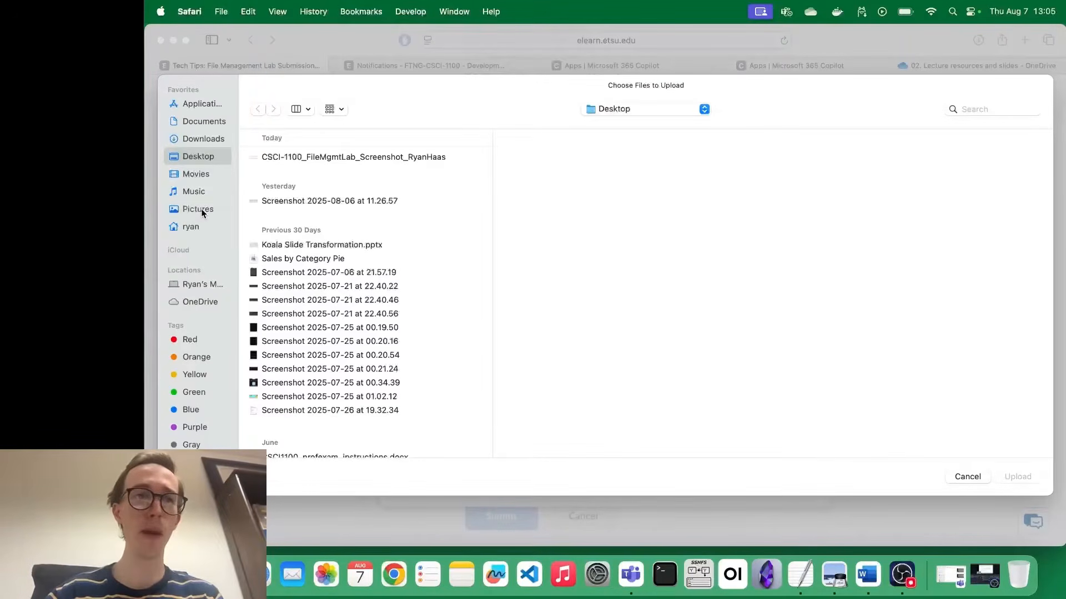
pyautogui.click(312, 158)
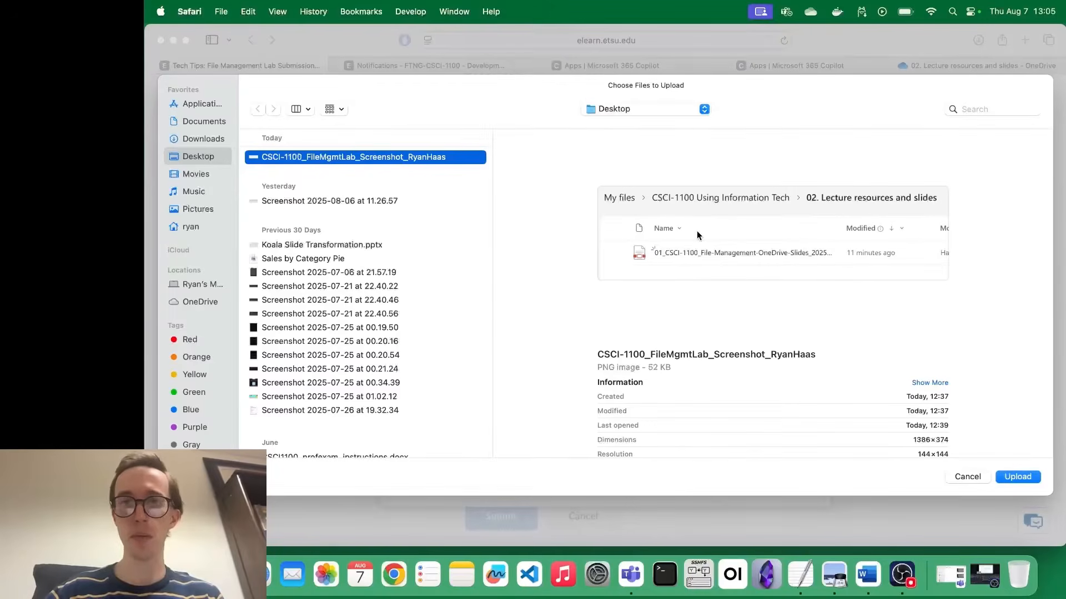
pyautogui.click(1008, 476)
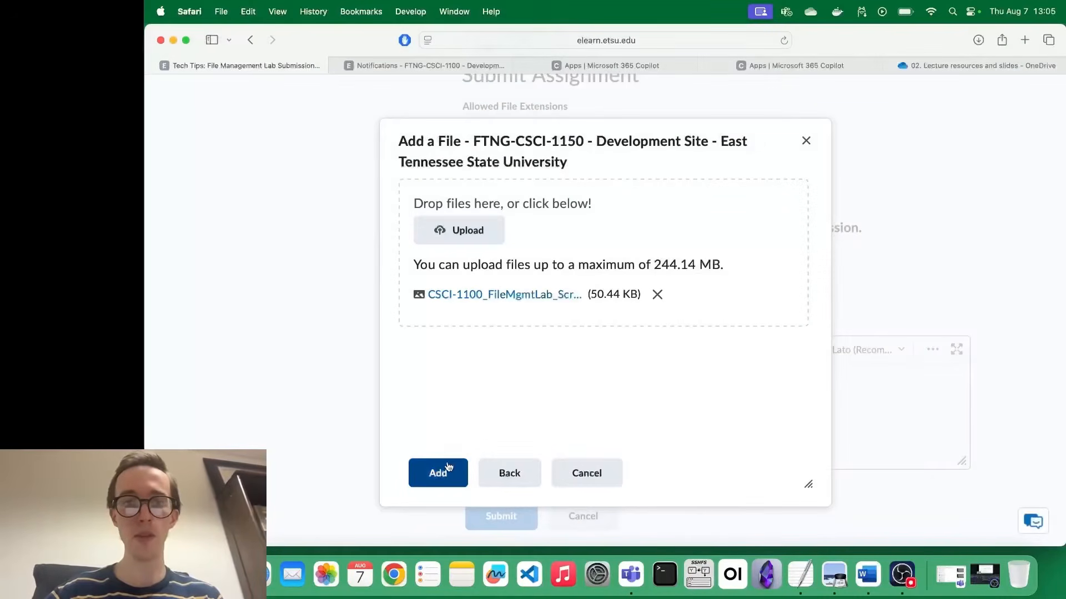
pyautogui.click(446, 475)
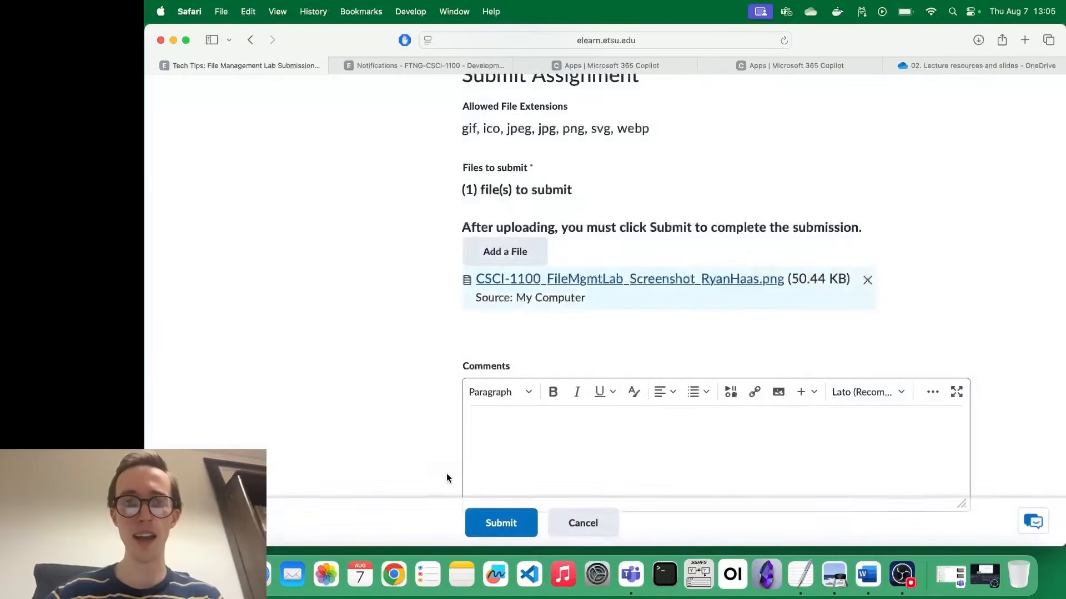
# - Submit the attached screenshot to the lab dropbox and open its submission history
pyautogui.click(500, 532)
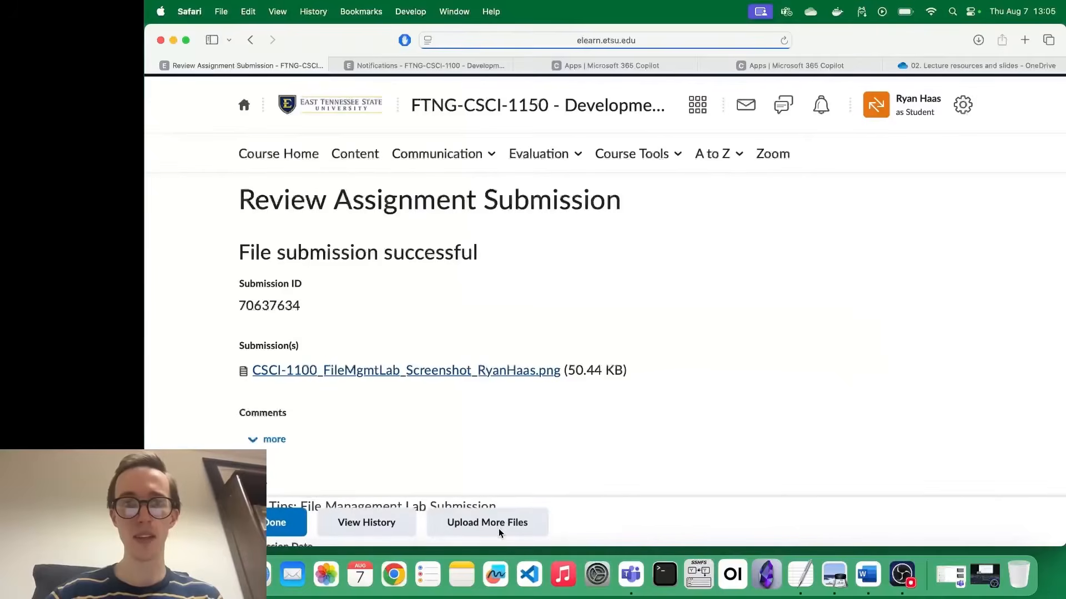
pyautogui.scroll(-3, 519, 422)
pyautogui.scroll(2, 519, 426)
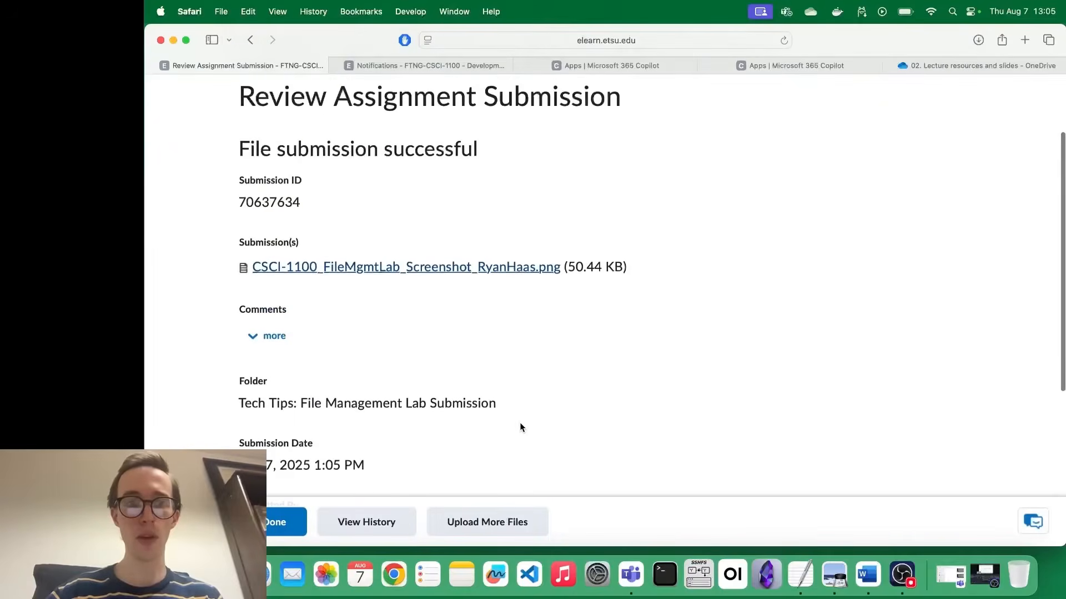
pyautogui.scroll(2, 426, 273)
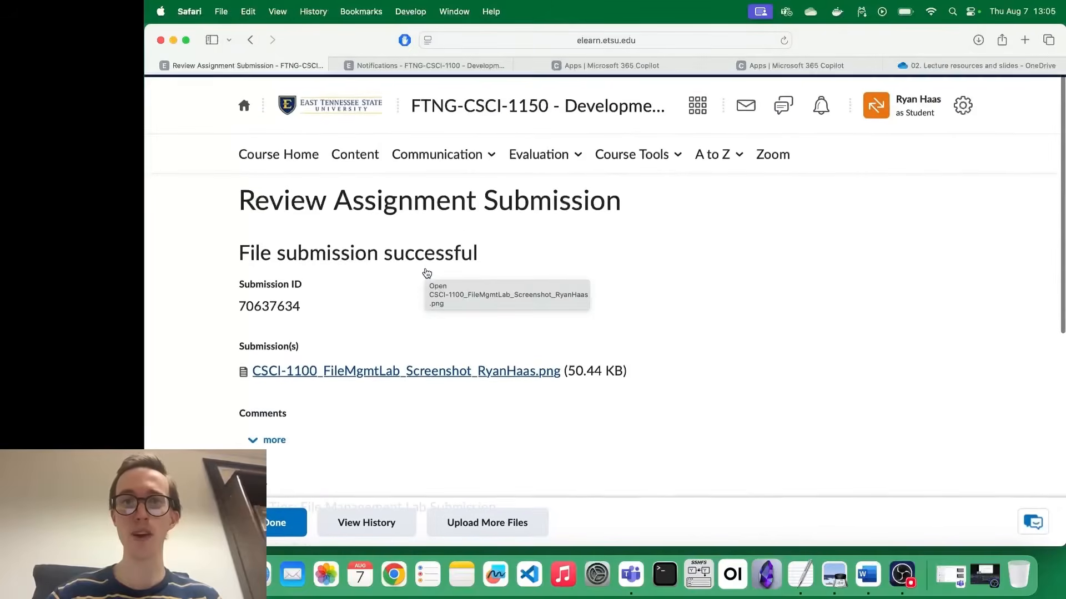
pyautogui.click(538, 153)
pyautogui.click(523, 262)
pyautogui.scroll(-5, 523, 262)
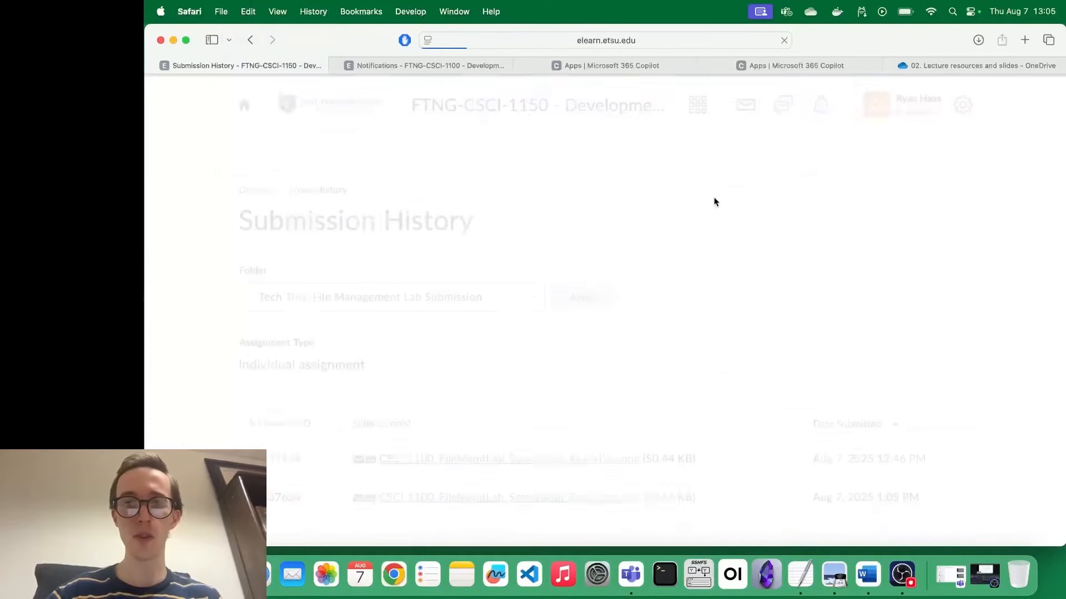
pyautogui.click(537, 460)
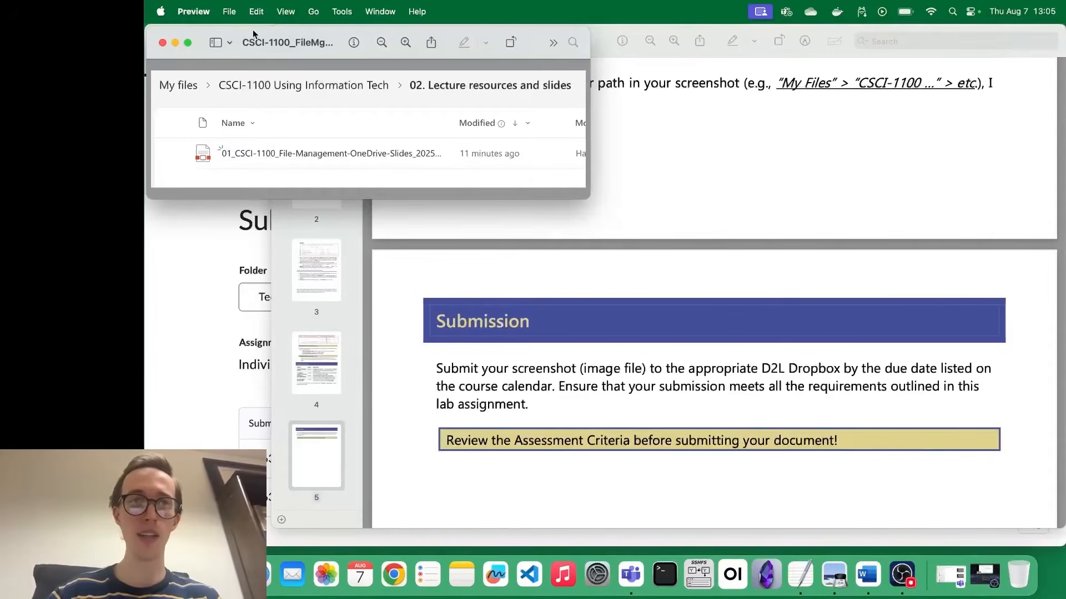
pyautogui.moveTo(171, 102); pyautogui.dragTo(522, 181)
pyautogui.click(520, 181)
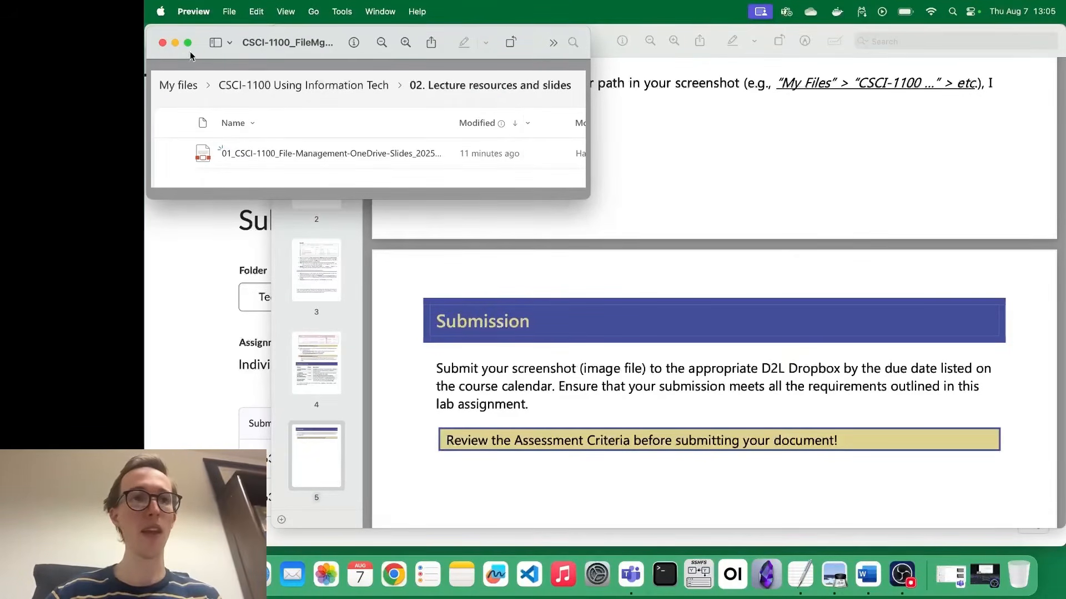
pyautogui.click(162, 43)
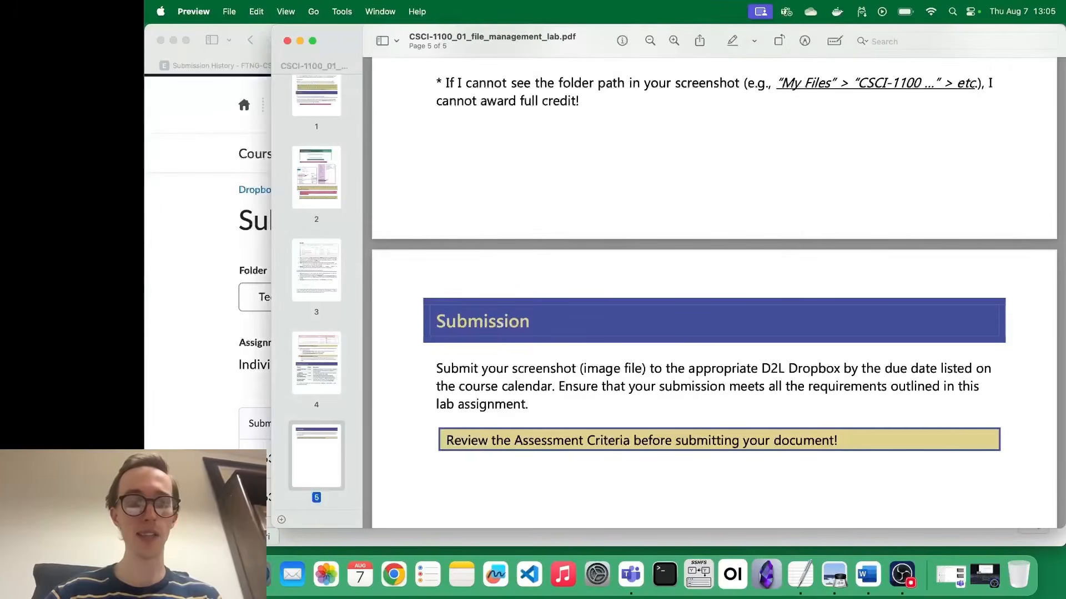
pyautogui.click(259, 575)
pyautogui.scroll(-1, 555, 342)
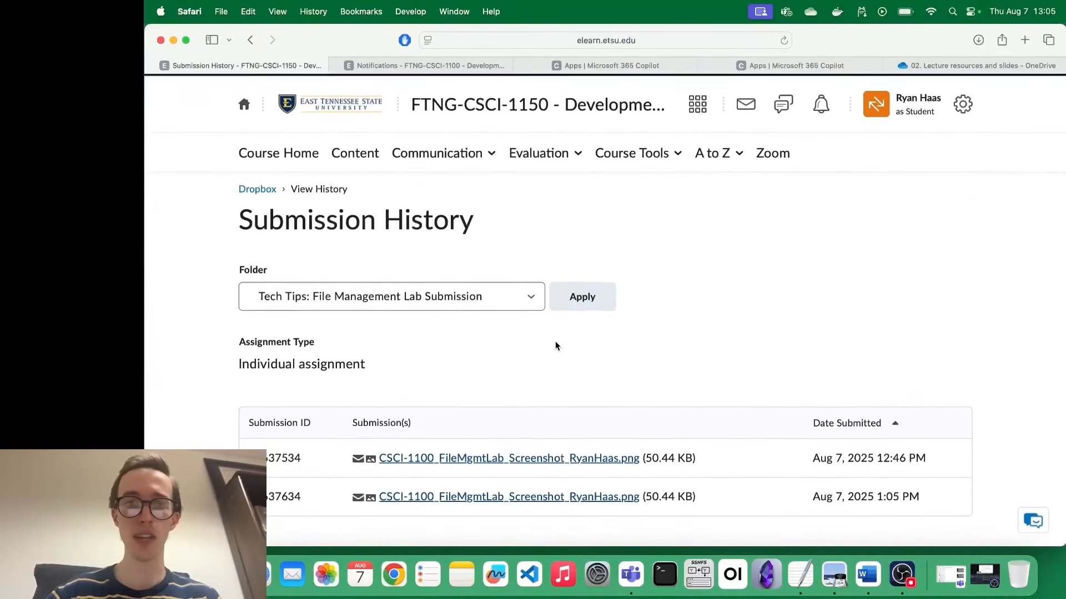
# - Return to Submission History, then open Dropbox Folders to confirm 2 Submissions, 2 Files for the lab
pyautogui.click(387, 65)
pyautogui.click(261, 68)
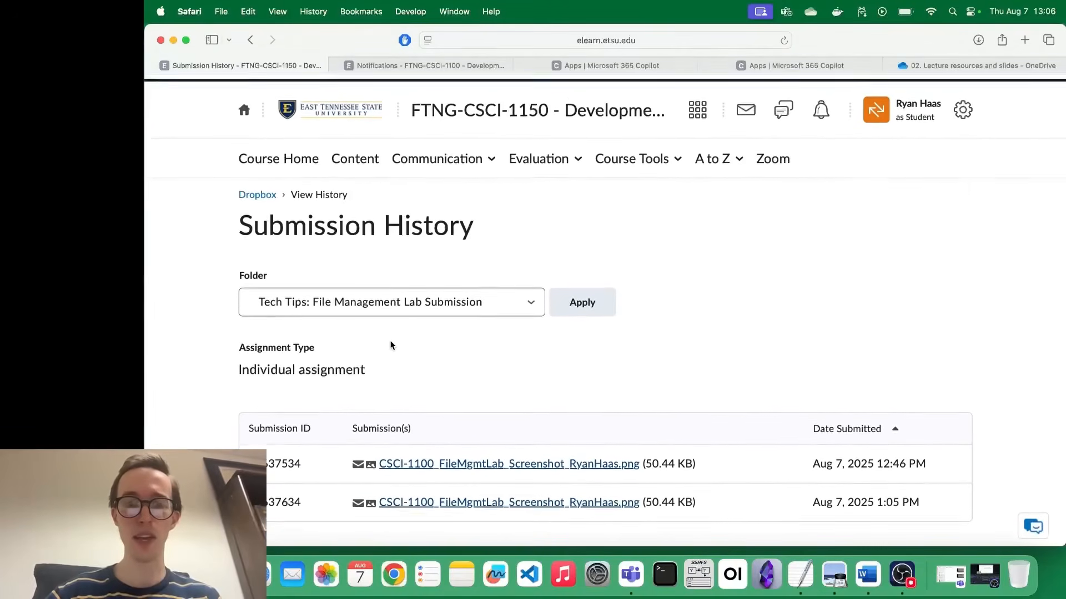
pyautogui.click(530, 158)
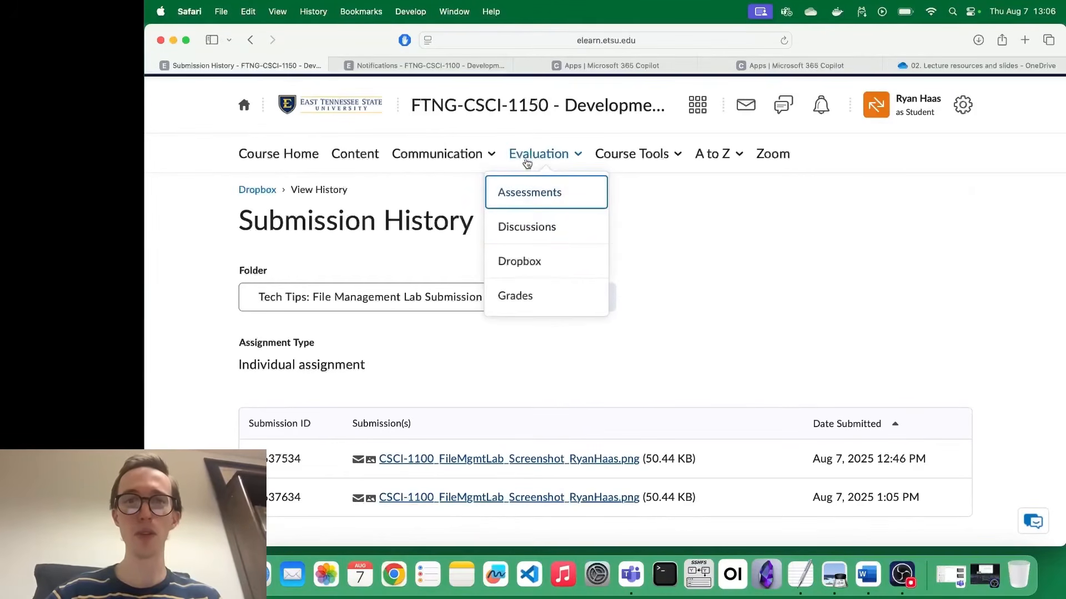
pyautogui.click(528, 261)
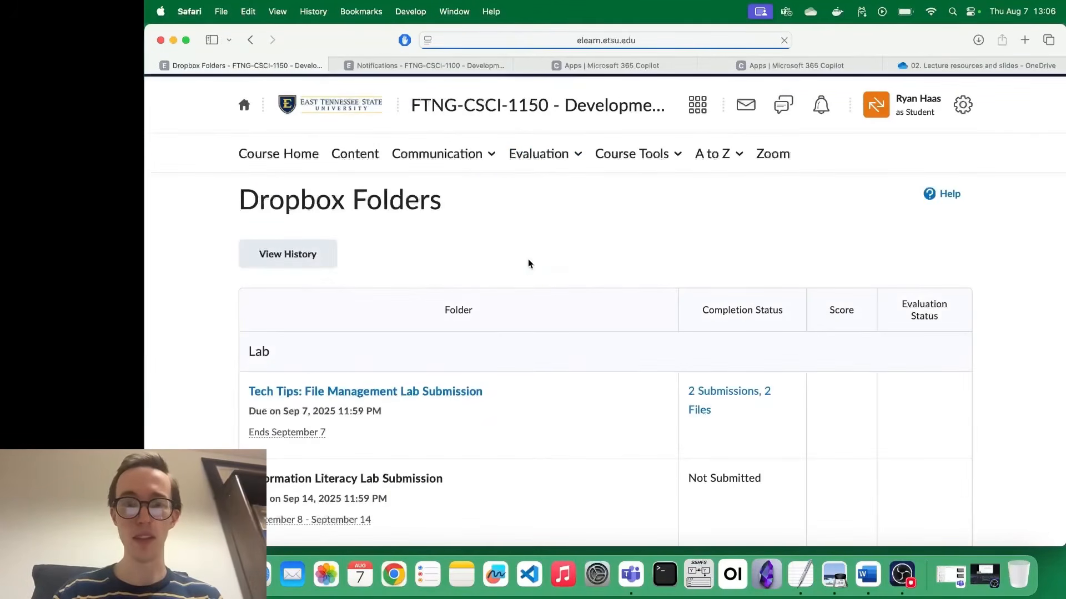
pyautogui.scroll(-3, 528, 261)
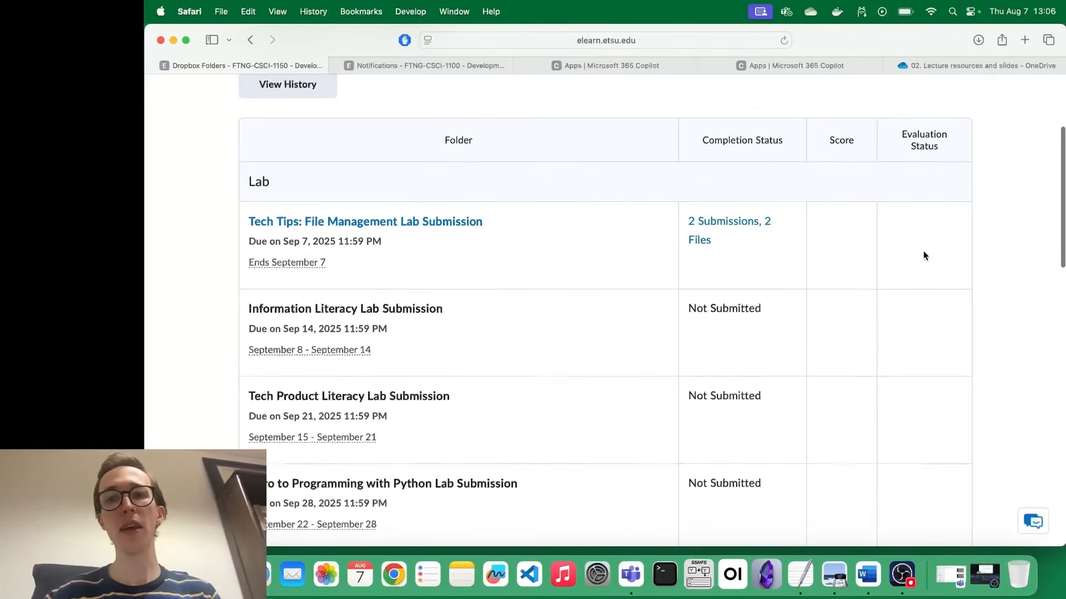
pyautogui.scroll(2, 924, 255)
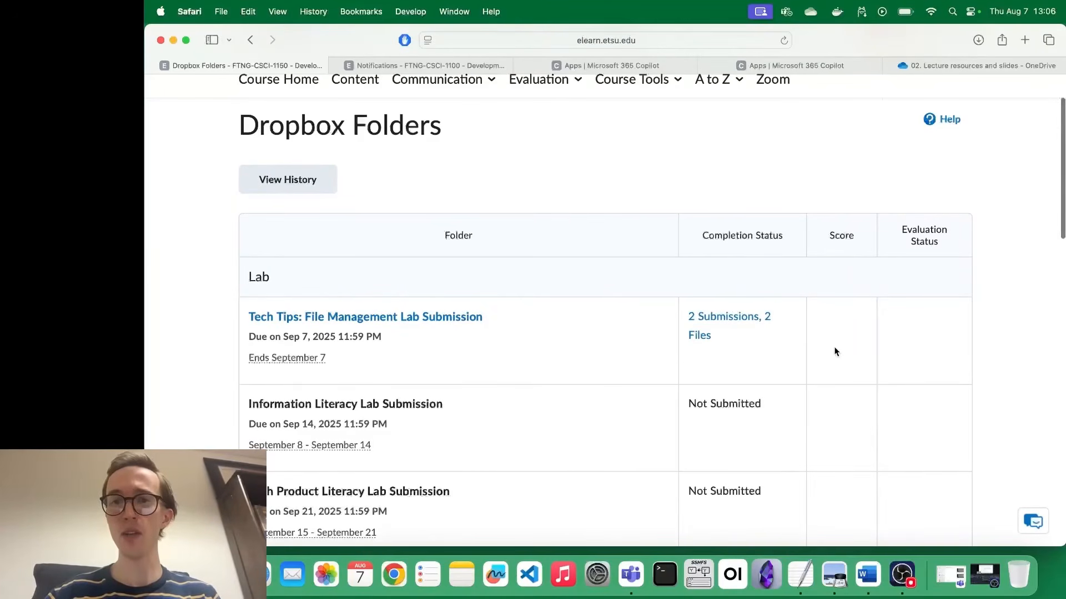
pyautogui.scroll(2, 836, 389)
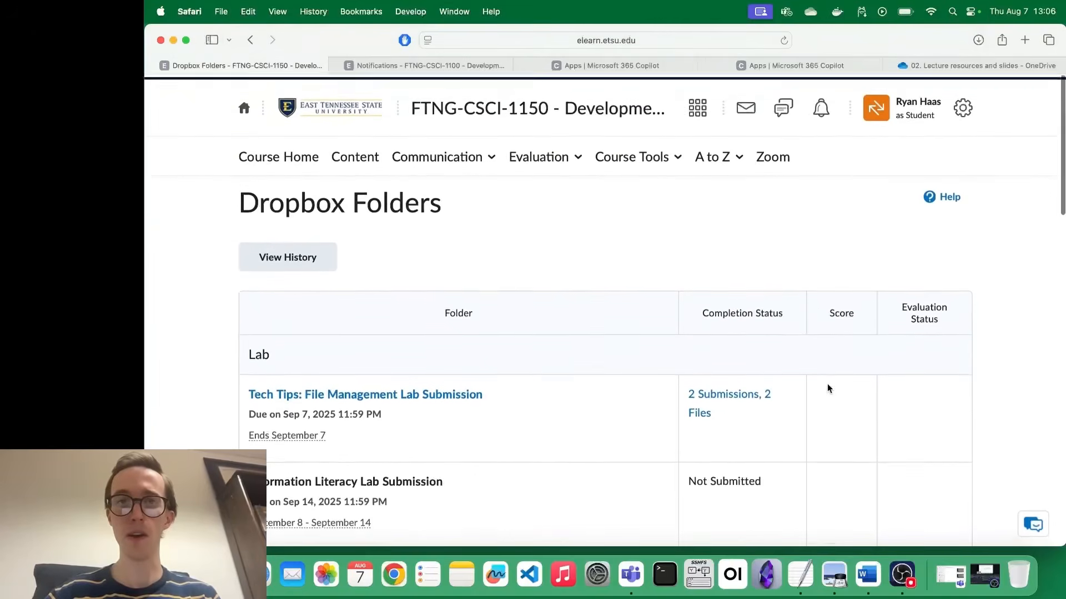
pyautogui.click(544, 157)
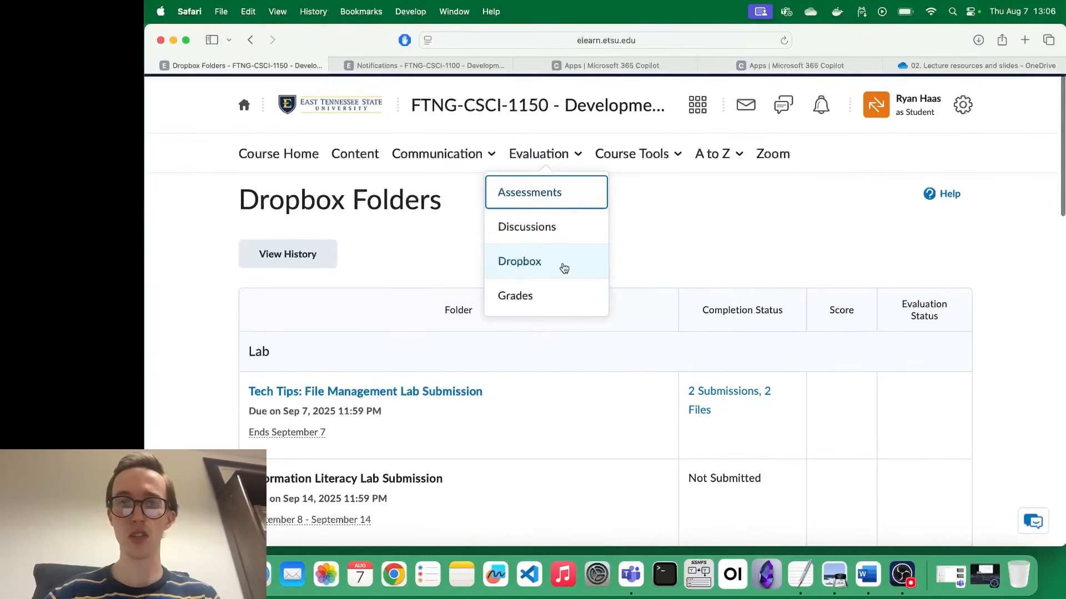
pyautogui.scroll(-6, 673, 250)
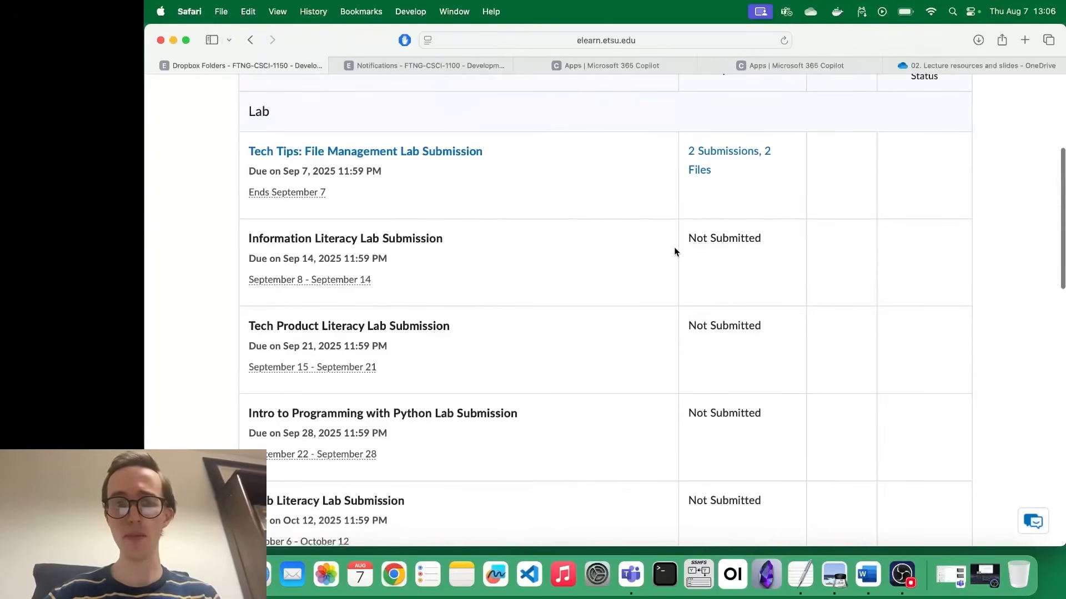
pyautogui.scroll(6, 673, 249)
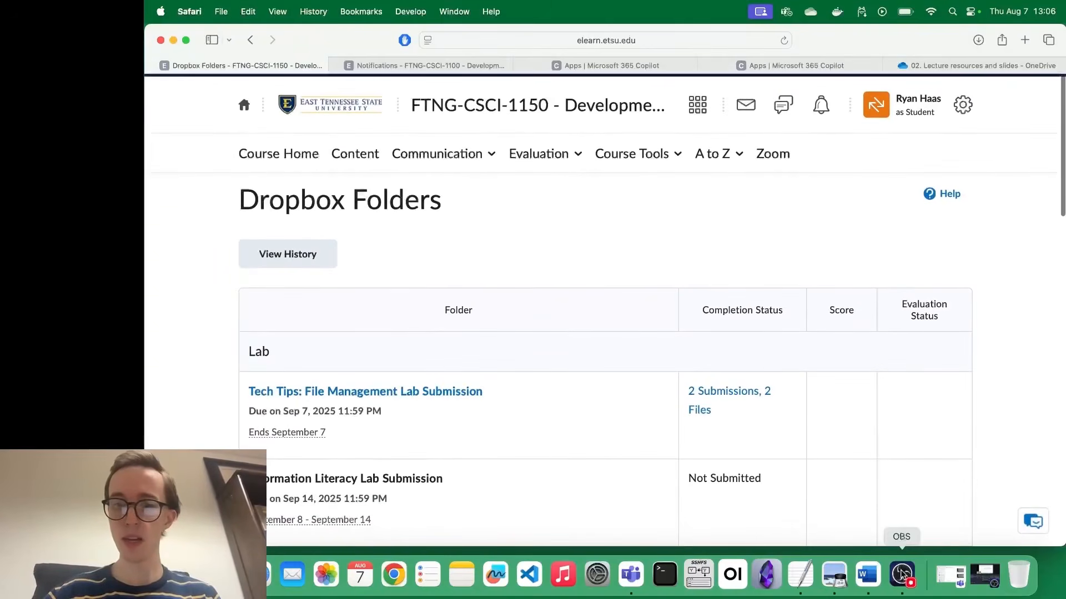